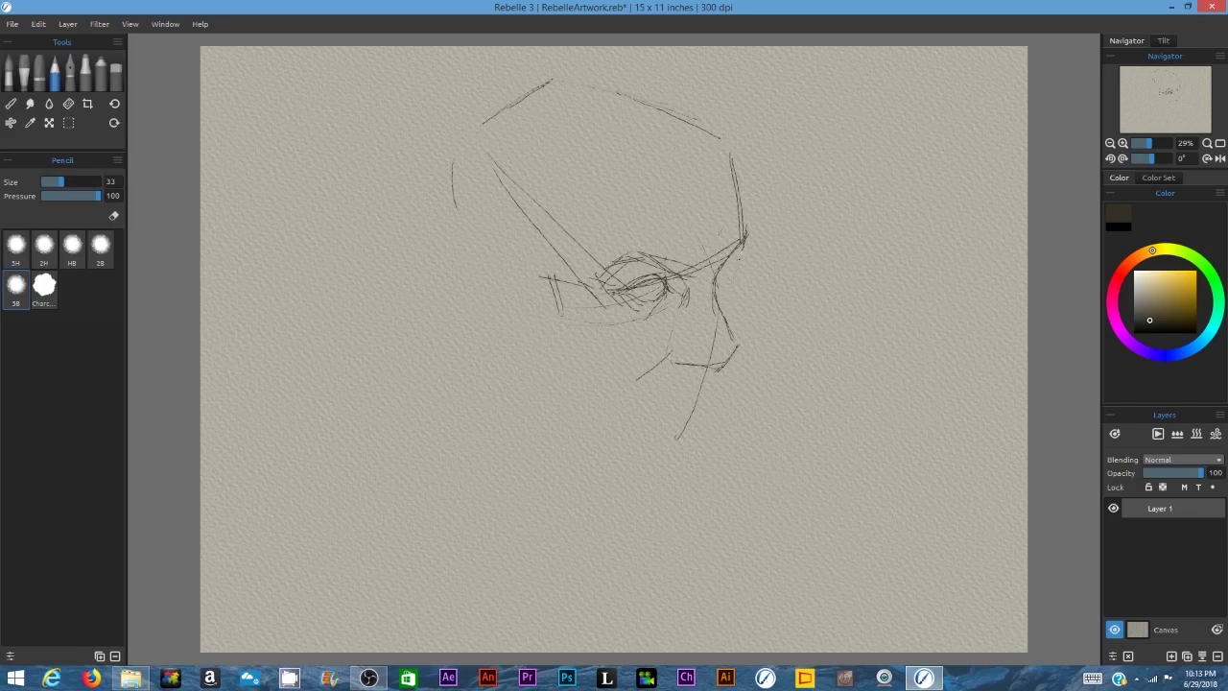
Step: Sketch the nose profile, the nostril base and the far eye of the face in pencil
drag(741, 251, 733, 336)
drag(731, 282, 733, 340)
drag(666, 355, 717, 363)
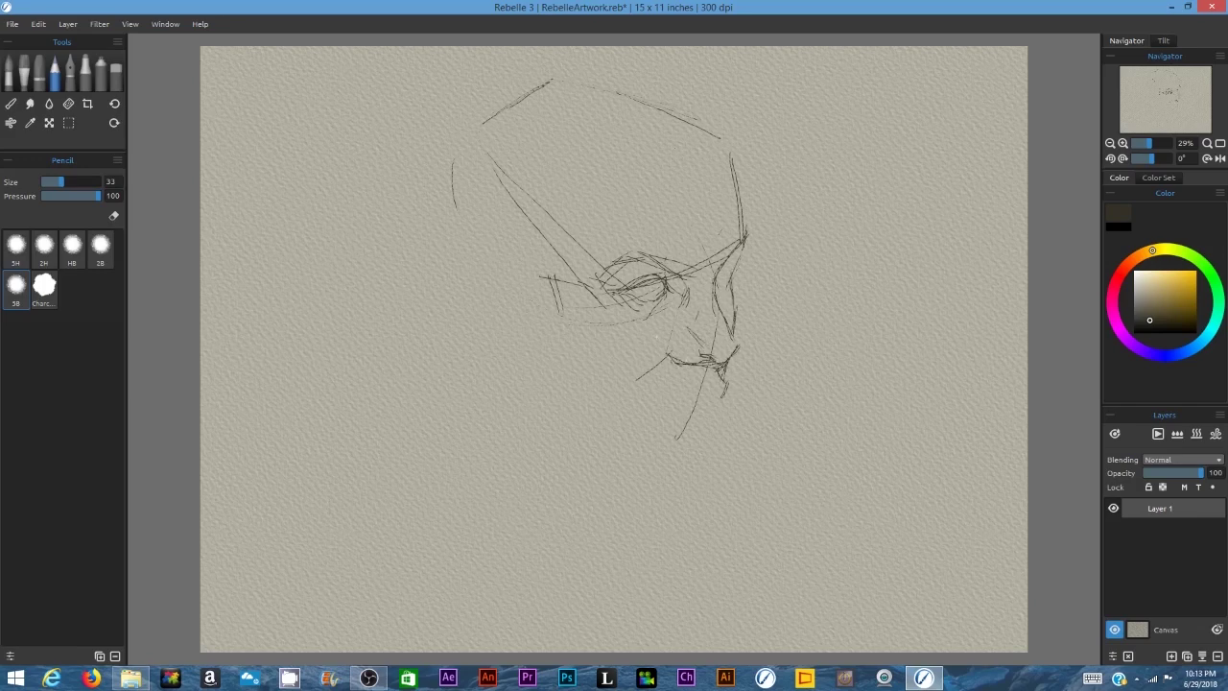
mouse_move(693, 255)
mouse_down()
mouse_move(685, 309)
mouse_move(742, 255)
mouse_up()
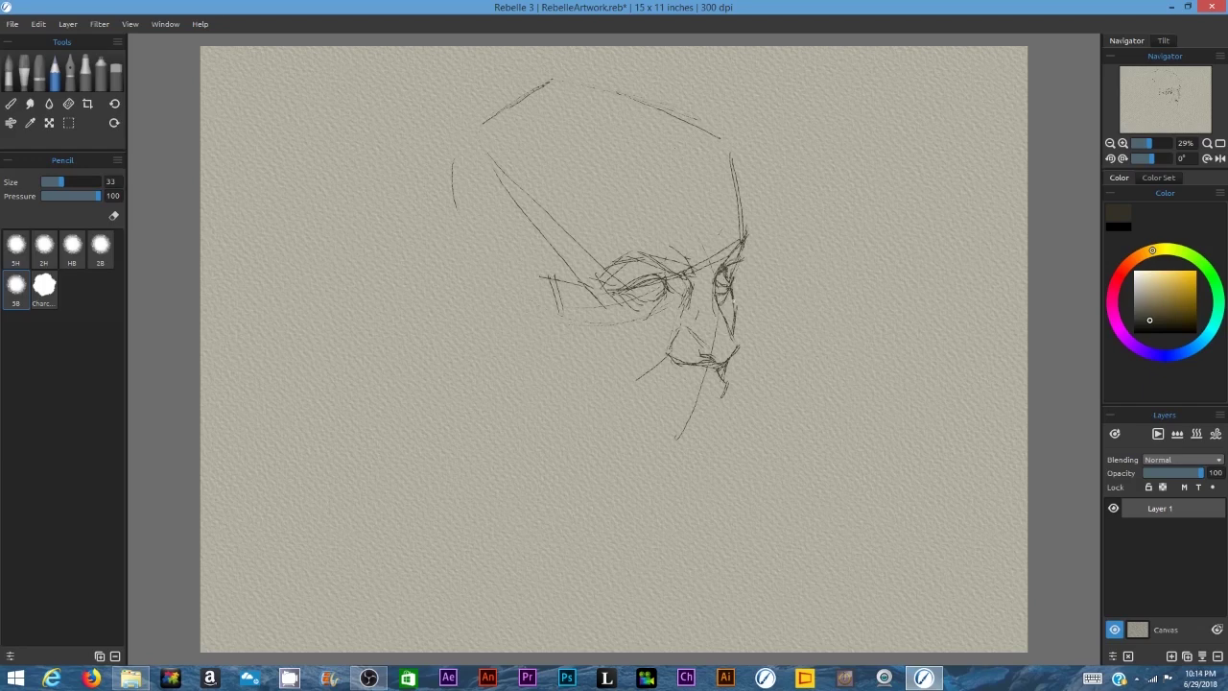
Step: Sketch the hairline strokes above the brows and strengthen the outer contour of the forehead
drag(623, 205, 677, 252)
drag(673, 182, 744, 236)
drag(720, 136, 750, 238)
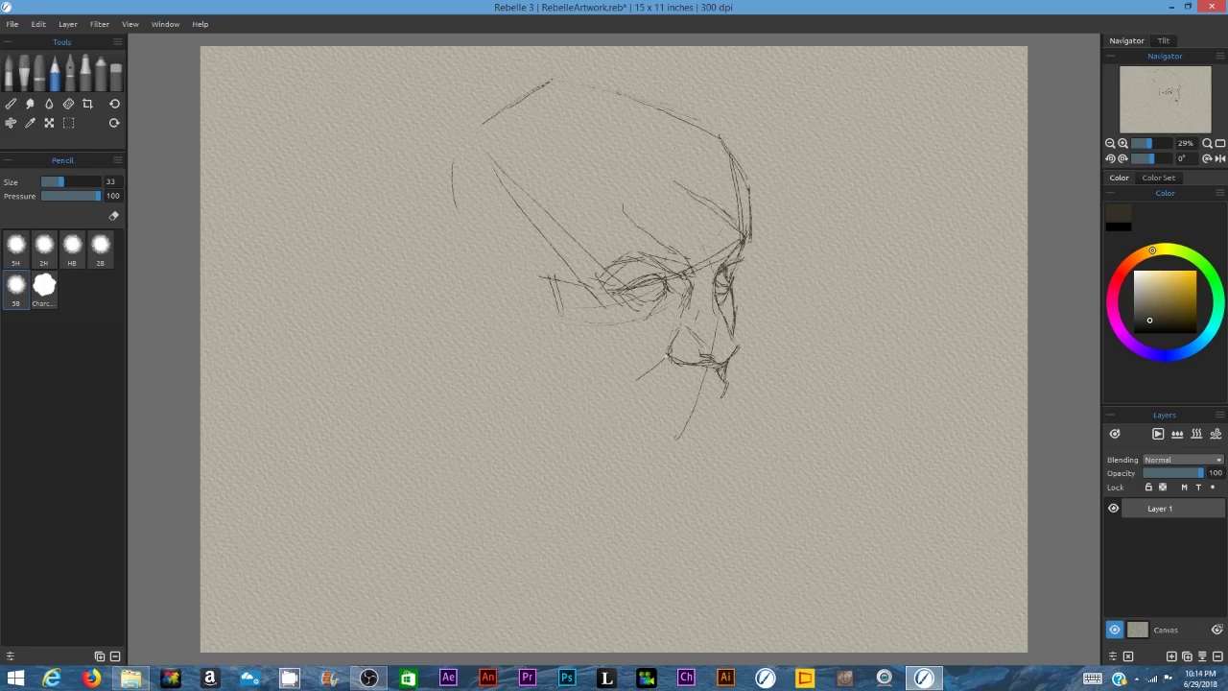
Step: Sketch the cheek line running down toward the mouth and outline the lips
mouse_move(551, 309)
mouse_down()
mouse_move(604, 374)
mouse_move(674, 418)
mouse_move(724, 381)
mouse_move(655, 405)
mouse_move(710, 400)
mouse_up()
mouse_move(710, 400)
mouse_down()
mouse_move(727, 385)
mouse_move(671, 424)
mouse_up()
mouse_move(675, 401)
mouse_down()
mouse_move(652, 414)
mouse_move(674, 431)
mouse_up()
drag(678, 418, 708, 406)
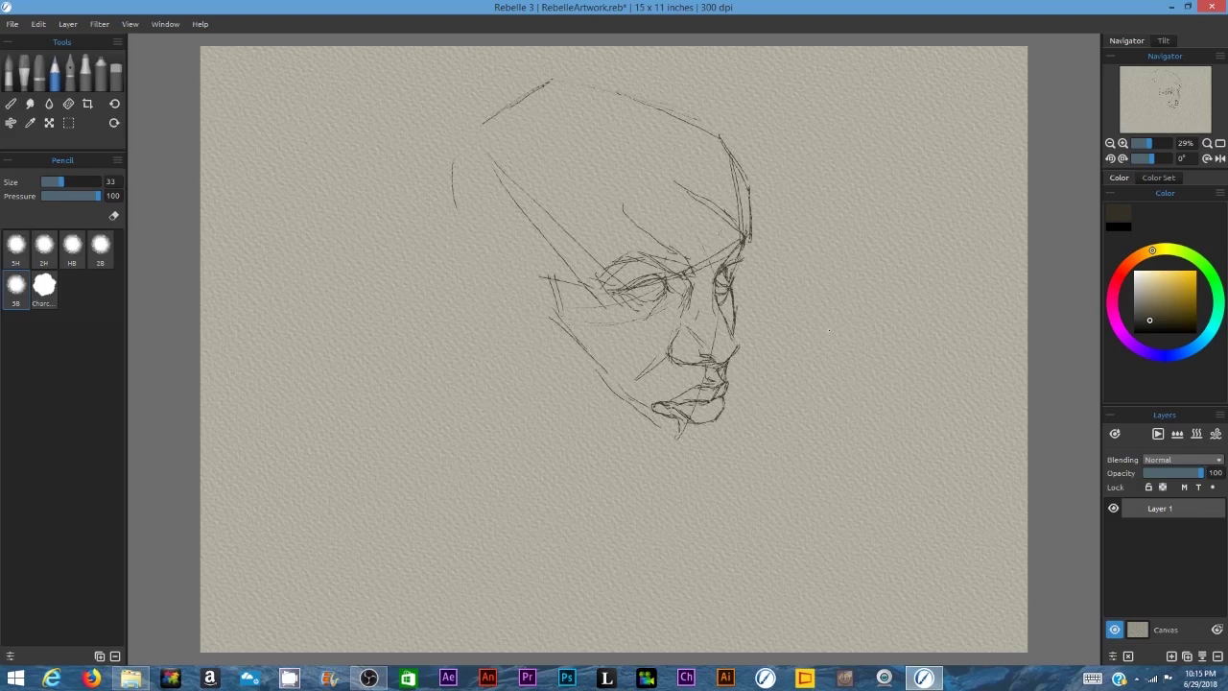
Step: Refine the eyes and the temple lines, and sketch the chin below the lips
drag(727, 282, 740, 258)
mouse_move(650, 295)
mouse_down()
mouse_move(660, 278)
mouse_move(643, 259)
mouse_up()
mouse_move(605, 288)
mouse_down()
mouse_move(630, 271)
mouse_move(547, 297)
mouse_up()
drag(564, 257, 605, 286)
drag(666, 404, 678, 427)
drag(704, 422, 677, 438)
mouse_move(701, 423)
mouse_down()
mouse_move(657, 435)
mouse_move(674, 457)
mouse_move(643, 452)
mouse_up()
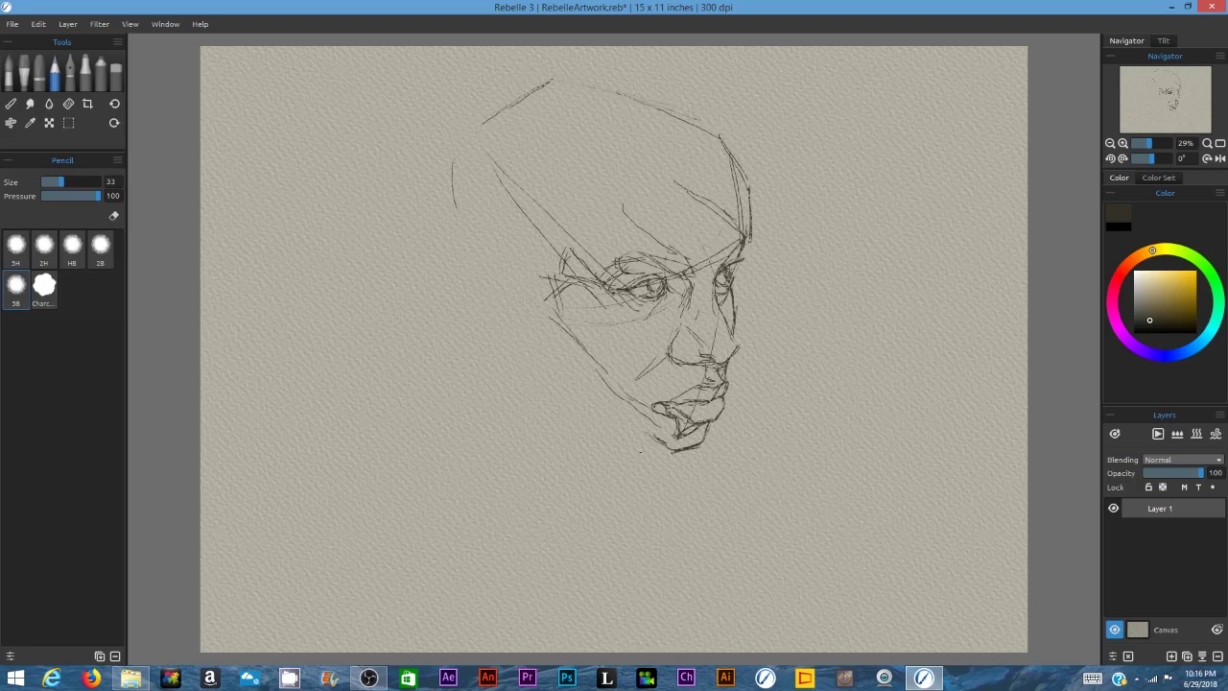
Step: Sketch the lower cheek contour and the underside of the jaw back from the chin
mouse_move(611, 373)
mouse_down()
mouse_move(611, 401)
mouse_move(622, 445)
mouse_up()
drag(585, 432, 652, 453)
drag(623, 440, 691, 456)
Step: Erase stray pencil marks at the outer brow corner and below the lips
key(e)
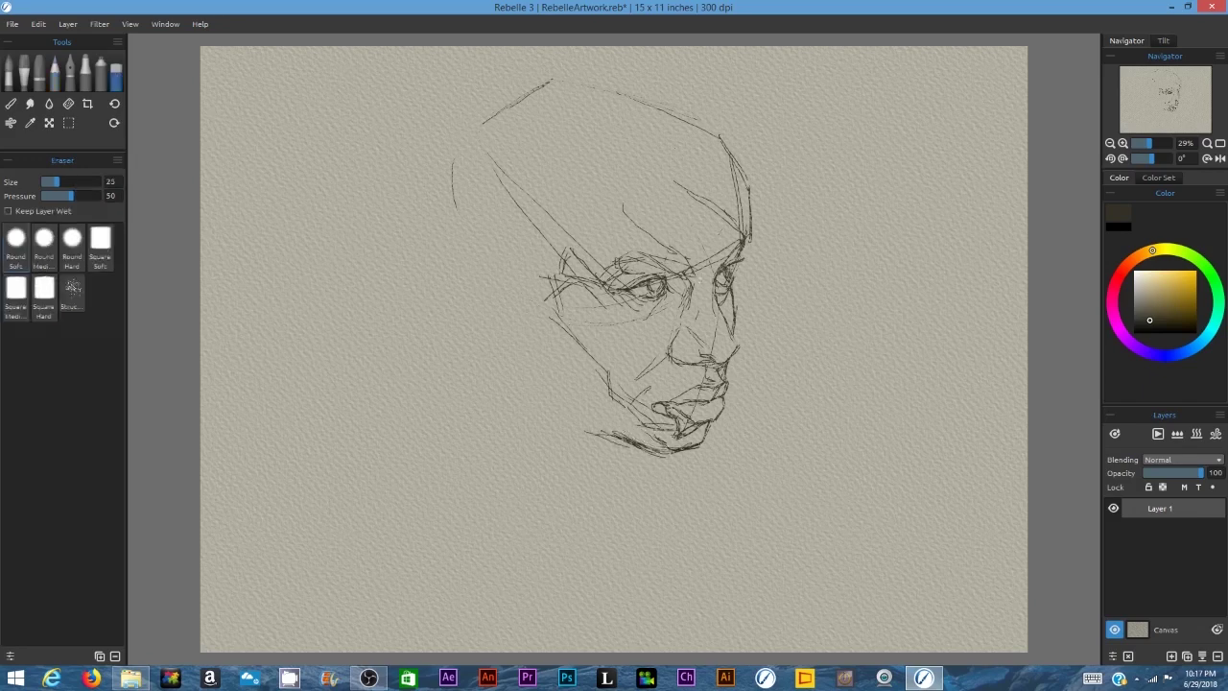
drag(750, 231, 746, 249)
drag(686, 425, 680, 436)
key(e)
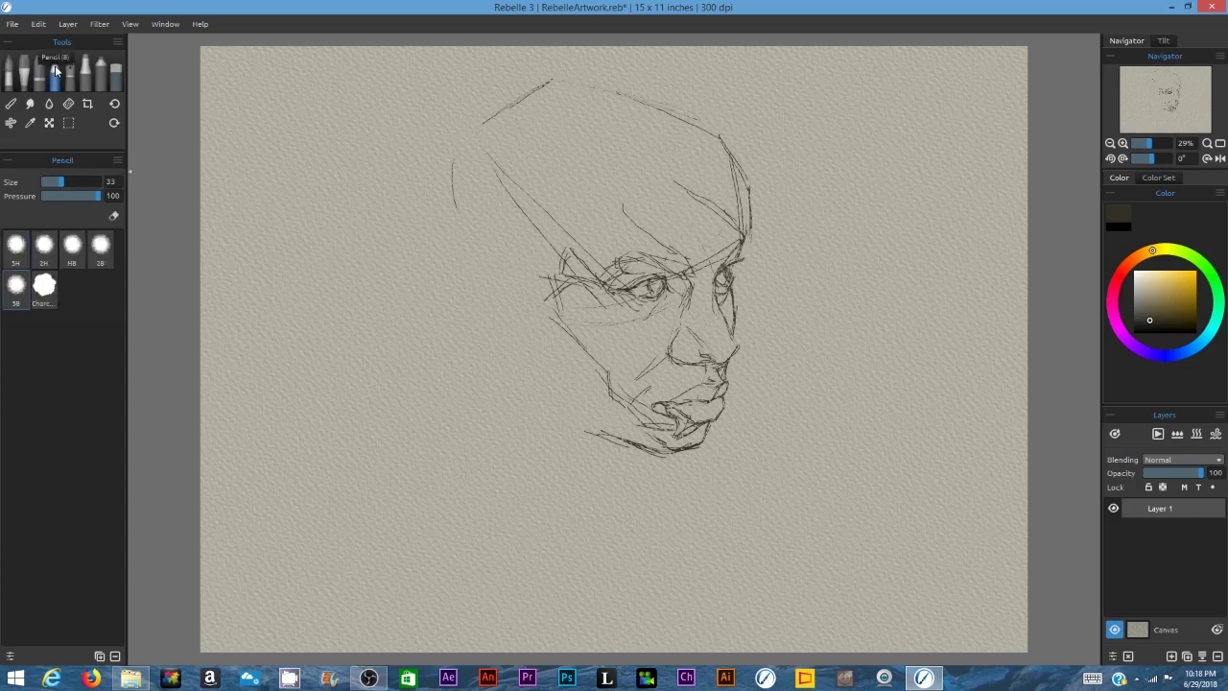
Step: Sketch the throat lines below the chin and the rear jaw contour up toward the ear
drag(650, 447, 675, 513)
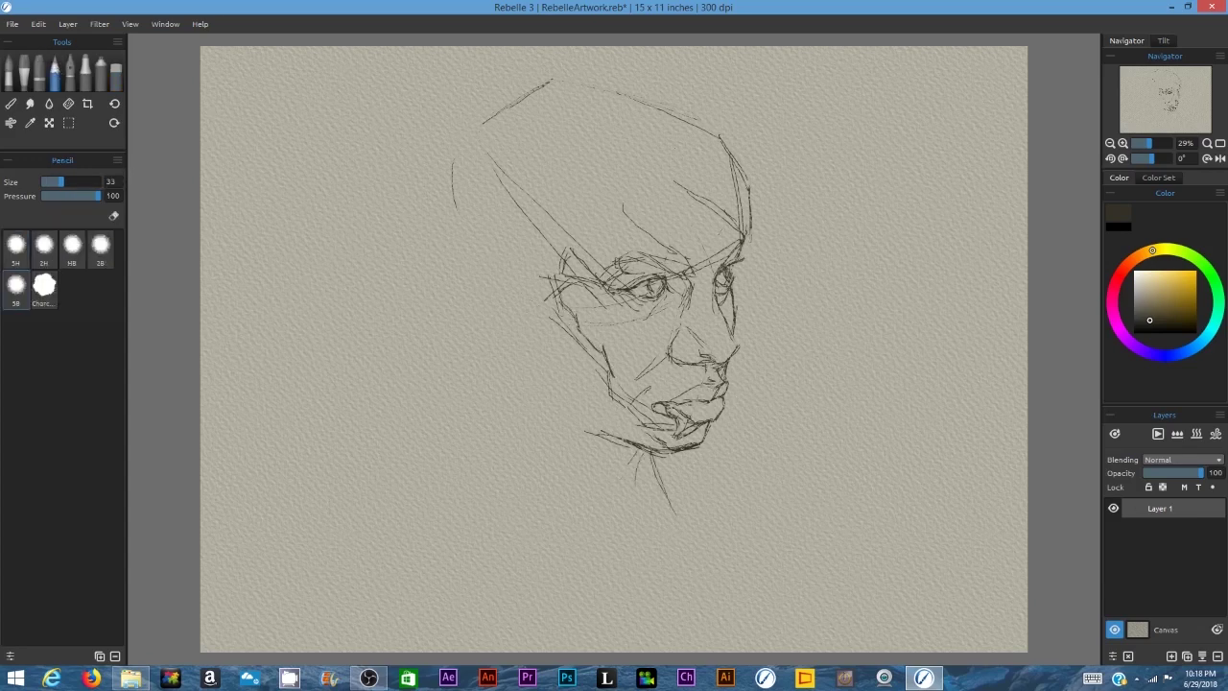
drag(633, 451, 606, 470)
drag(637, 448, 615, 500)
mouse_move(543, 275)
mouse_down()
mouse_move(515, 293)
mouse_move(512, 319)
mouse_up()
mouse_move(513, 354)
mouse_down()
mouse_move(543, 404)
mouse_move(633, 448)
mouse_up()
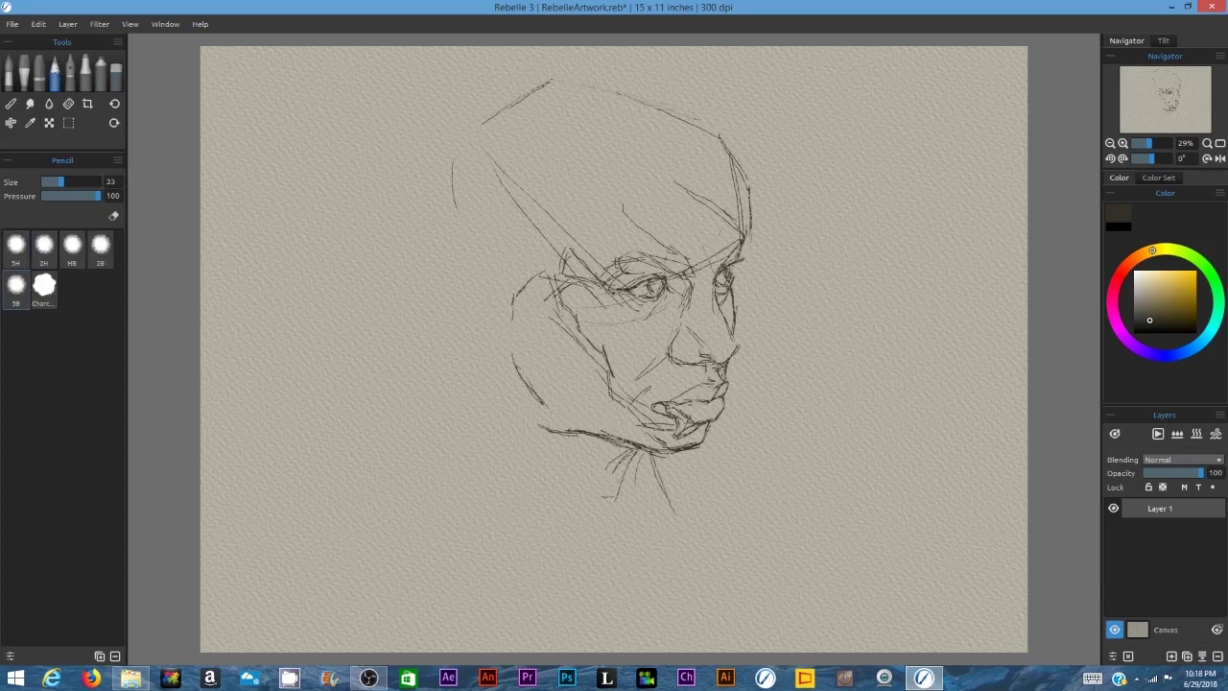
Step: Sketch the first outlines of the ear and the nape of the neck behind it
drag(501, 270, 520, 294)
mouse_move(466, 261)
mouse_down()
mouse_move(493, 255)
mouse_move(462, 317)
mouse_up()
mouse_move(464, 336)
mouse_down()
mouse_move(487, 368)
mouse_move(510, 368)
mouse_up()
mouse_move(474, 342)
mouse_down()
mouse_move(509, 373)
mouse_move(497, 422)
mouse_move(478, 380)
mouse_up()
mouse_move(506, 343)
mouse_down()
mouse_move(512, 367)
mouse_move(491, 422)
mouse_up()
Step: Sketch the back of the neck and both shoulder lines sloping away from it
drag(717, 418, 796, 443)
mouse_move(468, 343)
mouse_down()
mouse_move(487, 405)
mouse_move(439, 500)
mouse_up()
drag(489, 404, 342, 497)
drag(758, 441, 909, 559)
Step: Draw the back of the head and carry its contour over the crown with overlapping strokes
drag(445, 159, 433, 242)
drag(457, 263, 451, 303)
drag(447, 140, 431, 230)
drag(440, 244, 433, 307)
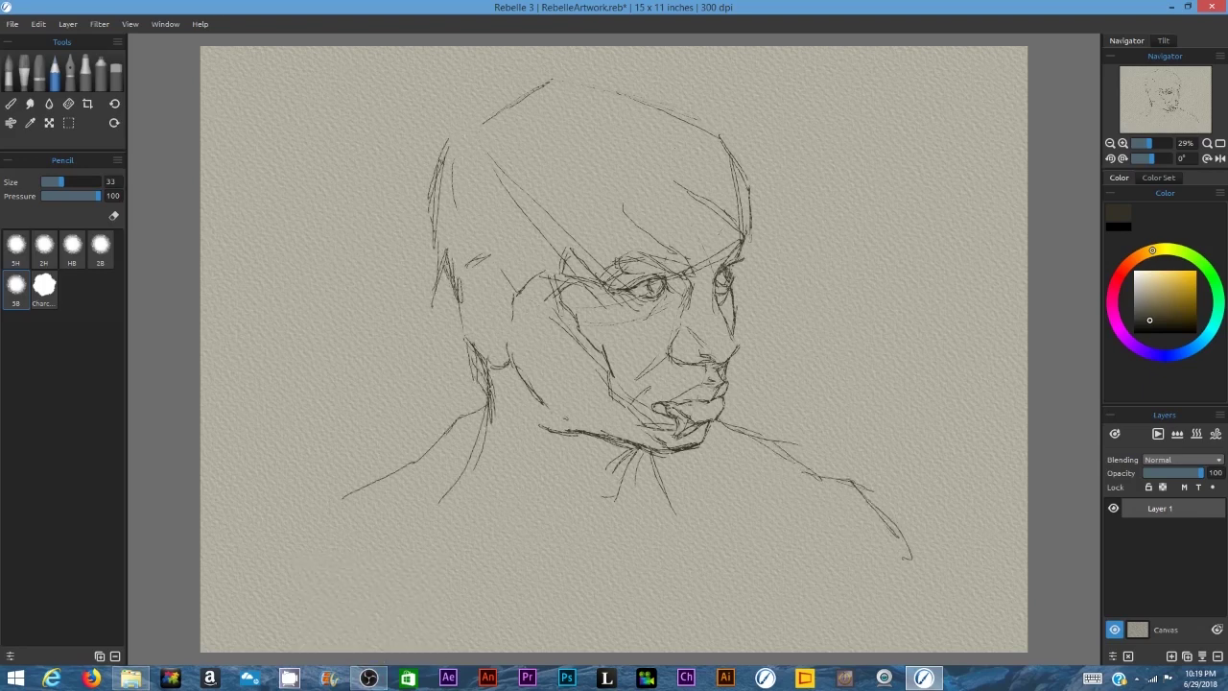
drag(444, 136, 582, 73)
drag(432, 178, 509, 106)
drag(549, 82, 597, 72)
drag(451, 128, 595, 72)
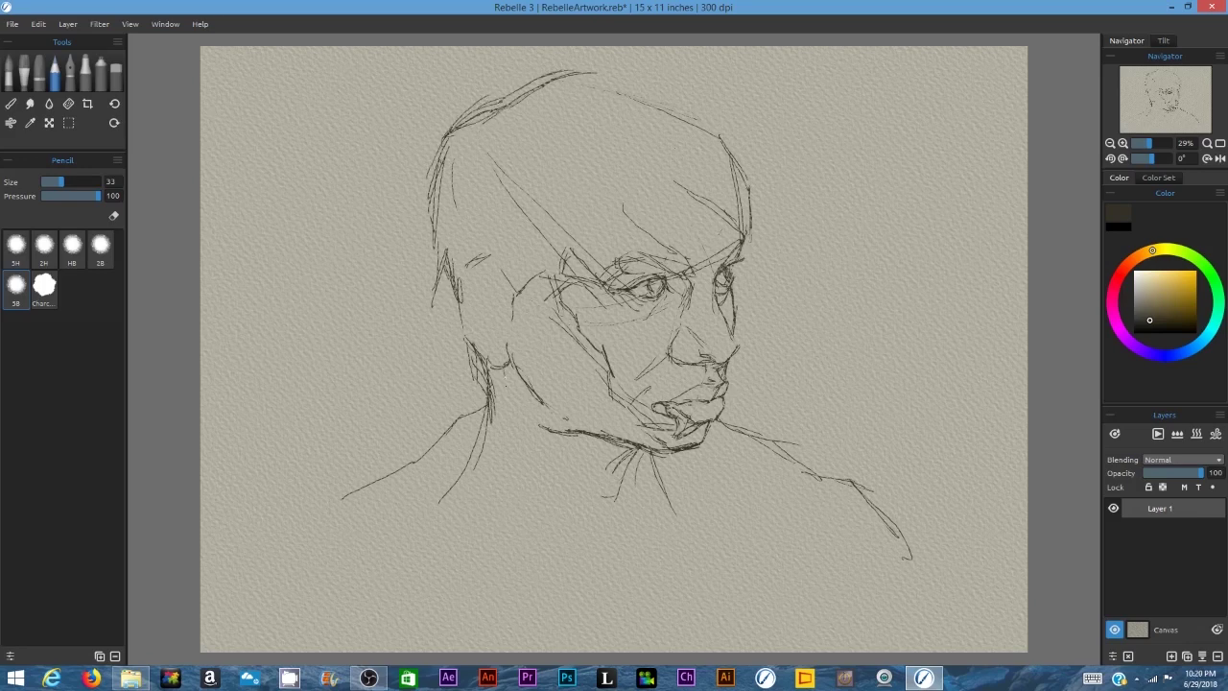
Step: Sketch the neck muscle line and the curved throat contour beneath the jaw
drag(489, 368, 544, 528)
drag(526, 458, 605, 497)
drag(637, 473, 606, 528)
drag(645, 449, 635, 480)
Step: Extend the top-of-head contour from the crown down to the forehead
drag(551, 83, 630, 69)
drag(650, 85, 743, 161)
drag(740, 165, 748, 192)
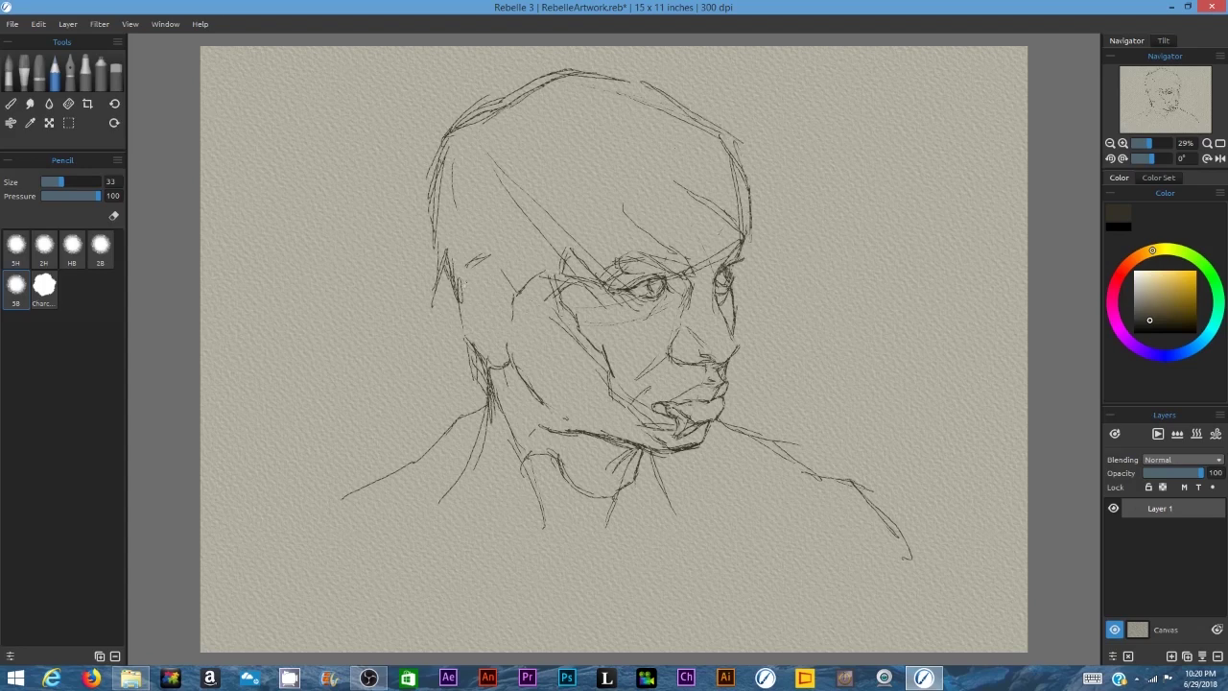
Step: Draw the outer rim and inner folds of the ear
mouse_move(462, 263)
mouse_down()
mouse_move(483, 364)
mouse_move(470, 316)
mouse_move(480, 343)
mouse_move(501, 353)
mouse_up()
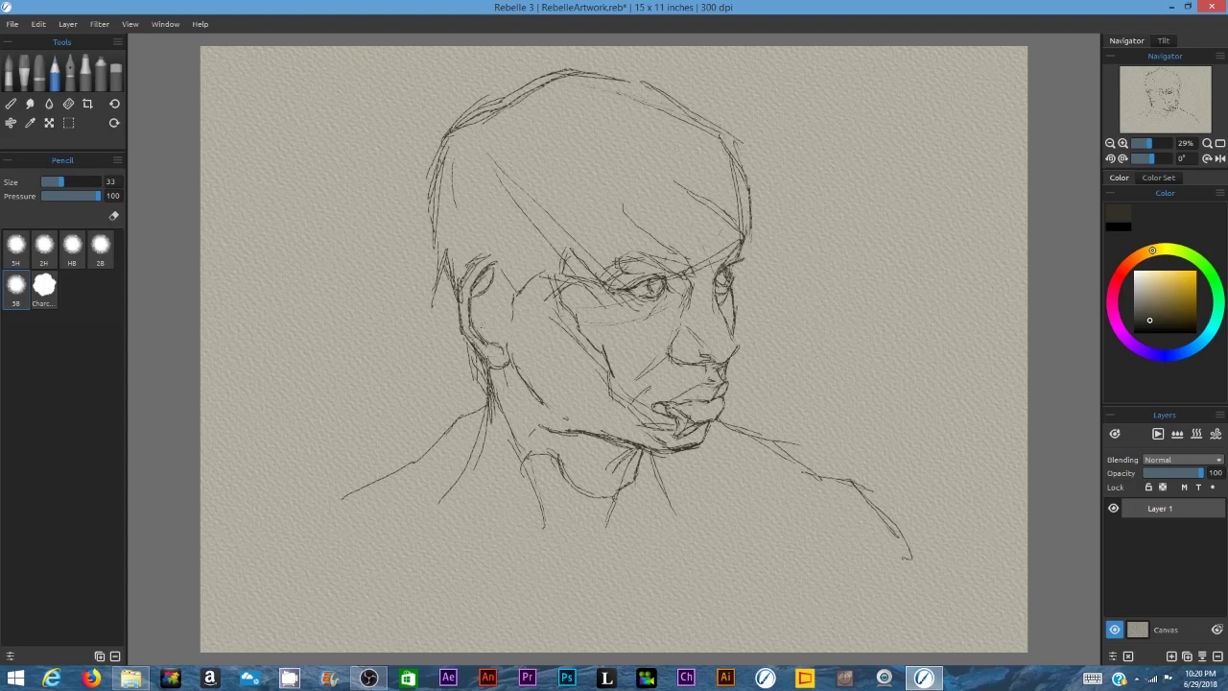
drag(474, 307, 508, 342)
mouse_move(482, 286)
mouse_down()
mouse_move(513, 316)
mouse_move(509, 332)
mouse_up()
drag(483, 301, 493, 316)
drag(498, 236, 480, 263)
Step: Sketch the hair strands of the sideburn and the fringe falling over the forehead
drag(505, 255, 507, 307)
drag(547, 244, 537, 305)
mouse_move(555, 201)
mouse_down()
mouse_move(555, 266)
mouse_move(614, 272)
mouse_up()
drag(612, 239, 693, 260)
drag(654, 171, 686, 255)
drag(662, 184, 700, 247)
Step: Lighten the excess pencil lines along the ear with the Eraser
key(e)
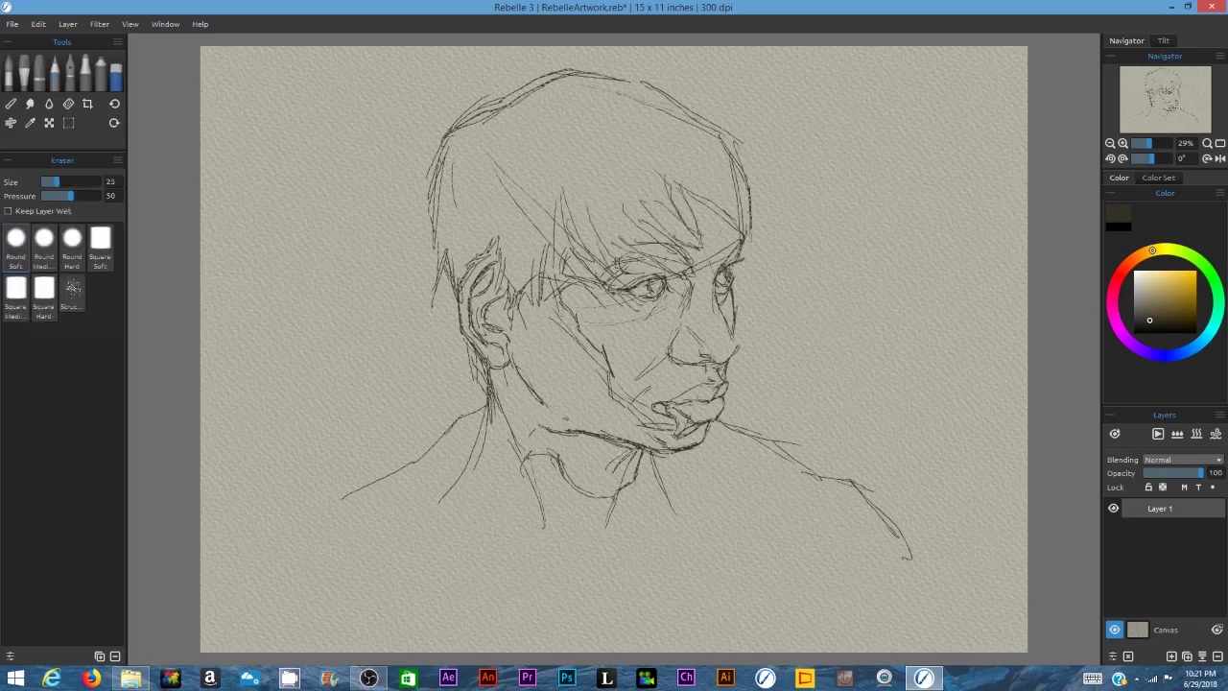
drag(474, 266, 481, 341)
key(e)
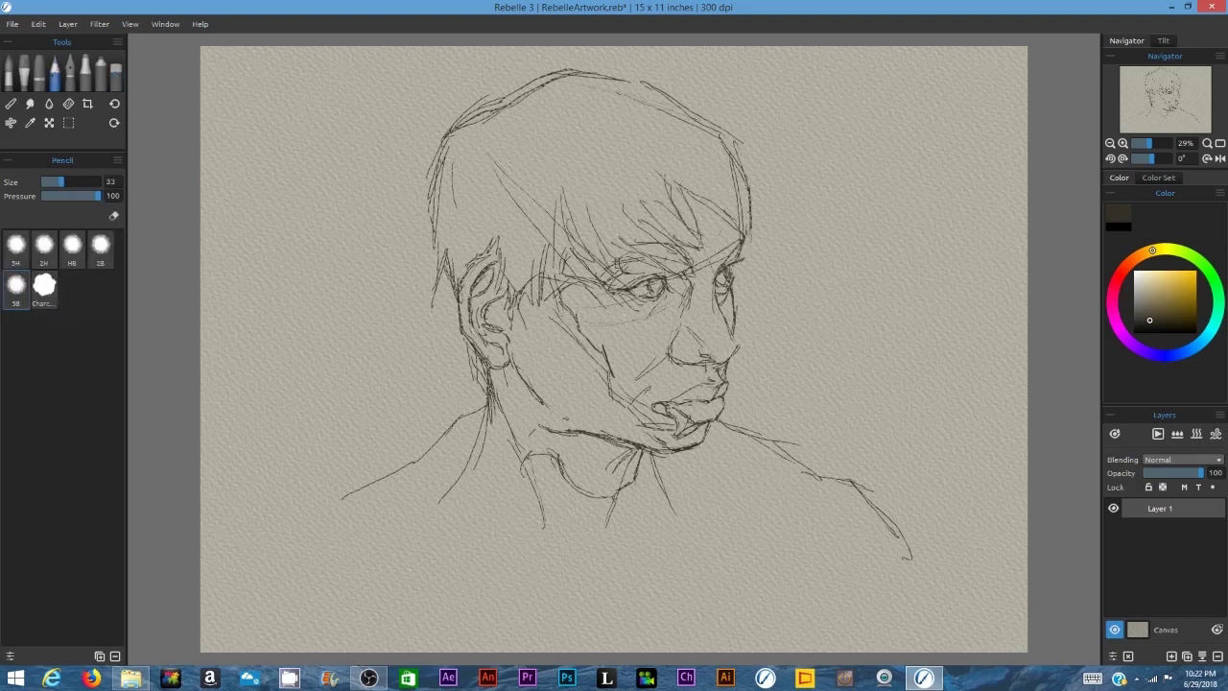
Step: Add detail to the nostril wing and lightly erase the construction line beside the far eye
mouse_move(629, 317)
mouse_down()
mouse_move(671, 289)
mouse_move(738, 339)
mouse_move(723, 358)
mouse_move(686, 357)
mouse_up()
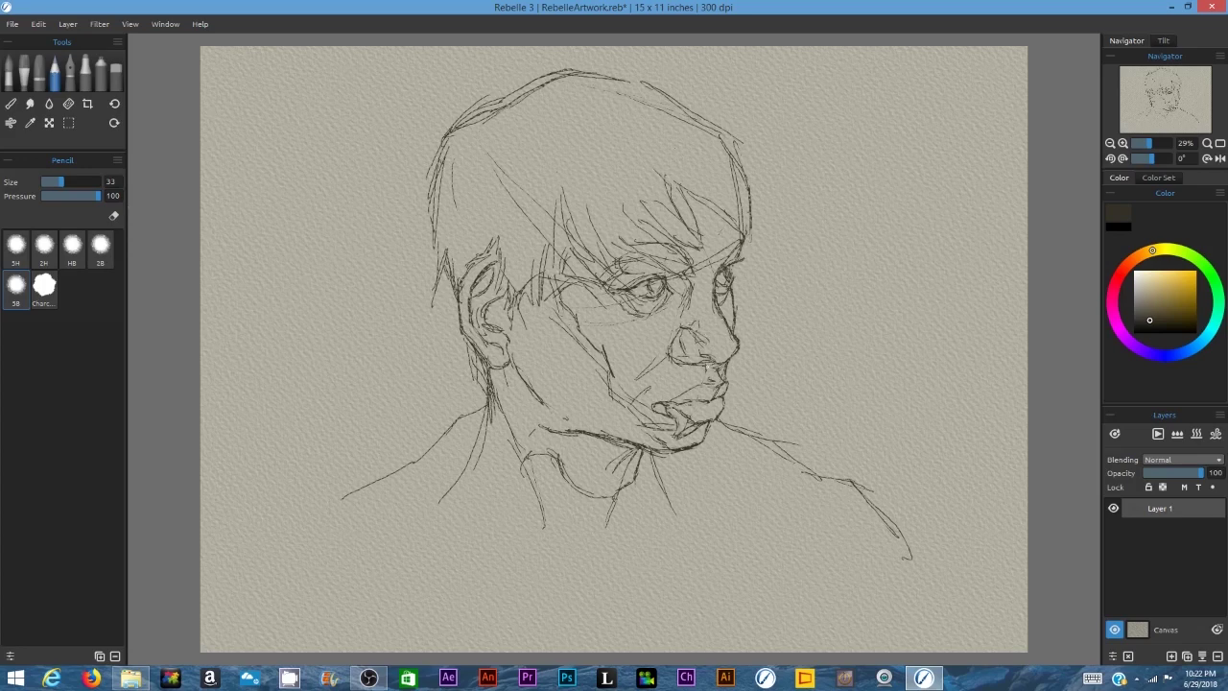
key(e)
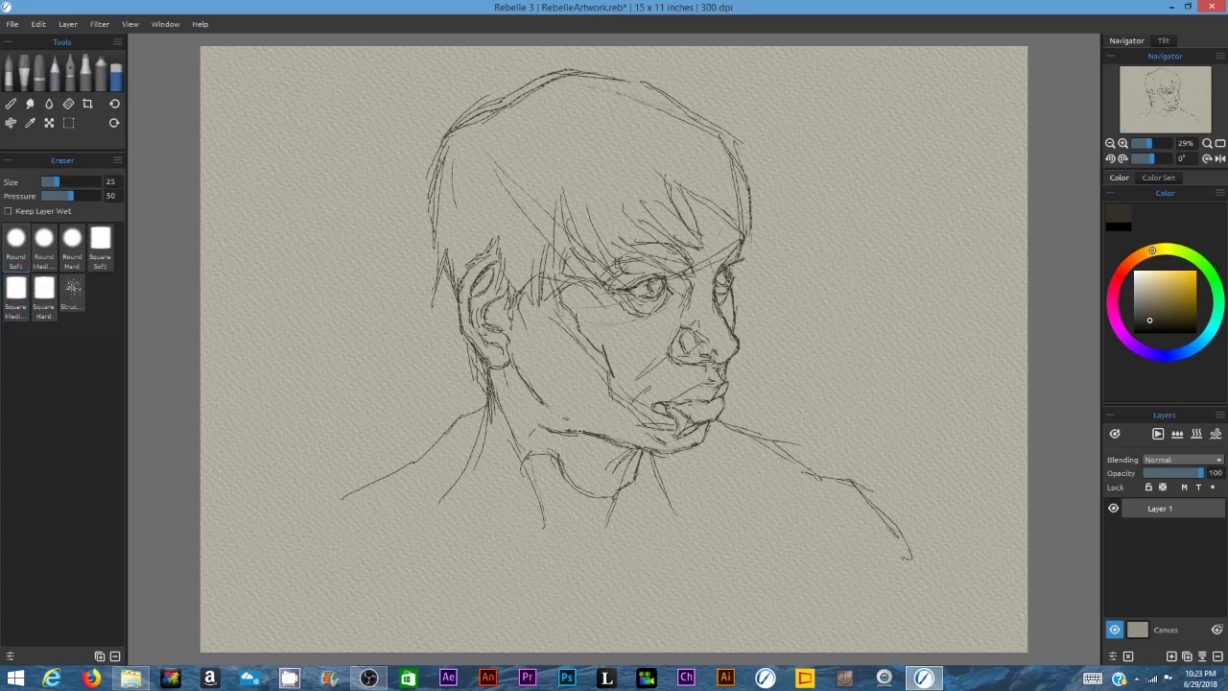
drag(725, 251, 714, 325)
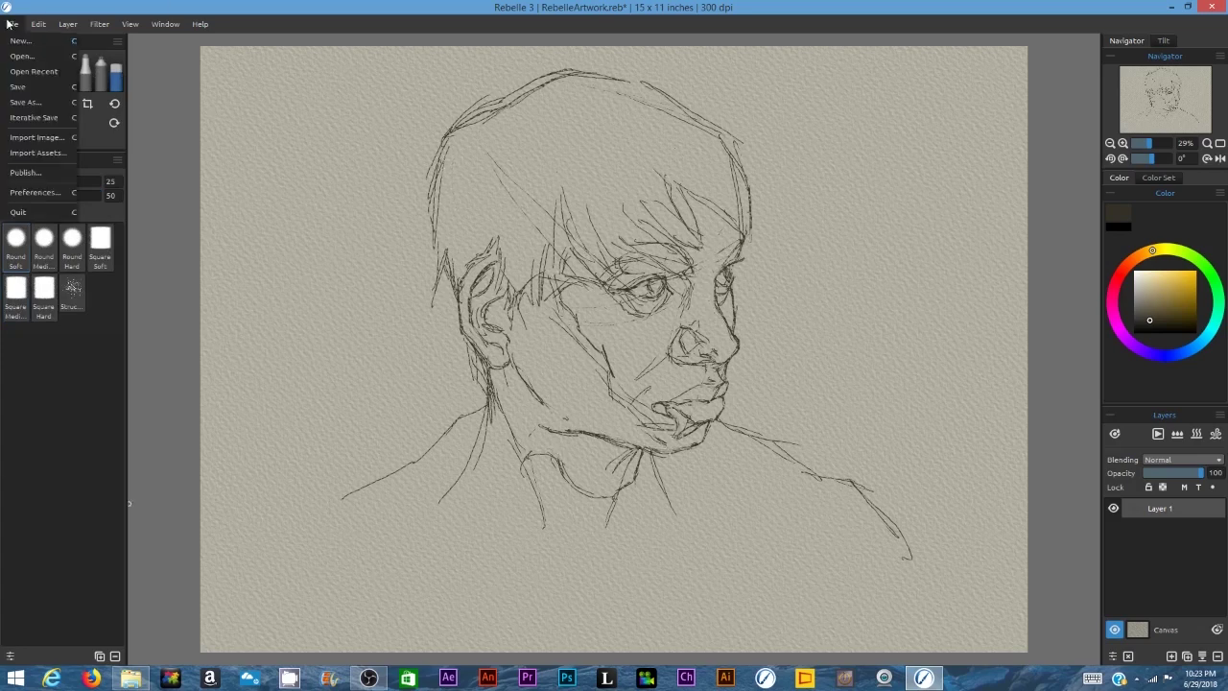
Step: Extend the neck lines and build up the shoulder contour on the back-of-head side
drag(544, 523, 552, 539)
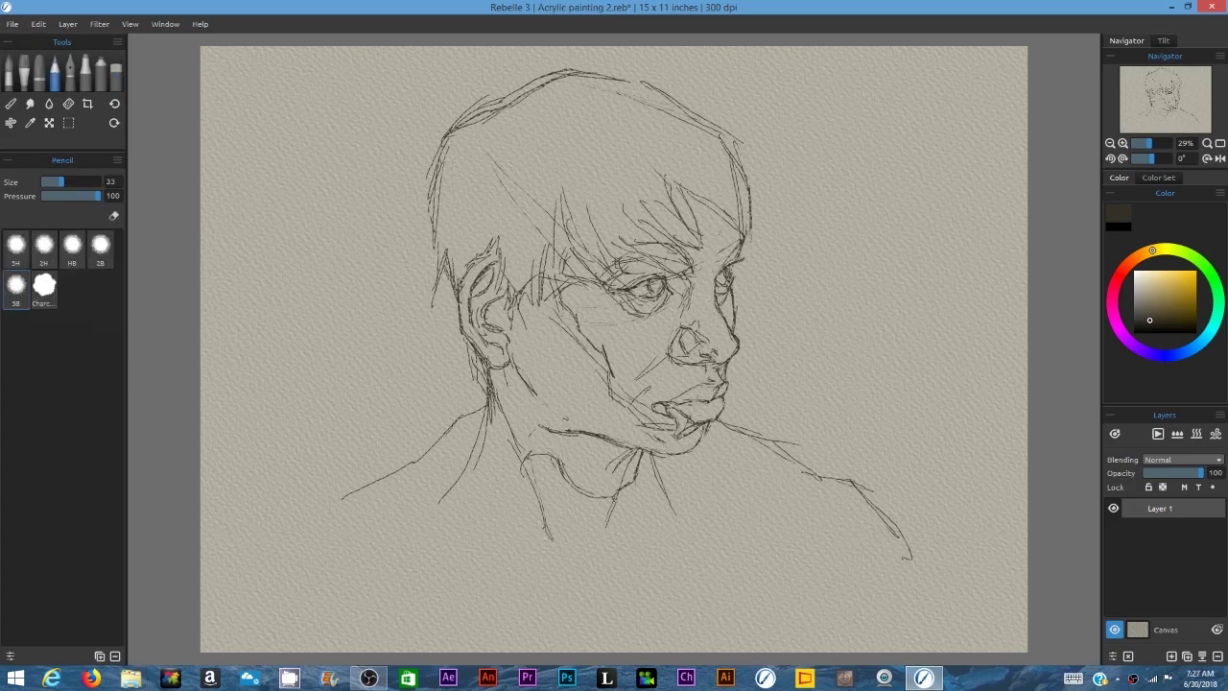
drag(292, 494, 238, 533)
drag(505, 530, 537, 532)
mouse_move(466, 411)
mouse_down()
mouse_move(445, 461)
mouse_move(405, 468)
mouse_up()
drag(360, 492, 209, 629)
drag(407, 467, 356, 484)
drag(350, 465, 377, 478)
mouse_move(288, 487)
mouse_down()
mouse_move(201, 561)
mouse_move(393, 464)
mouse_up()
mouse_move(282, 501)
mouse_down()
mouse_move(372, 481)
mouse_move(449, 428)
mouse_up()
drag(485, 403, 465, 416)
drag(445, 504, 432, 522)
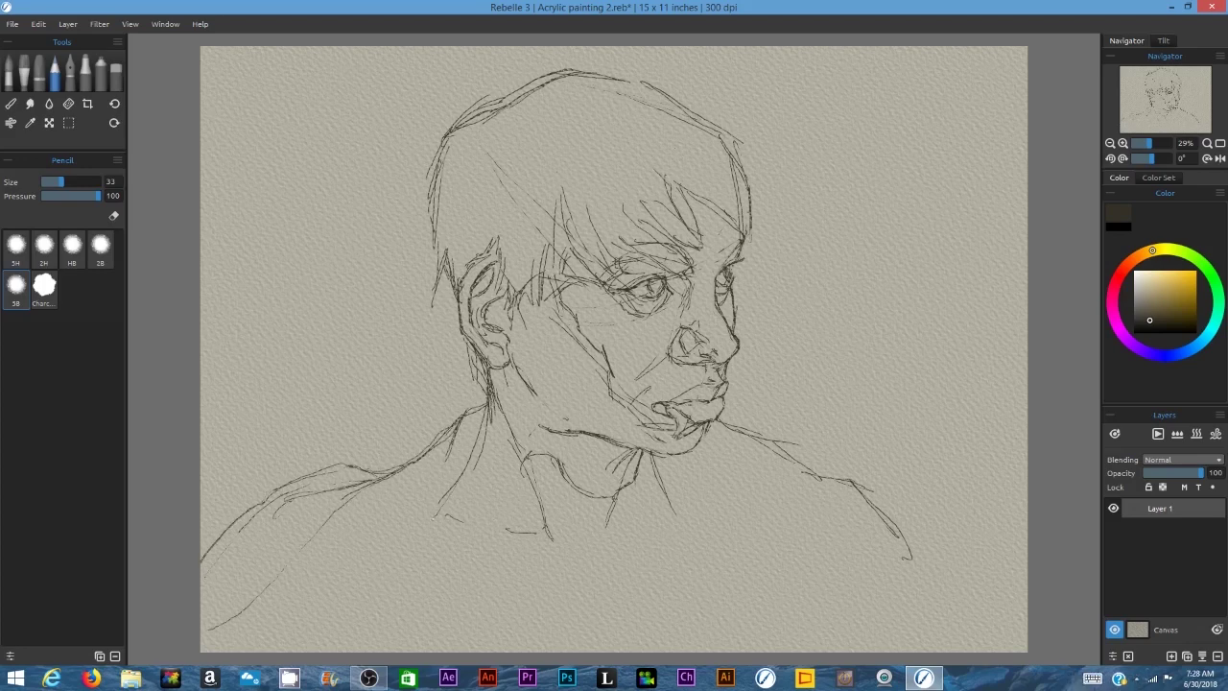
Step: Sketch long contour lines for the upper arm and chest below the shoulder behind the head
drag(418, 462, 355, 527)
drag(353, 528, 286, 620)
drag(290, 677, 299, 624)
drag(321, 561, 286, 649)
drag(329, 678, 408, 677)
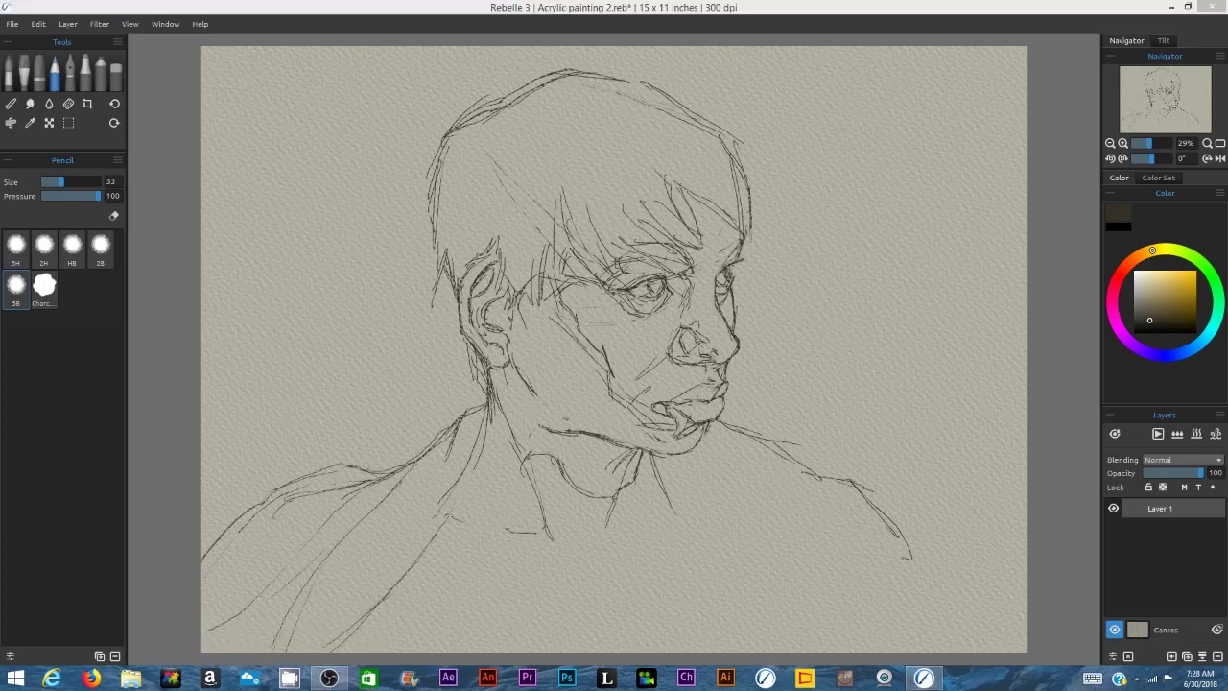
drag(441, 526, 331, 649)
Step: Draw the pit of the throat, the neck muscles and the collarbones across the upper chest
drag(553, 547, 585, 556)
drag(623, 509, 560, 553)
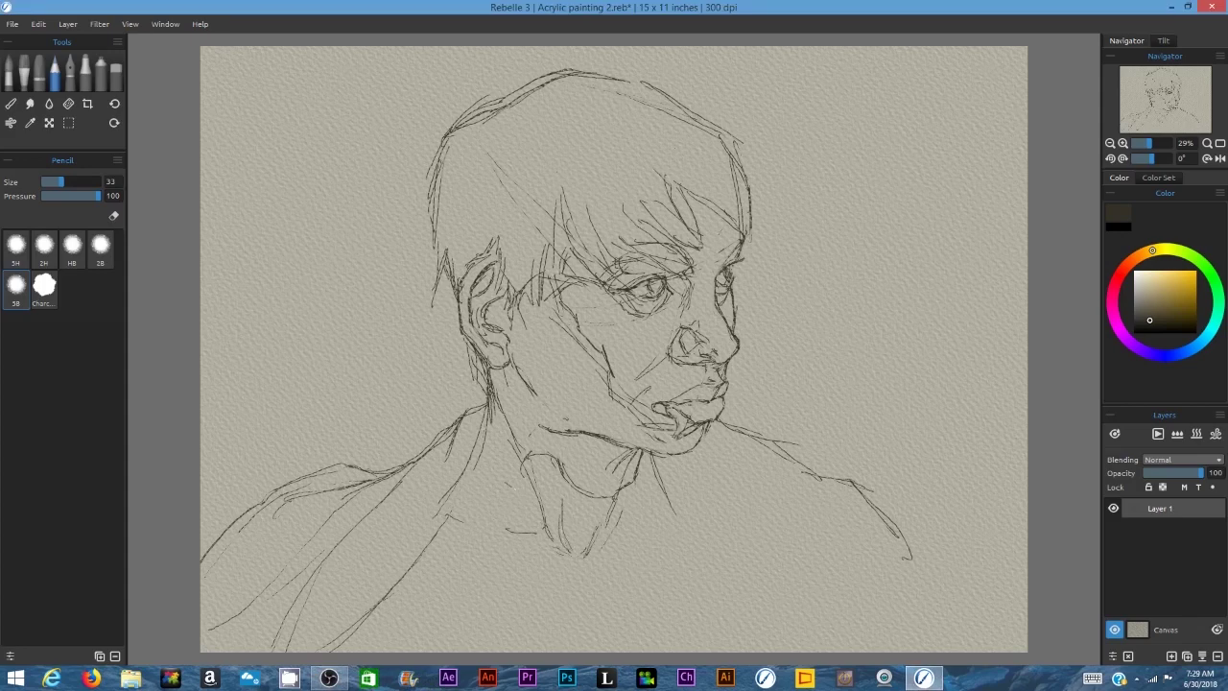
drag(508, 485, 545, 544)
mouse_move(493, 479)
mouse_down()
mouse_move(440, 509)
mouse_move(474, 492)
mouse_up()
drag(468, 511, 445, 523)
drag(476, 463, 426, 548)
mouse_move(579, 543)
mouse_down()
mouse_move(560, 562)
mouse_move(430, 562)
mouse_up()
drag(438, 587, 534, 579)
drag(564, 568, 694, 543)
Step: Sketch the chest folds, shoulder and outer arm contour on the side the face looks toward
mouse_move(649, 458)
mouse_down()
mouse_move(659, 536)
mouse_move(712, 555)
mouse_move(783, 644)
mouse_up()
drag(790, 572, 827, 628)
drag(764, 495, 827, 568)
drag(737, 493, 764, 509)
drag(791, 488, 804, 499)
drag(844, 583, 866, 648)
mouse_move(791, 458)
mouse_down()
mouse_move(829, 478)
mouse_move(919, 597)
mouse_up()
drag(901, 533, 975, 651)
mouse_move(919, 585)
mouse_down()
mouse_move(932, 651)
mouse_move(969, 651)
mouse_up()
Step: Redraw the crown outline and clean up stray lines around the crown, near eye and mouth corner
mouse_move(440, 154)
mouse_down()
mouse_move(539, 77)
mouse_move(614, 65)
mouse_up()
drag(580, 59, 660, 88)
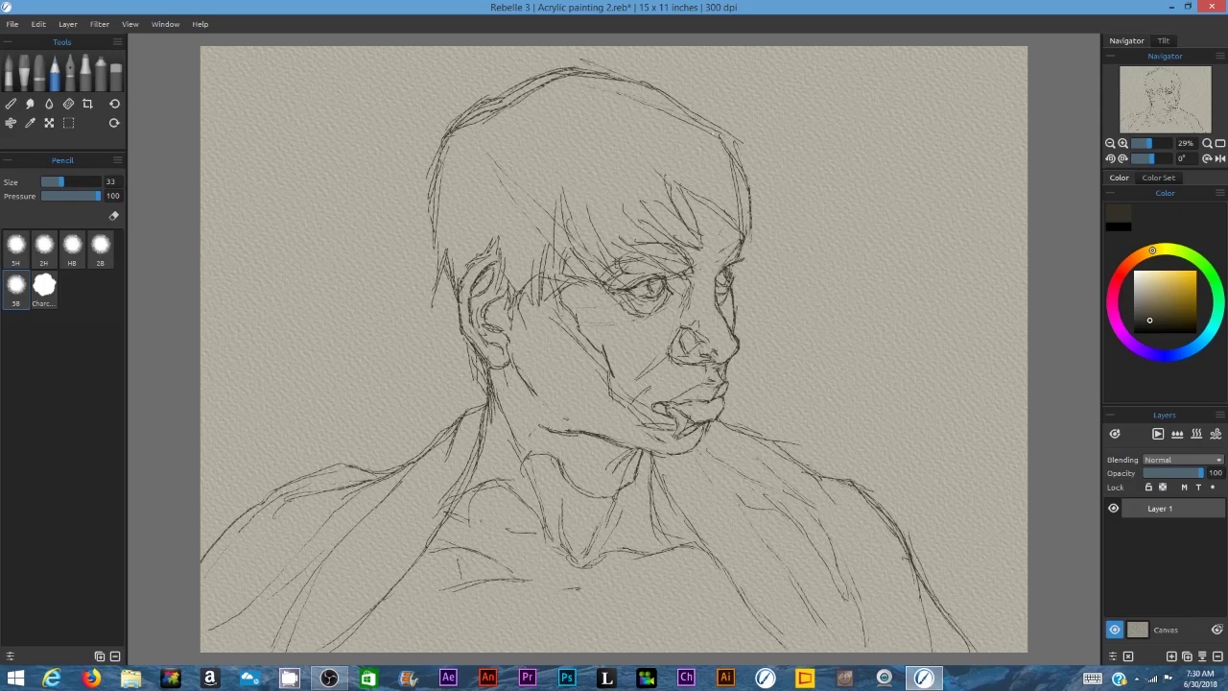
key(e)
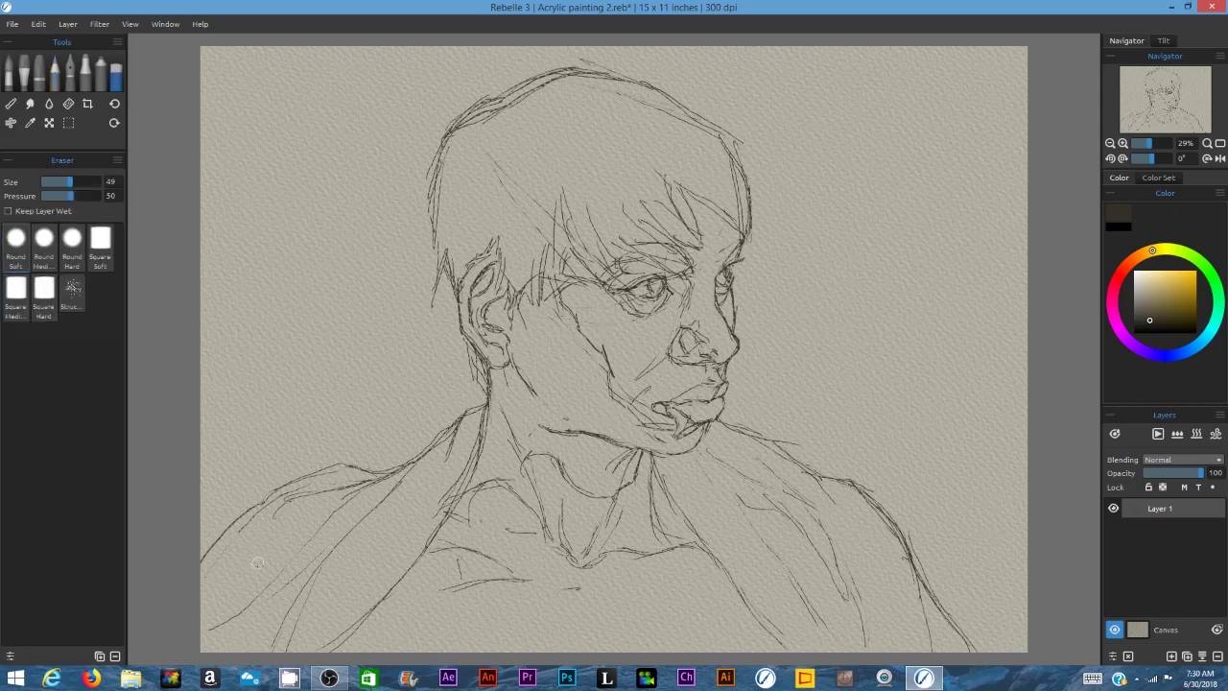
drag(675, 416, 689, 422)
click(55, 73)
mouse_move(622, 303)
mouse_down()
mouse_move(656, 313)
mouse_move(616, 299)
mouse_up()
click(115, 76)
drag(569, 71, 464, 121)
click(55, 73)
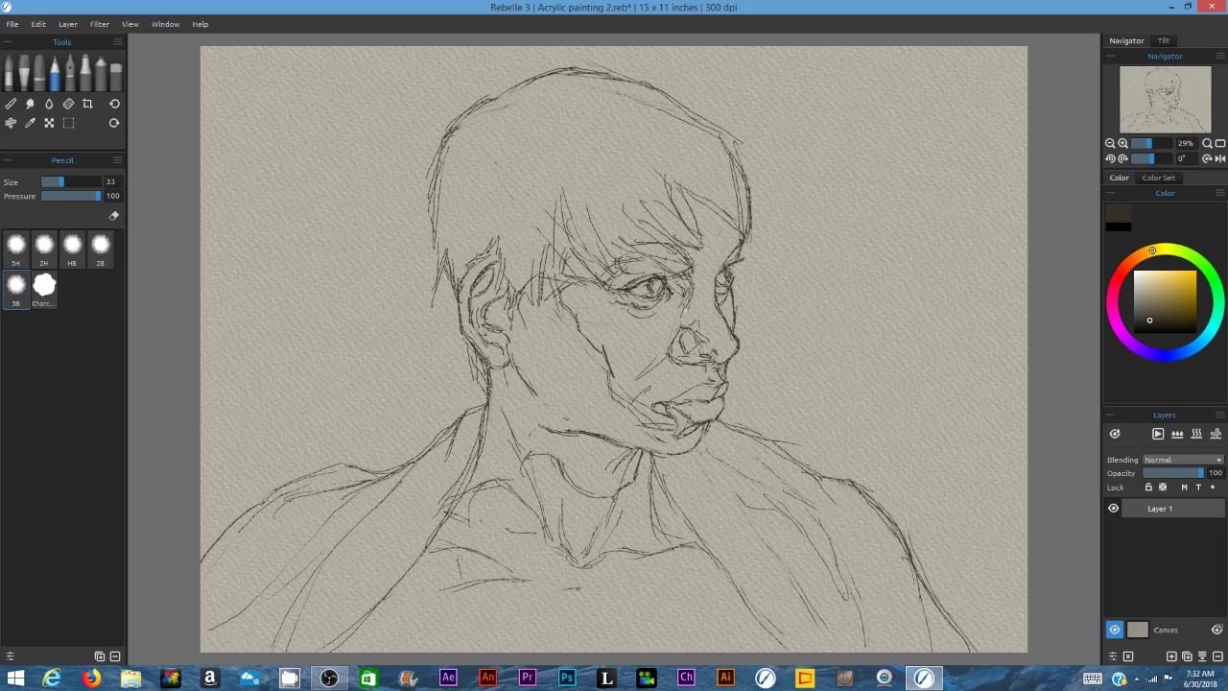
Step: Define the nostril and the groove under the nose, and darken the lips and mouth corner
mouse_move(675, 344)
mouse_down()
mouse_move(700, 365)
mouse_move(736, 342)
mouse_move(720, 363)
mouse_up()
key(e)
key(p)
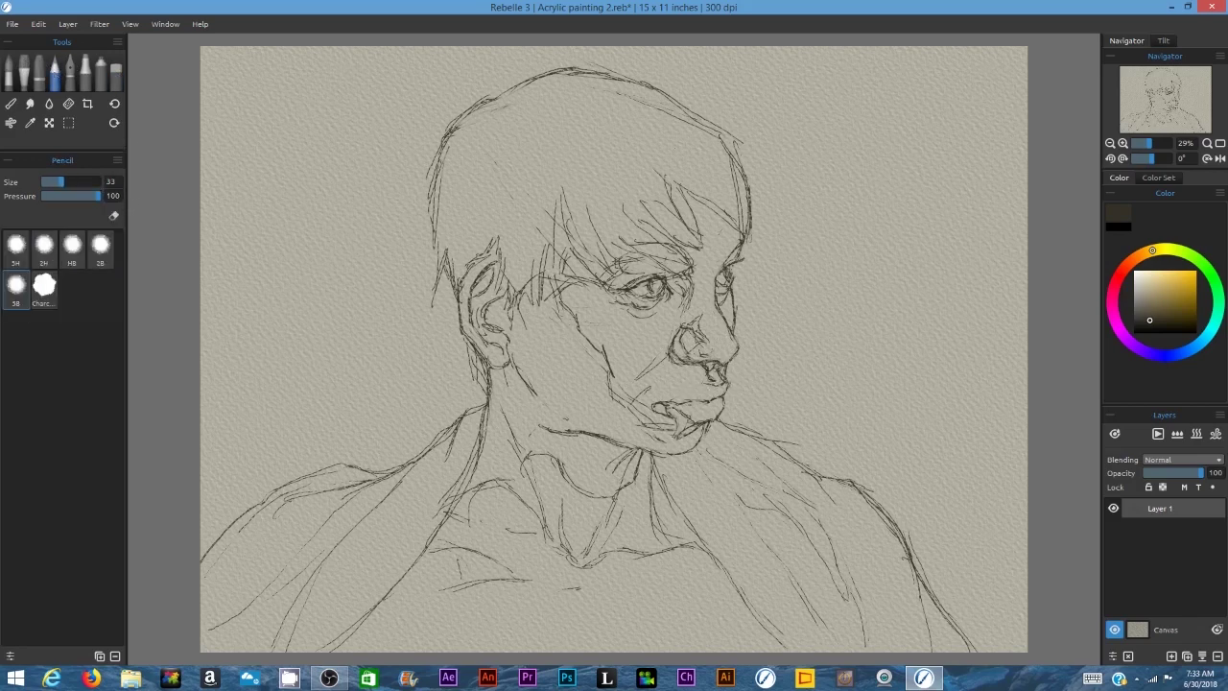
drag(680, 397, 714, 399)
drag(672, 433, 693, 426)
drag(689, 419, 711, 416)
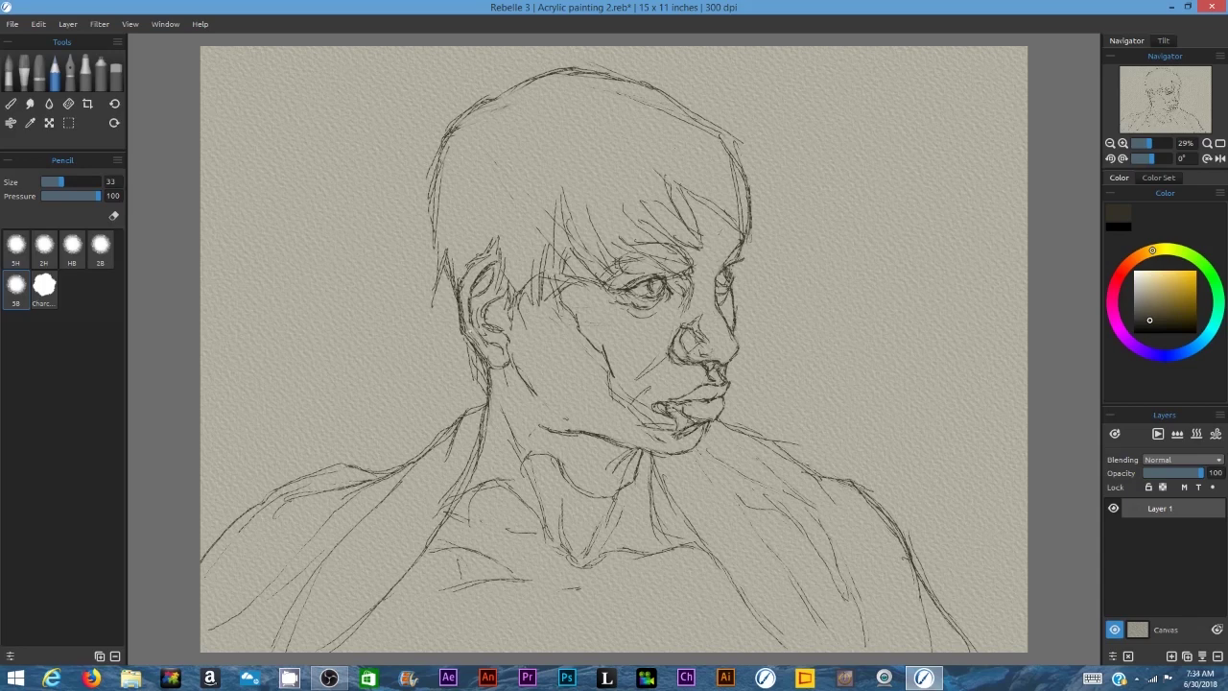
Step: Touch up the hairline behind the ear and the near brow, alternating Eraser and Pencil
key(e)
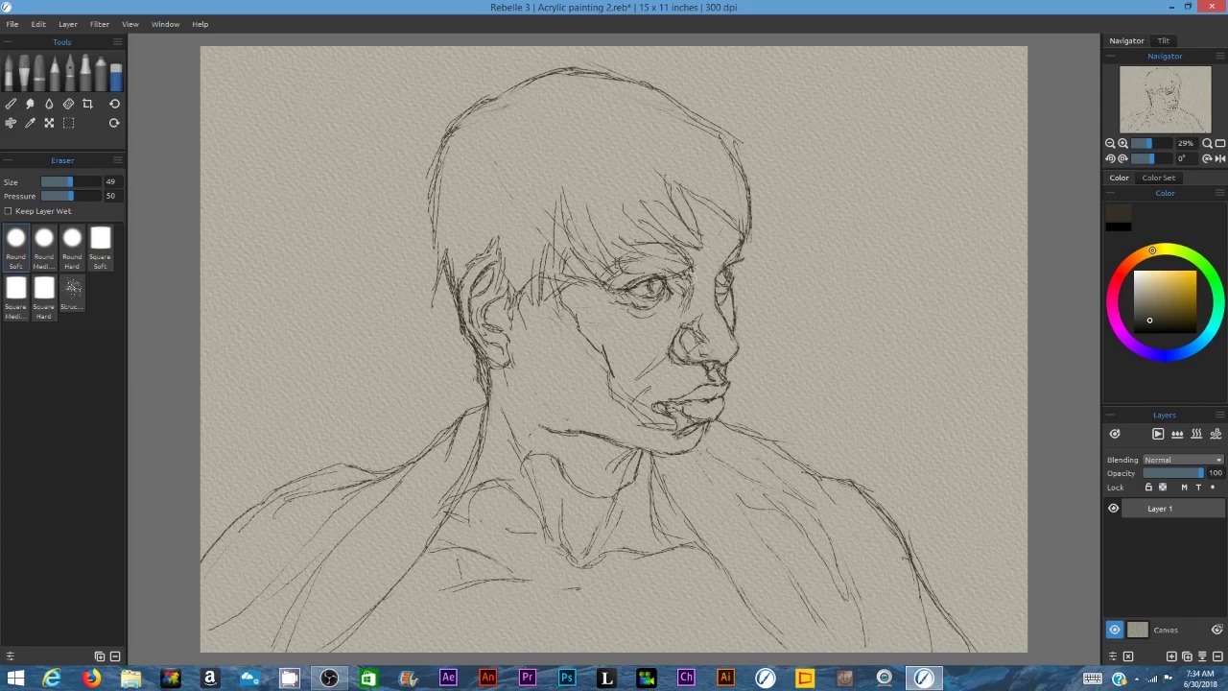
key(p)
key(e)
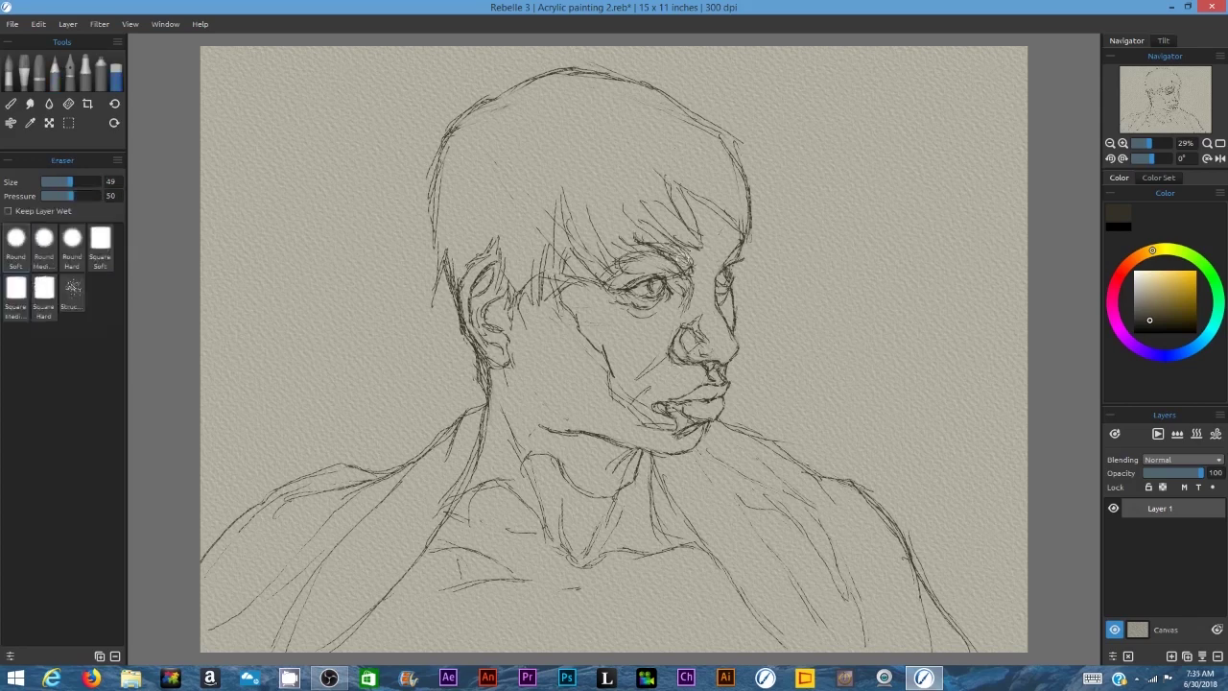
key(p)
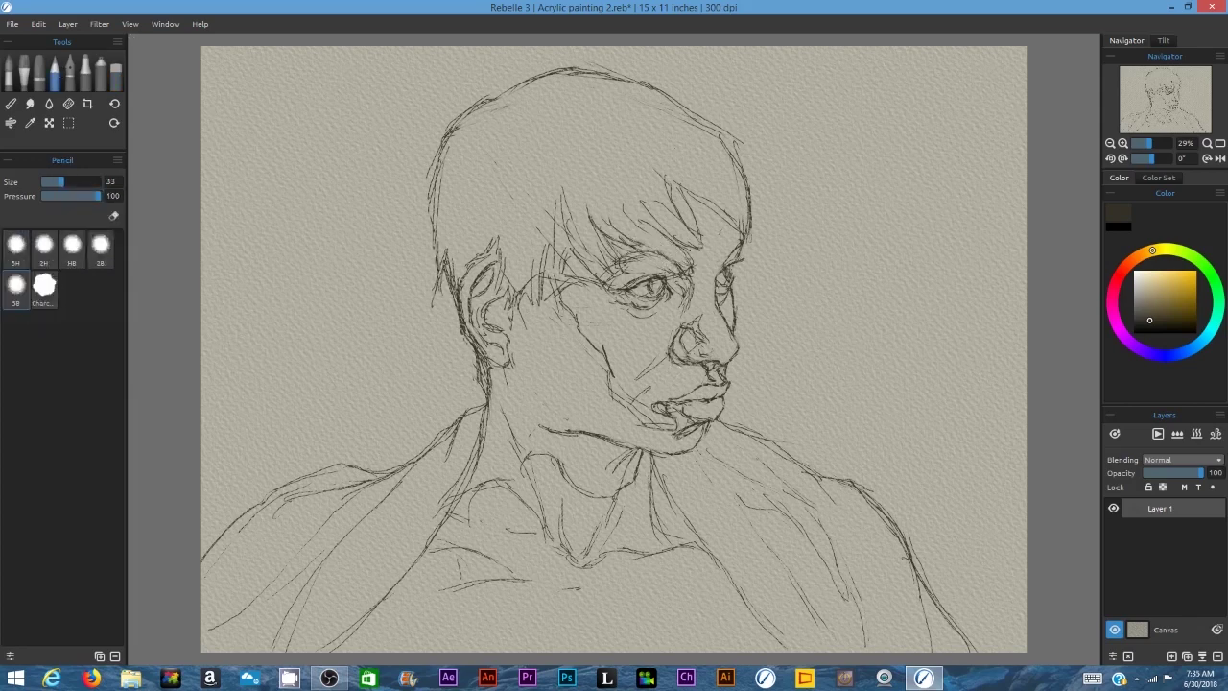
Step: Erase the rear end of the jawline and sketch contour lines across the chest
key(e)
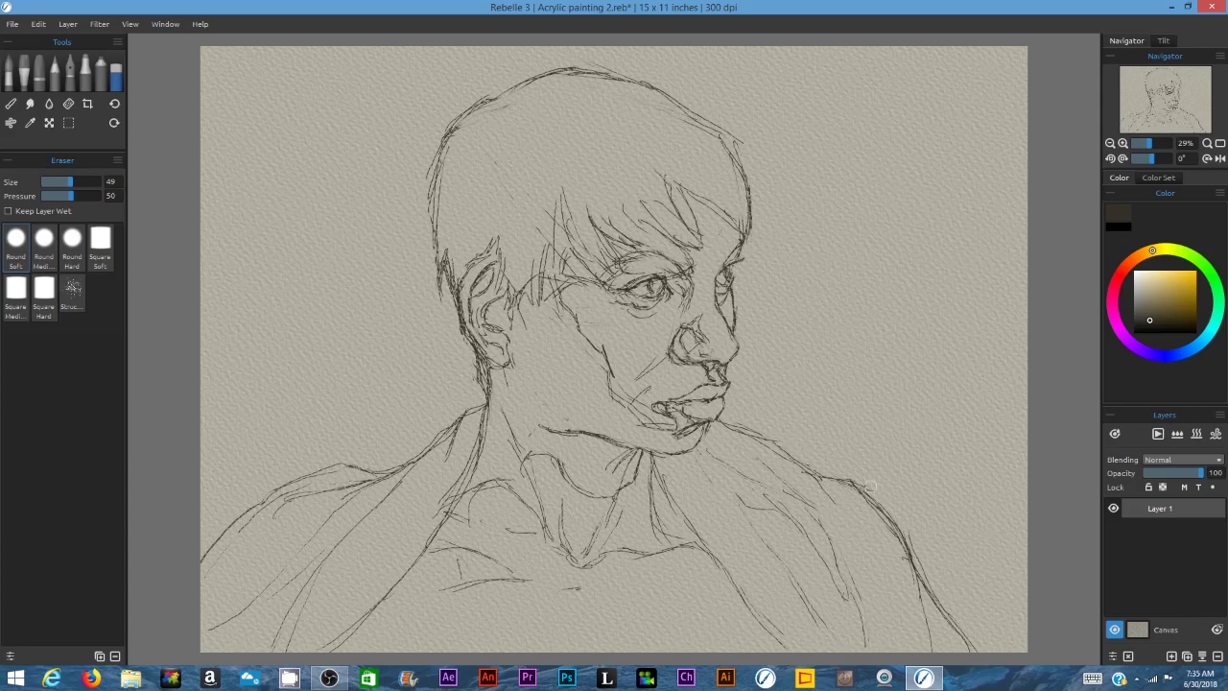
drag(573, 433, 515, 447)
key(p)
drag(593, 587, 727, 600)
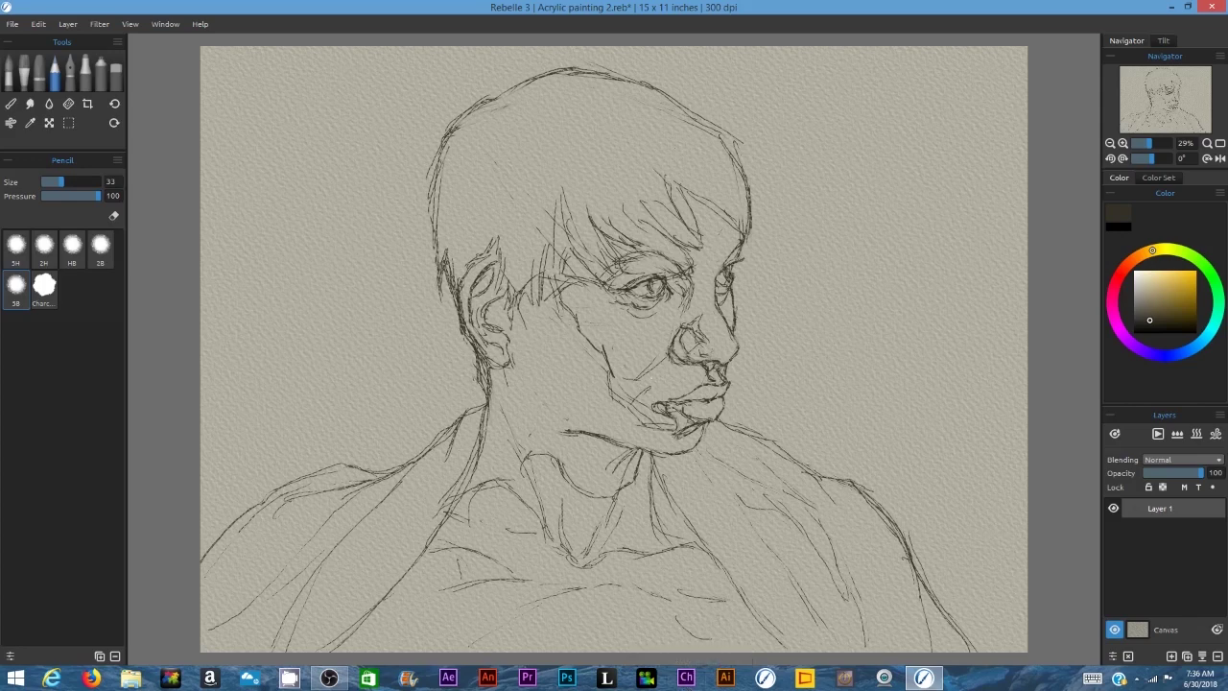
Step: Reinforce the chin and hatch strokes along the back of the neck and its shoulder slope
drag(641, 443, 668, 455)
drag(452, 433, 405, 476)
mouse_move(487, 402)
mouse_down()
mouse_move(447, 440)
mouse_move(441, 483)
mouse_up()
drag(474, 413, 451, 466)
drag(428, 455, 342, 530)
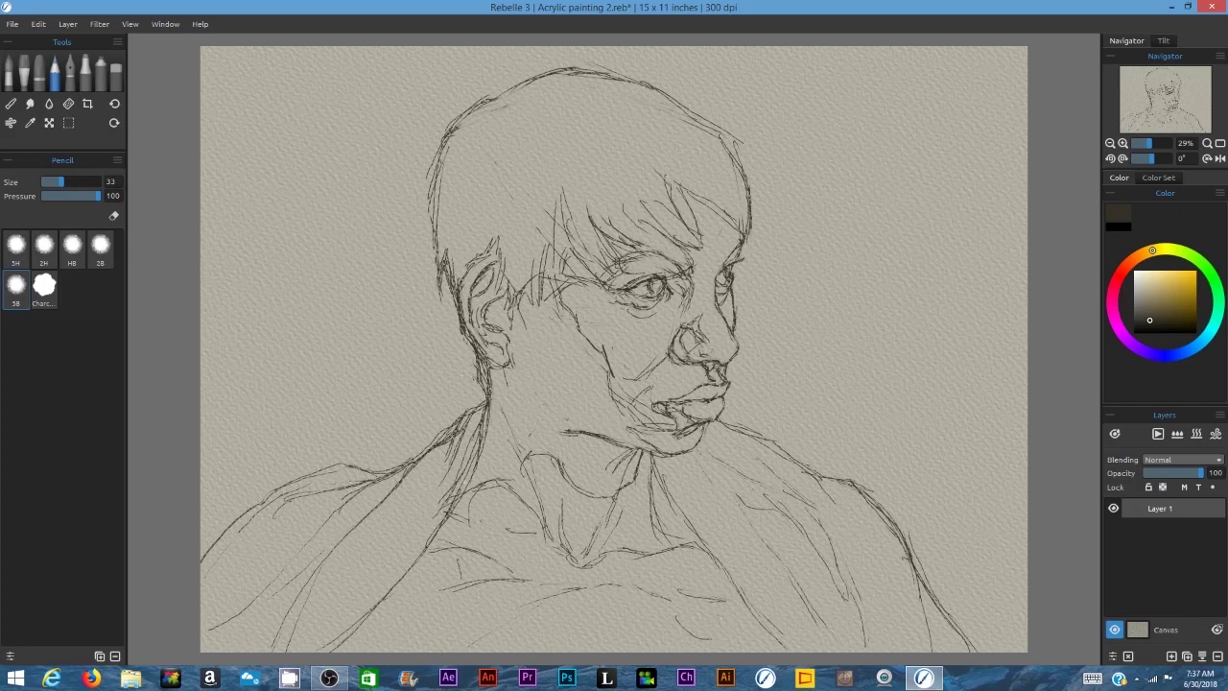
Step: Lighten the lines around the far eye with the Eraser and return to the Pencil
key(e)
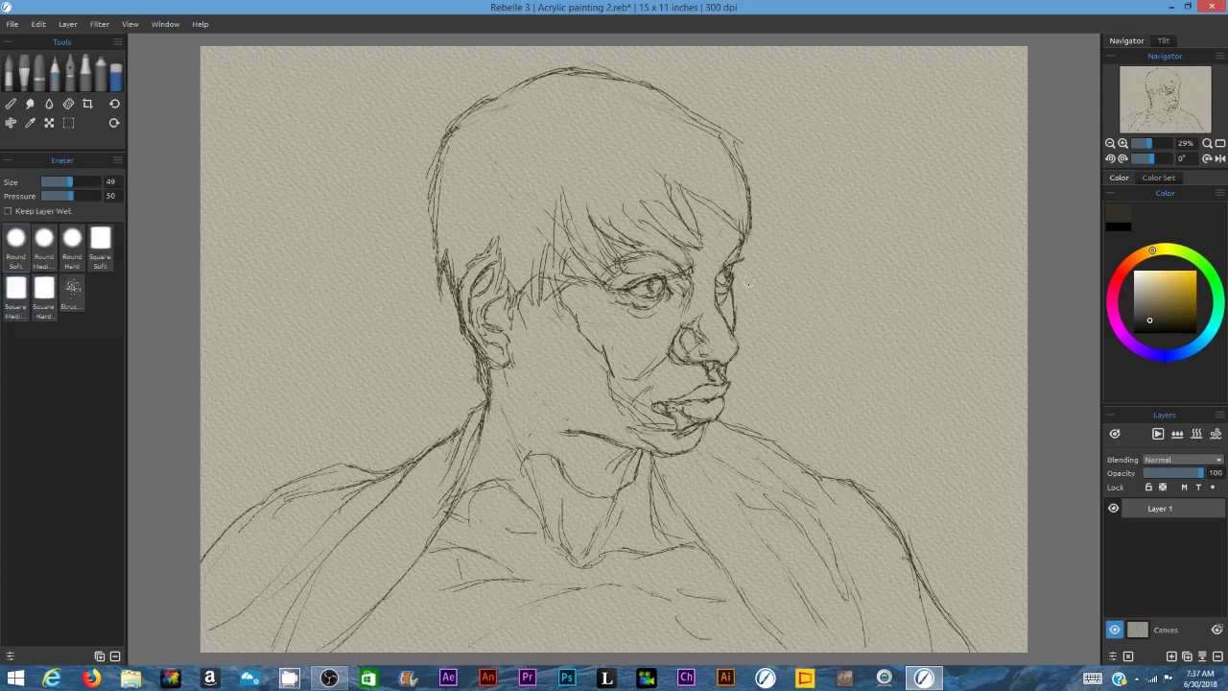
drag(734, 265, 736, 325)
click(55, 74)
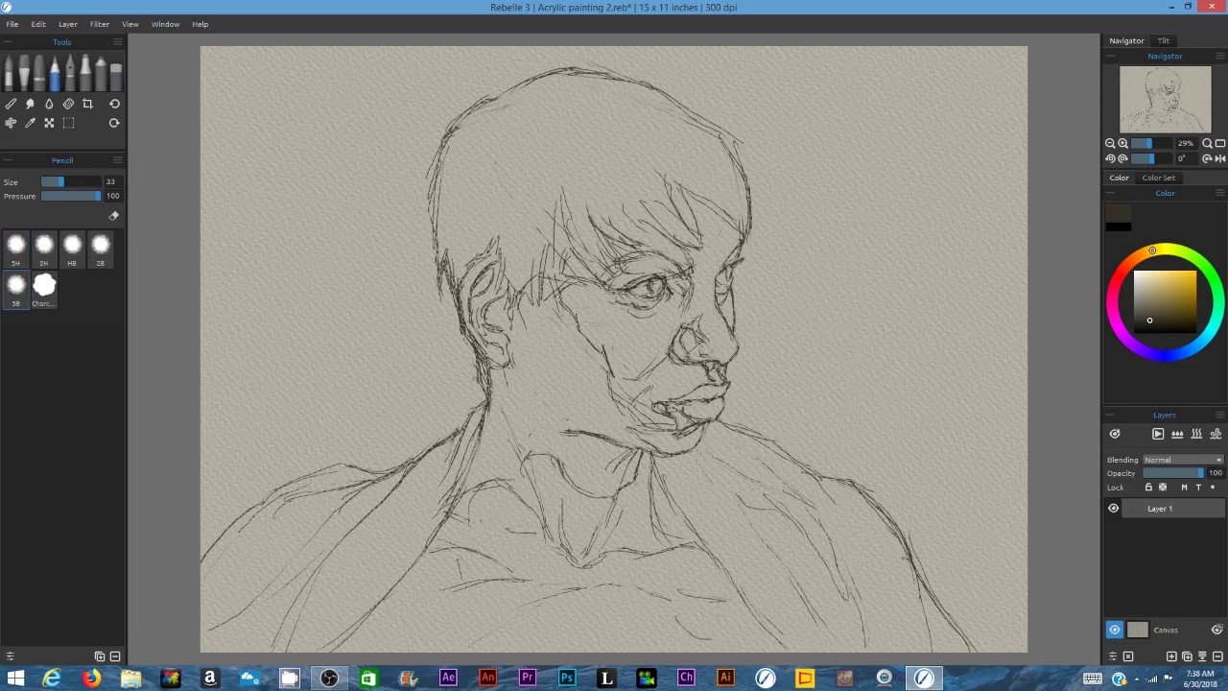
Step: Lighten stray sketch lines with the Eraser, then pencil over the temple, lower jaw, nape and front neck lines
key(e)
key(p)
key(e)
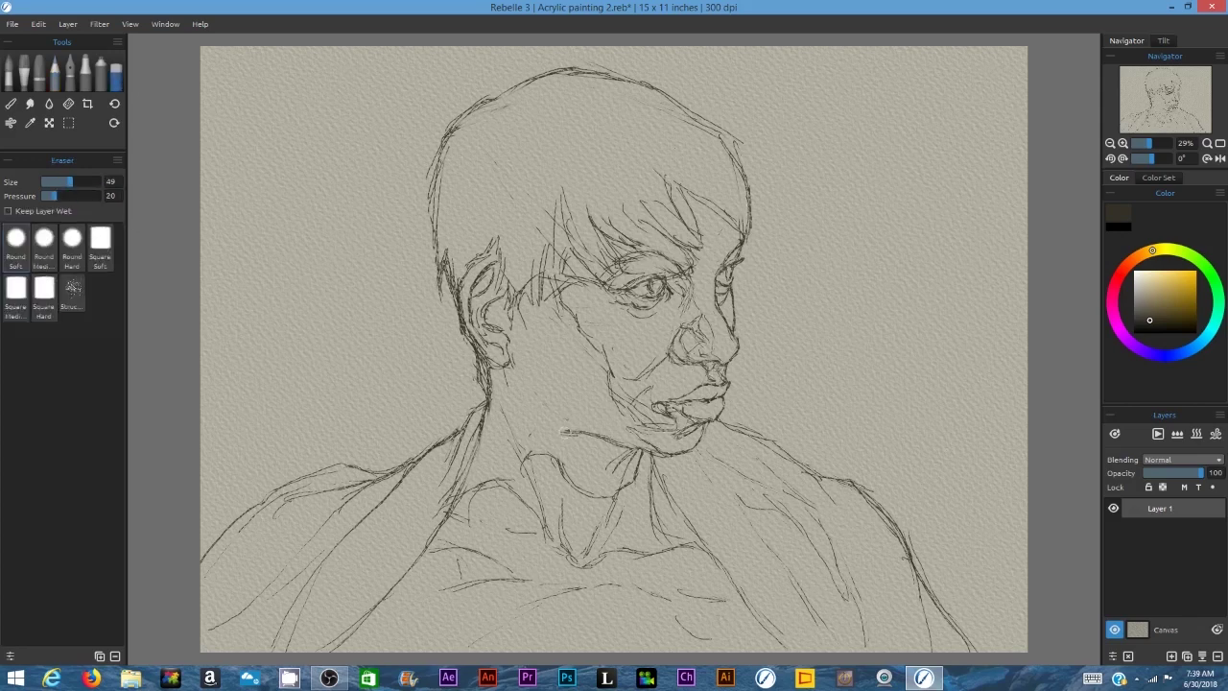
key(p)
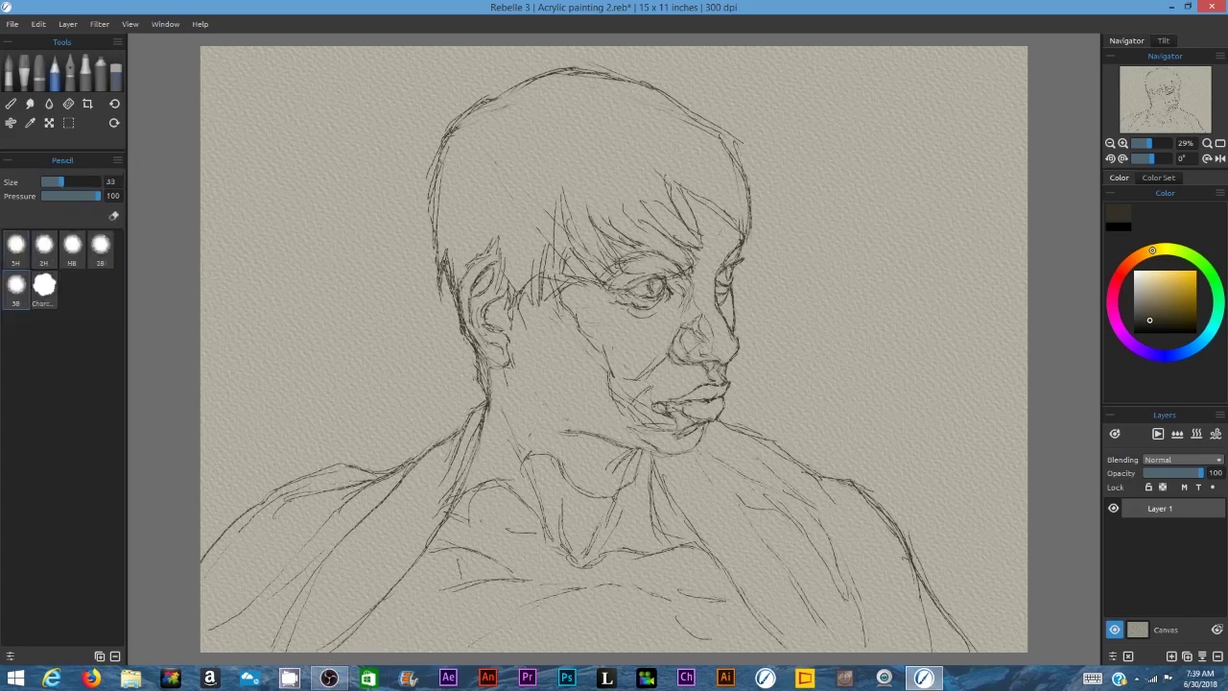
mouse_move(613, 290)
mouse_down()
mouse_move(566, 283)
mouse_move(584, 329)
mouse_up()
drag(550, 259, 598, 273)
drag(599, 438, 669, 454)
drag(488, 401, 472, 460)
drag(652, 451, 697, 536)
Step: Darken the pointed fringe strands and add pencil hair strokes along the far side of the head
drag(683, 188, 704, 246)
drag(658, 163, 699, 240)
drag(671, 172, 745, 231)
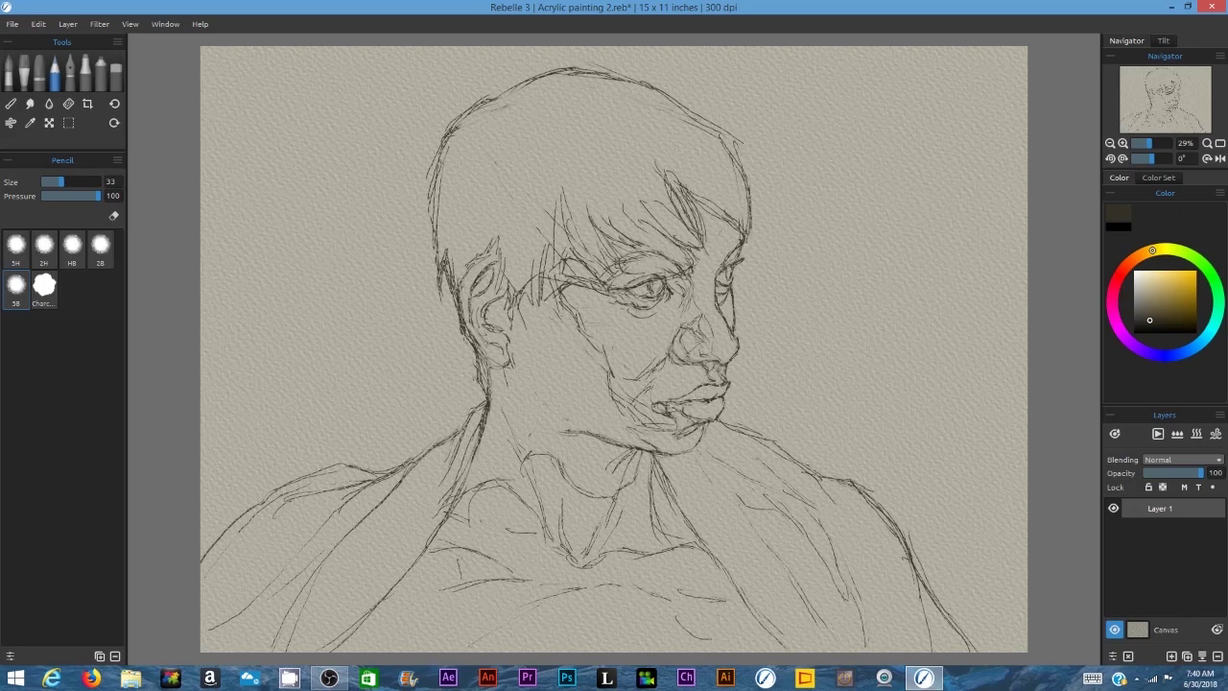
drag(645, 88, 697, 121)
drag(729, 137, 745, 175)
drag(681, 124, 740, 183)
drag(696, 155, 741, 232)
Step: Reinforce the chin and nape and sketch the far garment edge from the neck down to the canvas's lower edge
drag(698, 445, 683, 451)
drag(486, 369, 481, 446)
drag(660, 466, 782, 643)
drag(715, 546, 773, 651)
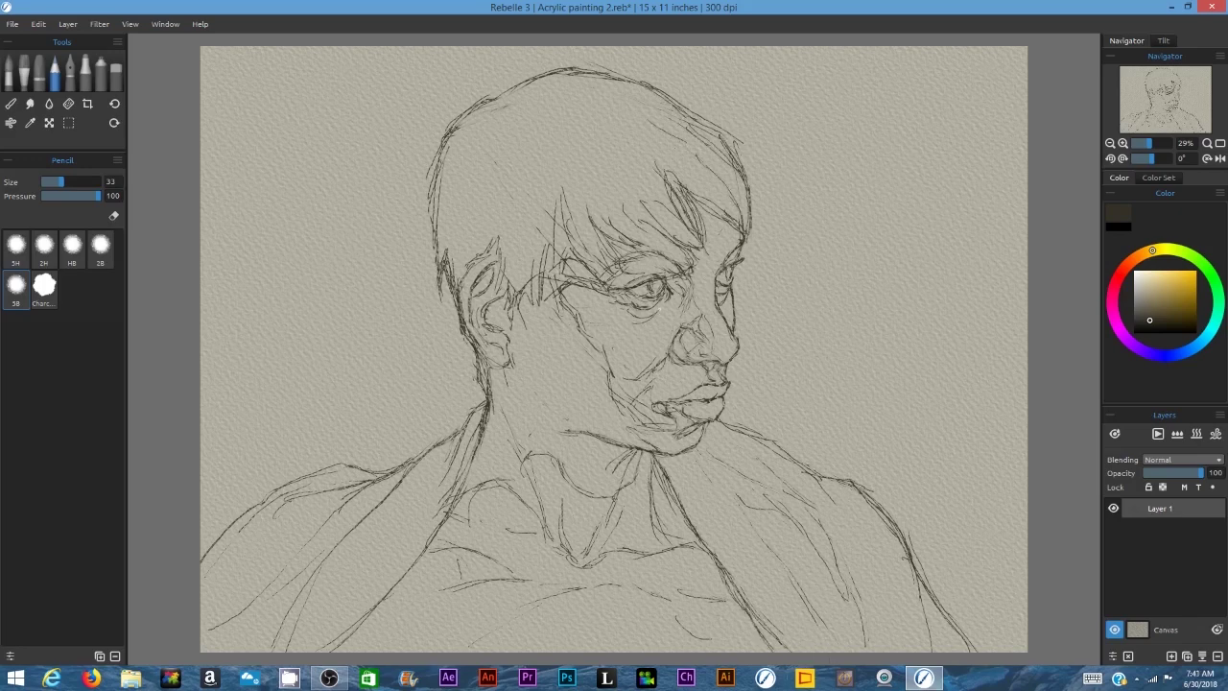
Step: Erase the heavy fringe strands and rework the far brow and eye, alternating Eraser and Pencil
mouse_move(708, 211)
mouse_down()
mouse_move(703, 258)
mouse_move(717, 309)
mouse_up()
key(e)
drag(668, 173, 706, 245)
mouse_move(688, 130)
mouse_down()
mouse_move(738, 175)
mouse_move(714, 256)
mouse_move(733, 342)
mouse_up()
key(e)
key(e)
key(e)
drag(714, 289, 729, 328)
Step: Lighten the ear's lines with the Eraser, then redraw its contour and the sideburn hatching in Pencil
key(e)
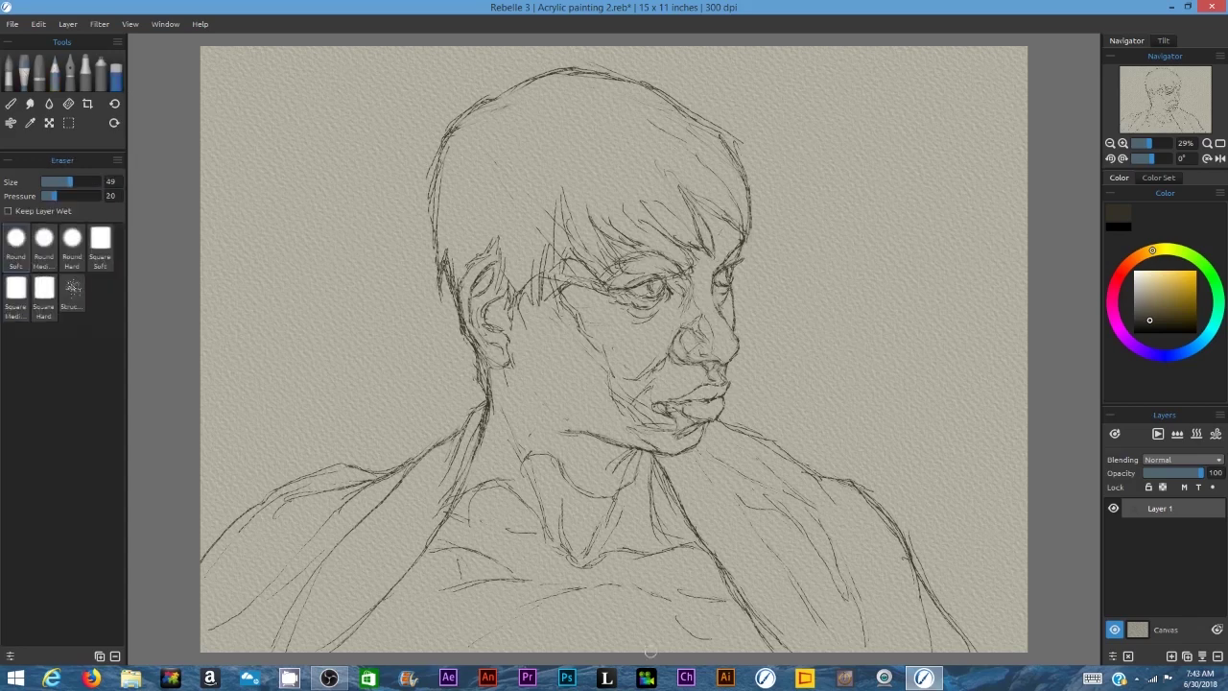
mouse_move(484, 264)
mouse_down()
mouse_move(478, 297)
mouse_move(508, 359)
mouse_up()
key(e)
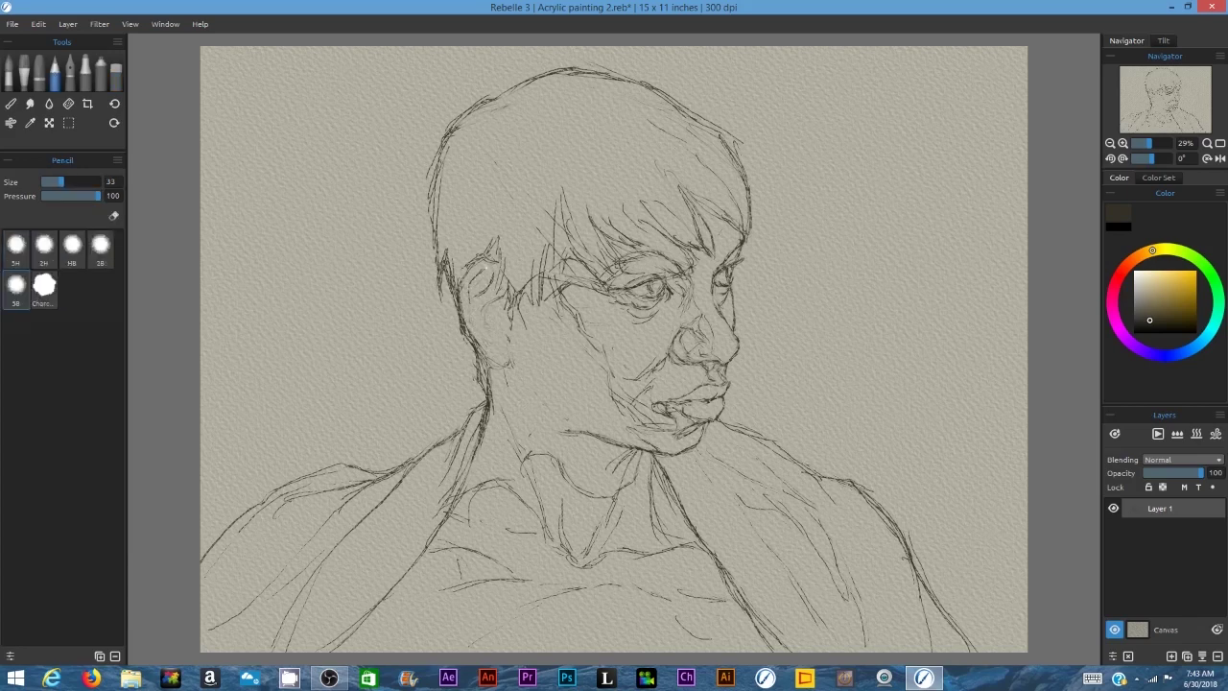
mouse_move(469, 298)
mouse_down()
mouse_move(483, 339)
mouse_move(513, 366)
mouse_up()
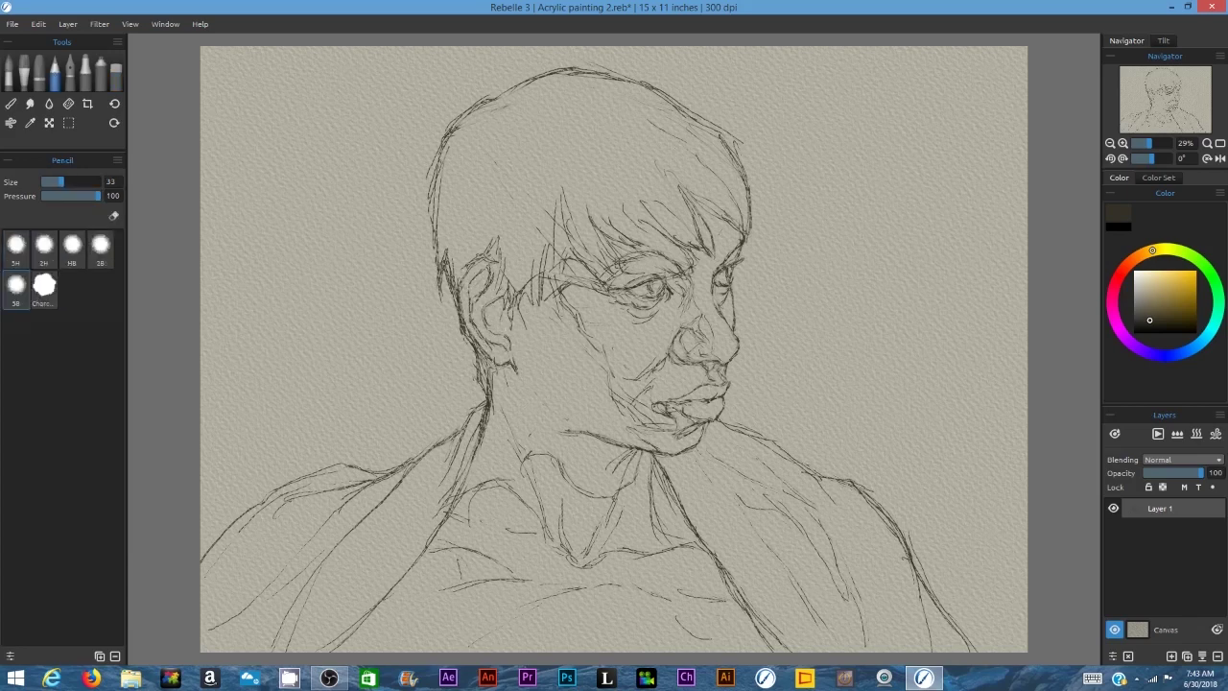
drag(528, 278, 510, 336)
drag(539, 270, 527, 316)
Step: Reinforce the line from the nape to the near shoulder and the shoulder's outer contour in Pencil
drag(494, 386, 422, 455)
key(e)
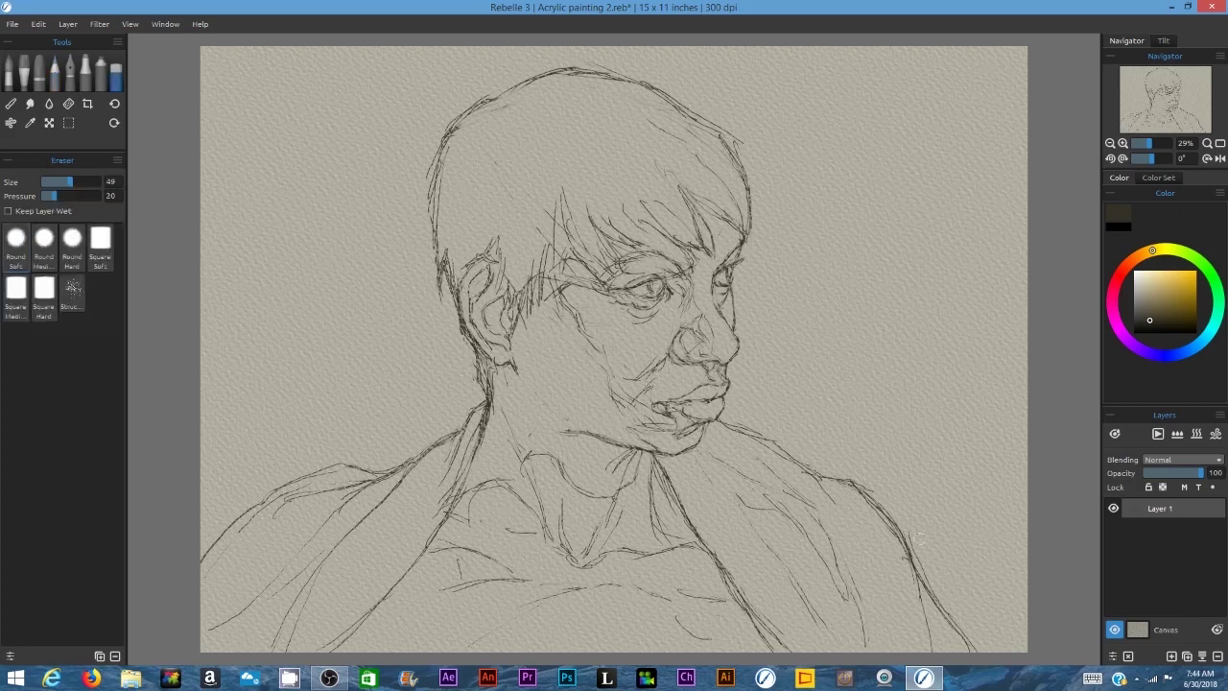
key(p)
drag(343, 460, 202, 554)
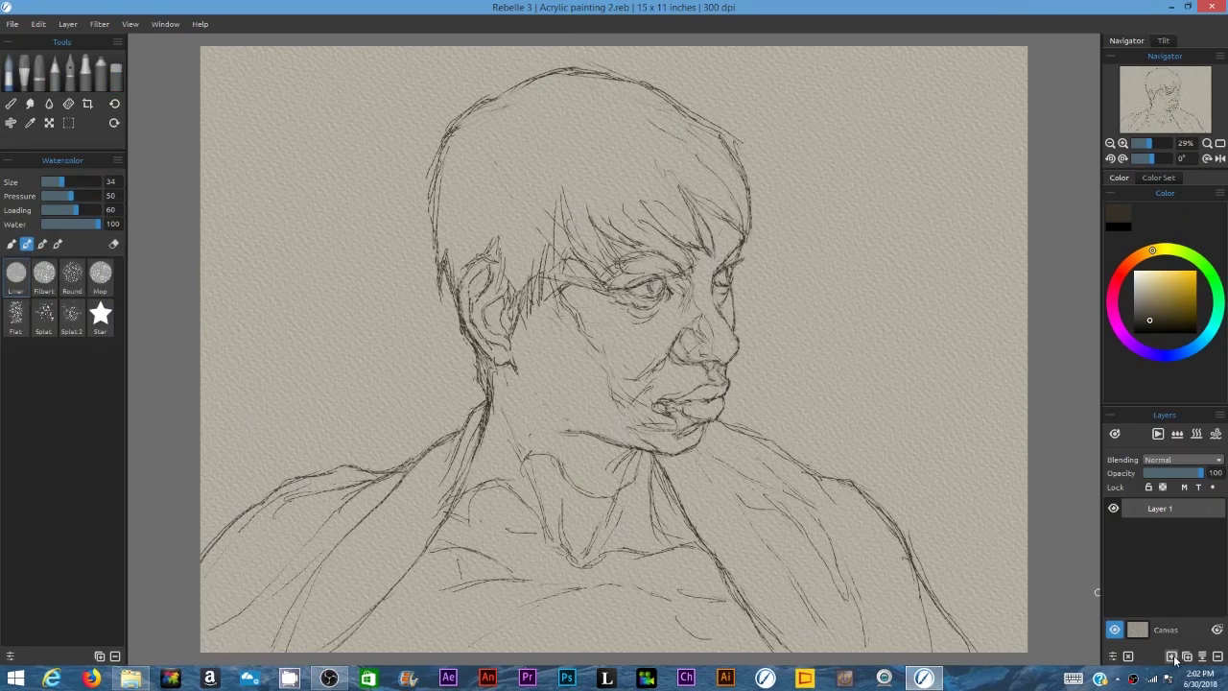
Step: Add a layer beneath the sketch and choose the Acrylic Round brush with a medium-dark grey
click(1171, 655)
click(1139, 321)
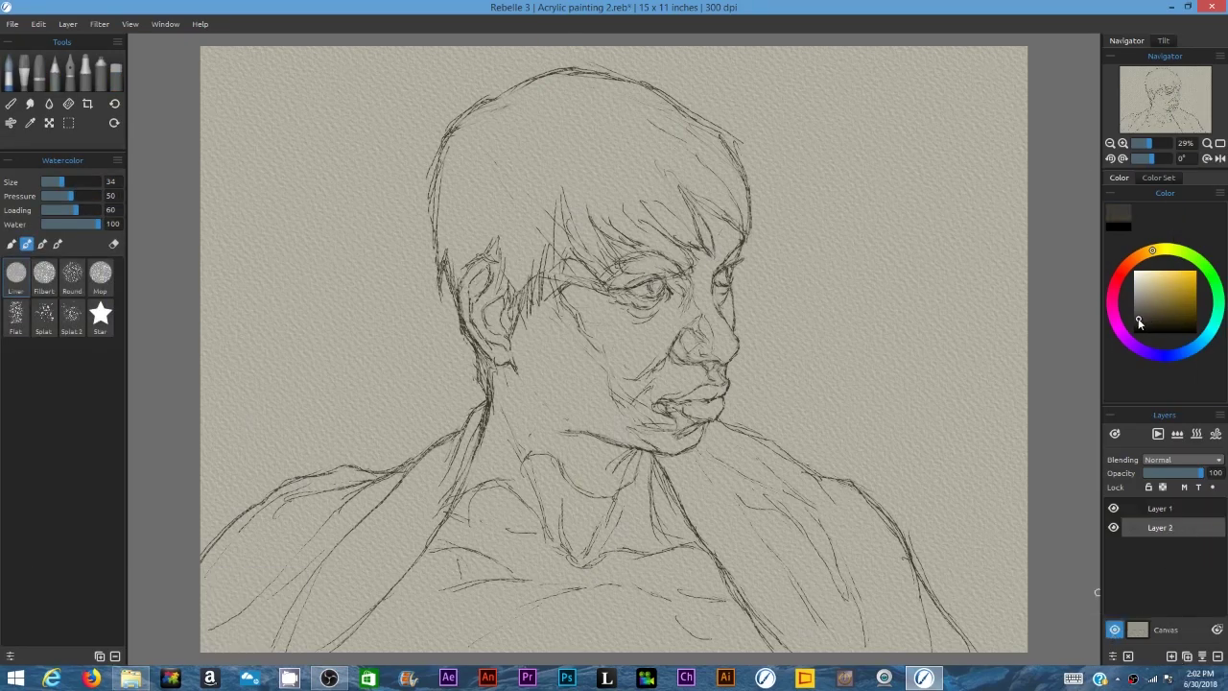
drag(1139, 321, 1135, 311)
click(24, 73)
click(72, 276)
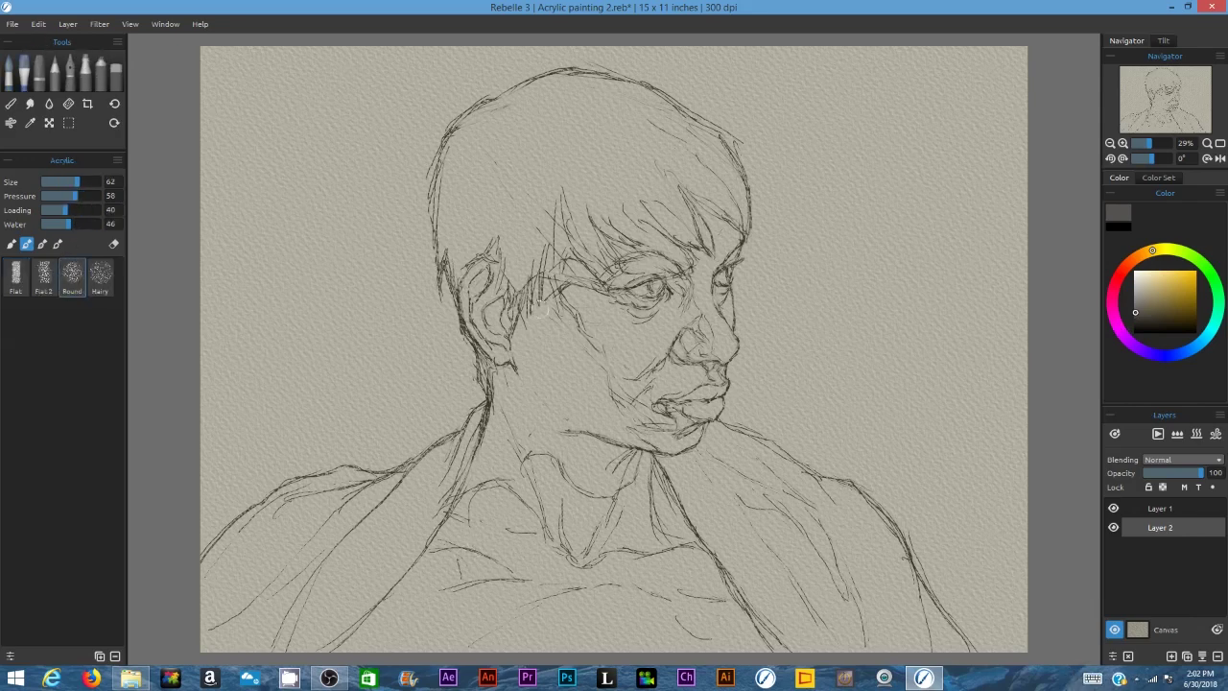
Step: Block in grey shadow on the ear, side of the face, jaw and upper neck, with the layer's opacity at 52
mouse_move(551, 290)
mouse_down()
mouse_move(654, 420)
mouse_move(656, 447)
mouse_up()
drag(493, 265, 471, 283)
drag(1200, 473, 1174, 478)
drag(477, 270, 505, 351)
drag(549, 299, 586, 364)
drag(528, 335, 543, 411)
drag(501, 372, 576, 430)
drag(587, 372, 623, 434)
drag(539, 428, 573, 491)
Step: Paint the grey shadows of the temple, eye sockets, nose and lips with a smaller brush
mouse_move(560, 227)
mouse_down()
mouse_move(606, 286)
mouse_move(652, 302)
mouse_move(691, 278)
mouse_move(701, 354)
mouse_move(706, 336)
mouse_move(711, 346)
mouse_up()
drag(710, 357, 718, 369)
drag(716, 287, 724, 298)
drag(77, 181, 55, 182)
drag(675, 398, 704, 392)
Step: Set the brush size to 46 and shade the lips, under the nose, the chin and the neck below the jaw
drag(55, 181, 69, 181)
drag(695, 396, 726, 387)
drag(711, 371, 614, 370)
mouse_move(669, 351)
mouse_down()
mouse_move(637, 418)
mouse_move(708, 421)
mouse_up()
drag(641, 431, 604, 482)
drag(576, 441, 595, 492)
drag(635, 452, 608, 493)
drag(654, 424, 679, 428)
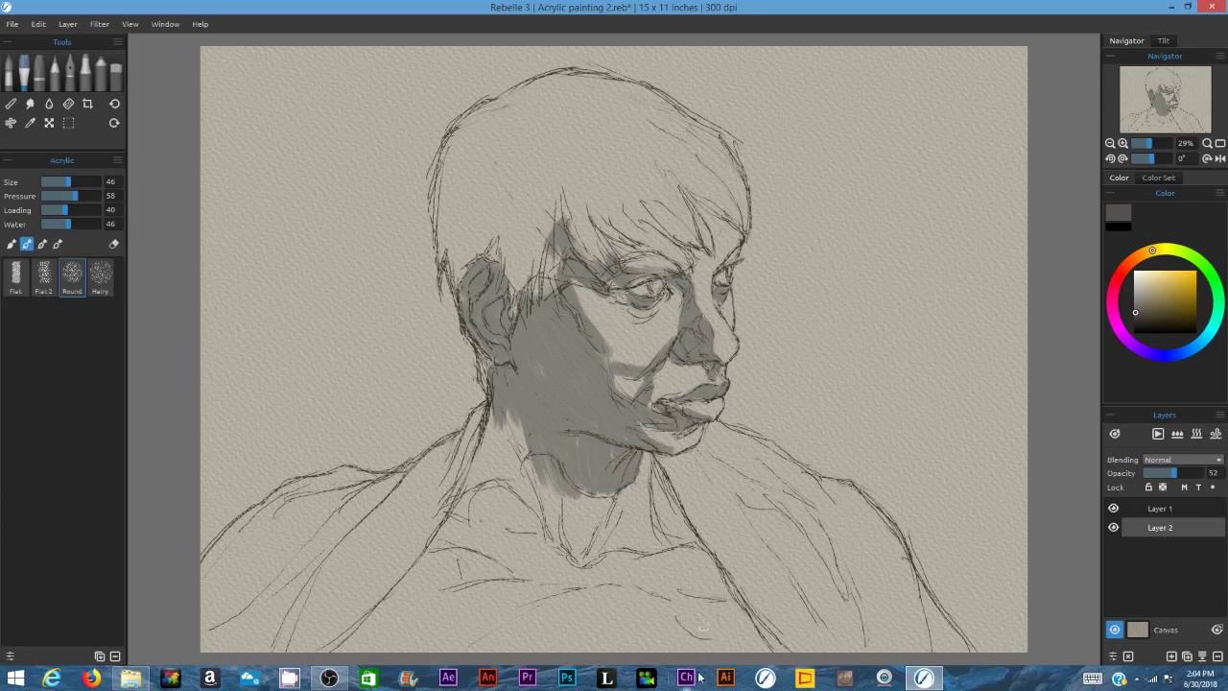
Step: Extend the grey over the near side of the neck and the hair above and behind the ear
drag(538, 422, 479, 523)
drag(542, 470, 465, 518)
drag(554, 192, 518, 287)
drag(518, 215, 451, 302)
mouse_move(437, 259)
mouse_down()
mouse_move(469, 122)
mouse_move(451, 240)
mouse_up()
Step: Block in the fringe and the far side of the hair in grey, following the pointed strands
drag(518, 159, 537, 251)
drag(547, 187, 623, 259)
drag(633, 168, 700, 246)
drag(683, 175, 737, 226)
drag(732, 144, 746, 226)
Step: Fill the crown and top of the hair with grey, enlarging the brush to size 80
drag(518, 96, 614, 78)
drag(614, 79, 713, 134)
drag(68, 181, 87, 182)
drag(518, 115, 568, 153)
drag(614, 105, 720, 182)
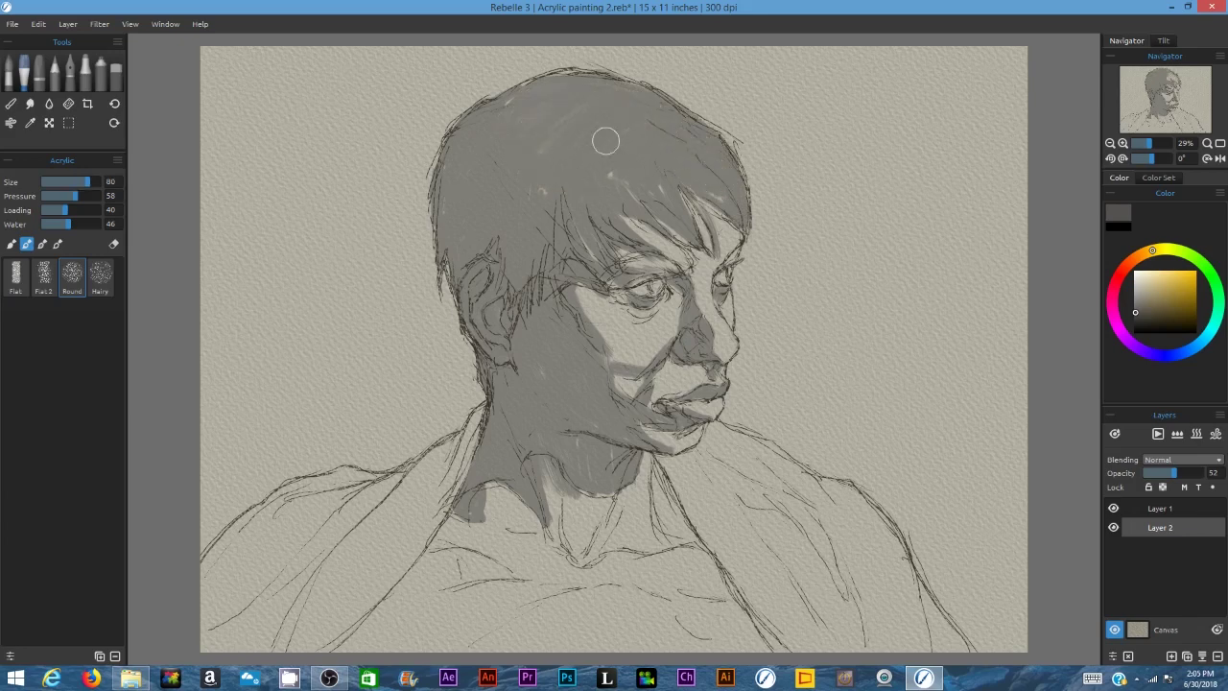
drag(605, 141, 591, 105)
Step: Switch to a lighter grey at brush size 48 and cover the cheek and the area beside the mouth
alt+click(651, 379)
drag(590, 301, 639, 357)
click(1134, 302)
drag(87, 182, 69, 182)
drag(604, 303, 646, 347)
mouse_move(618, 381)
mouse_down()
mouse_move(645, 396)
mouse_move(705, 365)
mouse_up()
Step: Paint the lighter grey over the nose, upper eyelid, forehead, under-eye area and lower lip
drag(700, 284, 720, 321)
mouse_move(710, 315)
mouse_down()
mouse_move(735, 353)
mouse_move(728, 332)
mouse_up()
drag(641, 261, 687, 274)
mouse_move(696, 211)
mouse_down()
mouse_move(710, 250)
mouse_move(729, 251)
mouse_up()
drag(619, 305, 656, 332)
drag(690, 413, 719, 406)
Step: Fill the front of the neck and the near brow area with the lighter grey
drag(545, 468, 561, 543)
drag(567, 495, 581, 550)
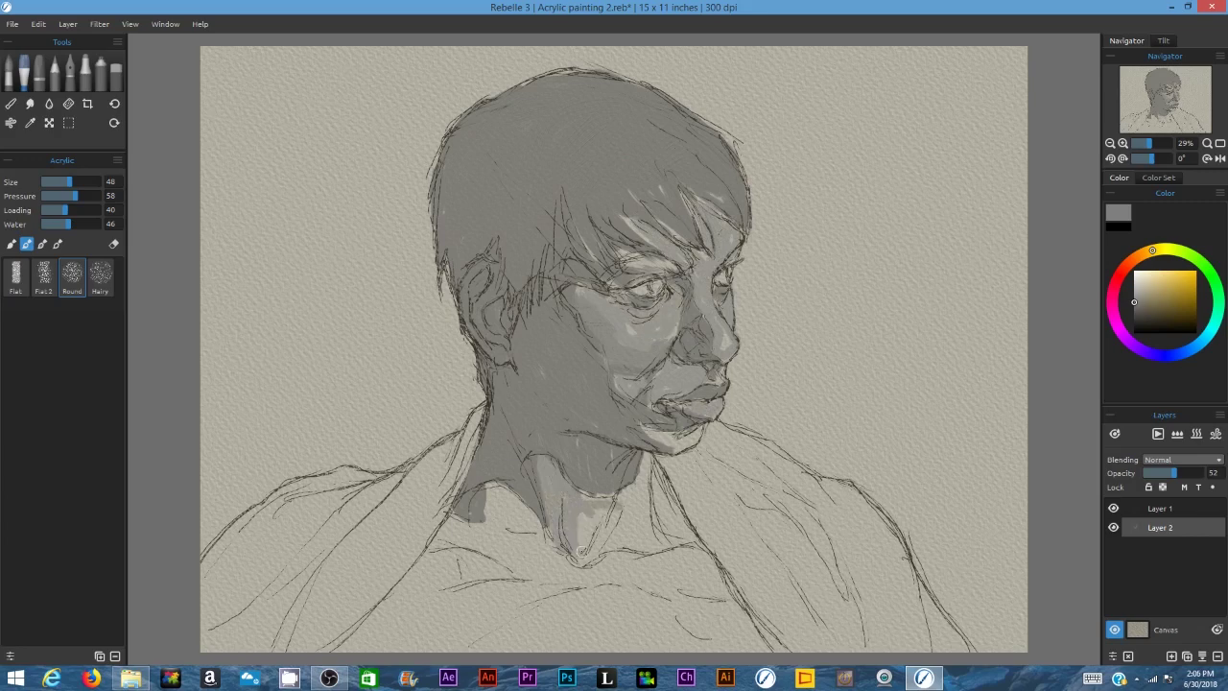
drag(634, 465, 591, 554)
drag(646, 470, 660, 546)
drag(618, 261, 667, 259)
Step: Set the brush size to 72 and block in the chest and the near shoulder's garment folds in light grey
drag(69, 181, 83, 181)
drag(451, 539, 370, 635)
mouse_move(470, 518)
mouse_down()
mouse_move(572, 573)
mouse_move(364, 633)
mouse_move(625, 581)
mouse_move(220, 566)
mouse_move(364, 480)
mouse_move(294, 586)
mouse_up()
drag(292, 586, 213, 641)
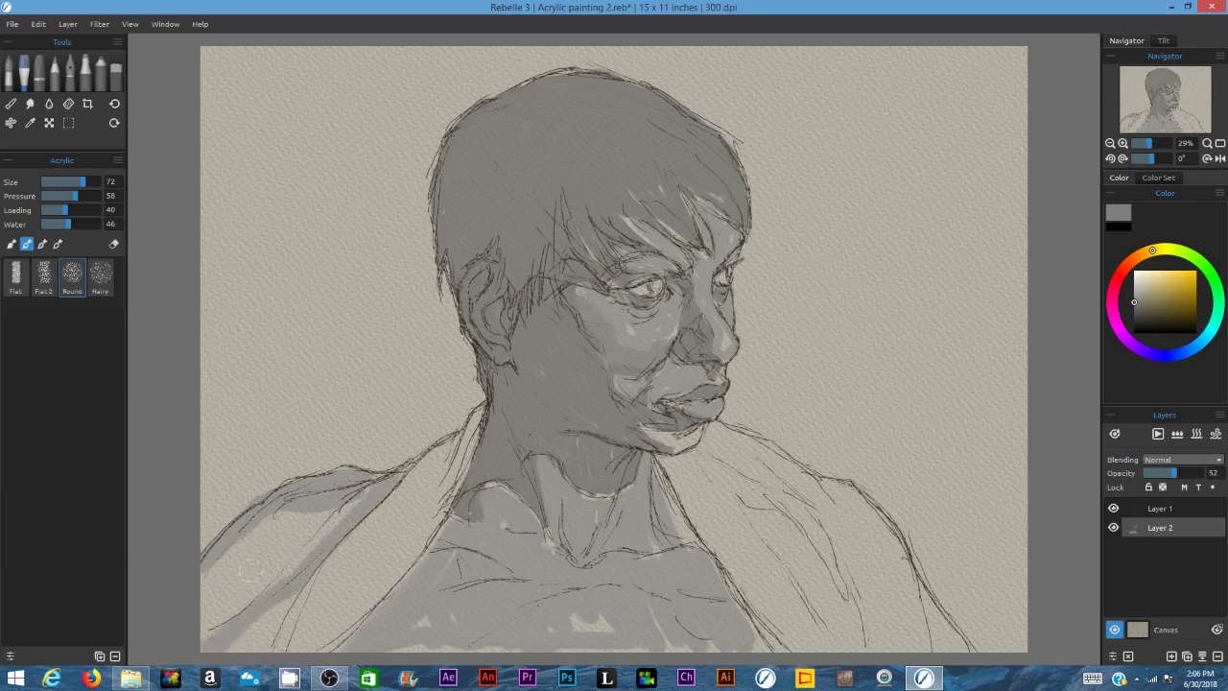
drag(236, 549, 207, 625)
Step: Paint light grey fold shadows down the far side of the garment and its inner edge
drag(662, 464, 780, 647)
drag(708, 456, 773, 509)
drag(753, 487, 846, 595)
drag(819, 535, 855, 616)
mouse_move(869, 564)
mouse_down()
mouse_move(907, 646)
mouse_move(929, 650)
mouse_up()
drag(759, 529, 842, 646)
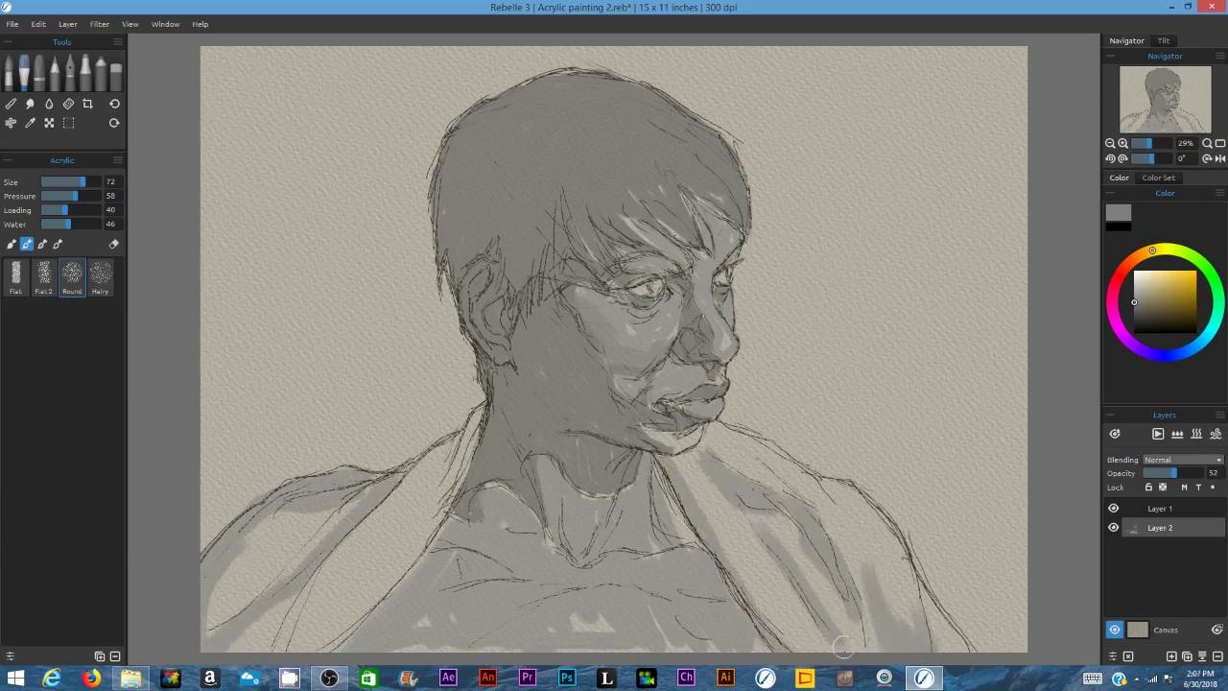
Step: Choose a slightly darker grey and cover the chin and the upper fold of the far garment side
click(1135, 306)
drag(648, 430, 701, 442)
drag(708, 458, 754, 506)
Step: Switch to a darker grey at brush size 40 and shade the neck tendons, collarbone and garment edge behind the neck
drag(82, 182, 65, 181)
click(1134, 316)
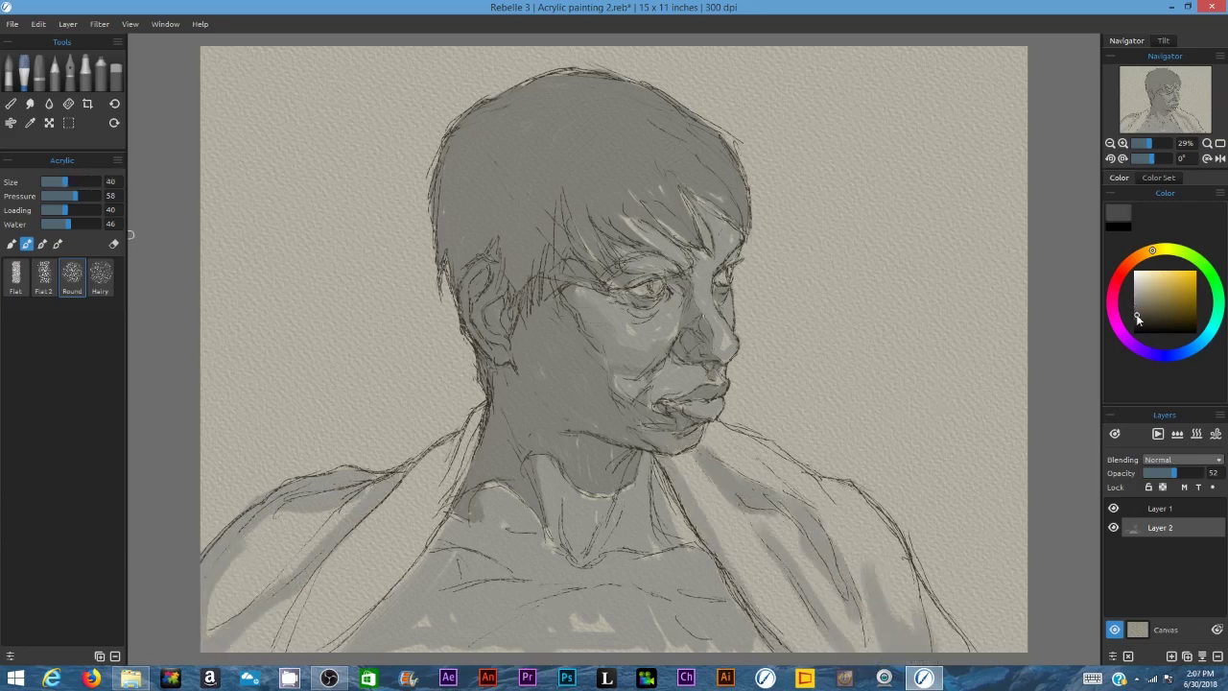
drag(655, 466, 661, 524)
mouse_move(660, 472)
mouse_down()
mouse_move(708, 545)
mouse_move(643, 563)
mouse_move(706, 545)
mouse_up()
mouse_move(572, 486)
mouse_down()
mouse_move(563, 540)
mouse_move(597, 536)
mouse_move(453, 542)
mouse_move(627, 598)
mouse_move(680, 574)
mouse_up()
mouse_move(485, 404)
mouse_down()
mouse_move(422, 470)
mouse_move(437, 500)
mouse_up()
Step: Shade the near shoulder and sleeve in dark grey, enlarging the brush to size 58
drag(274, 489, 203, 571)
drag(257, 526, 209, 604)
click(1133, 314)
drag(65, 181, 76, 181)
drag(335, 502, 242, 560)
mouse_move(278, 531)
mouse_down()
mouse_move(236, 589)
mouse_move(353, 470)
mouse_move(382, 472)
mouse_up()
Step: Pick a near-black grey and darken the garment behind the neck, the back of the hair, temple and side of the face
click(1134, 319)
click(1134, 325)
drag(483, 409, 440, 454)
drag(471, 133, 449, 263)
mouse_move(508, 230)
mouse_down()
mouse_move(547, 237)
mouse_move(594, 192)
mouse_move(562, 309)
mouse_move(487, 274)
mouse_move(635, 433)
mouse_move(490, 382)
mouse_move(538, 419)
mouse_up()
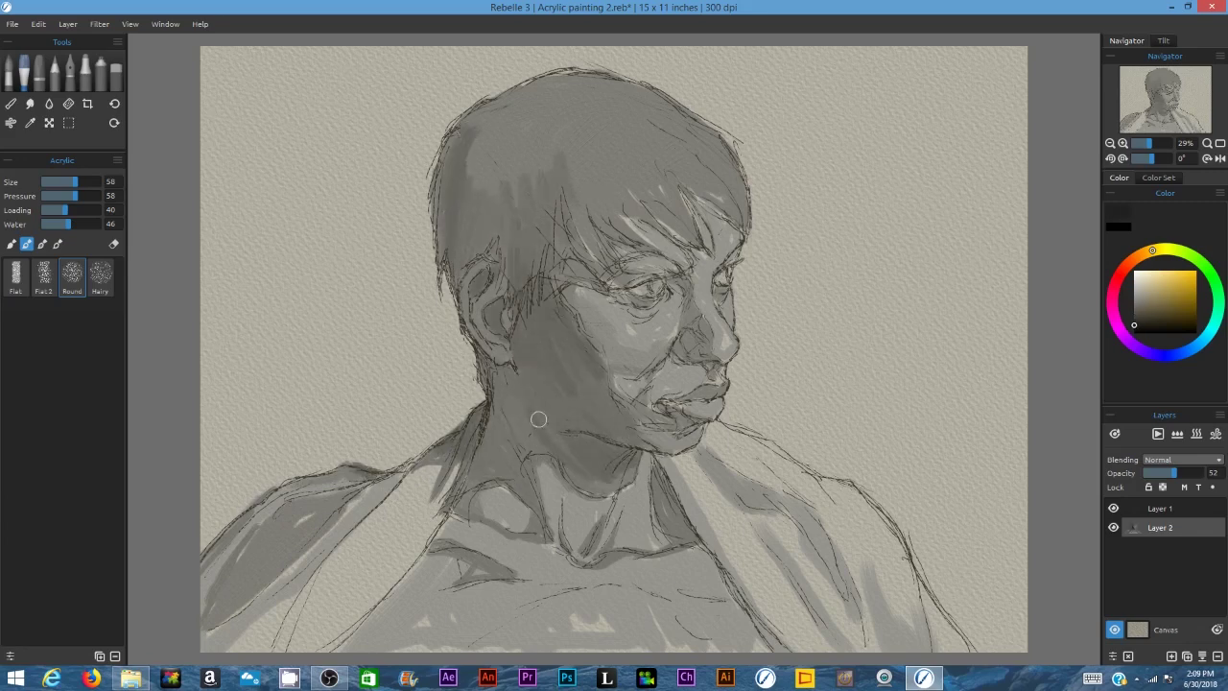
mouse_move(662, 248)
mouse_down()
mouse_move(601, 245)
mouse_move(489, 197)
mouse_move(515, 128)
mouse_move(535, 197)
mouse_up()
Step: Deepen the shadows under the chin and lip, at the nostril and both eyes, and along the cheek's shadow edge
drag(593, 487, 630, 460)
mouse_move(677, 416)
mouse_down()
mouse_move(700, 428)
mouse_move(710, 393)
mouse_up()
drag(694, 360, 714, 368)
drag(714, 279, 715, 293)
drag(652, 289, 660, 281)
drag(603, 364, 648, 451)
drag(570, 330, 604, 365)
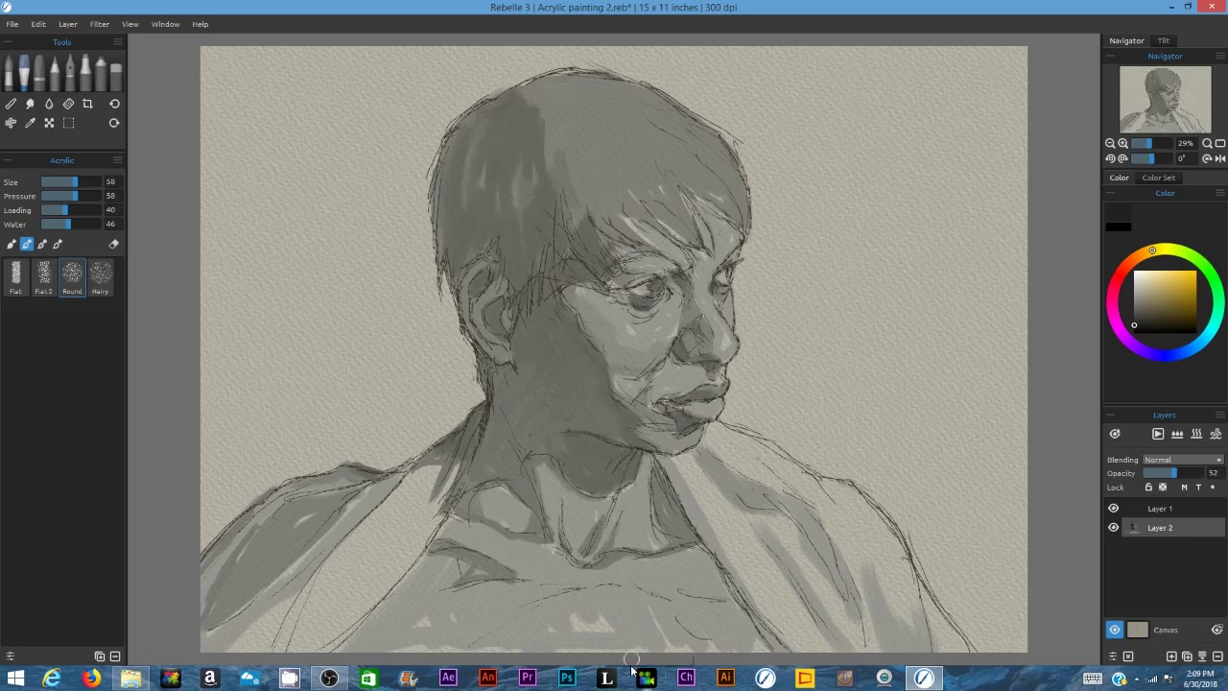
Step: Darken the far side of the neck, the far garment's inner edge, the hair and the near side of the neck
drag(654, 466, 689, 539)
drag(716, 569, 779, 656)
mouse_move(441, 197)
mouse_down()
mouse_move(579, 159)
mouse_move(625, 104)
mouse_move(710, 182)
mouse_move(625, 190)
mouse_move(662, 254)
mouse_move(590, 168)
mouse_move(509, 252)
mouse_move(494, 299)
mouse_move(507, 326)
mouse_move(502, 406)
mouse_move(470, 523)
mouse_move(532, 518)
mouse_up()
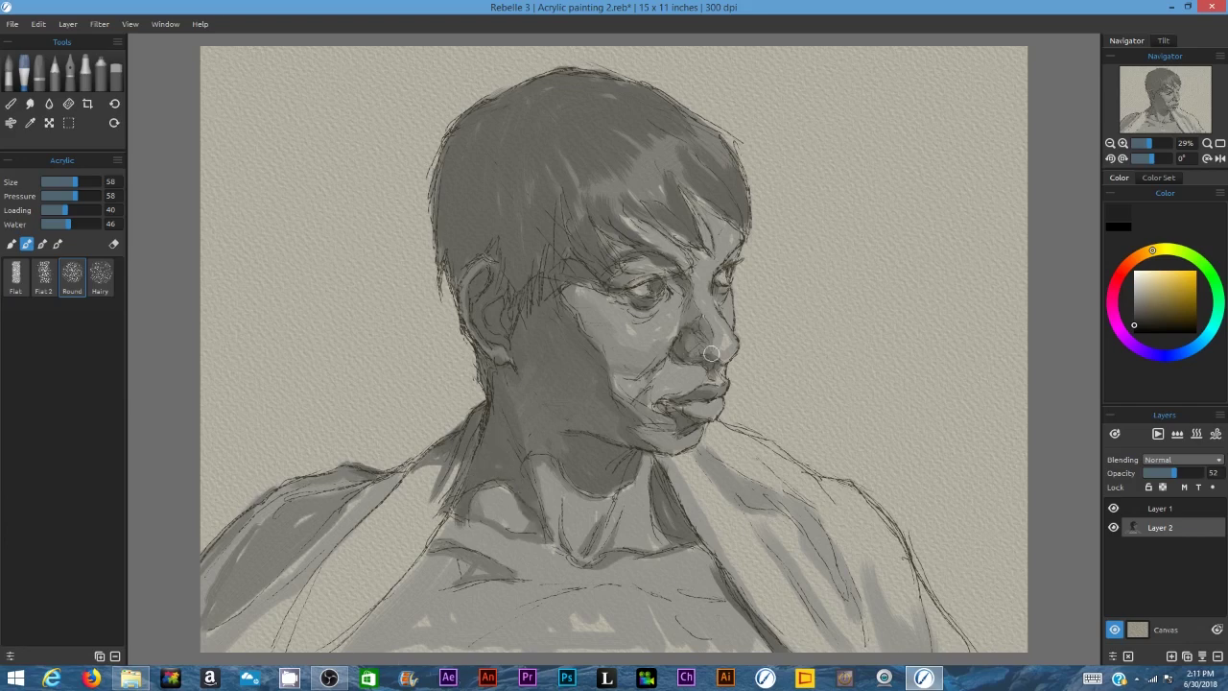
Step: Add a layer above the grey paint at opacity 71 and lay dark accents on the eye socket, cheek edge and sideburn
click(1171, 656)
mouse_move(603, 273)
mouse_down()
mouse_move(588, 281)
mouse_move(607, 243)
mouse_up()
drag(576, 334, 594, 356)
mouse_move(495, 298)
mouse_down()
mouse_move(504, 245)
mouse_move(542, 288)
mouse_move(551, 206)
mouse_move(595, 230)
mouse_up()
Step: Darken the shadow under the jaw and refine the near brow and facial accents with the brush at size 30
mouse_move(575, 436)
mouse_down()
mouse_move(637, 450)
mouse_move(632, 473)
mouse_up()
key(bracketleft)
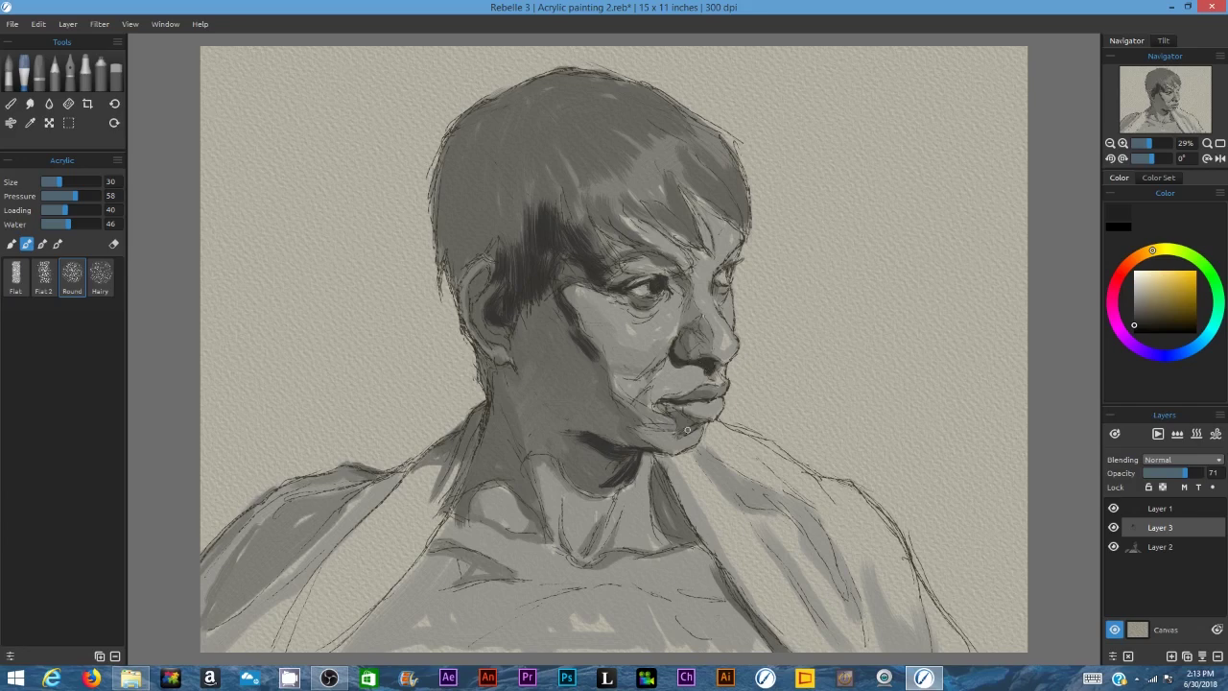
drag(653, 246, 646, 255)
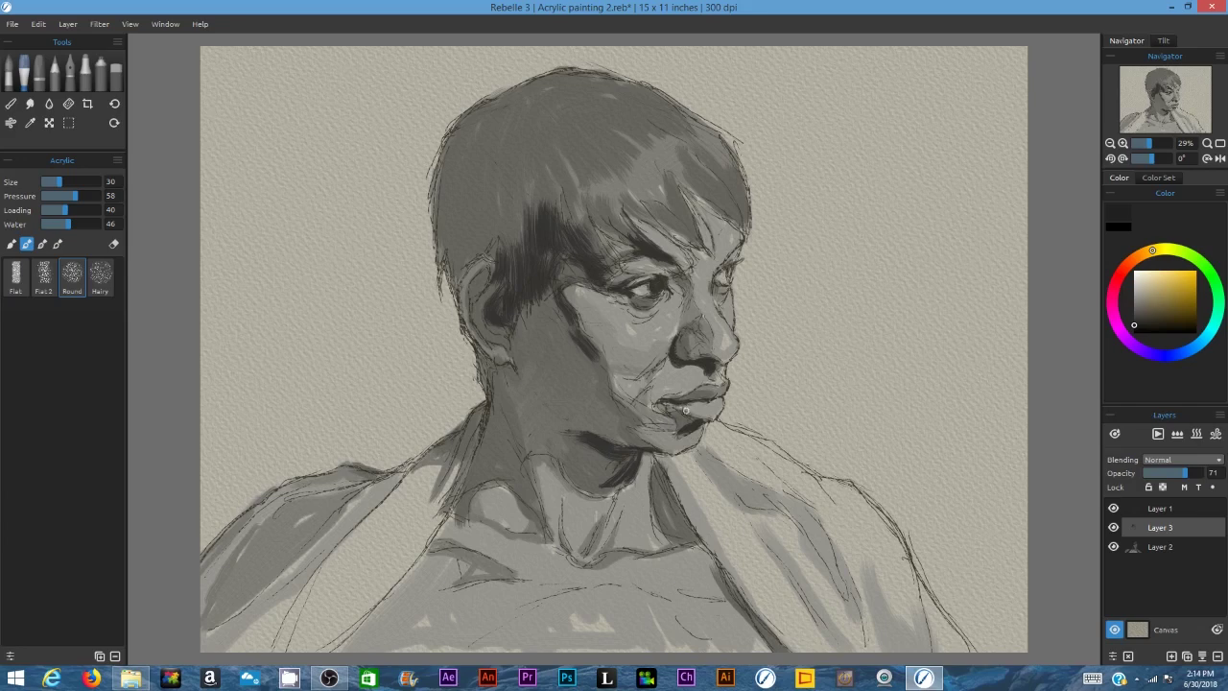
Step: Choose a slightly lighter dark grey at brush size 52 and mass in the hair in front of and above the ear
click(1134, 322)
key(bracketright)
drag(528, 309, 521, 313)
drag(457, 274, 528, 234)
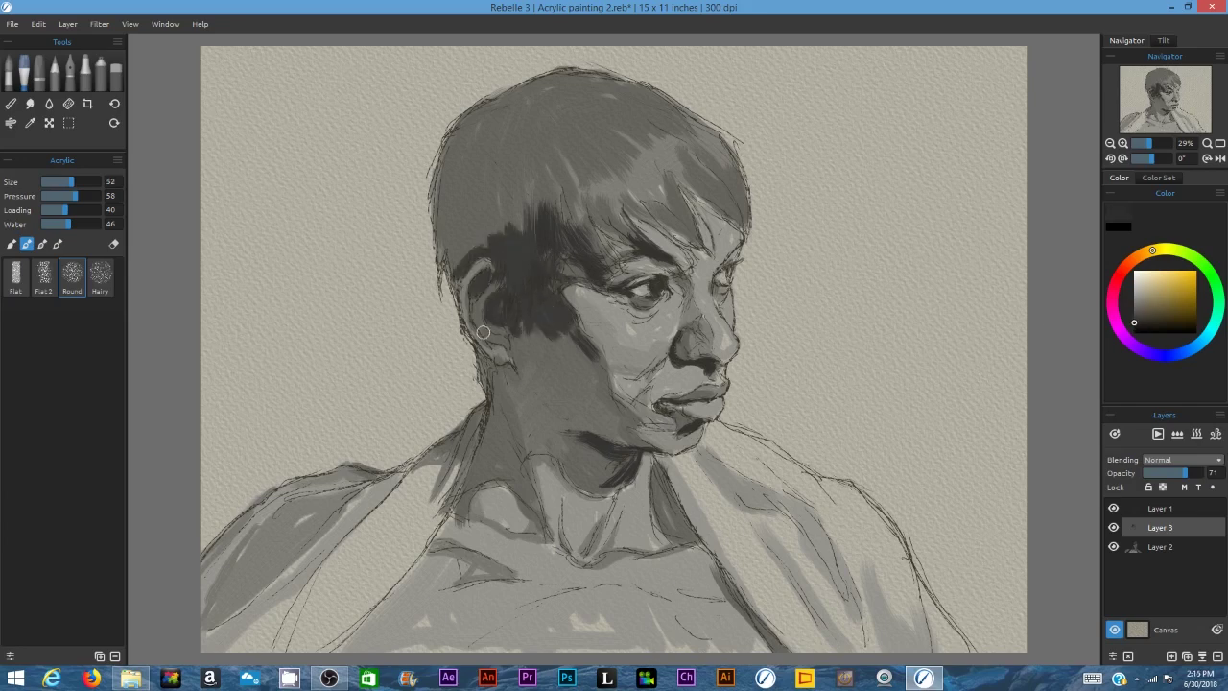
Step: Paint dark shadow beneath the earlobe, along the nape hairline and under the jaw
drag(519, 348, 501, 369)
drag(486, 384, 485, 360)
mouse_move(580, 432)
mouse_down()
mouse_move(551, 451)
mouse_move(625, 463)
mouse_up()
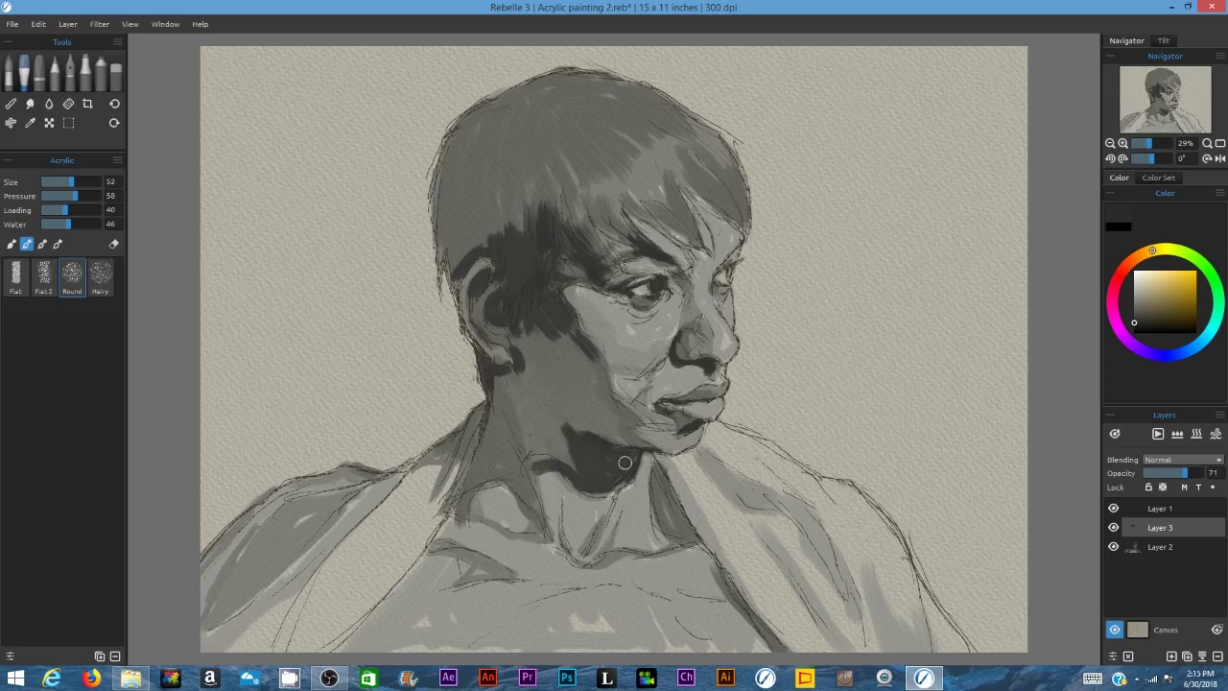
Step: Mass dark grey over the nape, the hair around the ear, the crown, the cheek shadow and the fringe
drag(478, 449, 504, 403)
mouse_move(451, 240)
mouse_down()
mouse_move(494, 192)
mouse_move(464, 253)
mouse_up()
key(bracketright)
mouse_move(521, 340)
mouse_down()
mouse_move(531, 138)
mouse_move(548, 175)
mouse_move(604, 97)
mouse_move(662, 108)
mouse_up()
mouse_move(606, 216)
mouse_down()
mouse_move(598, 162)
mouse_move(635, 172)
mouse_move(593, 270)
mouse_move(652, 216)
mouse_move(686, 235)
mouse_move(671, 168)
mouse_move(691, 186)
mouse_move(734, 173)
mouse_move(744, 225)
mouse_up()
key(bracketleft)
Step: Darken the shadow between neck and collar, then sample the under-jaw grey and fill the shadow across the neck and jaw
drag(654, 459, 693, 536)
alt+click(599, 465)
key(bracketright)
mouse_move(494, 470)
mouse_down()
mouse_move(532, 359)
mouse_move(582, 387)
mouse_move(619, 434)
mouse_up()
Step: Paint dark grey inside the ear and along the neck and inner collar edge with the brush at size 34
key(bracketleft)
key(bracketleft)
key(bracketleft)
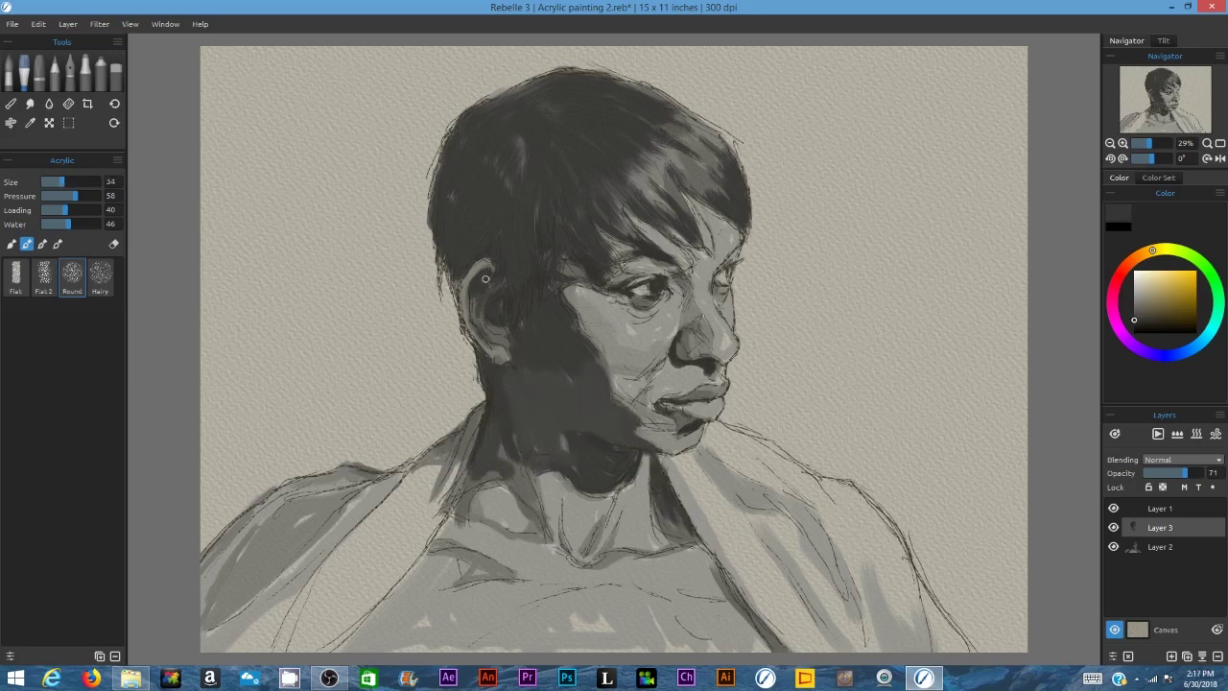
mouse_move(484, 274)
mouse_down()
mouse_move(475, 321)
mouse_move(492, 347)
mouse_up()
mouse_move(505, 446)
mouse_down()
mouse_move(518, 494)
mouse_move(456, 514)
mouse_move(542, 521)
mouse_move(595, 557)
mouse_move(681, 523)
mouse_move(784, 650)
mouse_up()
Step: Sample a medium-dark grey near the far eye and paint halftones along the cheek edge, neck hollows and near collar
alt+click(722, 294)
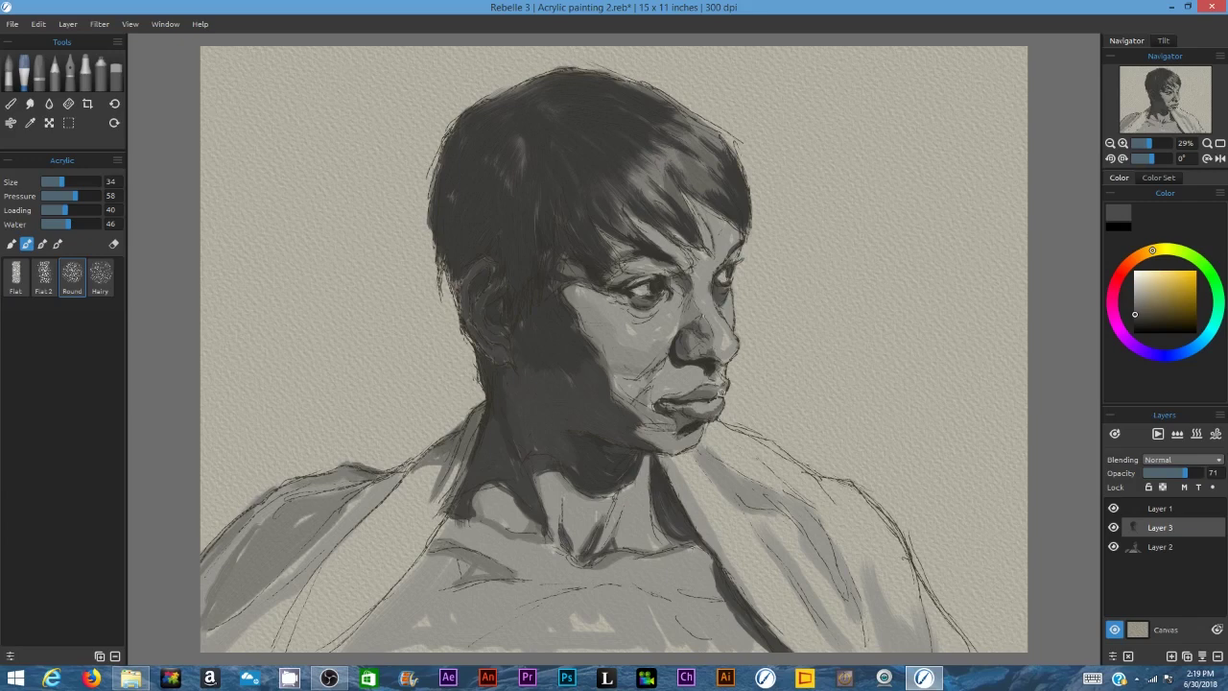
mouse_move(568, 287)
mouse_down()
mouse_move(618, 342)
mouse_move(622, 380)
mouse_move(660, 435)
mouse_move(625, 486)
mouse_move(549, 528)
mouse_move(586, 518)
mouse_move(494, 508)
mouse_move(558, 525)
mouse_up()
drag(455, 474, 407, 571)
Step: Paint medium-dark fold shadows down both sides of the robe, from the near shoulder to the far lapel
drag(397, 479, 305, 587)
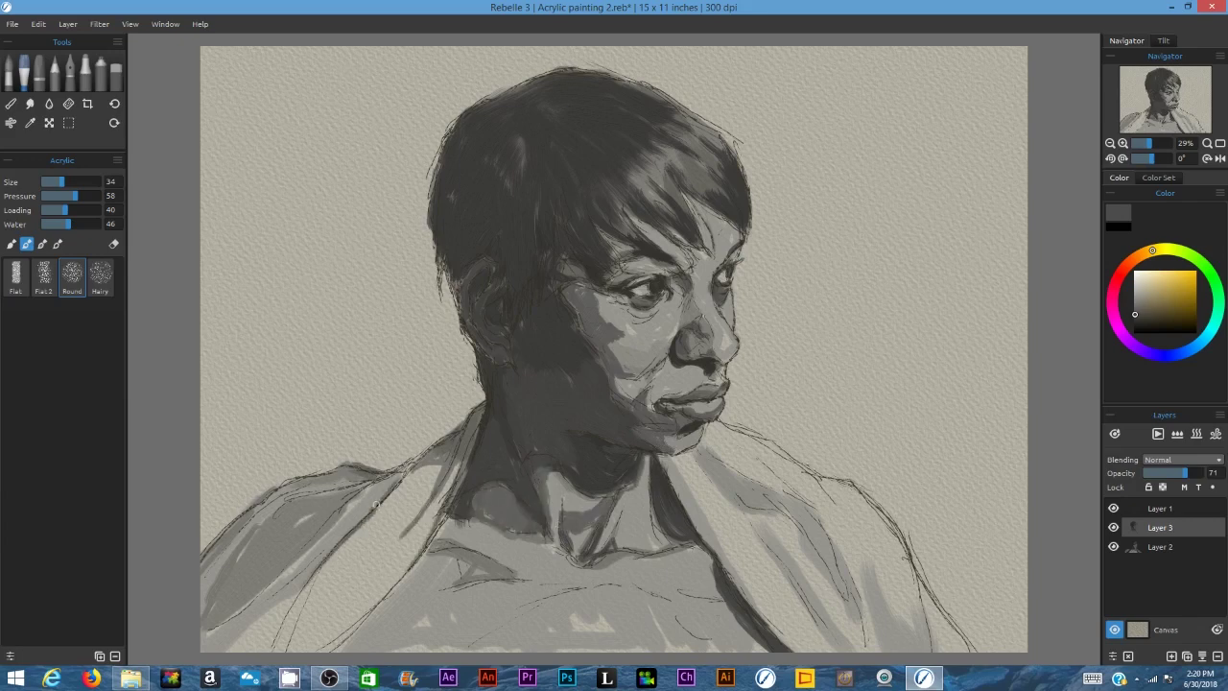
drag(420, 461, 376, 507)
drag(207, 626, 380, 478)
drag(745, 498, 788, 511)
drag(702, 529, 773, 629)
drag(847, 566, 867, 643)
drag(921, 585, 934, 649)
Step: Choose a darker grey and define the ear's rim, the near eye, the cheek shadow edge, jaw and neck
click(1134, 324)
drag(461, 309, 446, 258)
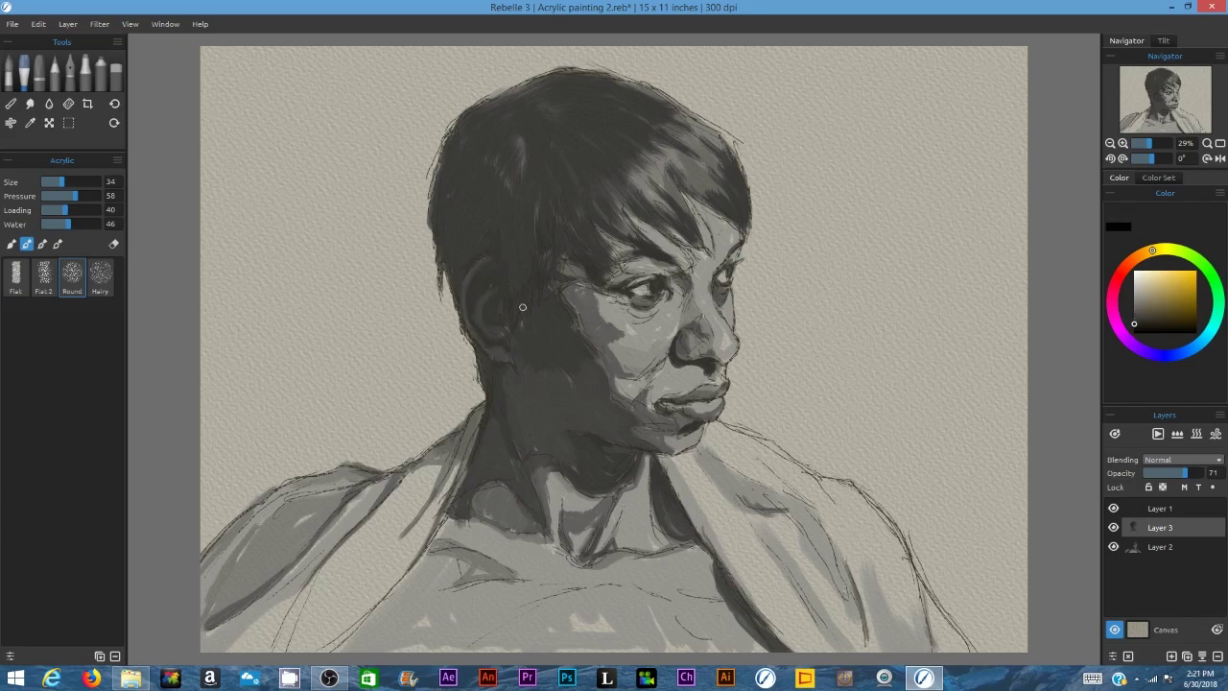
drag(655, 274, 668, 288)
drag(587, 336, 577, 307)
drag(606, 283, 638, 272)
drag(589, 357, 607, 380)
drag(515, 394, 516, 463)
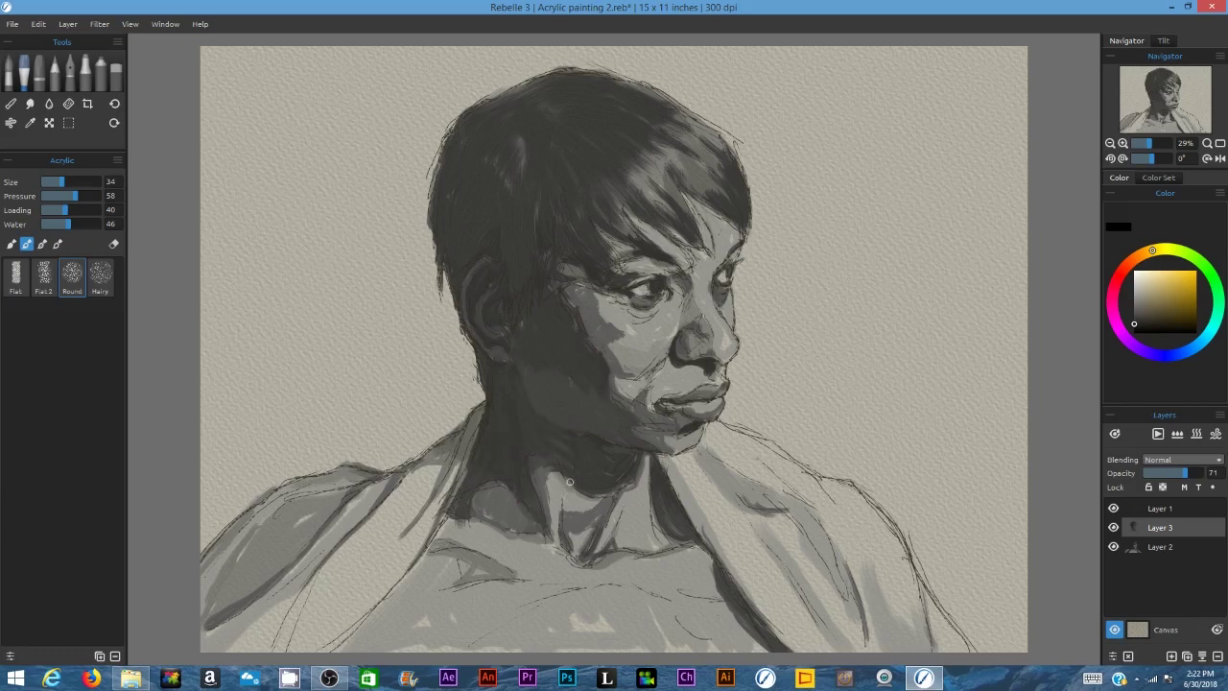
drag(589, 391, 621, 420)
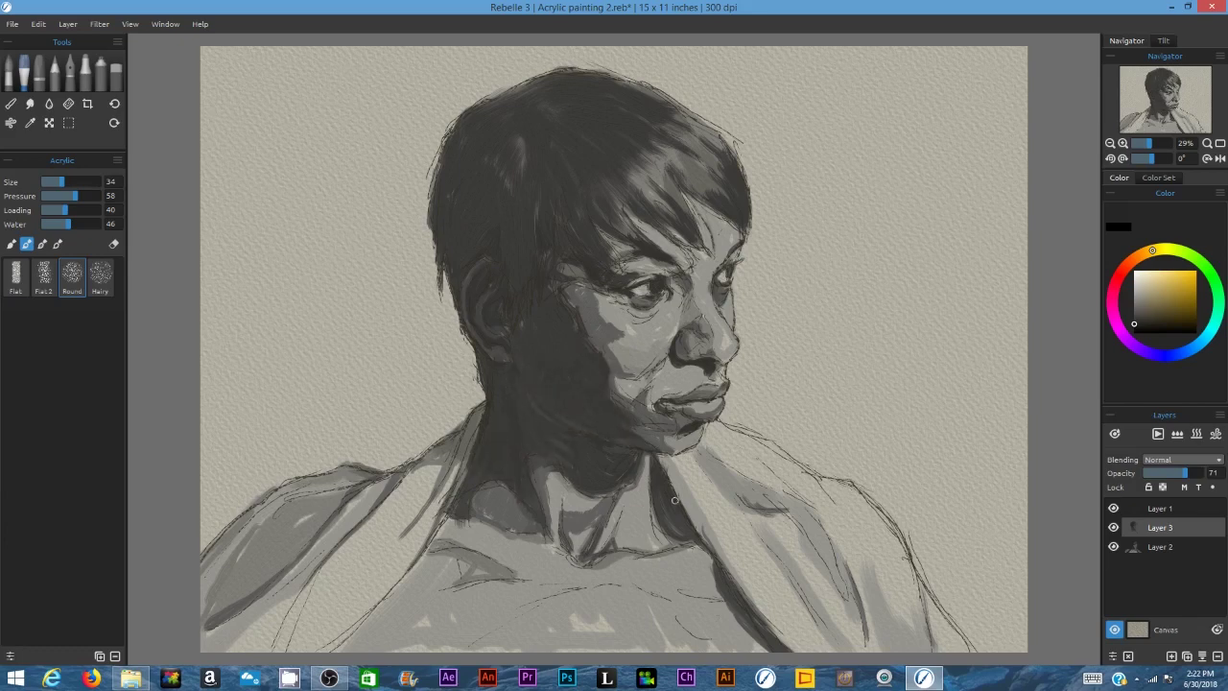
Step: Choose a near-black grey and deepen the shadows around the ear, fringe, temple, nape and back of the head
click(1134, 329)
drag(482, 382, 495, 365)
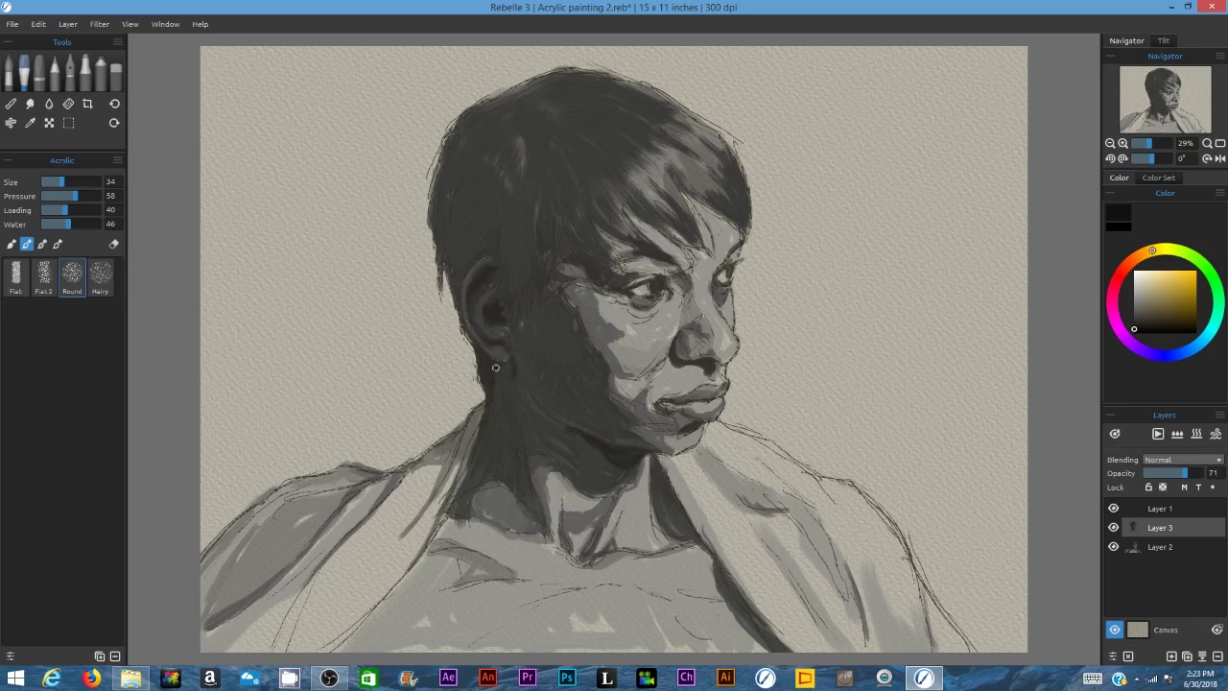
drag(586, 193, 619, 236)
drag(536, 203, 533, 270)
mouse_move(556, 223)
mouse_down()
mouse_move(577, 263)
mouse_move(614, 274)
mouse_up()
mouse_move(501, 393)
mouse_down()
mouse_move(482, 447)
mouse_move(403, 484)
mouse_move(476, 427)
mouse_up()
mouse_move(447, 280)
mouse_down()
mouse_move(457, 238)
mouse_move(485, 256)
mouse_up()
drag(504, 215, 514, 245)
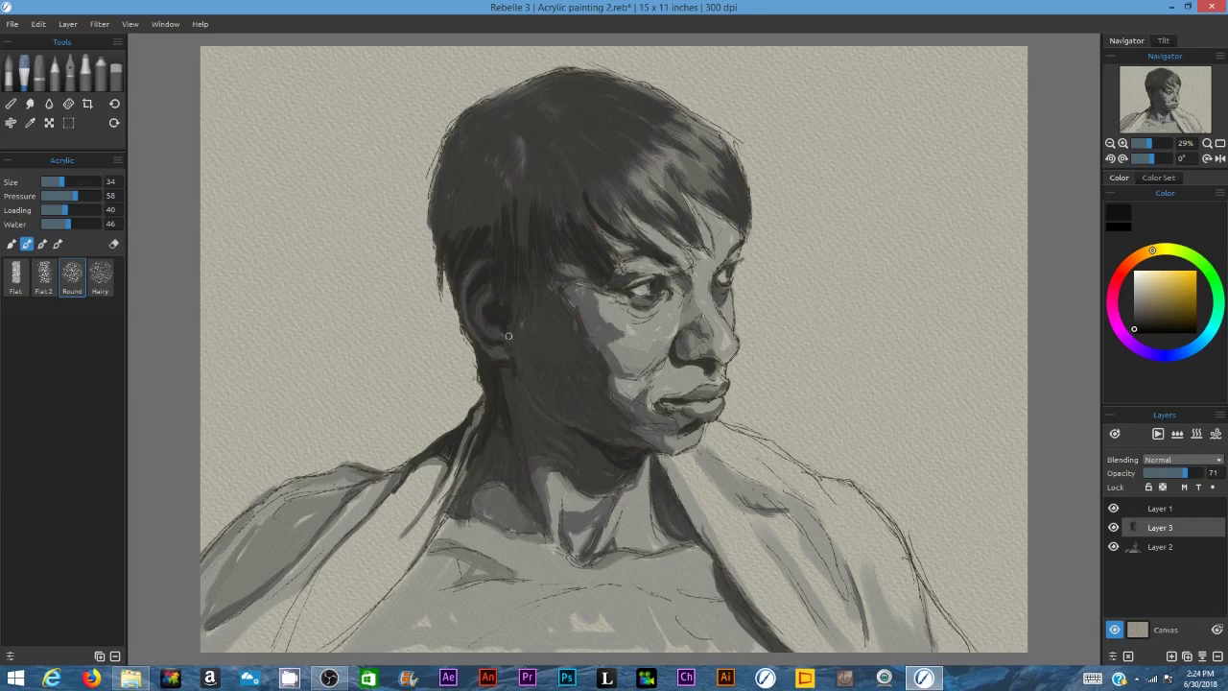
mouse_move(460, 111)
mouse_down()
mouse_move(438, 221)
mouse_move(472, 227)
mouse_up()
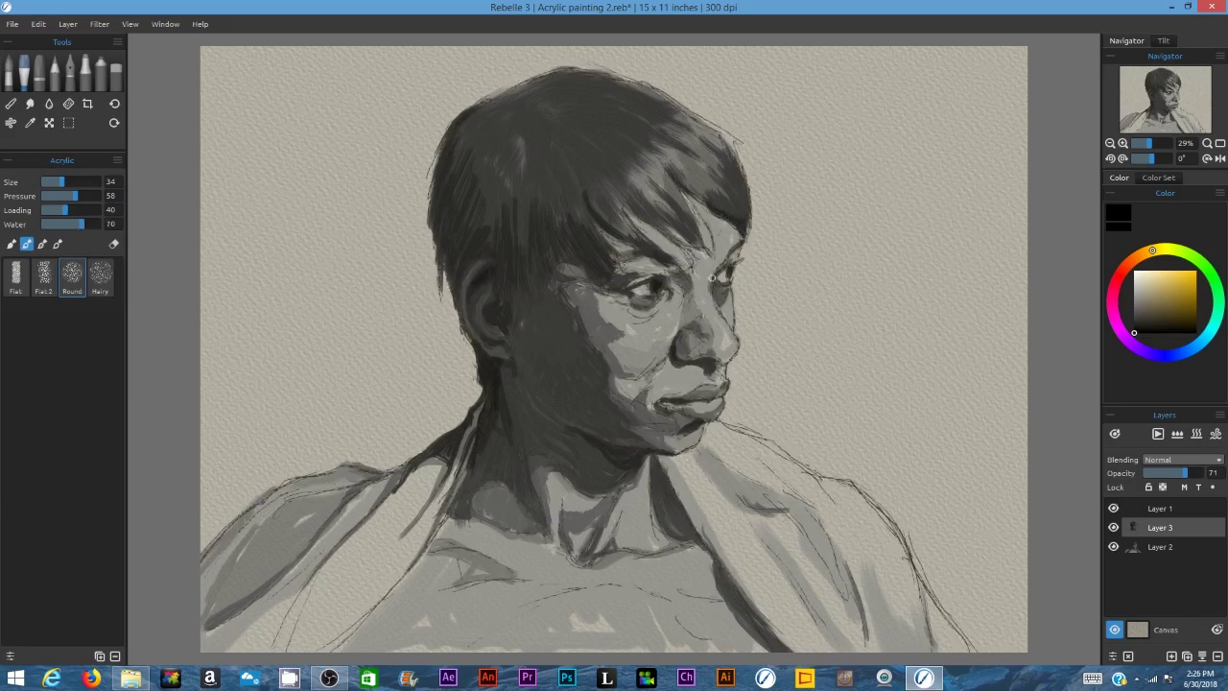
Step: Merge the dark accent layer into the paint layer beneath and add a new top layer at opacity 67
click(1202, 656)
click(1171, 656)
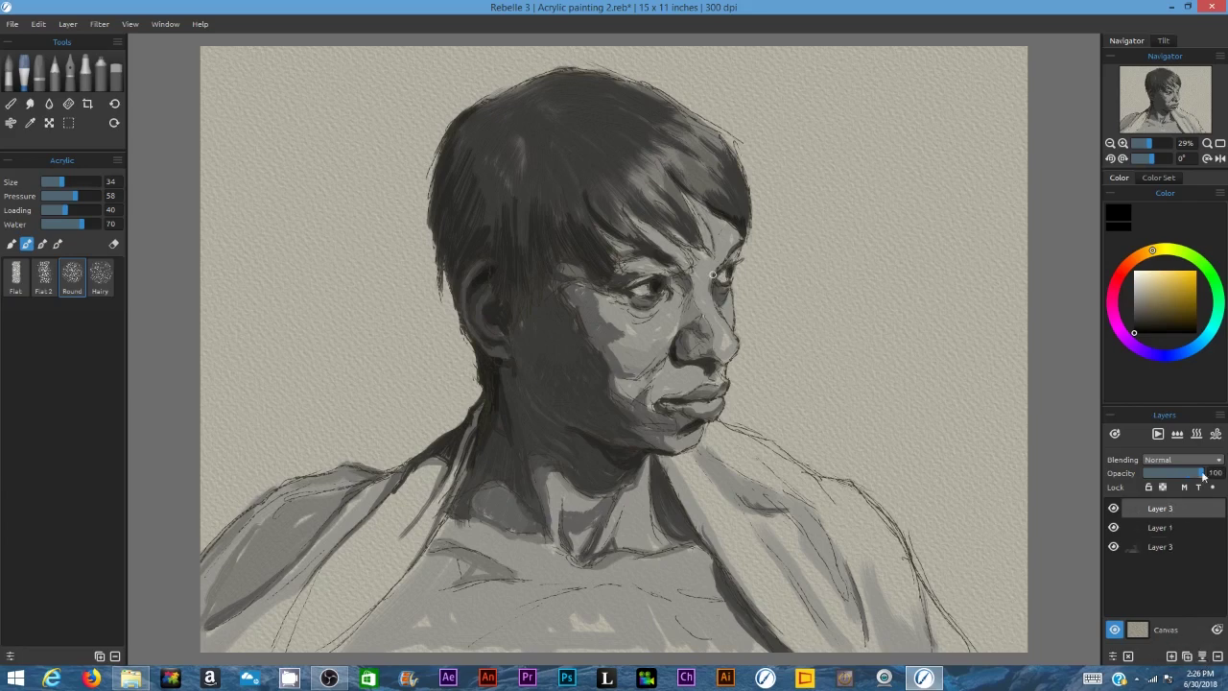
drag(1201, 473, 1182, 473)
Step: Darken the hair behind the ear, then glaze dark grey at acrylic brush size 64 over the neck, sideburn, crown and cheek shadow
drag(469, 256, 451, 280)
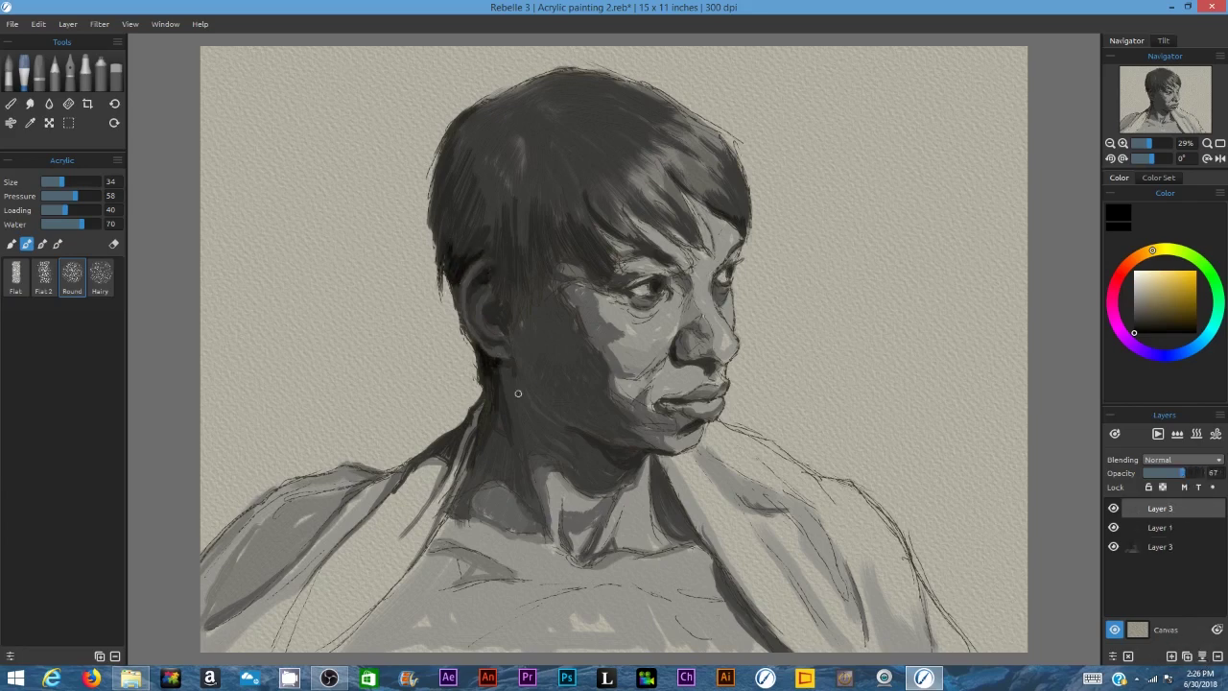
key(p)
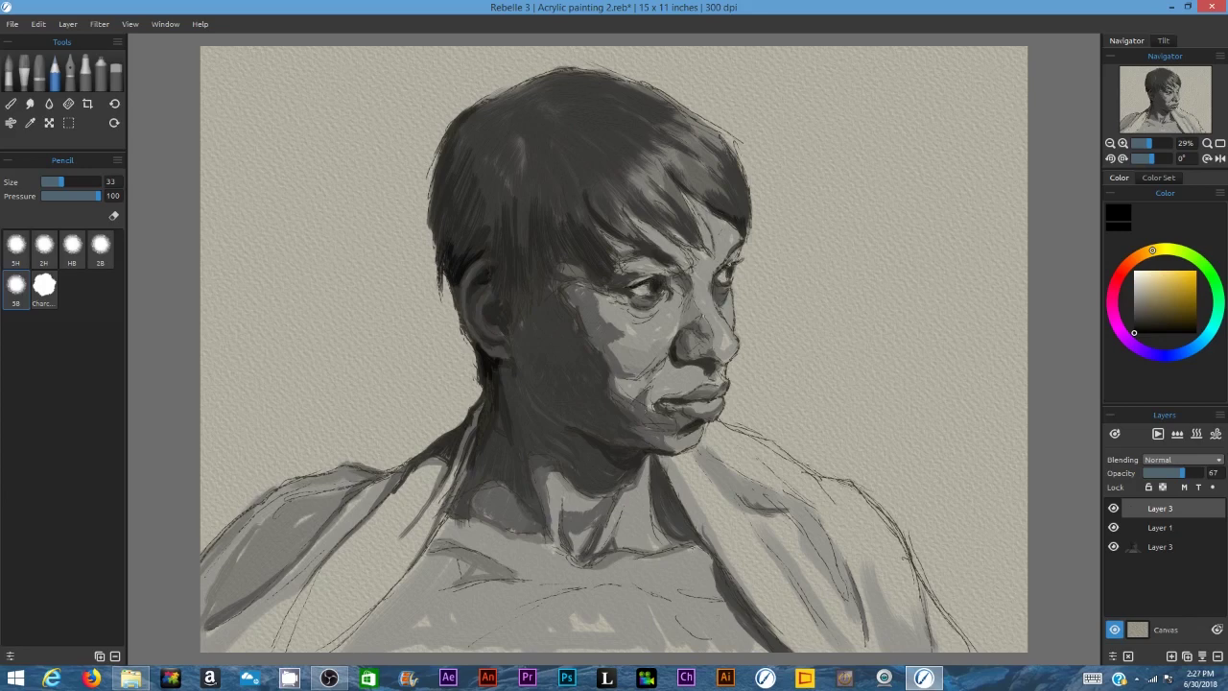
click(1134, 328)
click(24, 71)
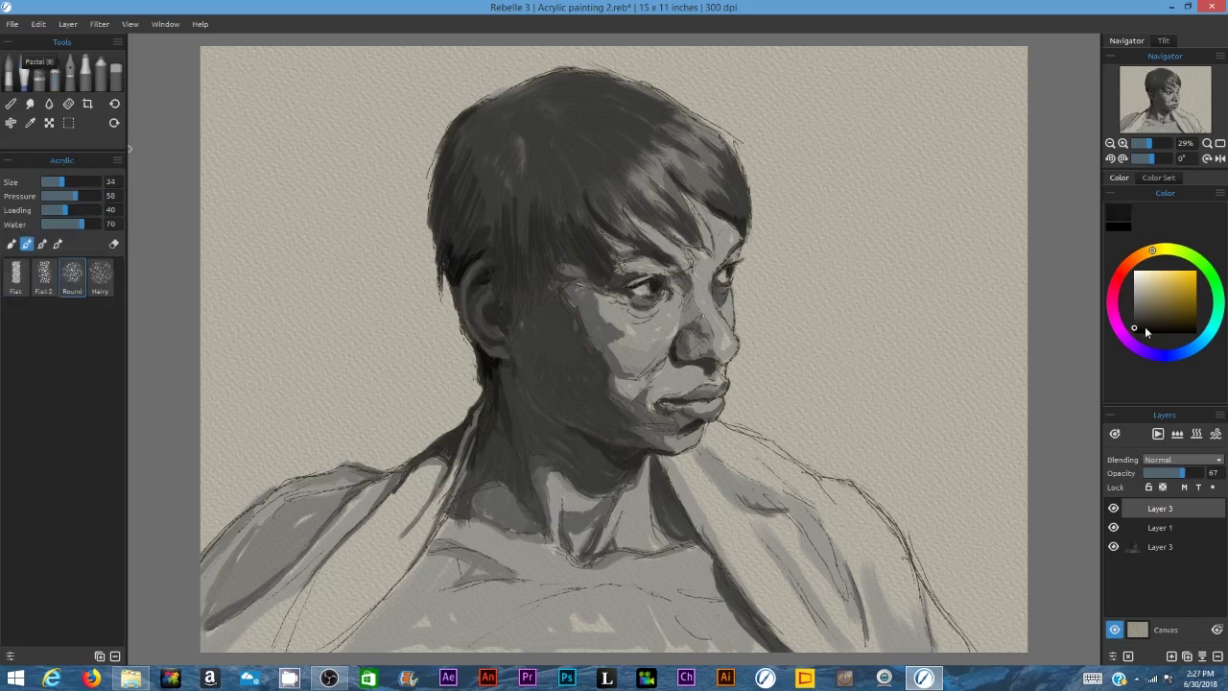
click(1133, 324)
click(79, 181)
mouse_move(518, 384)
mouse_down()
mouse_move(505, 434)
mouse_move(537, 456)
mouse_up()
drag(512, 277, 553, 305)
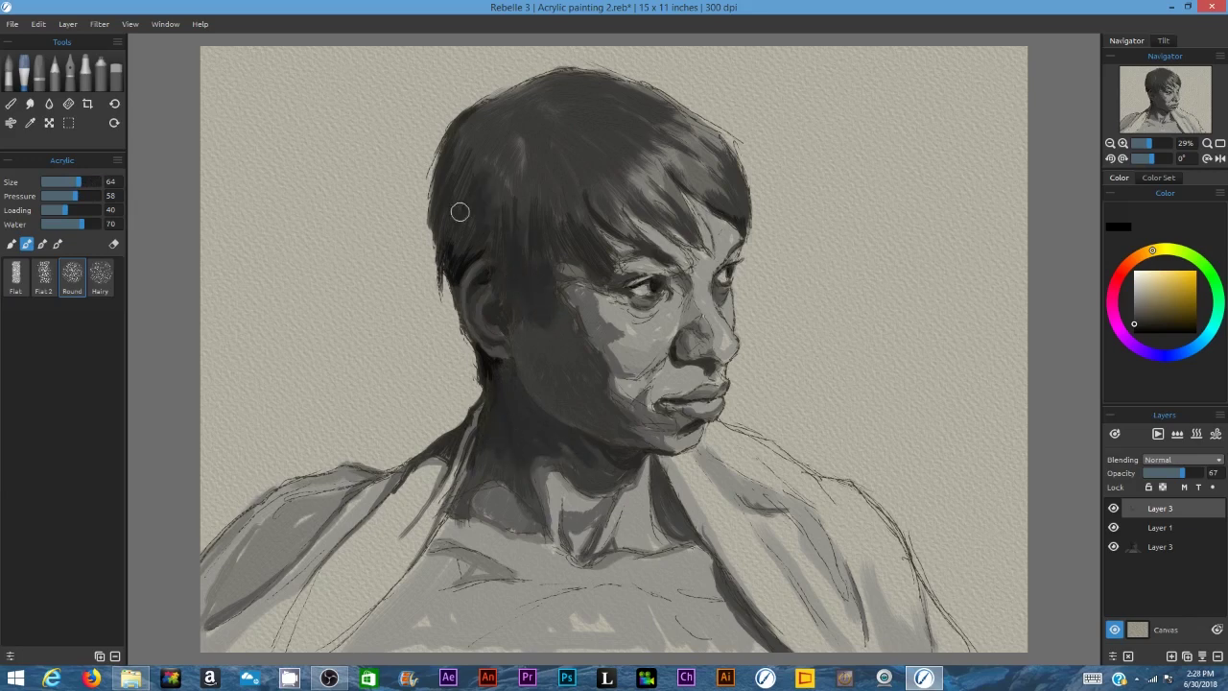
mouse_move(460, 211)
mouse_down()
mouse_move(475, 115)
mouse_move(533, 206)
mouse_move(576, 102)
mouse_up()
drag(536, 345, 605, 422)
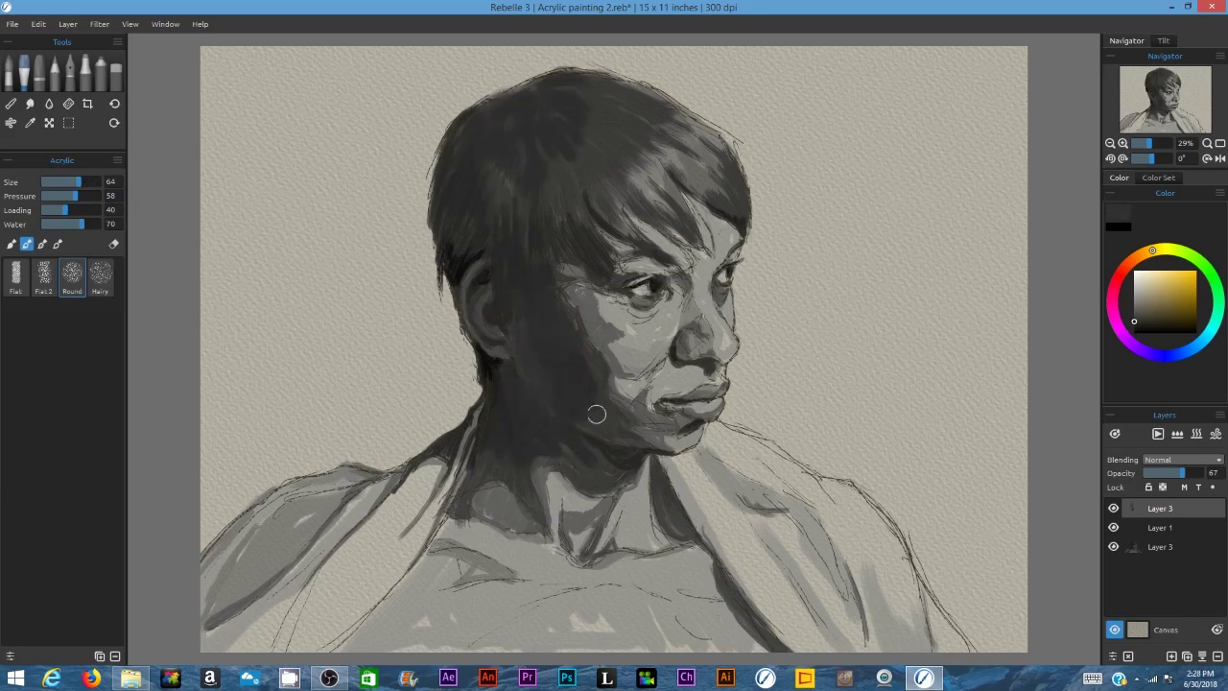
Step: Choose a medium-dark grey and paint the shadows under the collarbones, at the base of the neck and across the chest
click(1134, 317)
drag(451, 520, 505, 547)
drag(522, 539, 574, 564)
drag(543, 474, 543, 502)
drag(577, 566, 697, 545)
drag(545, 593, 435, 643)
mouse_move(435, 547)
mouse_down()
mouse_move(510, 575)
mouse_move(437, 581)
mouse_up()
Step: Choose progressively lighter greys and paint midtones on the neck, collarbones and upper chest
click(1134, 313)
drag(560, 498, 570, 515)
click(1134, 307)
drag(437, 554, 393, 614)
mouse_move(429, 627)
mouse_down()
mouse_move(359, 637)
mouse_move(585, 570)
mouse_up()
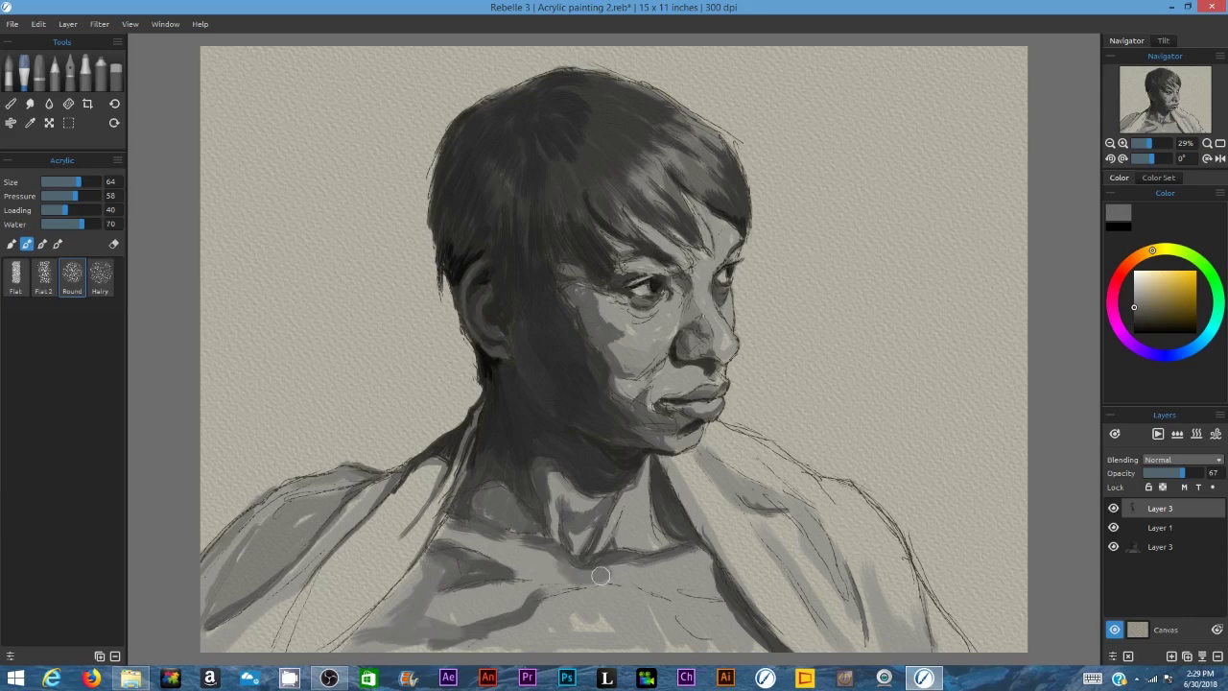
mouse_move(499, 556)
mouse_down()
mouse_move(566, 491)
mouse_move(576, 542)
mouse_up()
drag(623, 461, 661, 538)
Step: Glaze mid grey over the cheek, nose, mouth area and forehead, reducing the brush to size 46
drag(599, 304, 652, 370)
drag(657, 317, 720, 252)
key([)
drag(652, 399, 697, 377)
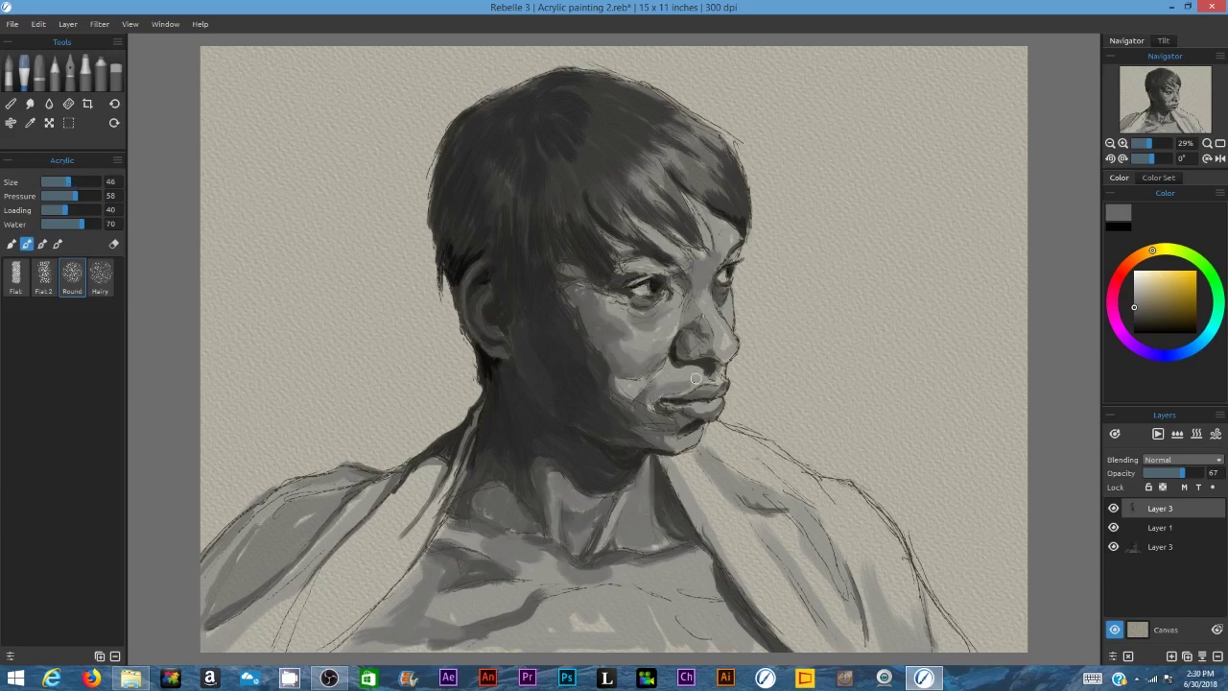
mouse_move(616, 385)
mouse_down()
mouse_move(633, 394)
mouse_move(704, 374)
mouse_up()
drag(700, 206, 733, 241)
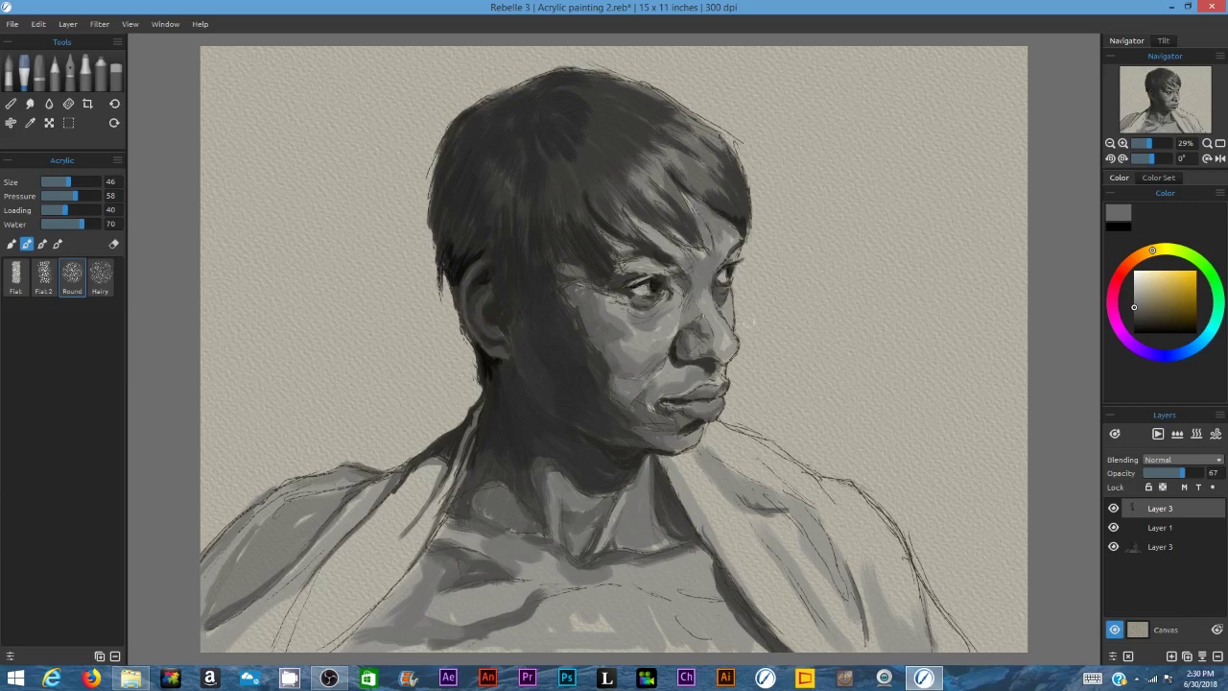
Step: Extend the mid grey across the collarbones, the far side of the neck and the lower chest
mouse_move(489, 583)
mouse_down()
mouse_move(433, 603)
mouse_move(539, 587)
mouse_up()
drag(612, 573, 703, 550)
drag(622, 495, 596, 549)
mouse_move(619, 572)
mouse_down()
mouse_move(672, 595)
mouse_move(652, 633)
mouse_up()
key(])
drag(708, 606, 622, 643)
drag(566, 614, 455, 641)
Step: Choose a light grey and lay it broadly over both sides of the robe, covering the lapels and far shoulder
click(1134, 301)
click(1135, 296)
drag(422, 480, 328, 578)
mouse_move(399, 548)
mouse_down()
mouse_move(337, 620)
mouse_move(250, 643)
mouse_up()
drag(678, 465, 814, 638)
drag(714, 544, 787, 640)
drag(775, 530, 855, 625)
drag(744, 458, 964, 653)
Step: Set the brush to size 37 and sample the mid grey of the near cheek
key(bracketleft)
key(bracketleft)
key(bracketleft)
key(bracketleft)
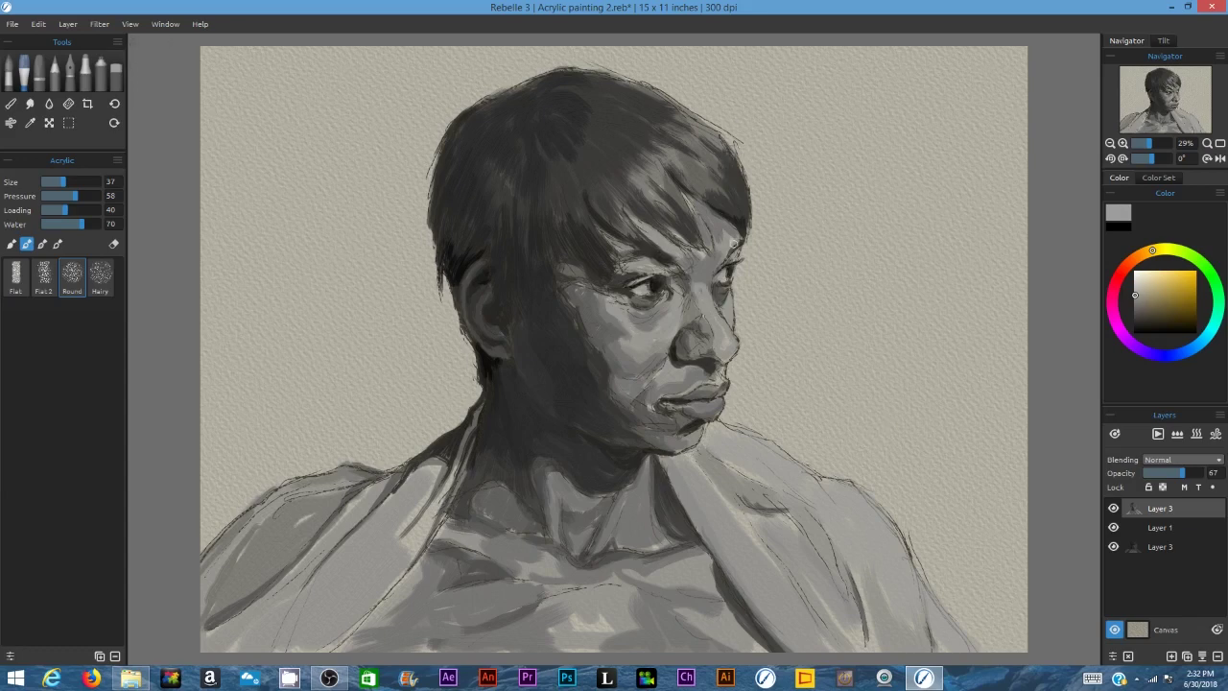
alt+click(625, 303)
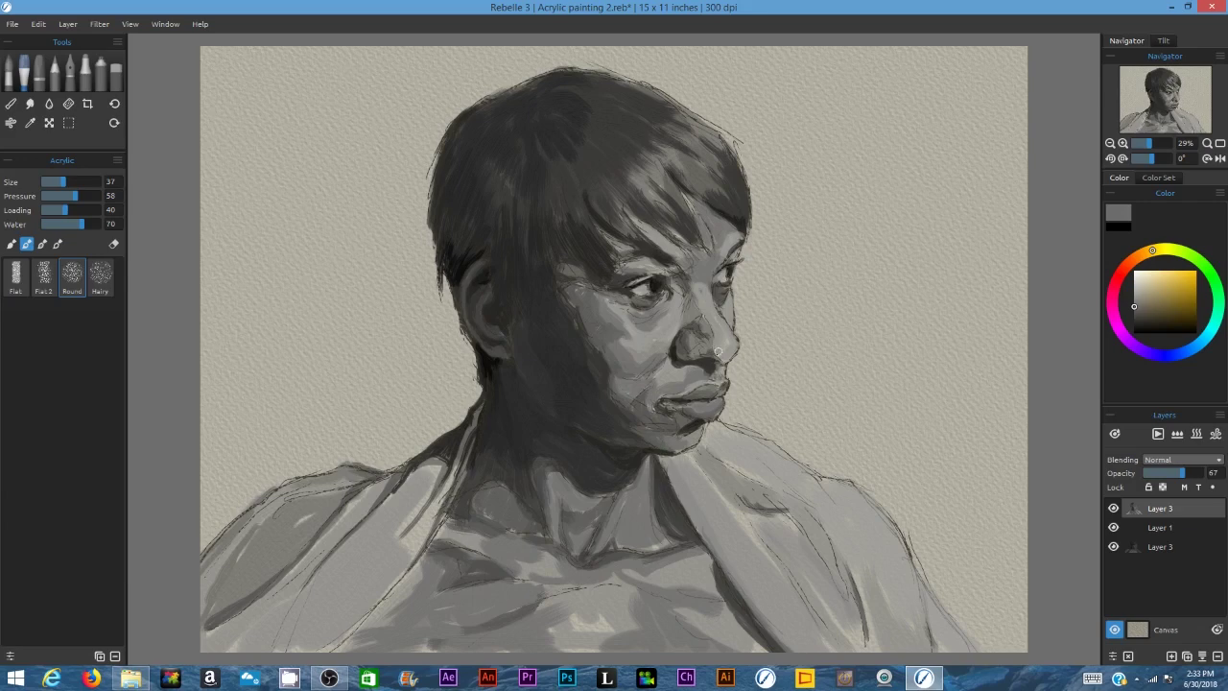
Step: Sample the neck's grey at brush size 49 and paint halftones on the front of the neck and the cheek shadow edge
key(bracketright)
key(bracketright)
key(bracketright)
alt+click(625, 513)
drag(626, 513, 614, 542)
drag(654, 503, 667, 548)
drag(595, 296, 617, 377)
drag(613, 387, 630, 406)
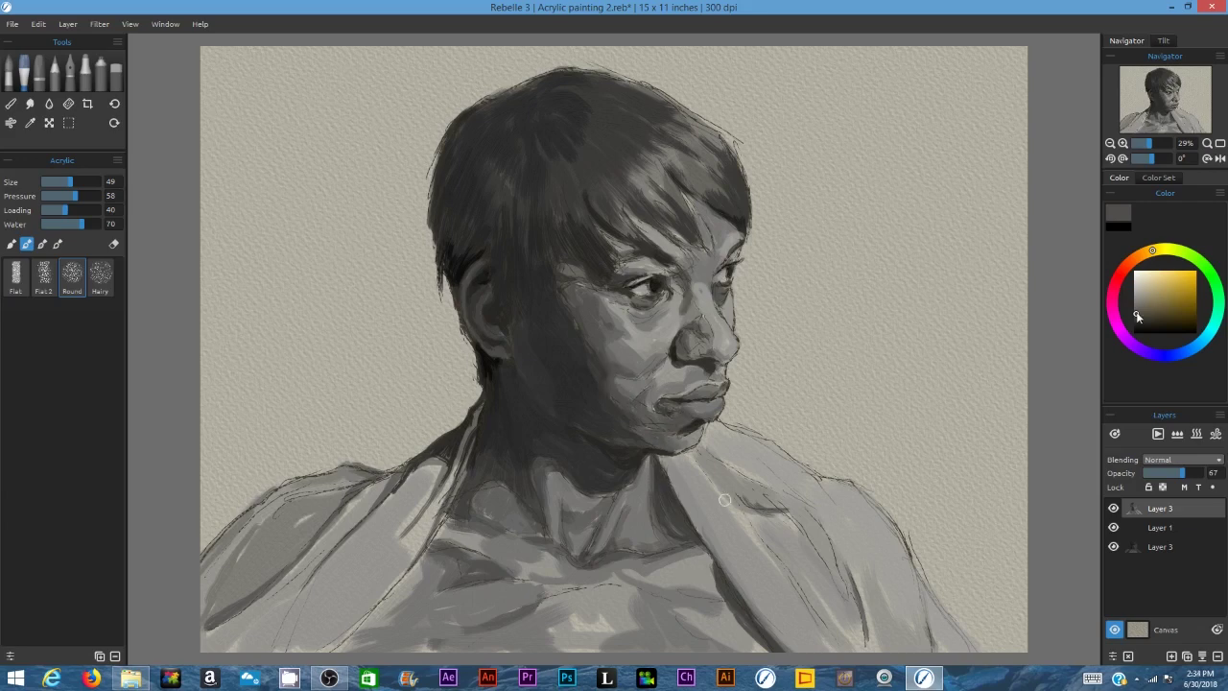
Step: Choose a lighter mid grey and soften the side of the nose bridge
drag(1137, 315, 1134, 309)
drag(691, 304, 682, 321)
alt+click(684, 309)
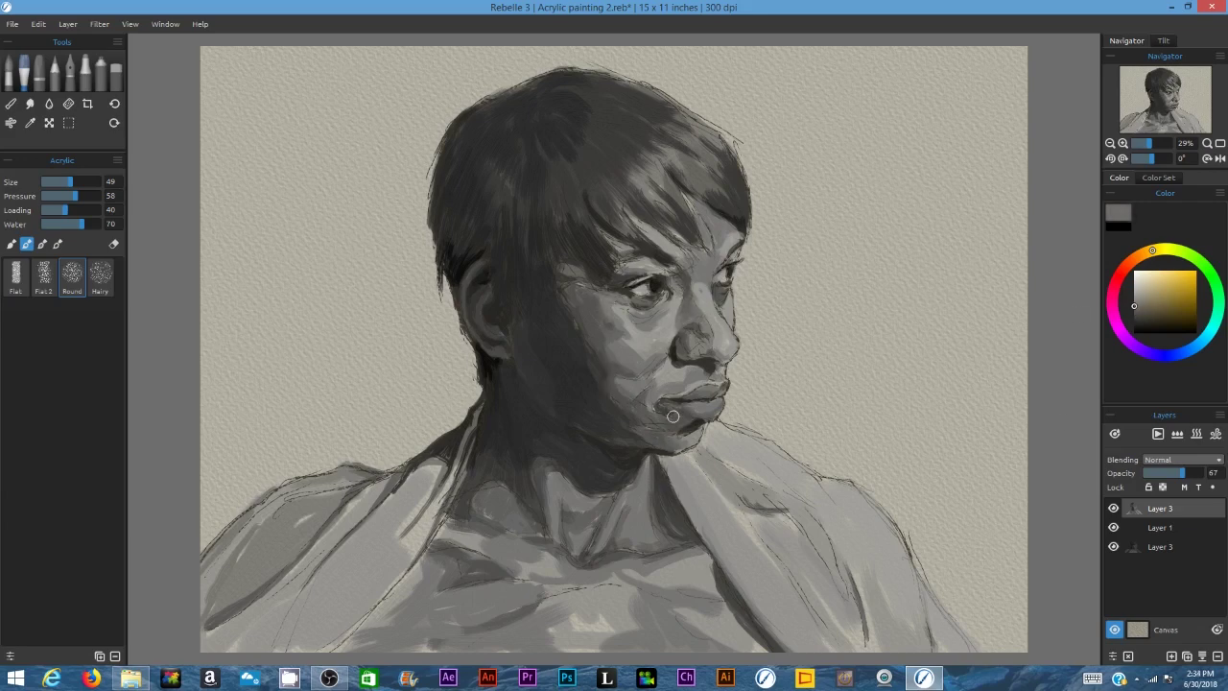
Step: Sample dark greys from the painting and deepen the fringe, the crown and the neck shadow below the ear
alt+click(583, 215)
drag(589, 215, 629, 246)
drag(565, 169, 624, 238)
drag(576, 146, 631, 203)
mouse_move(580, 96)
mouse_down()
mouse_move(654, 161)
mouse_move(676, 127)
mouse_up()
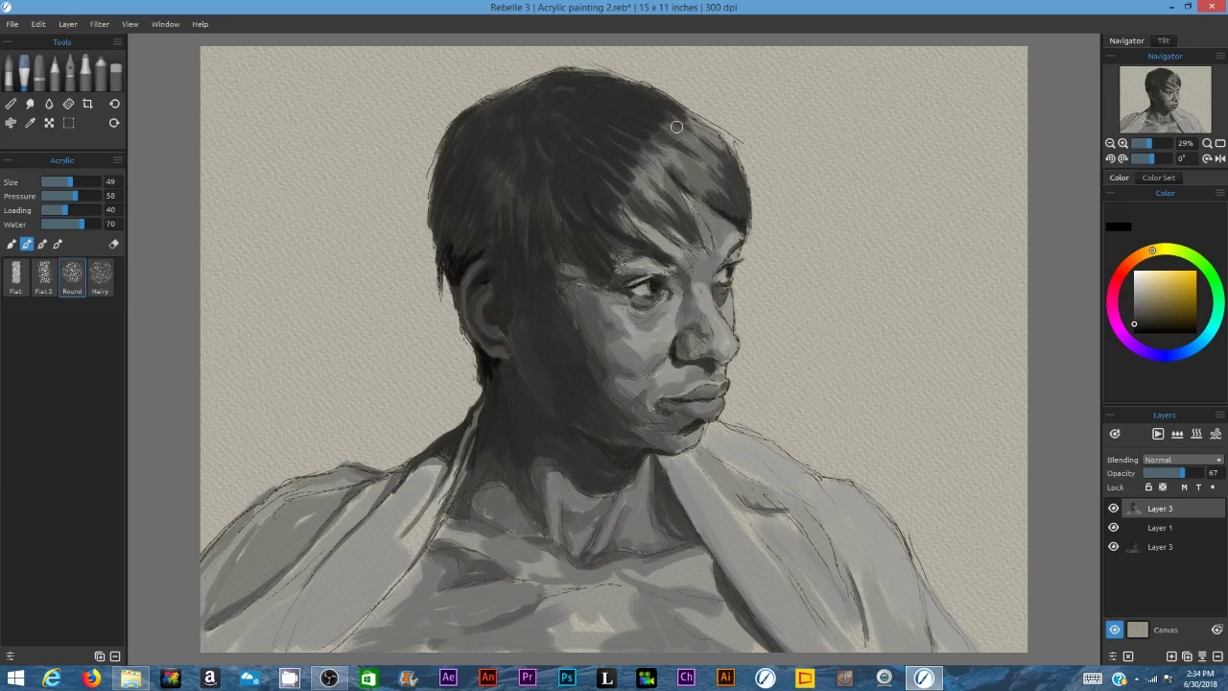
alt+click(507, 373)
mouse_move(508, 374)
mouse_down()
mouse_move(529, 408)
mouse_move(496, 400)
mouse_move(493, 439)
mouse_move(466, 462)
mouse_move(461, 501)
mouse_move(501, 415)
mouse_move(488, 462)
mouse_move(556, 488)
mouse_move(571, 430)
mouse_move(558, 428)
mouse_up()
Step: Merge all the layers into one and undo the last action
click(1202, 656)
click(1202, 656)
click(38, 24)
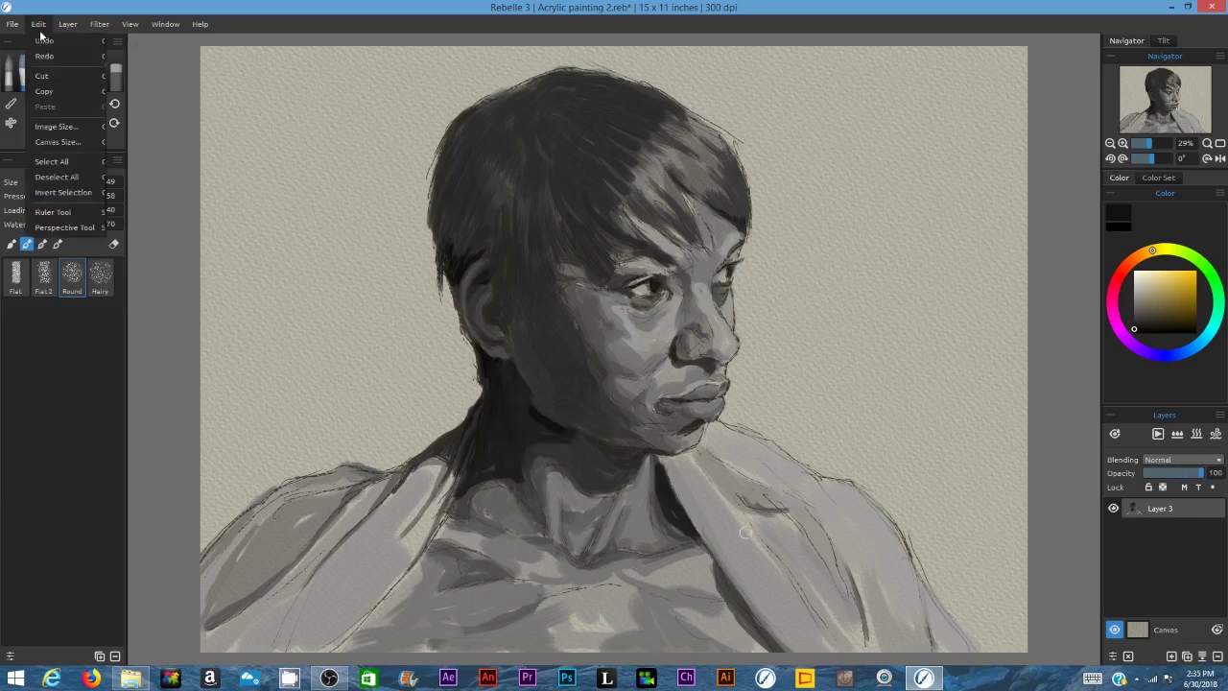
click(45, 38)
Step: Add a new layer at opacity 34 and glaze sampled dark greys over the cheek, jaw shadow and fringe
click(1172, 656)
drag(1193, 480, 1163, 480)
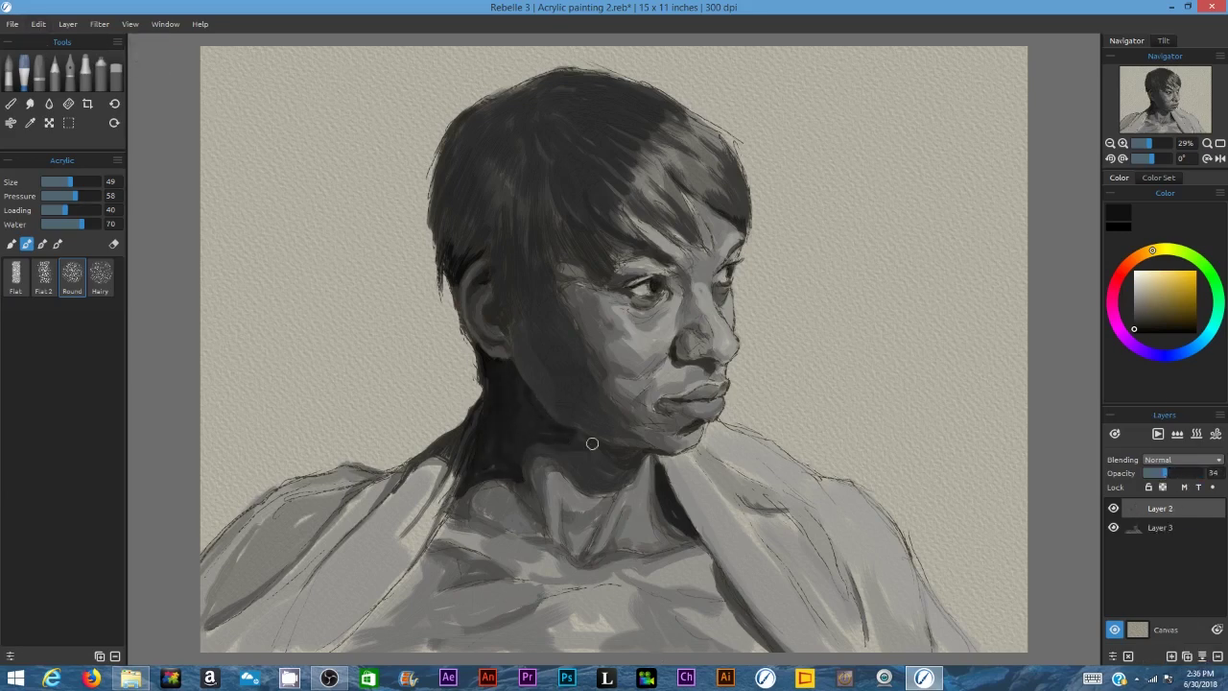
alt+click(540, 365)
alt+click(542, 399)
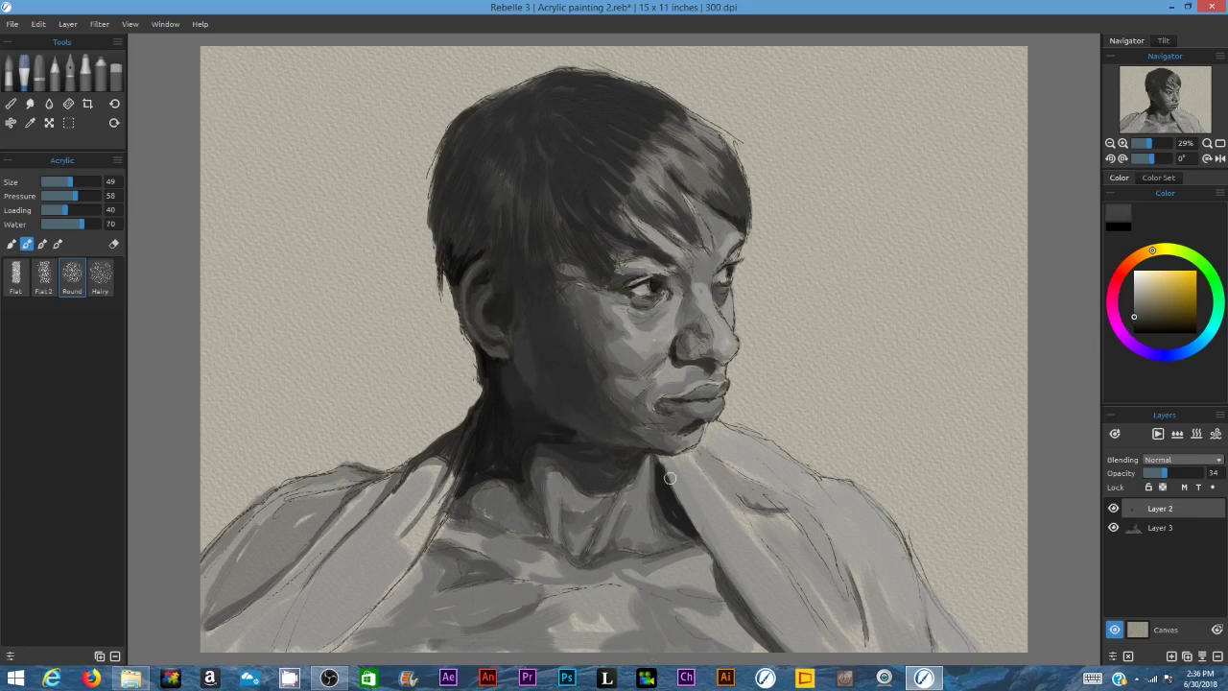
mouse_move(643, 183)
mouse_down()
mouse_move(706, 149)
mouse_move(645, 198)
mouse_up()
Step: Glaze medium-dark grey over the near shoulder and the robe folds beside the near collar
mouse_move(276, 613)
mouse_down()
mouse_move(244, 646)
mouse_move(320, 491)
mouse_up()
drag(256, 514, 201, 582)
mouse_move(284, 483)
mouse_down()
mouse_move(367, 473)
mouse_move(407, 483)
mouse_up()
drag(398, 557, 448, 477)
drag(427, 482, 402, 534)
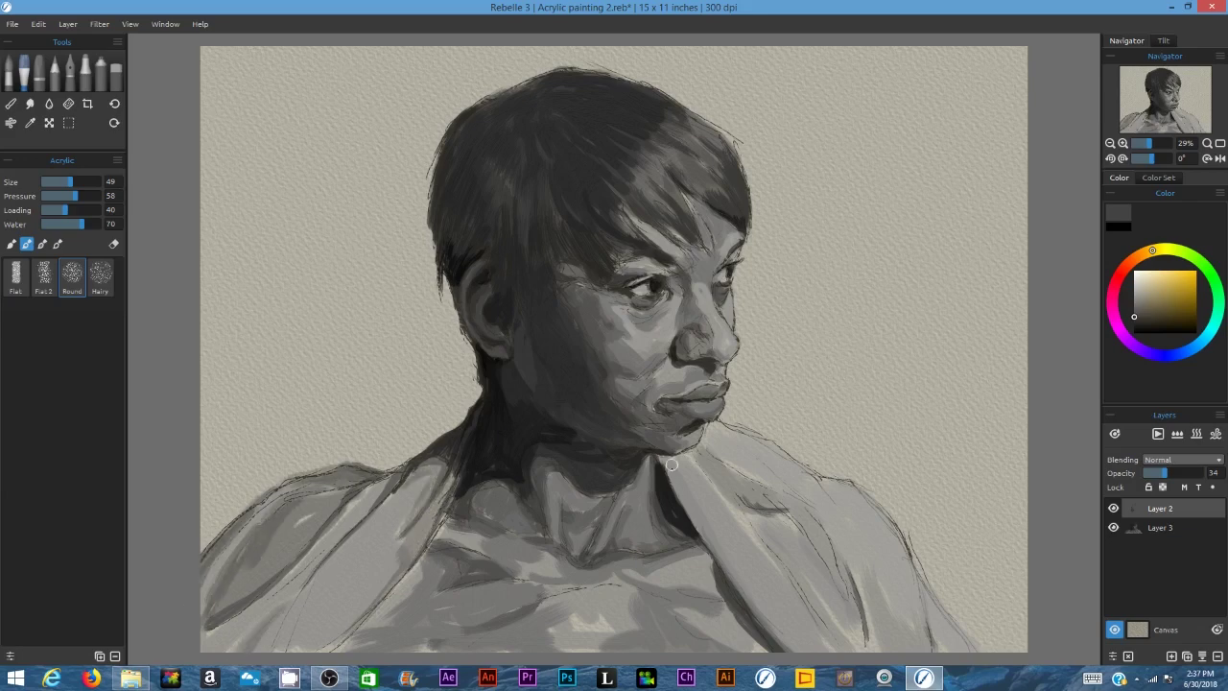
Step: Glaze grey along the far lapel's inner edge and down the folds on the far side of the robe
drag(671, 464, 799, 659)
drag(698, 447, 726, 491)
drag(701, 447, 780, 510)
mouse_move(790, 506)
mouse_down()
mouse_move(853, 608)
mouse_move(906, 660)
mouse_up()
Step: Sample mid greys from the cheek and smooth the tones on the cheek, nose and near brow
alt+click(624, 331)
drag(641, 310, 612, 338)
drag(618, 342, 645, 357)
mouse_move(617, 299)
mouse_down()
mouse_move(653, 389)
mouse_move(633, 322)
mouse_move(653, 348)
mouse_up()
alt+click(636, 327)
drag(699, 305, 697, 291)
drag(718, 344, 723, 336)
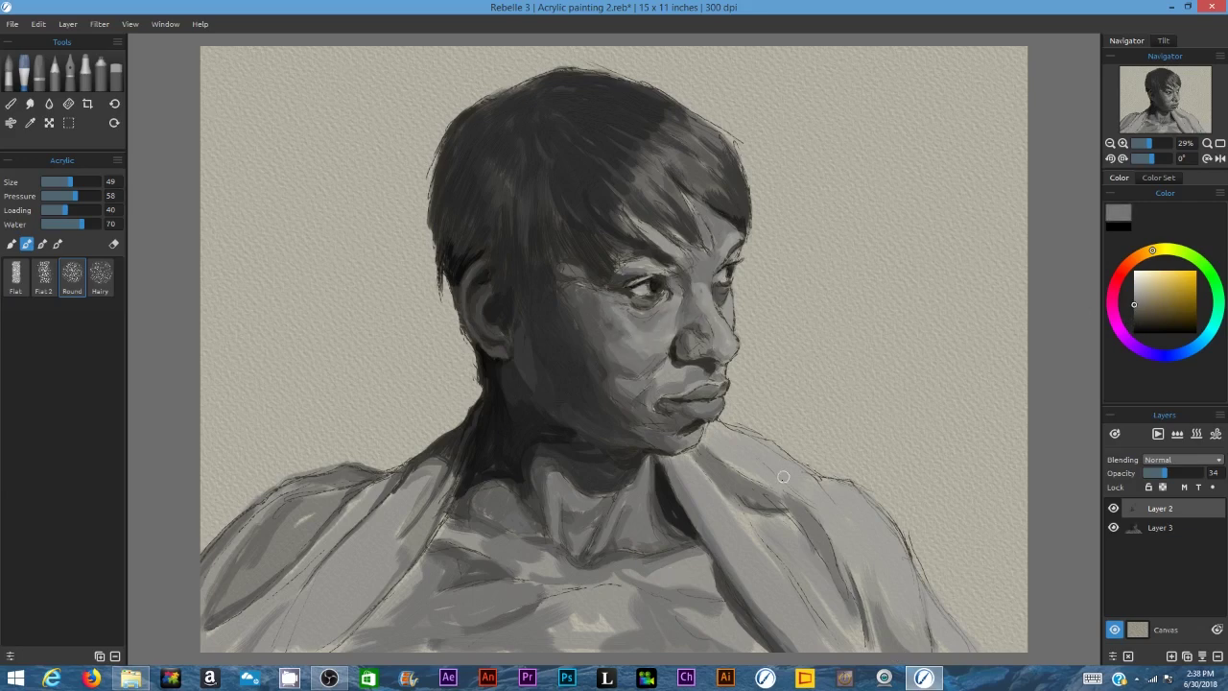
drag(650, 266, 636, 266)
Step: Sample the dark grey of the fringe and deepen the fringe and the inside of the ear
alt+click(649, 224)
mouse_move(624, 210)
mouse_down()
mouse_move(661, 245)
mouse_move(626, 212)
mouse_up()
drag(484, 290, 487, 325)
drag(502, 336, 488, 353)
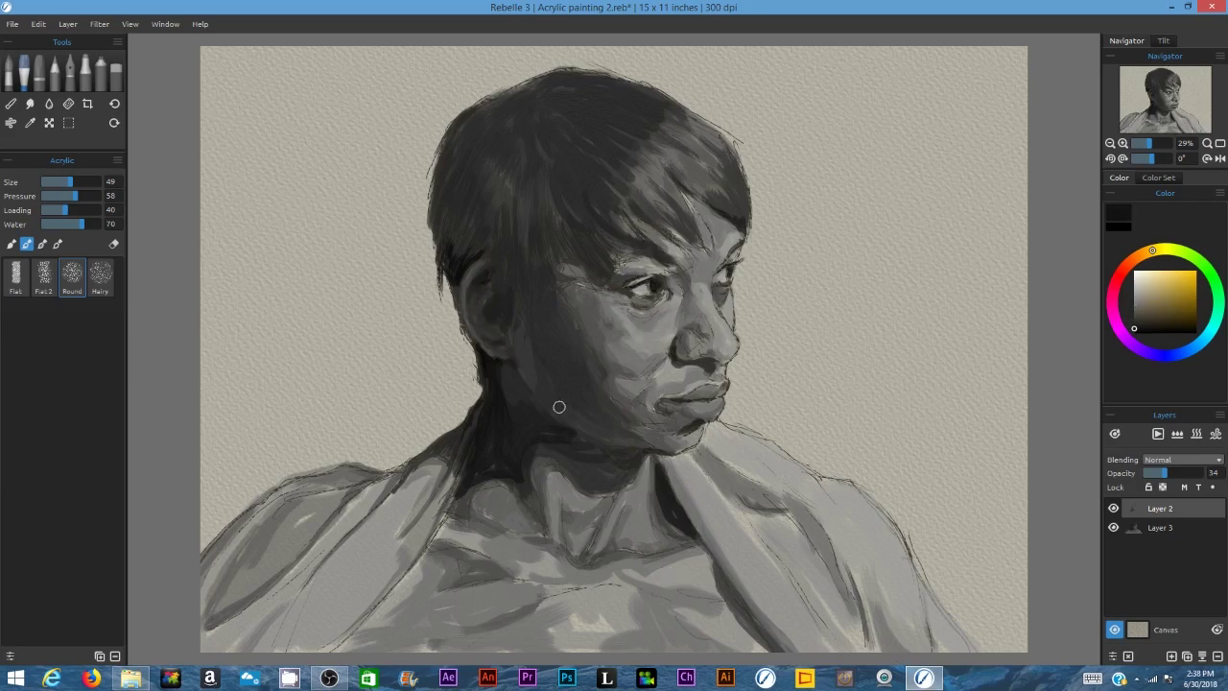
Step: Glaze near-black over the neck, the under-jaw shadow and the robe folds at the near shoulder
drag(544, 452, 572, 470)
drag(499, 376, 512, 409)
drag(590, 471, 621, 486)
drag(386, 495, 336, 551)
mouse_move(380, 477)
mouse_down()
mouse_move(330, 517)
mouse_move(354, 478)
mouse_up()
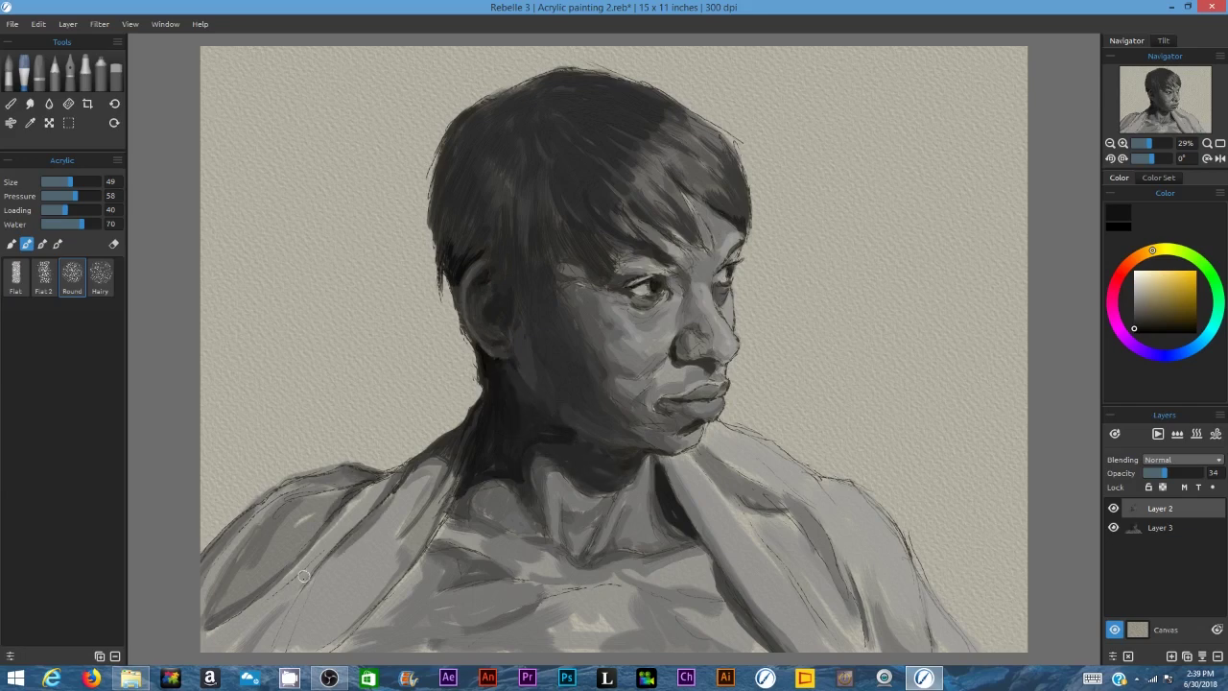
Step: Merge the glaze layer down and soften the face, neck and fringe with the soft Blend tool at size 37, pressure 47
click(1202, 657)
click(11, 103)
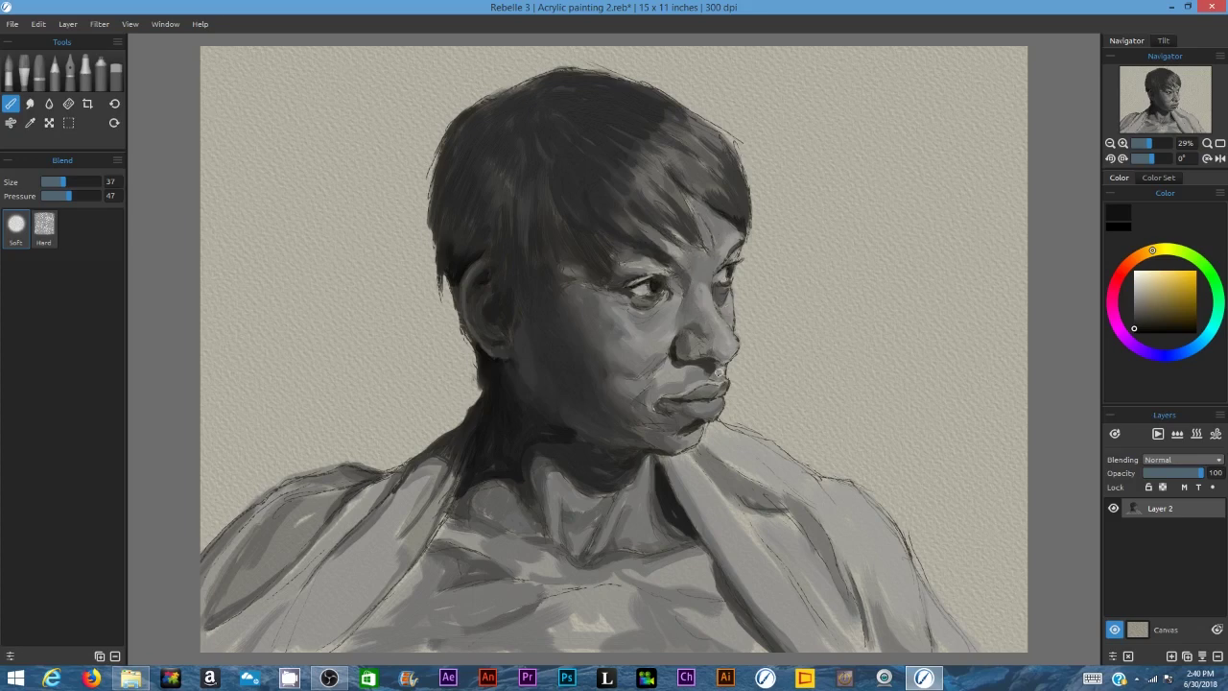
mouse_move(462, 471)
mouse_down()
mouse_move(441, 531)
mouse_move(484, 537)
mouse_move(451, 474)
mouse_up()
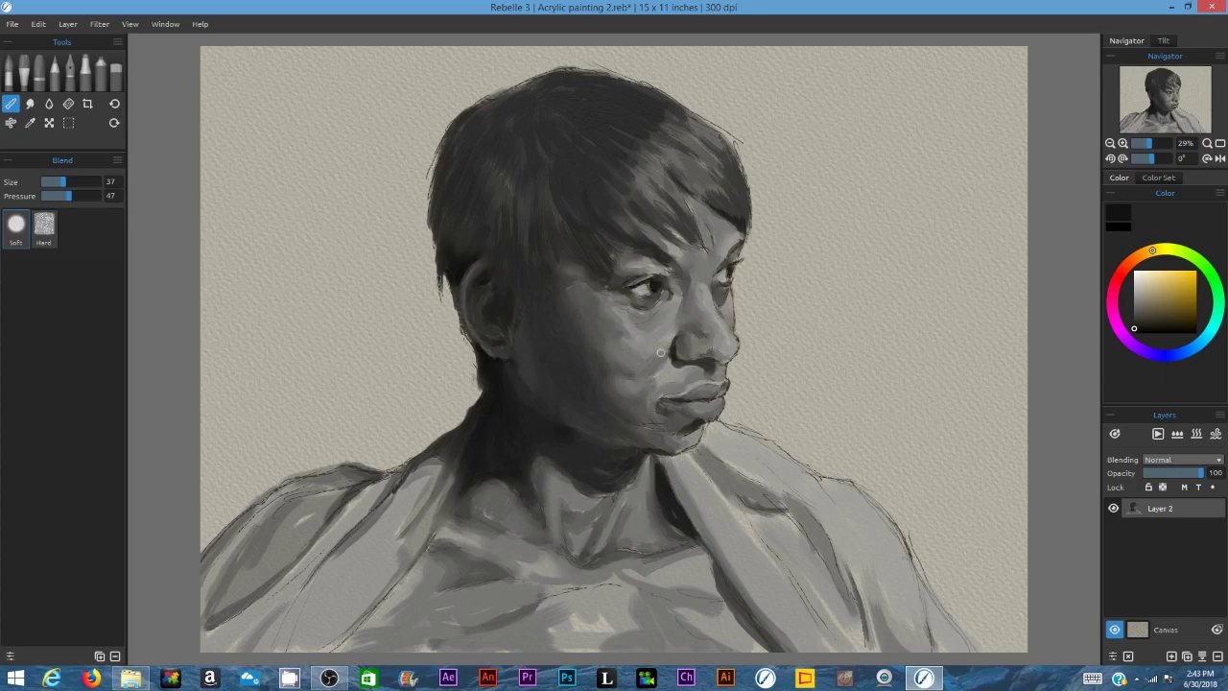
drag(746, 171, 752, 226)
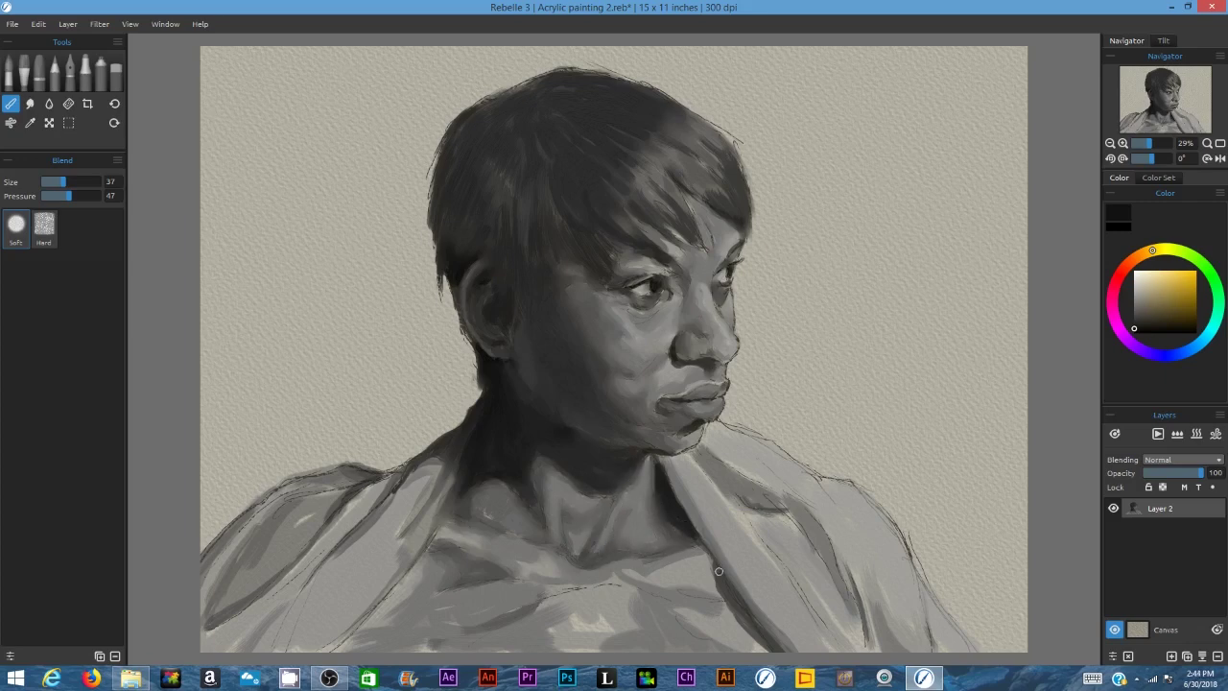
Step: Blend the chest edge, the near shoulder folds and the far lapel folds of the robe
drag(414, 561, 336, 645)
mouse_move(262, 511)
mouse_down()
mouse_move(347, 463)
mouse_move(346, 487)
mouse_up()
mouse_move(391, 470)
mouse_down()
mouse_move(334, 520)
mouse_move(313, 564)
mouse_up()
mouse_move(725, 490)
mouse_down()
mouse_move(815, 502)
mouse_move(823, 623)
mouse_move(869, 648)
mouse_up()
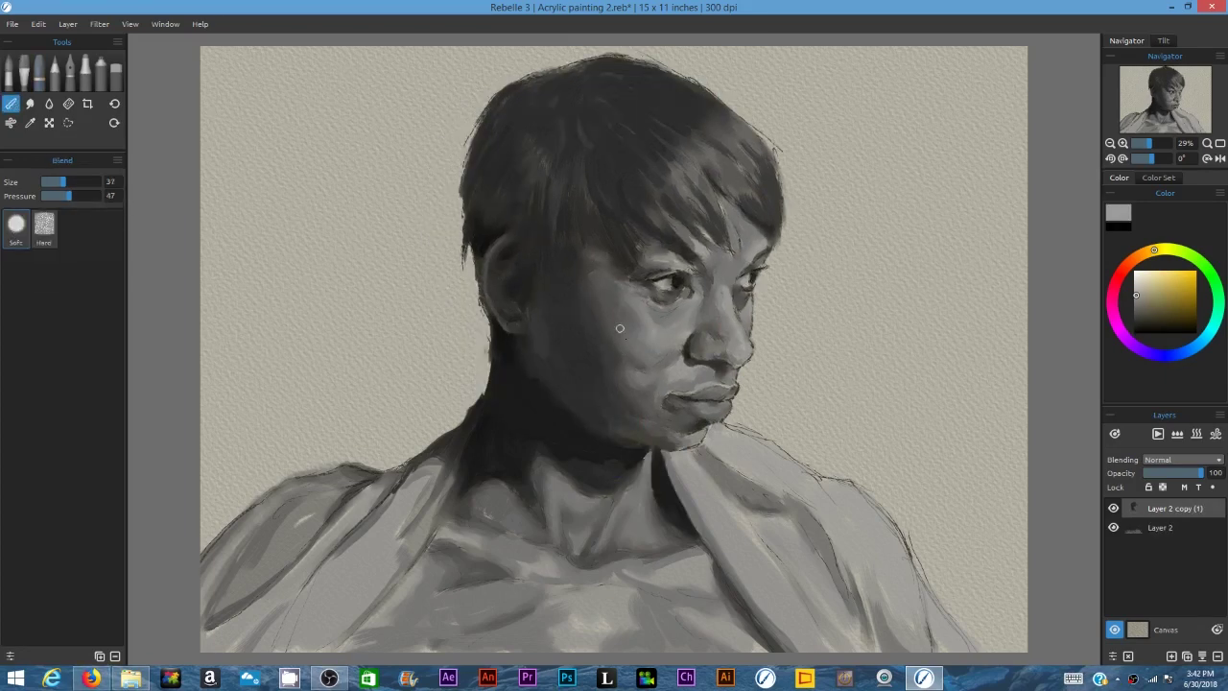
Step: Raise the Blend tool's pressure to 84 and merge the copied head layer into the layer below
click(90, 195)
click(1202, 657)
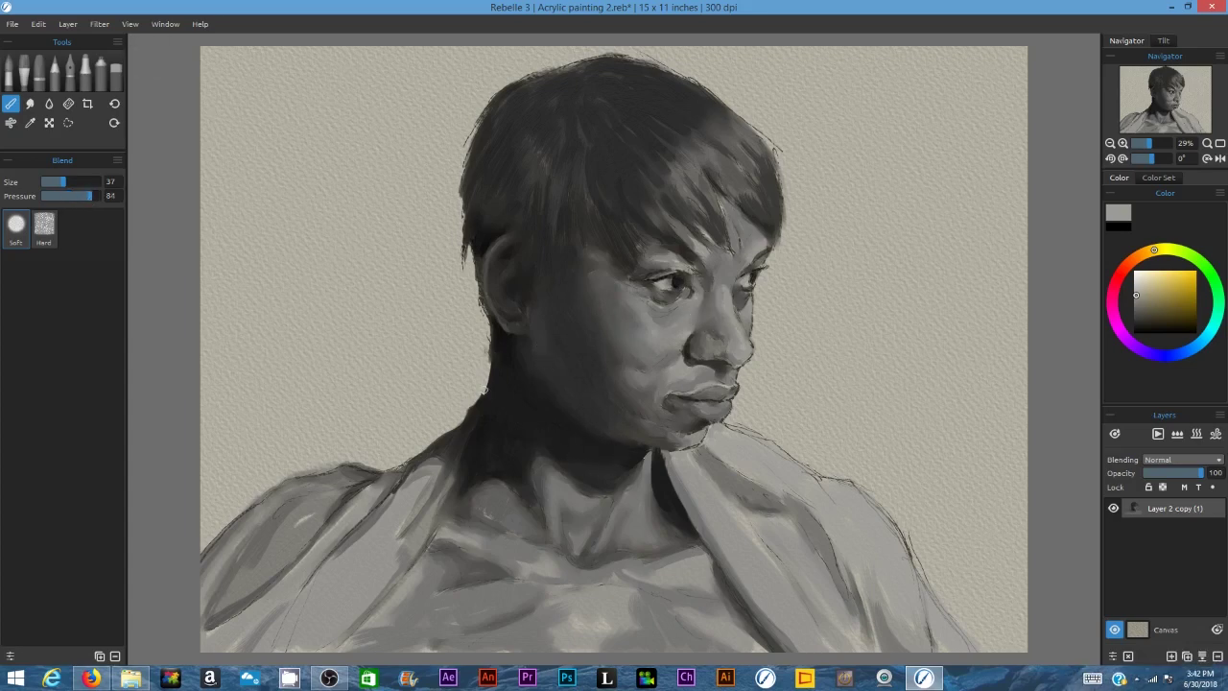
Step: Paint dark hair and shadow around the ear, sideburn and temple with the Acrylic Round brush at size 34, sampling tones from the portrait
key(e)
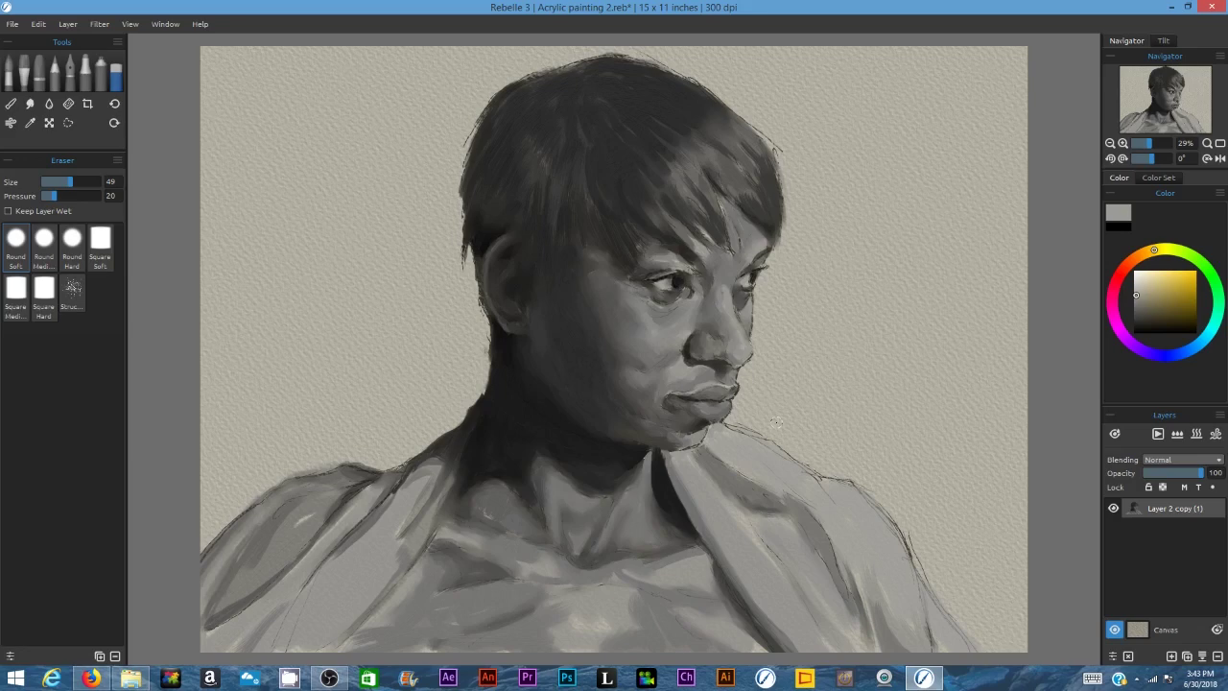
key(b)
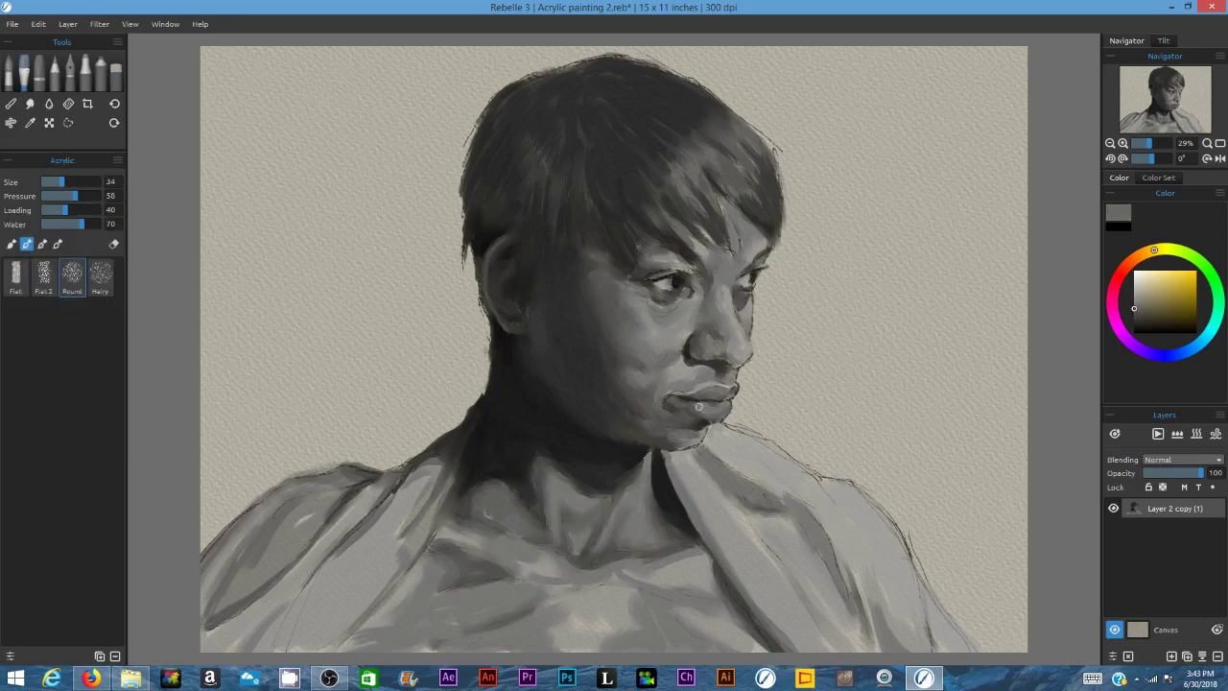
alt+click(645, 296)
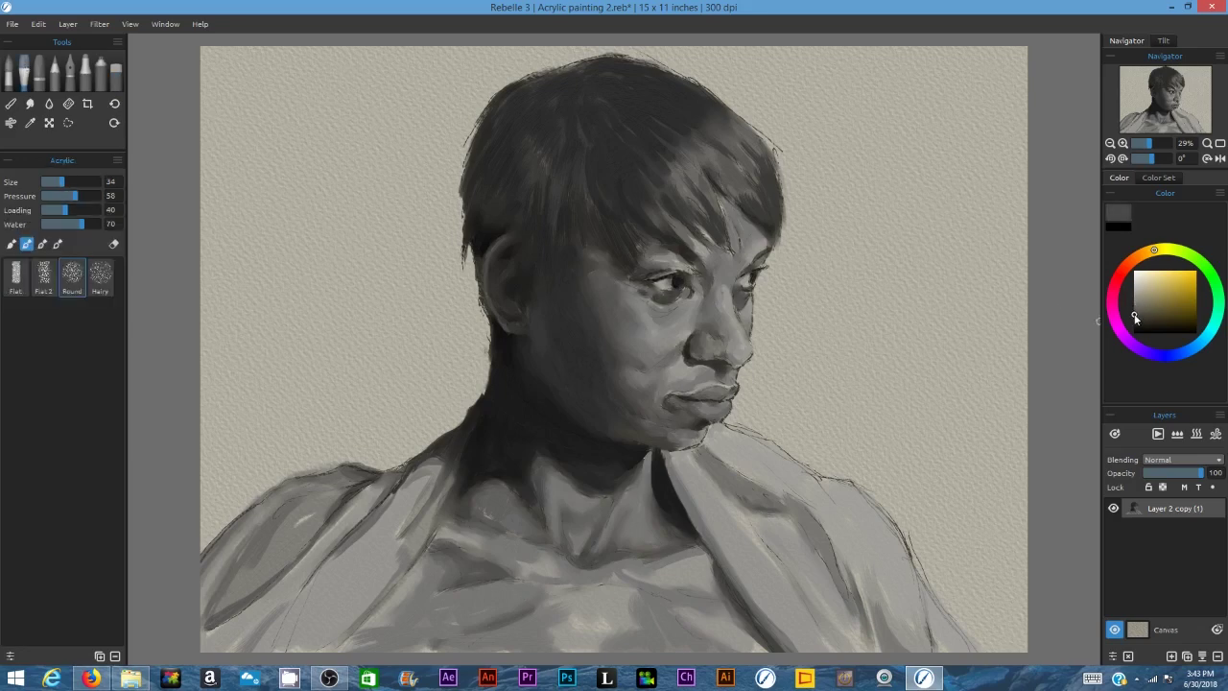
alt+click(674, 335)
alt+click(605, 266)
alt+click(621, 283)
alt+click(509, 286)
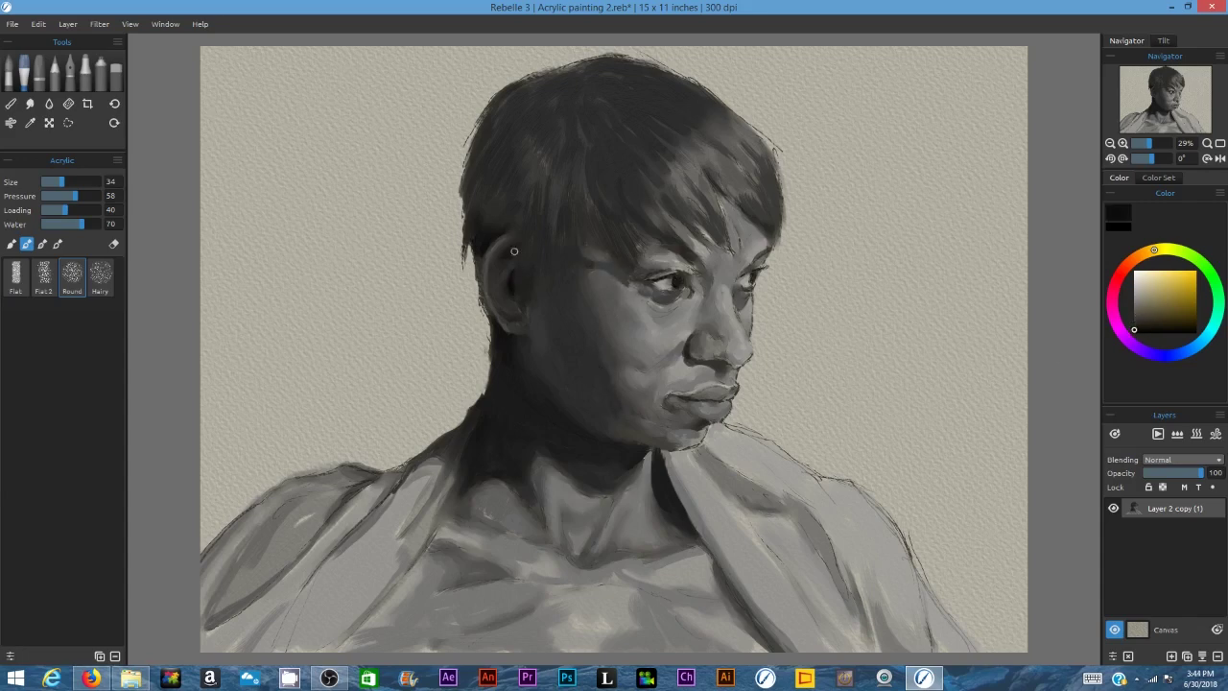
alt+click(510, 235)
mouse_move(495, 266)
mouse_down()
mouse_move(499, 308)
mouse_move(521, 242)
mouse_move(604, 250)
mouse_up()
alt+click(561, 261)
Step: Darken the nape edge below the ear and deepen the nostril and under-nose shadows with sampled near-black
drag(1135, 321, 1107, 321)
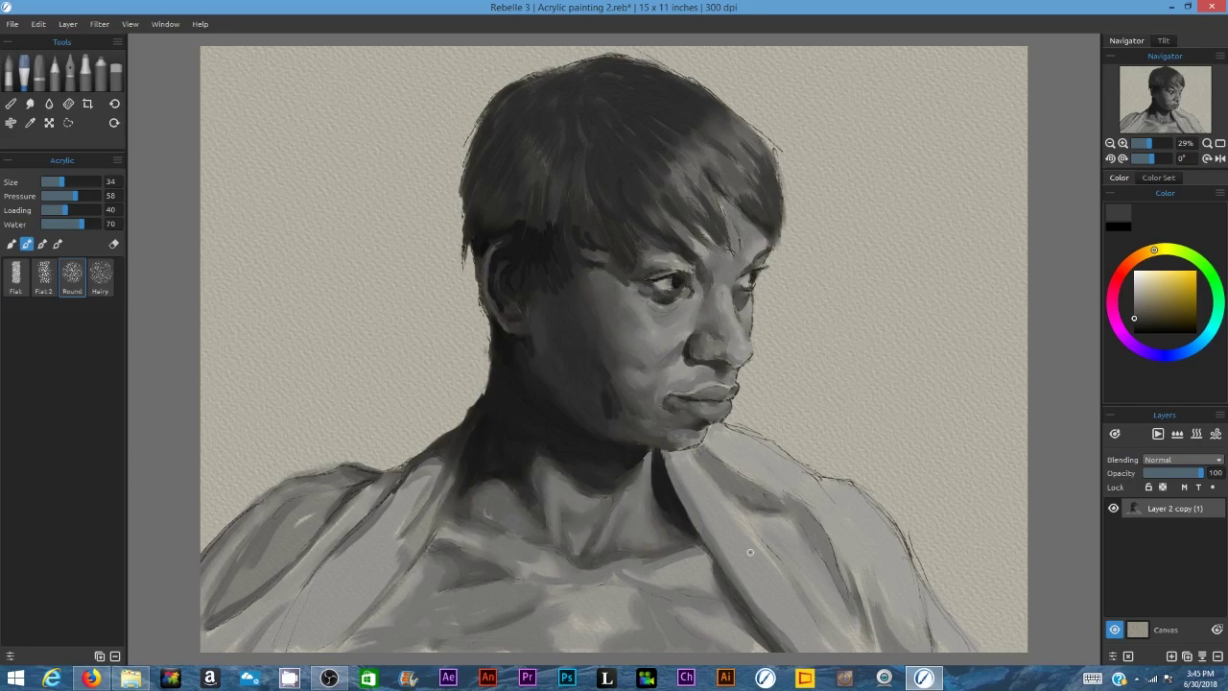
alt+click(691, 364)
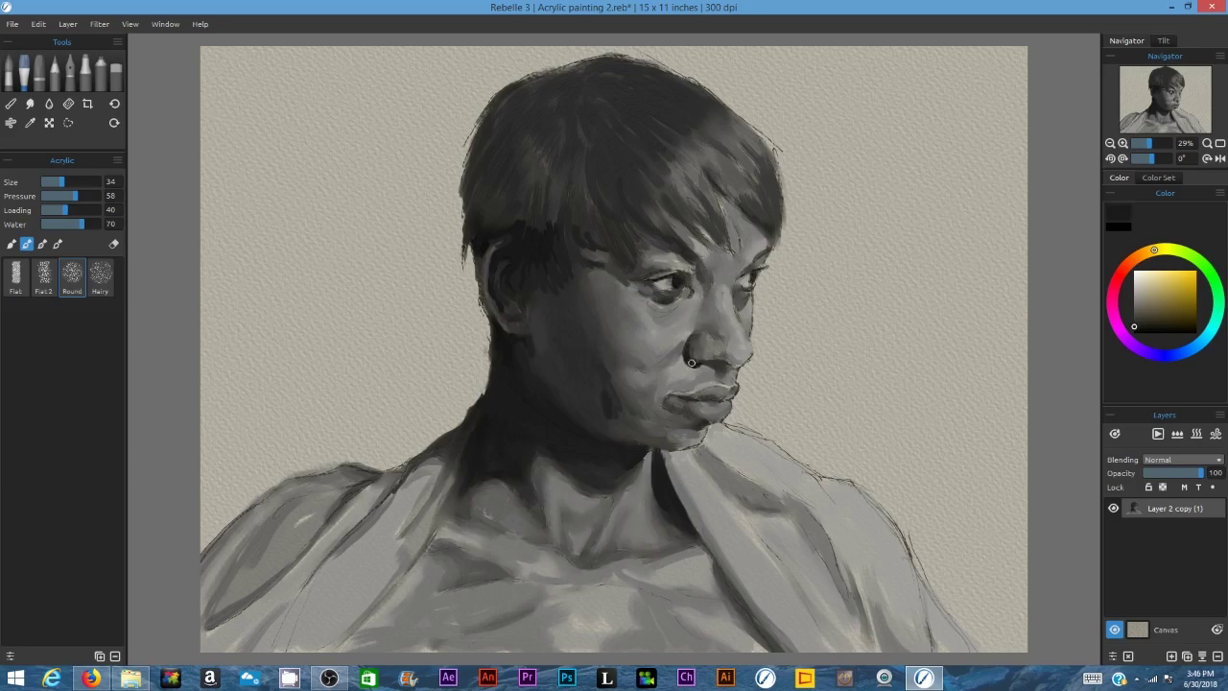
drag(488, 313, 488, 342)
alt+click(698, 363)
drag(722, 363, 697, 366)
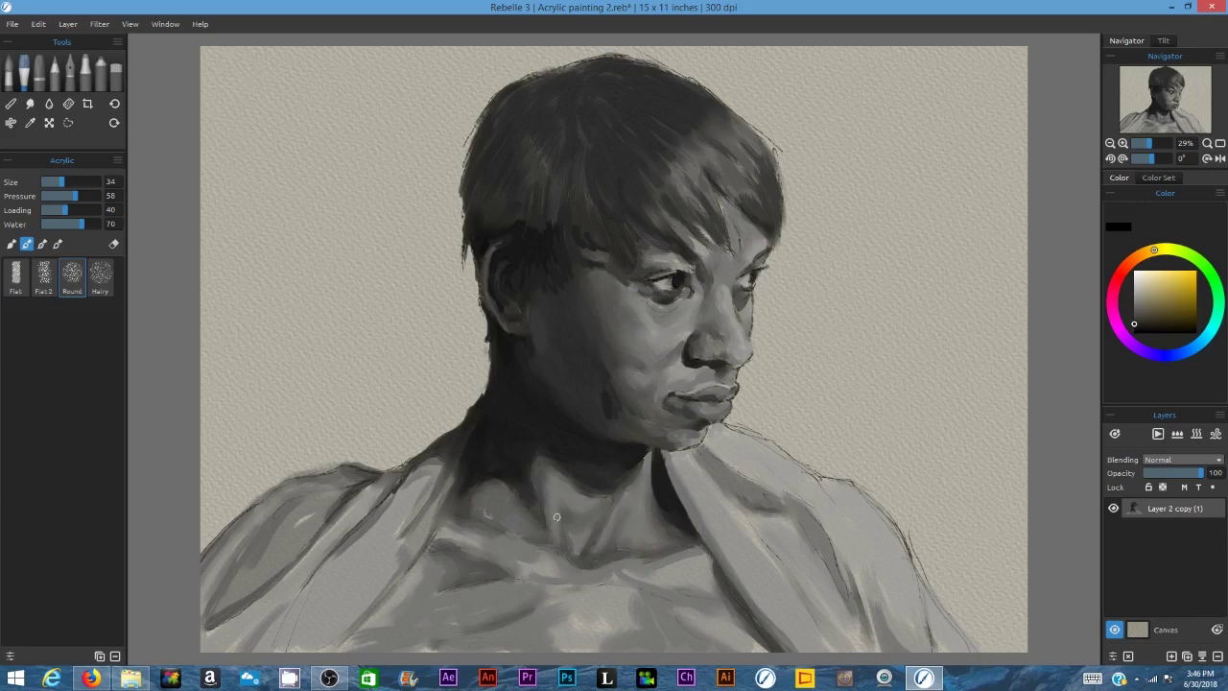
Step: Darken the neck shadow beside the far lapel and along the collarbone, and deepen the shadow under the lower lip
mouse_move(699, 539)
mouse_down()
mouse_move(665, 521)
mouse_move(655, 478)
mouse_up()
drag(1135, 330, 1133, 317)
drag(659, 543, 613, 550)
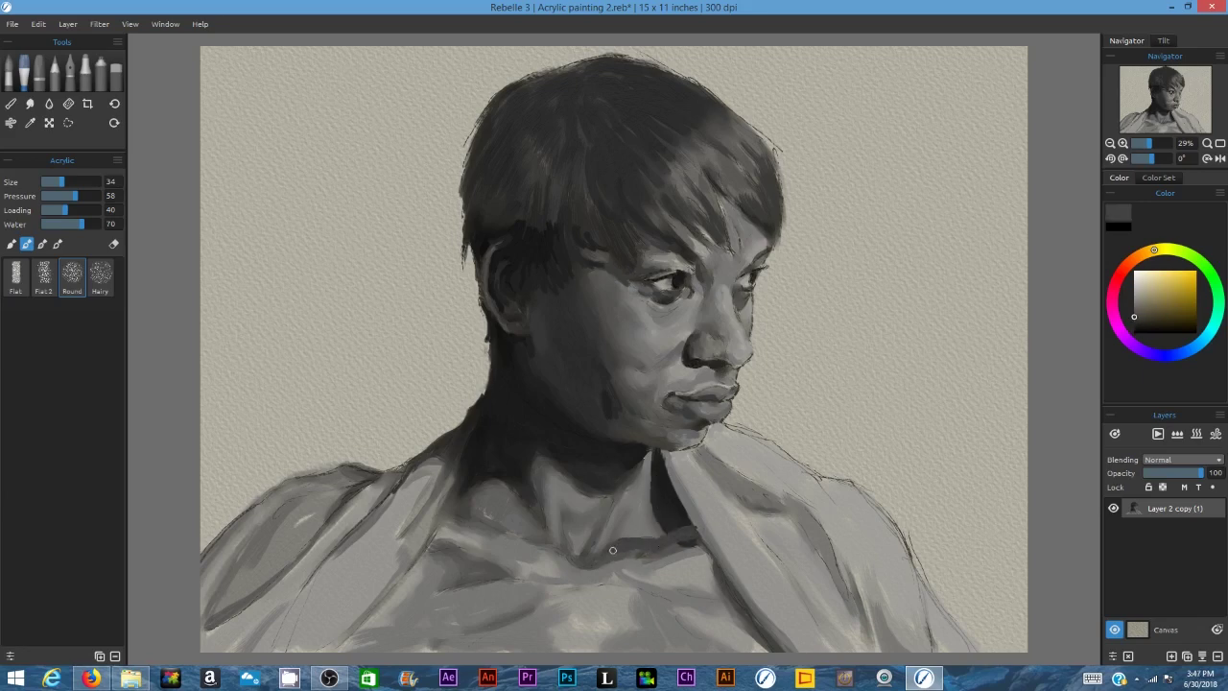
drag(608, 498, 574, 554)
alt+click(689, 429)
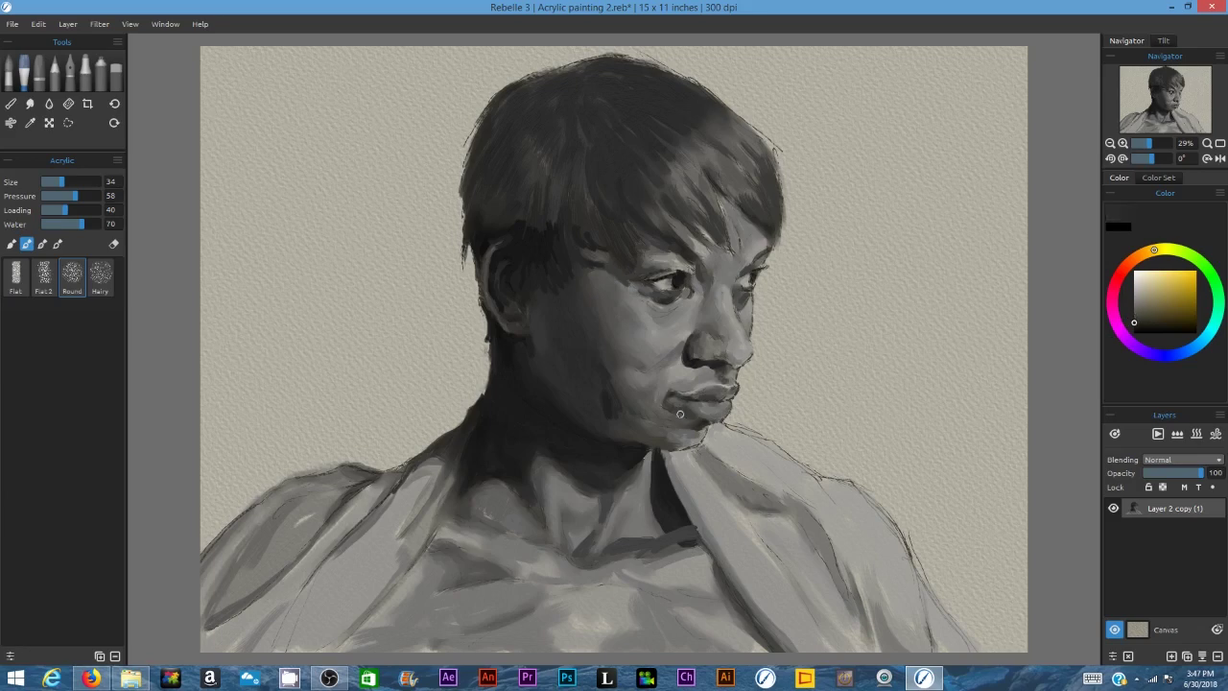
drag(679, 427, 692, 422)
Step: Paint near-black strands into the hair above the temple and ear and along the back of the head
alt+click(548, 251)
drag(554, 213, 558, 276)
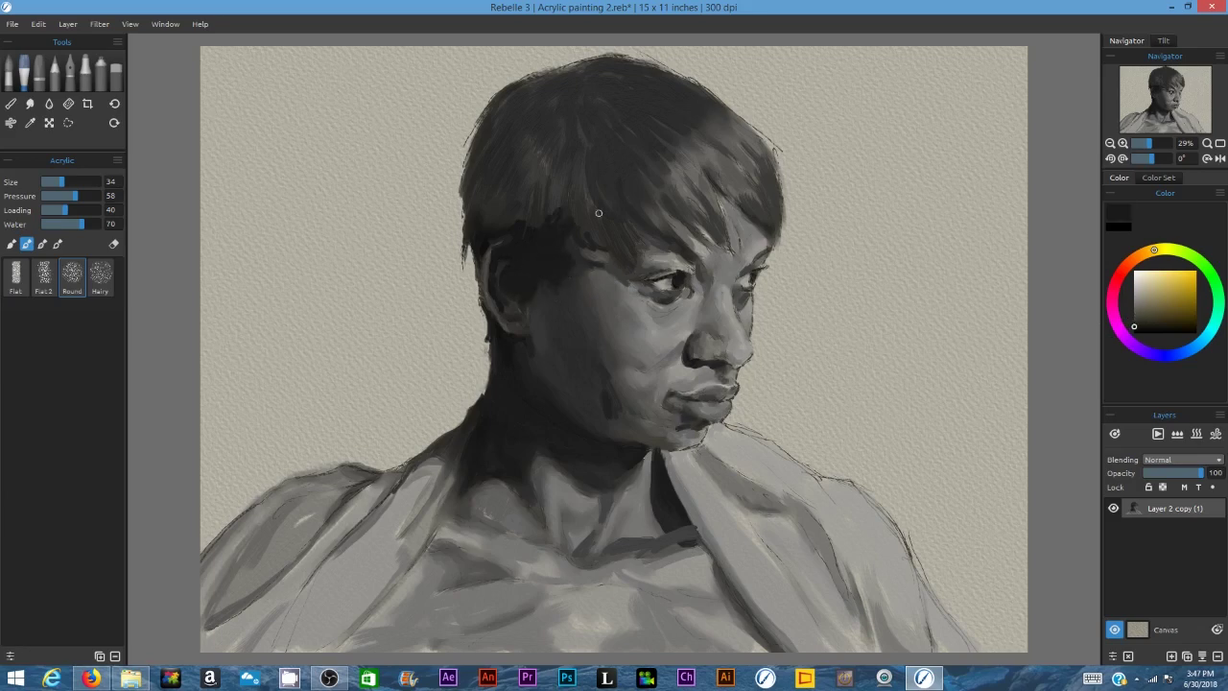
drag(582, 215, 572, 259)
mouse_move(593, 176)
mouse_down()
mouse_move(623, 253)
mouse_move(587, 215)
mouse_up()
drag(476, 180, 501, 228)
drag(498, 186, 541, 228)
Step: Lay a dark shadow over the near cheek and jaw, enlarging the brush to size 62
mouse_move(492, 338)
mouse_down()
mouse_move(496, 359)
mouse_move(600, 420)
mouse_up()
alt+click(545, 378)
alt+click(562, 393)
key(])
mouse_move(555, 294)
mouse_down()
mouse_move(564, 359)
mouse_move(604, 360)
mouse_up()
drag(612, 407, 632, 431)
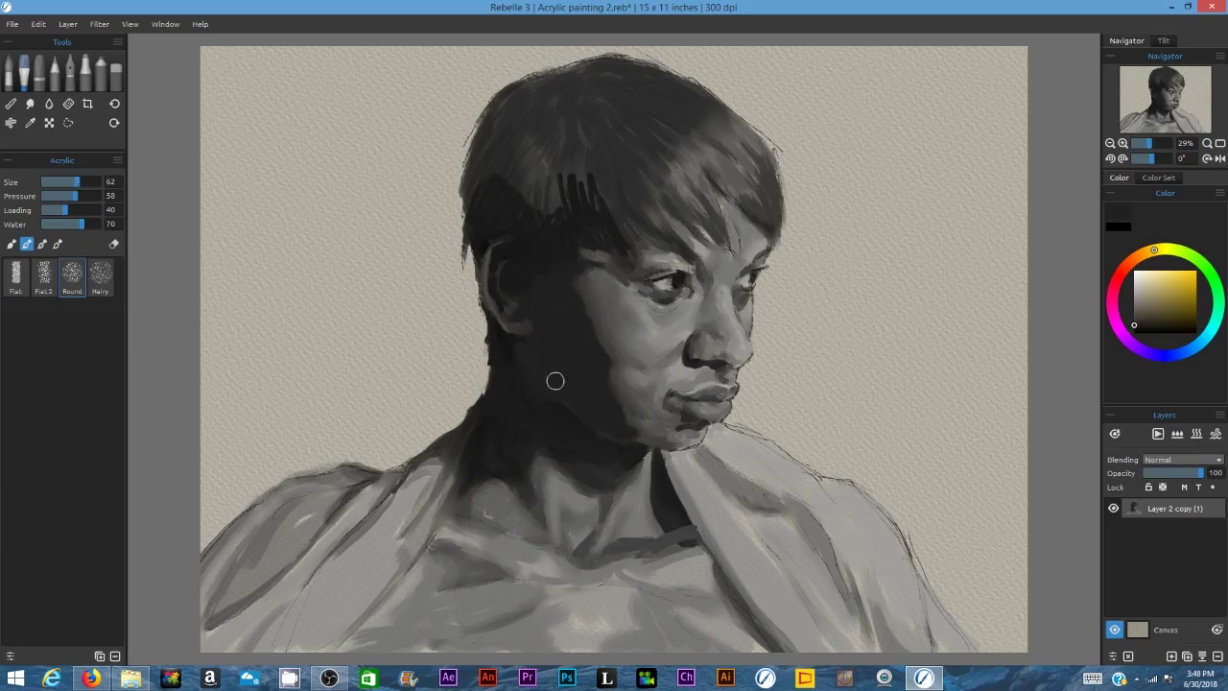
Step: Add dark-grey transitions along the cheek shadow and neck, and soften them with the hair using the soft Blend tool at size 57
drag(520, 491, 534, 504)
alt+click(572, 286)
drag(573, 287, 608, 347)
drag(621, 419, 633, 420)
drag(645, 429, 651, 435)
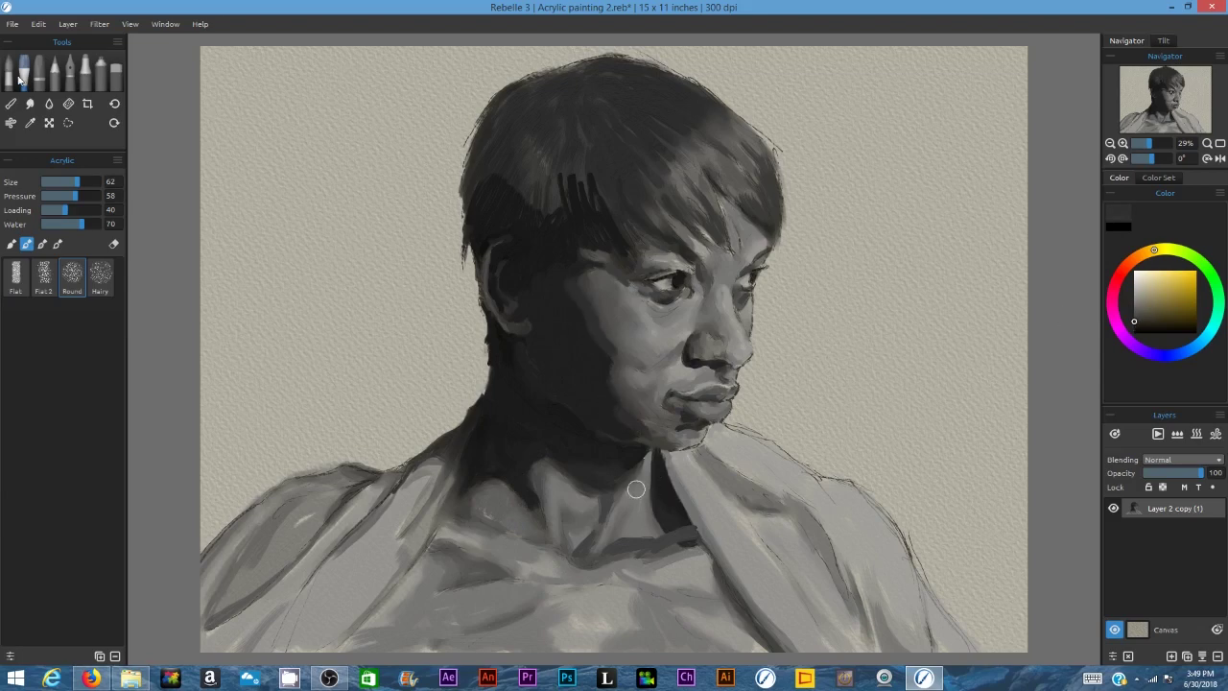
click(10, 103)
mouse_move(576, 309)
mouse_down()
mouse_move(639, 427)
mouse_move(562, 206)
mouse_move(518, 244)
mouse_move(597, 302)
mouse_move(633, 460)
mouse_move(547, 466)
mouse_move(495, 518)
mouse_move(672, 546)
mouse_move(587, 529)
mouse_move(533, 576)
mouse_move(370, 514)
mouse_up()
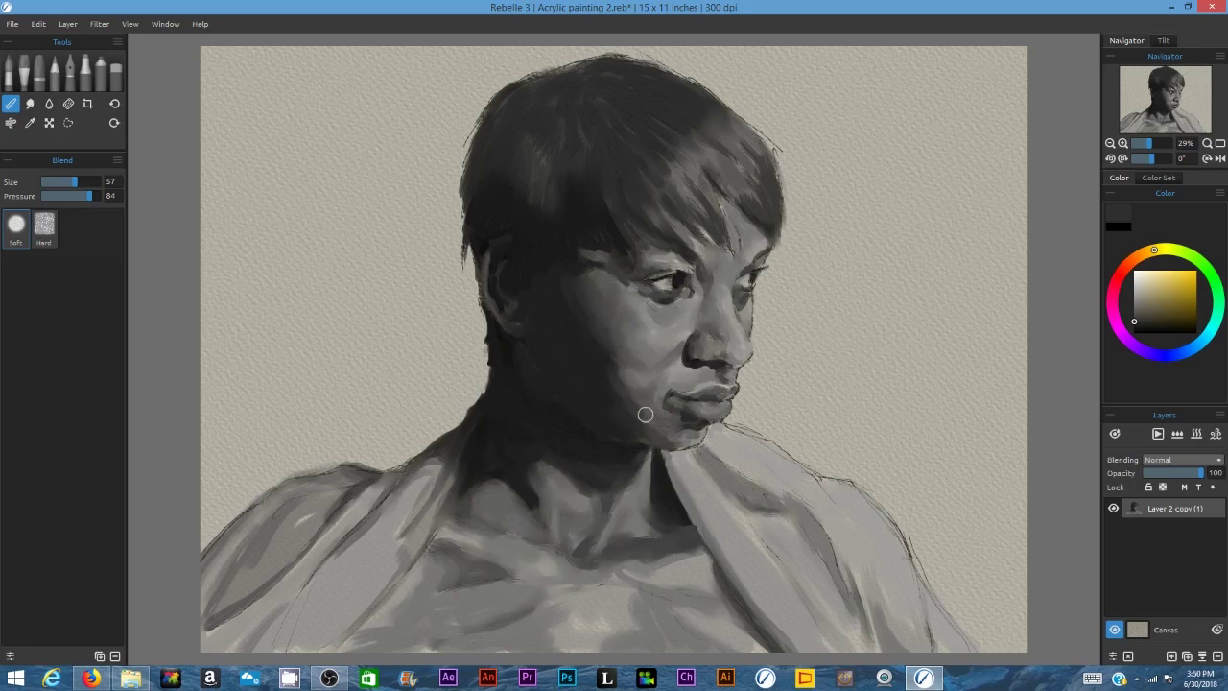
Step: Block in mid-grey background beside the nape and in front of the face with the Acrylic brush at size 62
click(24, 72)
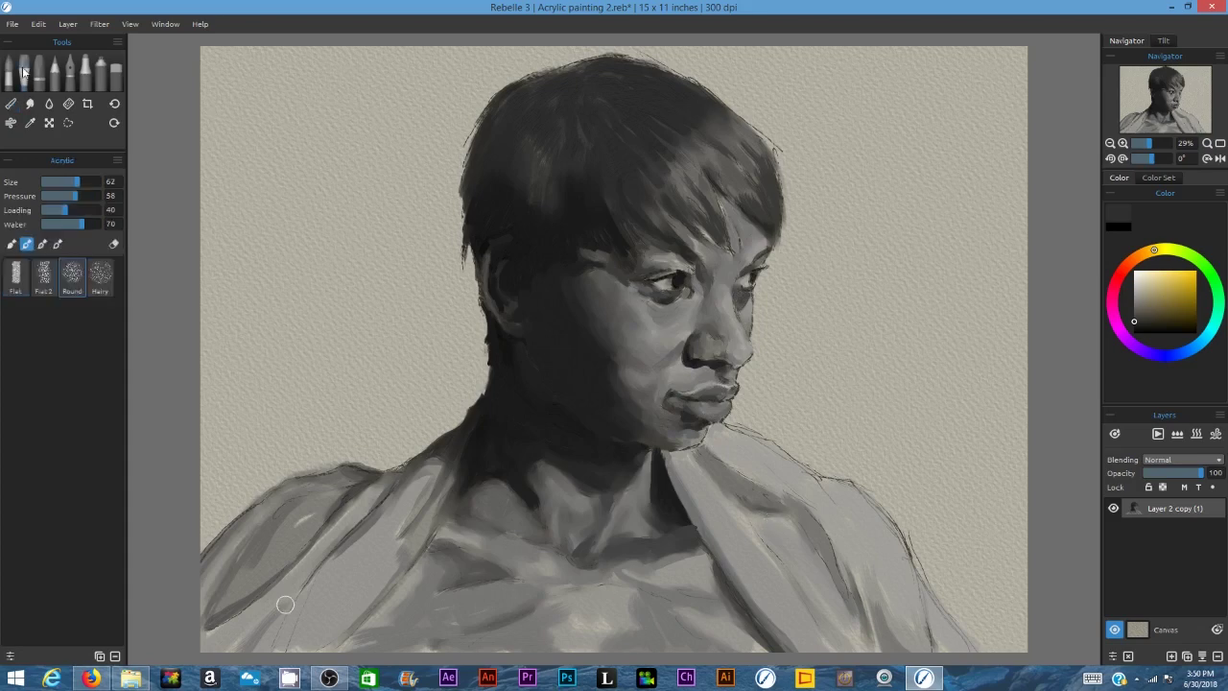
click(1134, 317)
click(1134, 312)
drag(473, 355, 484, 385)
click(1133, 308)
drag(472, 318, 485, 388)
drag(466, 278, 459, 383)
mouse_move(772, 284)
mouse_down()
mouse_move(770, 338)
mouse_move(746, 387)
mouse_up()
mouse_move(816, 286)
mouse_down()
mouse_move(784, 310)
mouse_move(804, 393)
mouse_up()
Step: Cut the grey background in along the chin, brow, fringe and nape with the brush at size 34
drag(77, 182, 63, 181)
mouse_move(741, 371)
mouse_down()
mouse_move(735, 412)
mouse_move(751, 423)
mouse_up()
drag(773, 265, 758, 287)
drag(786, 207, 766, 284)
drag(467, 250, 493, 382)
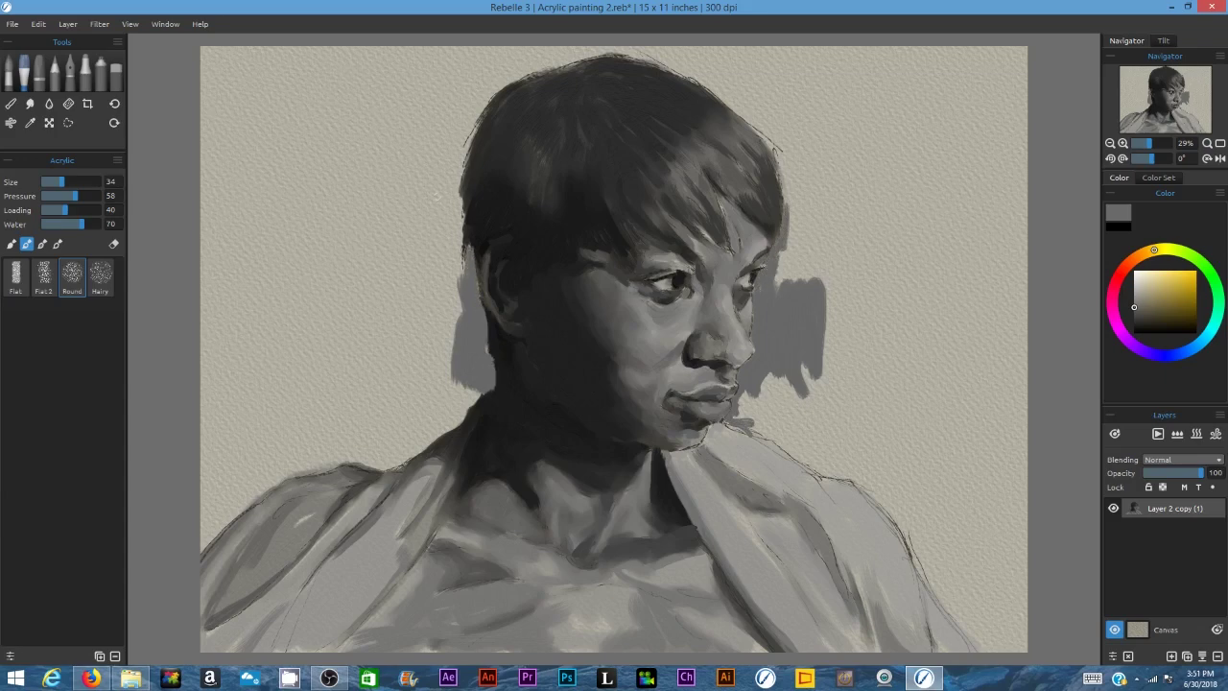
Step: Carry the grey background along the outline of the hair on the back and front of the head
drag(462, 274, 500, 83)
drag(461, 230, 494, 86)
mouse_move(767, 129)
mouse_down()
mouse_move(792, 211)
mouse_move(788, 259)
mouse_up()
drag(748, 110, 768, 148)
drag(715, 88, 763, 135)
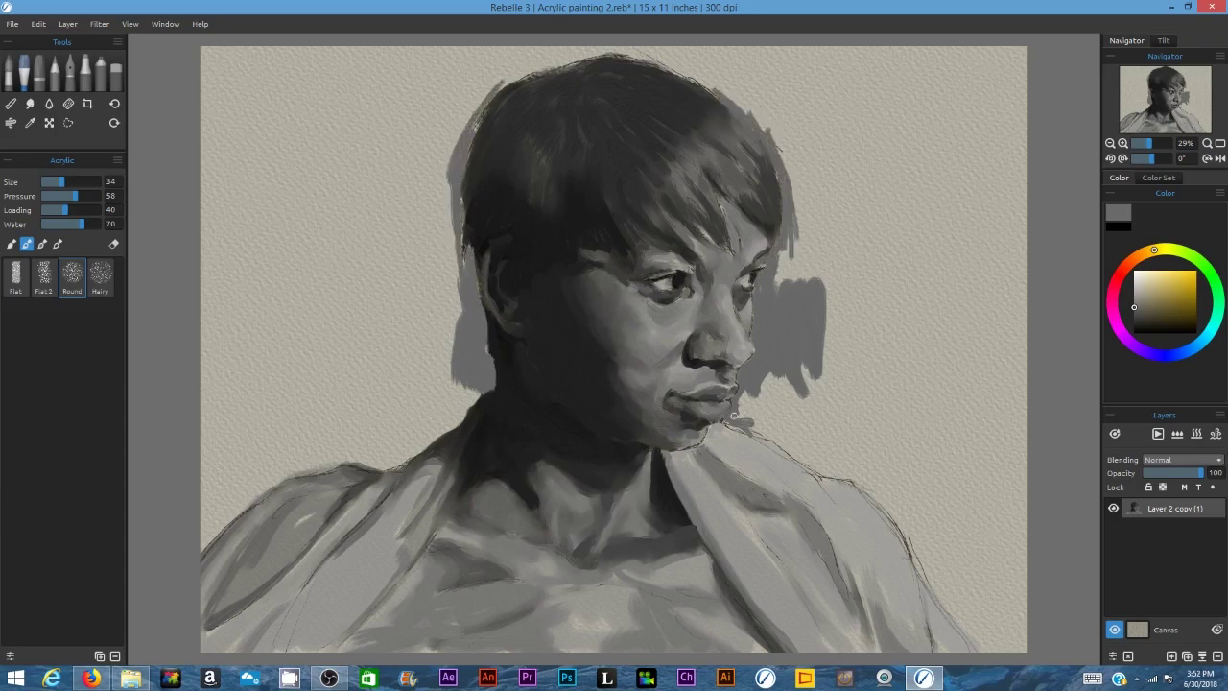
Step: Trace the grey background along the outer edges of both robe shoulders
mouse_move(749, 428)
mouse_down()
mouse_move(873, 490)
mouse_move(912, 549)
mouse_up()
mouse_move(345, 455)
mouse_down()
mouse_move(382, 465)
mouse_move(439, 437)
mouse_up()
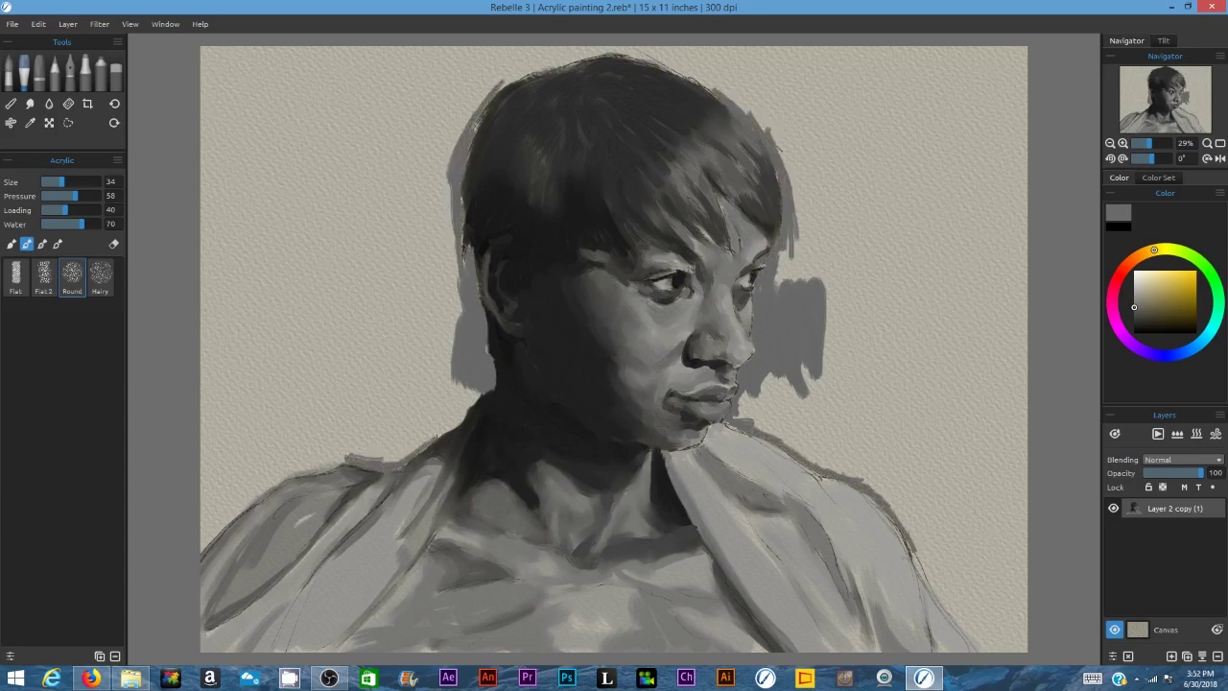
mouse_move(482, 393)
mouse_down()
mouse_move(402, 462)
mouse_move(250, 505)
mouse_move(201, 549)
mouse_up()
drag(274, 477, 195, 591)
Step: Widen the grey background above the near shoulder, behind the neck and in front of the face with the brush at size 76
key(])
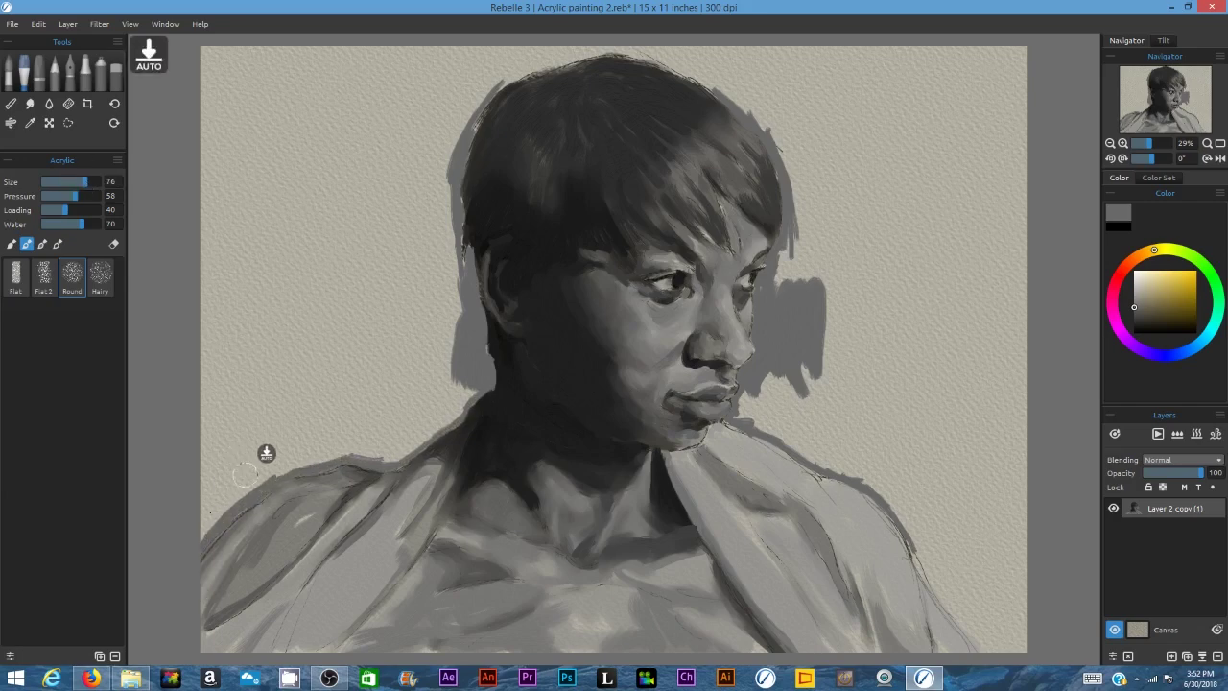
drag(251, 461, 196, 533)
drag(221, 373, 208, 460)
drag(245, 379, 226, 451)
mouse_move(442, 259)
mouse_down()
mouse_move(460, 346)
mouse_move(387, 450)
mouse_move(467, 388)
mouse_up()
drag(466, 383, 441, 419)
drag(787, 280, 786, 255)
mouse_move(780, 384)
mouse_down()
mouse_move(740, 411)
mouse_move(829, 455)
mouse_up()
drag(434, 147, 447, 263)
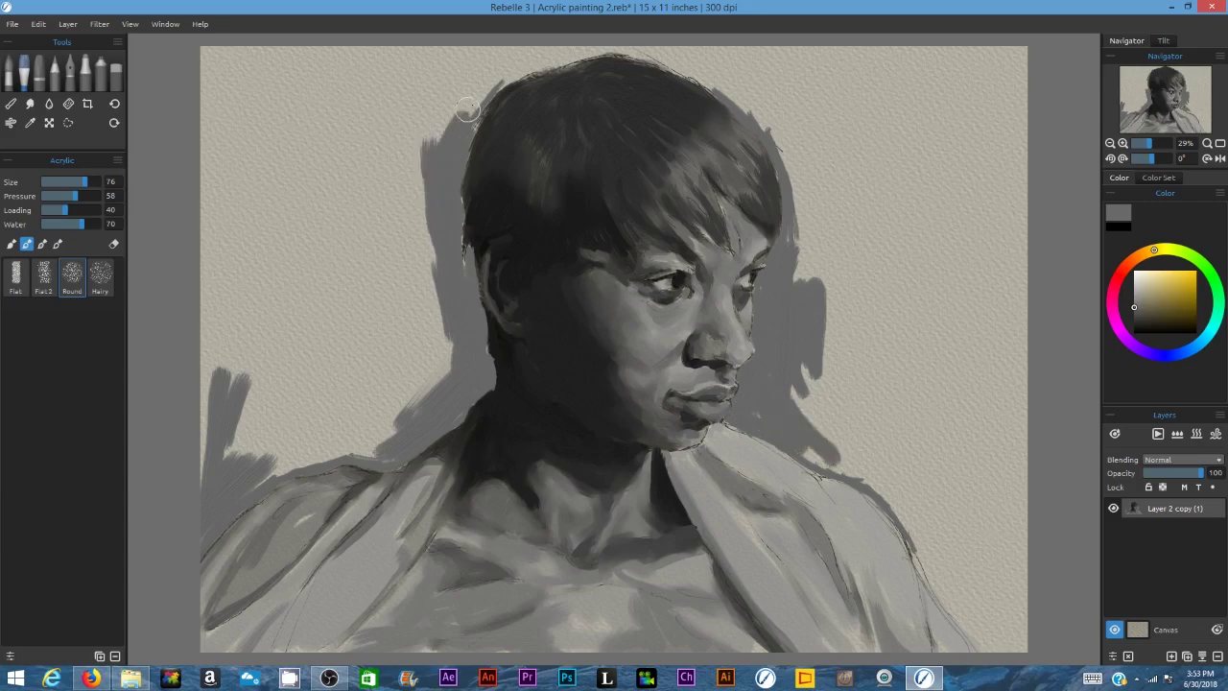
Step: Extend the grey background over the top of the head, further behind it and down above the far shoulder
drag(467, 113, 763, 86)
drag(667, 57, 787, 159)
drag(443, 144, 412, 329)
drag(423, 171, 364, 408)
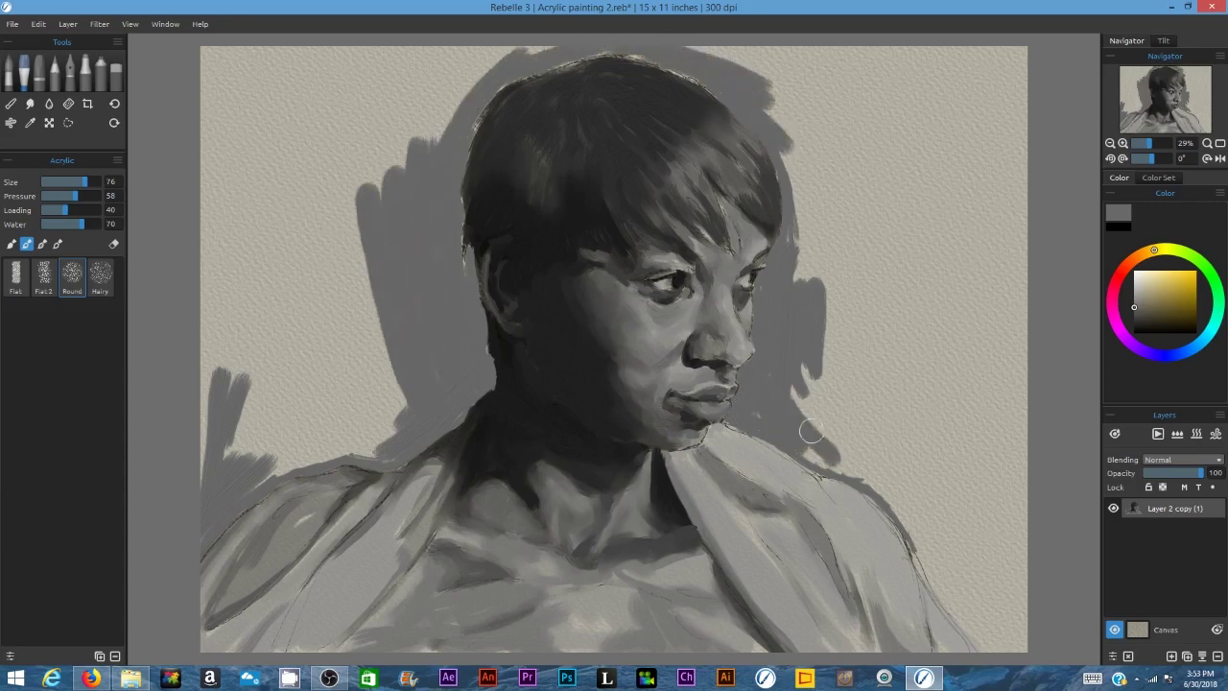
drag(794, 374, 906, 504)
Step: Retouch the near cheek, nose tip and nose bridge in sampled greys with the brush at size 38
drag(87, 182, 63, 183)
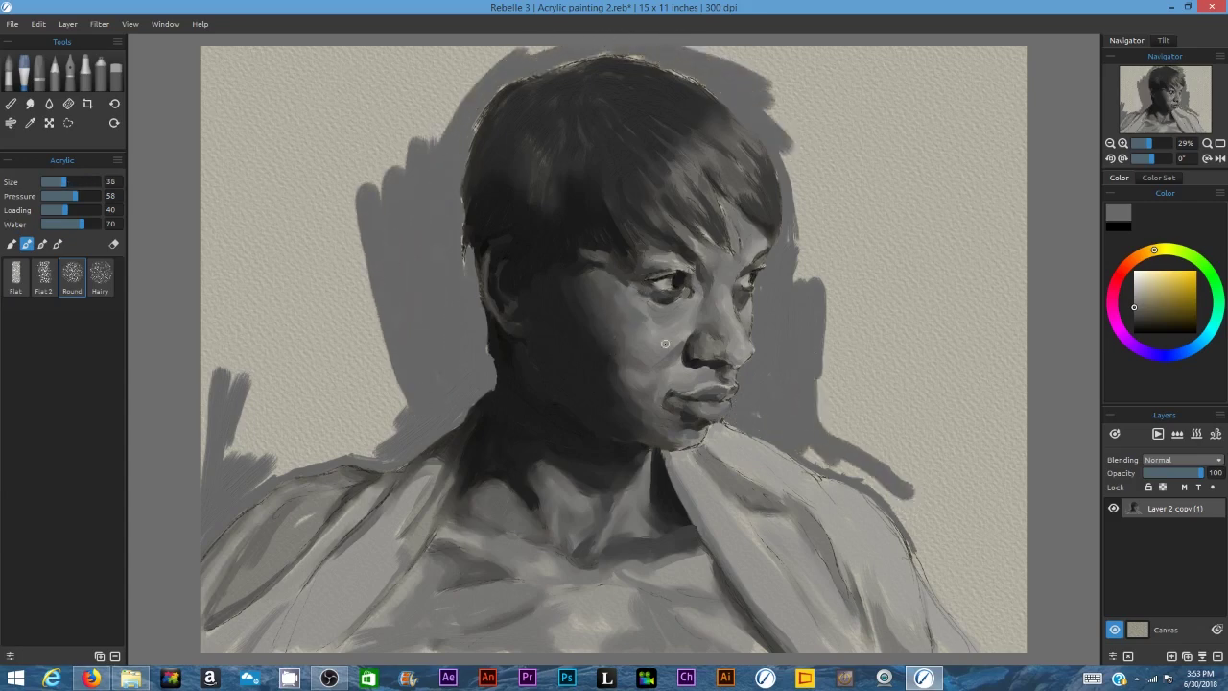
drag(667, 344, 684, 341)
alt+click(745, 356)
drag(747, 338, 748, 349)
alt+click(743, 338)
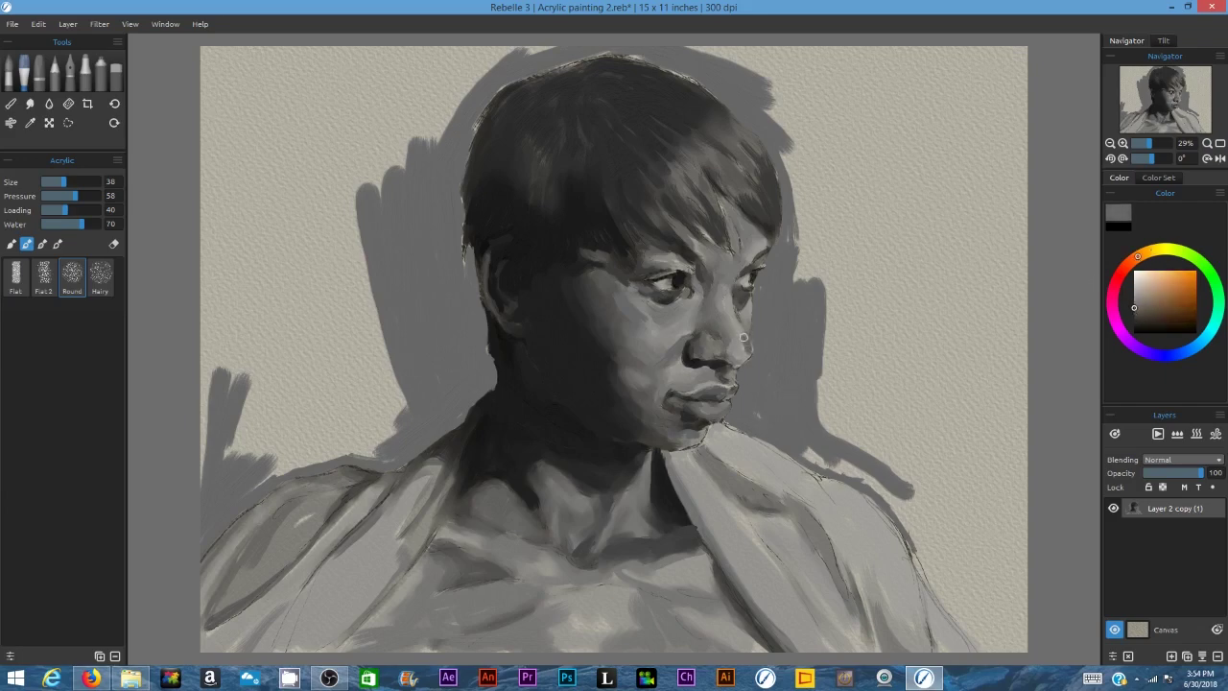
alt+click(741, 333)
drag(727, 292, 733, 321)
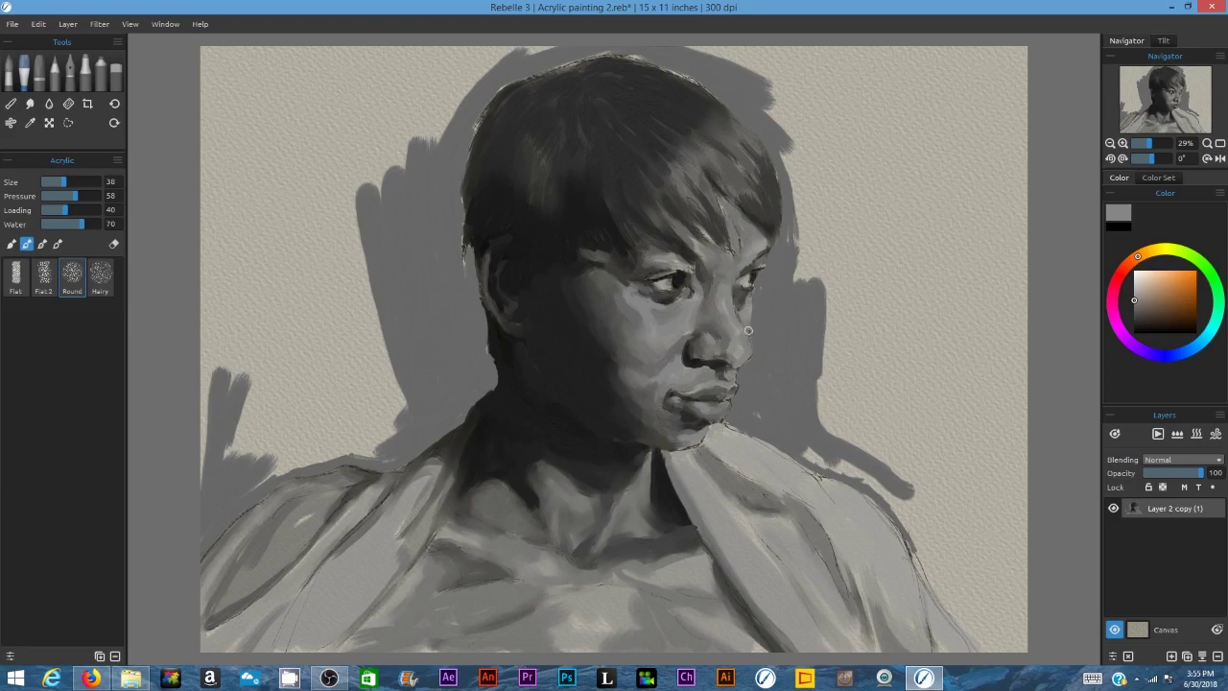
Step: Add lighter grey highlights under the near eye and on the cheek beside the nose
alt+click(683, 311)
drag(656, 325, 673, 326)
mouse_move(674, 327)
mouse_down()
mouse_move(693, 304)
mouse_move(648, 307)
mouse_up()
drag(672, 357, 680, 363)
Step: Set the brush to pressure 71, loading 64 and water 83, and paint a light highlight down the nose
click(89, 223)
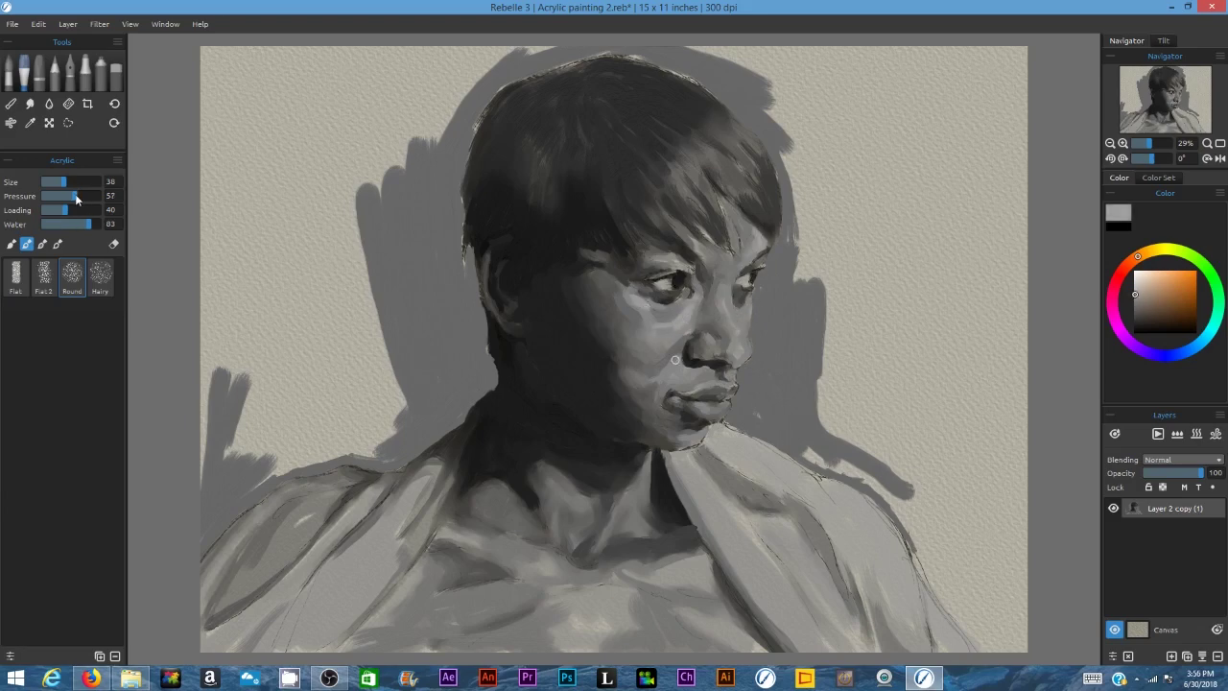
drag(75, 196, 63, 196)
drag(65, 210, 79, 210)
drag(723, 300, 744, 338)
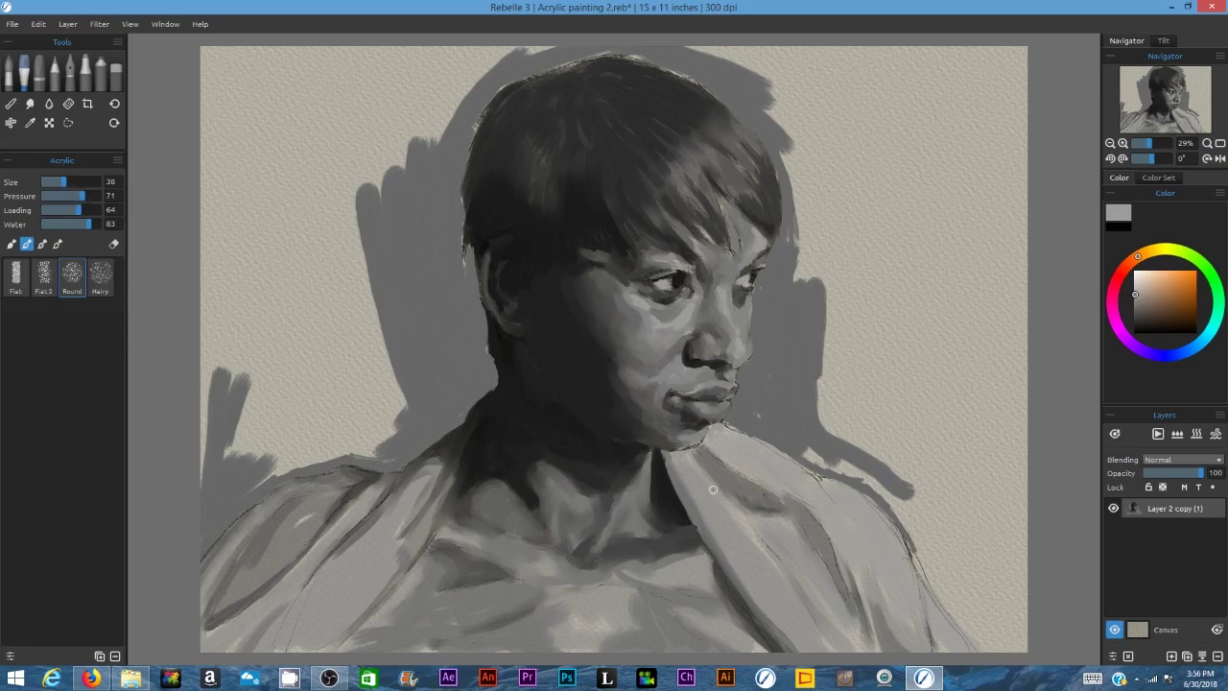
Step: Deepen the jawline, the side of the neck and the under-jaw shadow with sampled near-black, enlarging the brush to size 64
alt+click(720, 281)
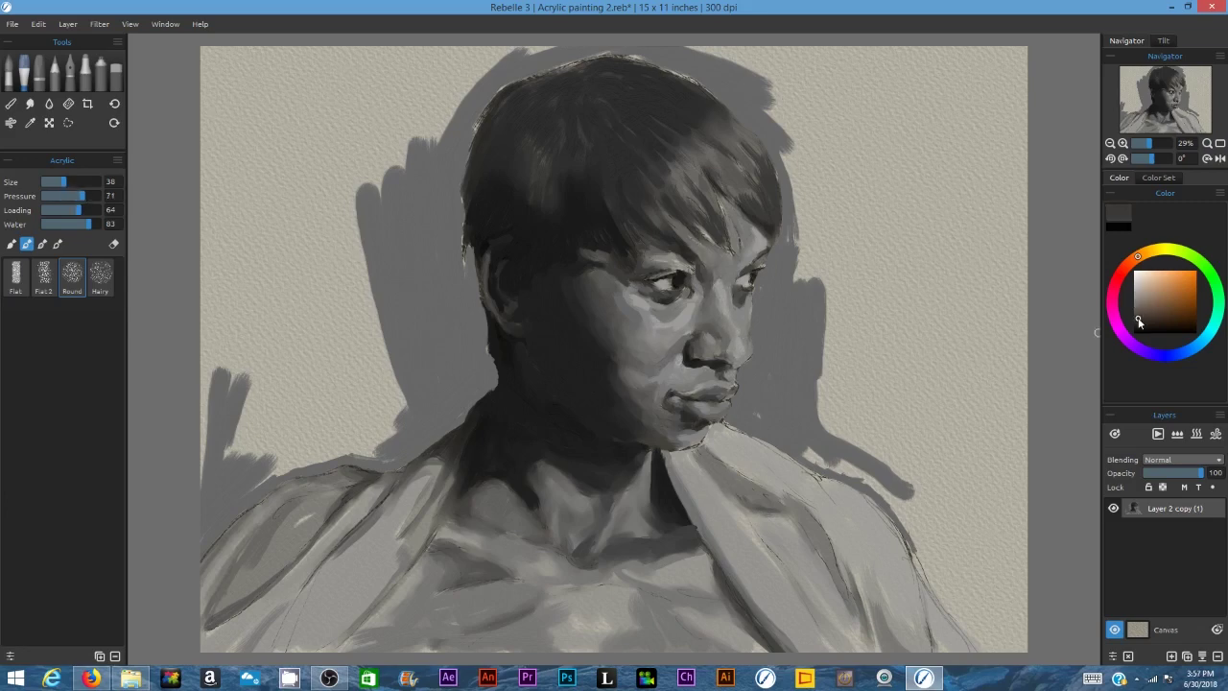
alt+click(705, 353)
drag(637, 438, 613, 441)
mouse_move(539, 372)
mouse_down()
mouse_move(526, 340)
mouse_move(538, 365)
mouse_up()
alt+click(534, 349)
key(bracketright)
key(bracketright)
key(bracketright)
key(bracketright)
key(bracketright)
mouse_move(627, 458)
mouse_down()
mouse_move(624, 445)
mouse_move(633, 449)
mouse_move(593, 434)
mouse_move(626, 443)
mouse_move(608, 471)
mouse_up()
alt+click(653, 482)
alt+click(580, 451)
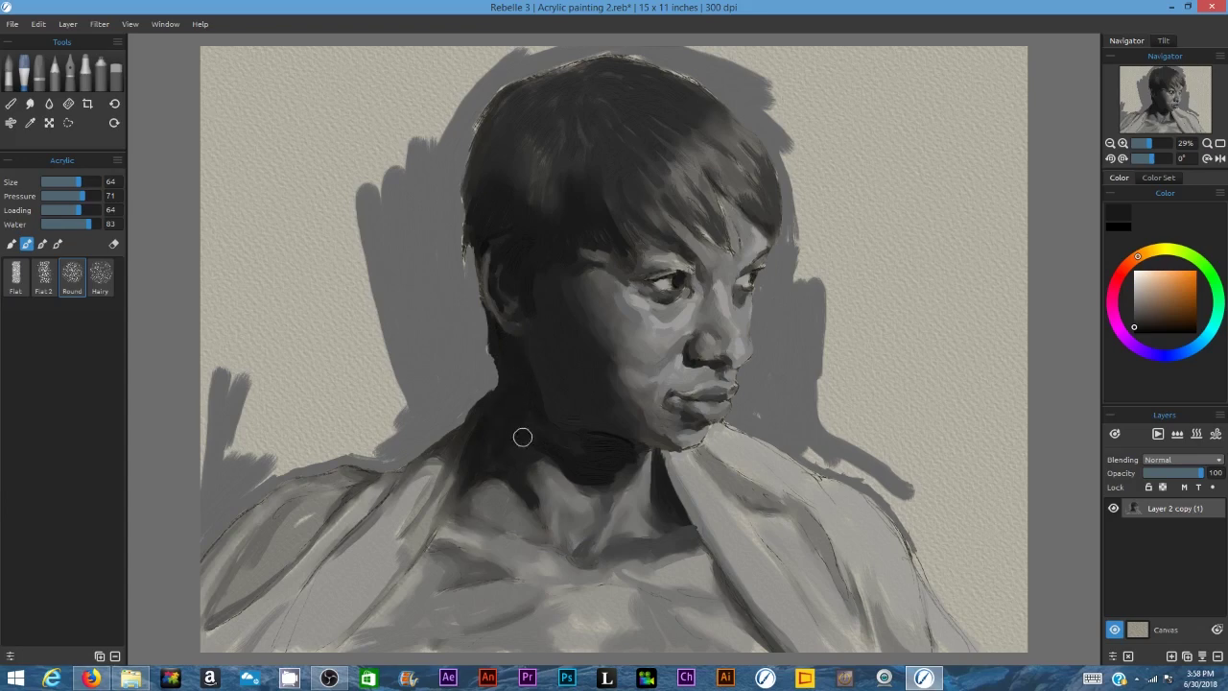
Step: Recut the nape edge in background grey, and darken the neck and the back of the hair with sampled near-black
alt+click(433, 342)
drag(488, 356, 491, 377)
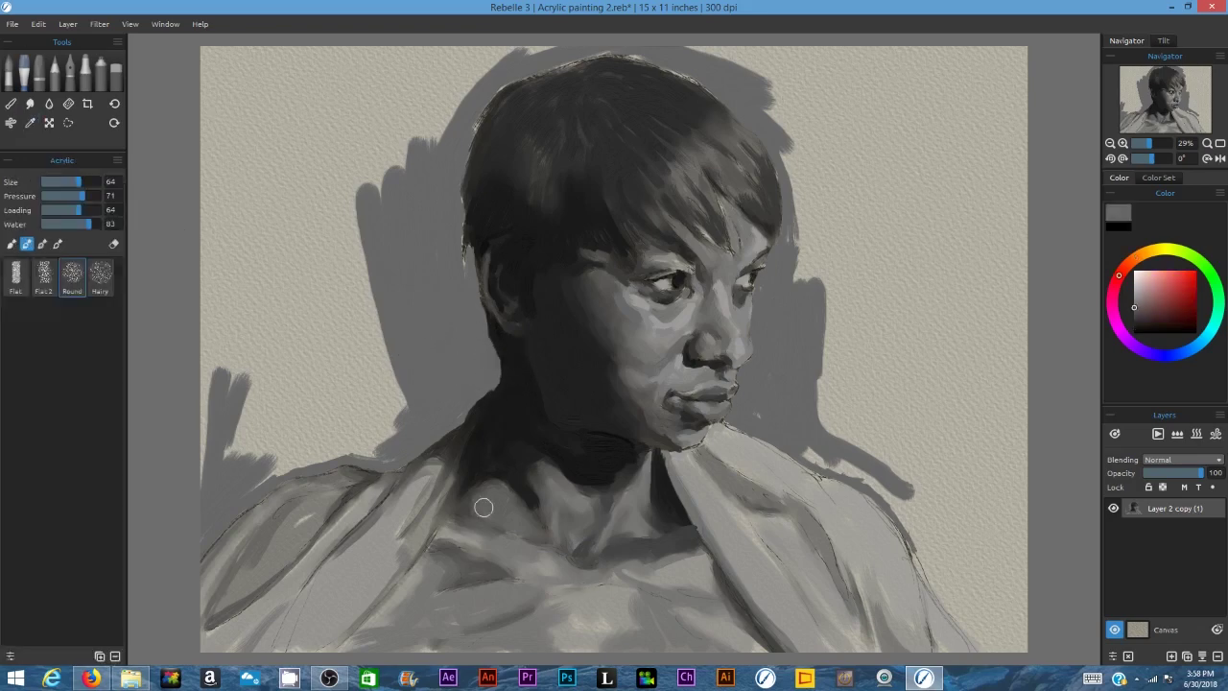
alt+click(638, 468)
mouse_move(638, 467)
mouse_down()
mouse_move(597, 483)
mouse_move(483, 445)
mouse_up()
drag(490, 214, 599, 183)
Step: Soften the neck shadow, the back of the hair and the temple hairline with the soft Blend tool at size 57
key(b)
drag(535, 355, 574, 437)
drag(547, 175, 524, 86)
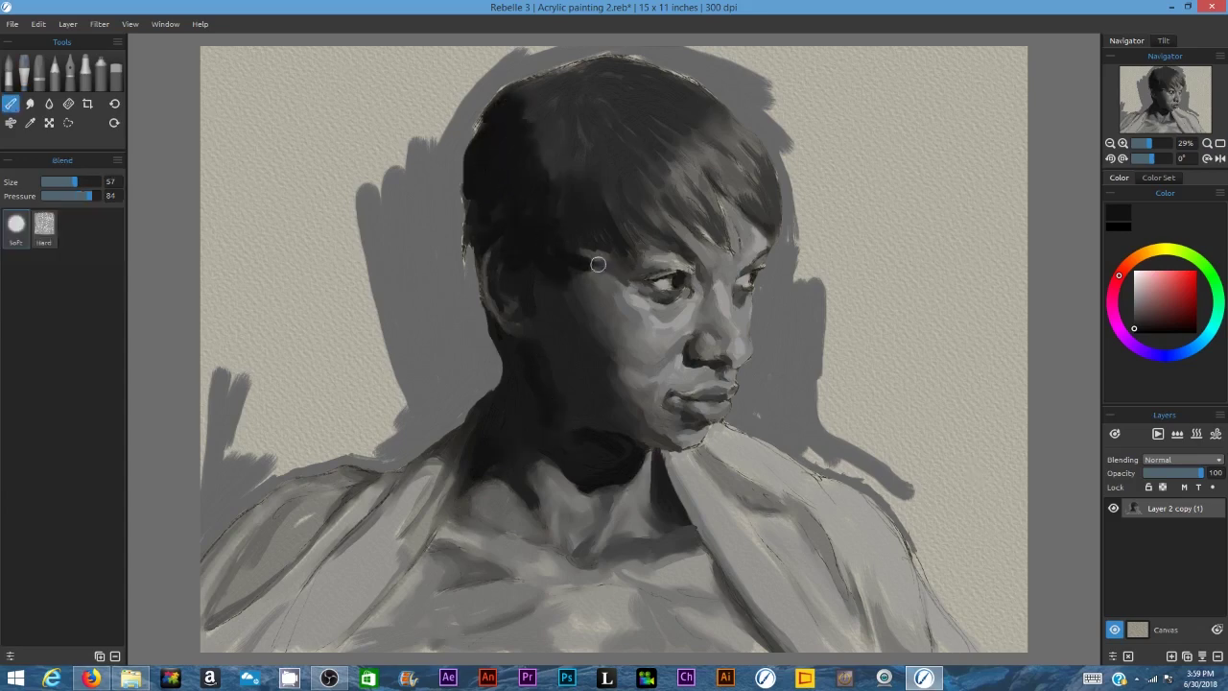
drag(599, 264, 585, 254)
Step: Paint dark to mid-grey shadows along the near collarbone with the Acrylic brush at size 64
click(25, 64)
click(1134, 323)
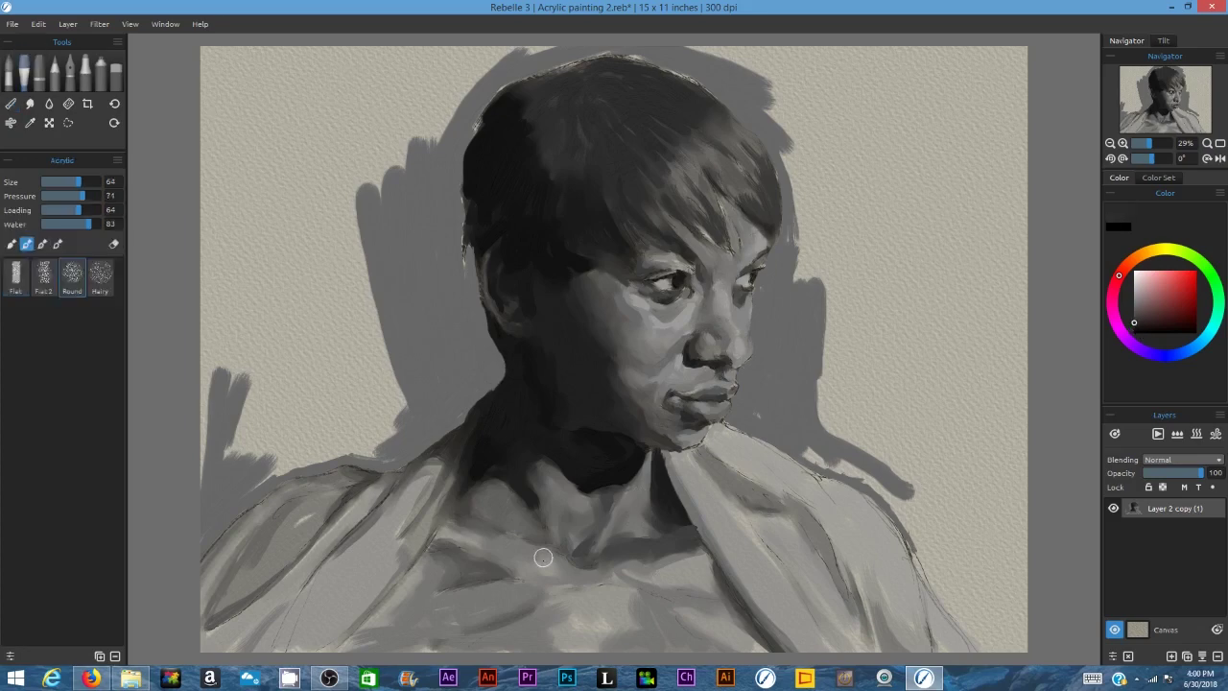
click(1134, 319)
mouse_move(560, 553)
mouse_down()
mouse_move(539, 573)
mouse_move(565, 562)
mouse_move(503, 541)
mouse_up()
click(1134, 308)
drag(470, 548, 437, 542)
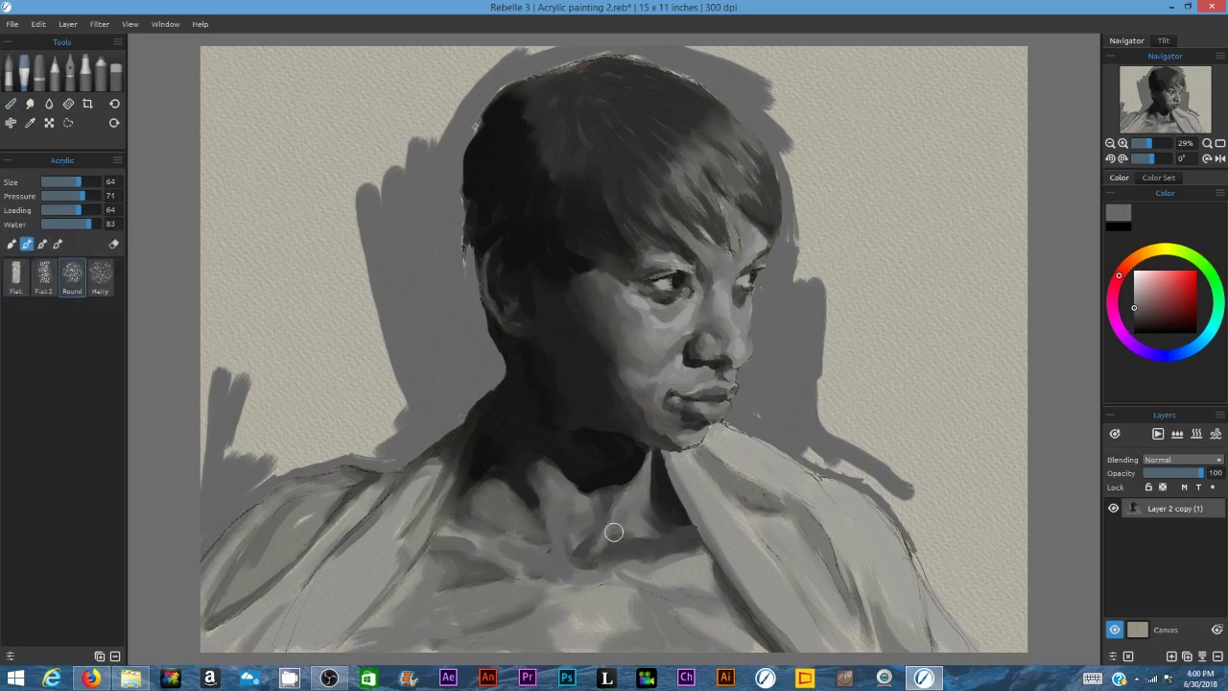
Step: Add mid-grey strokes to the neck hollow and a lighter grey across the upper chest
drag(614, 532, 637, 522)
click(1135, 302)
mouse_move(661, 602)
mouse_down()
mouse_move(619, 569)
mouse_move(609, 587)
mouse_up()
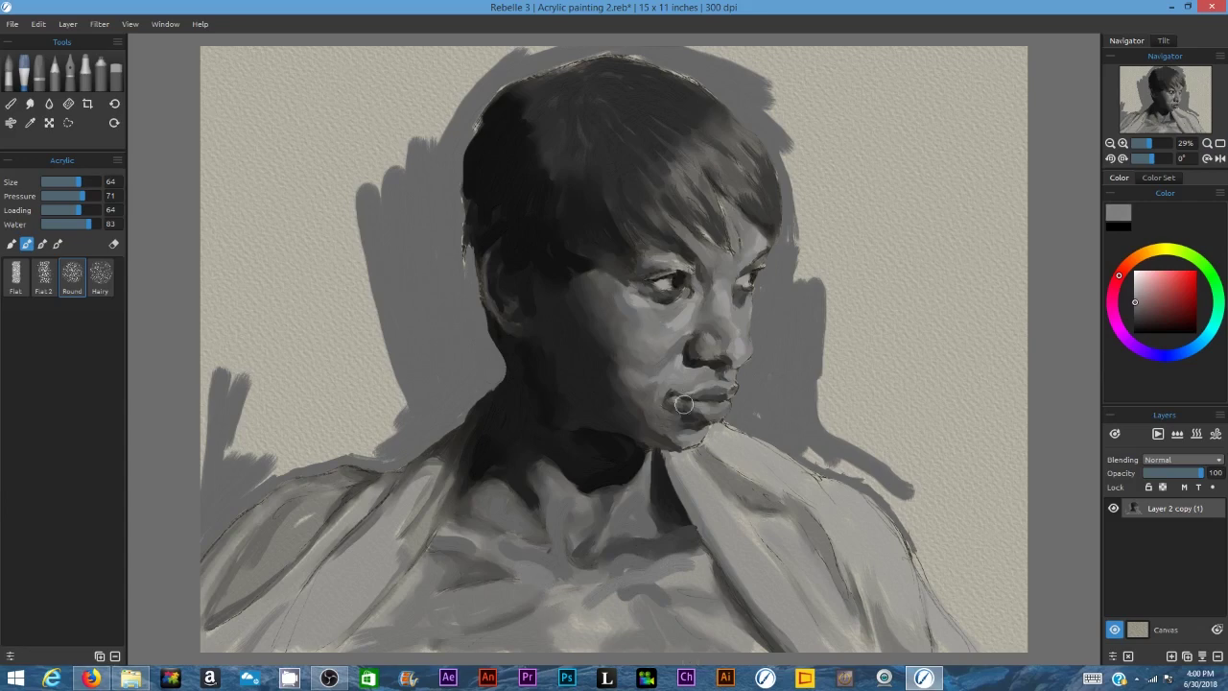
Step: Rework the cheek, the brow area above the nose and the under-eye area with mid-grey strokes
alt+click(654, 376)
click(1134, 304)
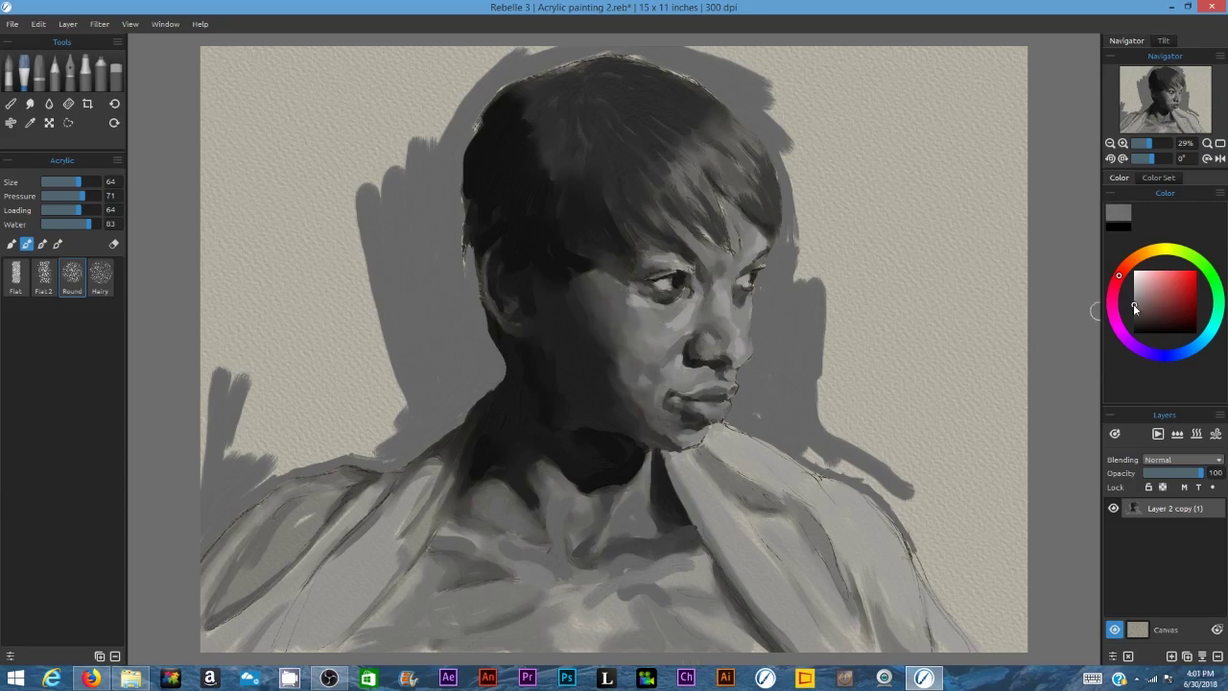
drag(720, 263, 720, 273)
click(1133, 310)
drag(657, 362, 645, 368)
drag(664, 307, 653, 315)
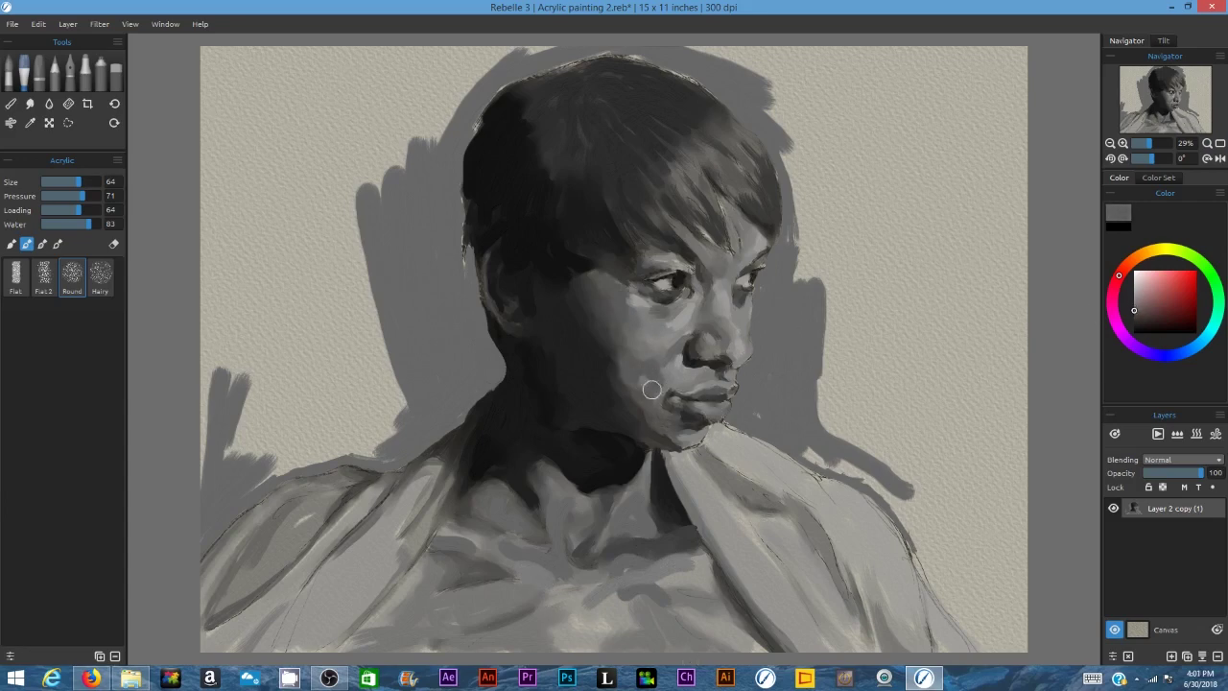
Step: Paint mid-grey strokes beside the mouth corner and nose with the Acrylic brush at size 42
click(67, 181)
click(1134, 313)
drag(668, 382, 677, 380)
click(1134, 305)
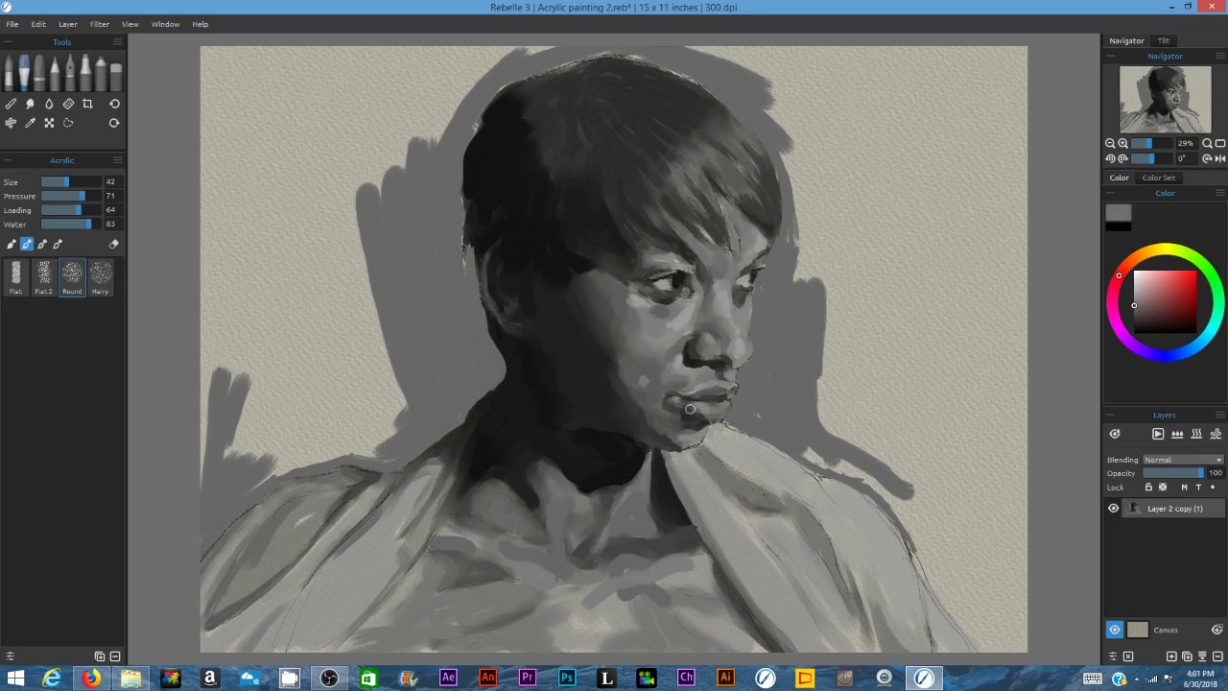
alt+click(737, 338)
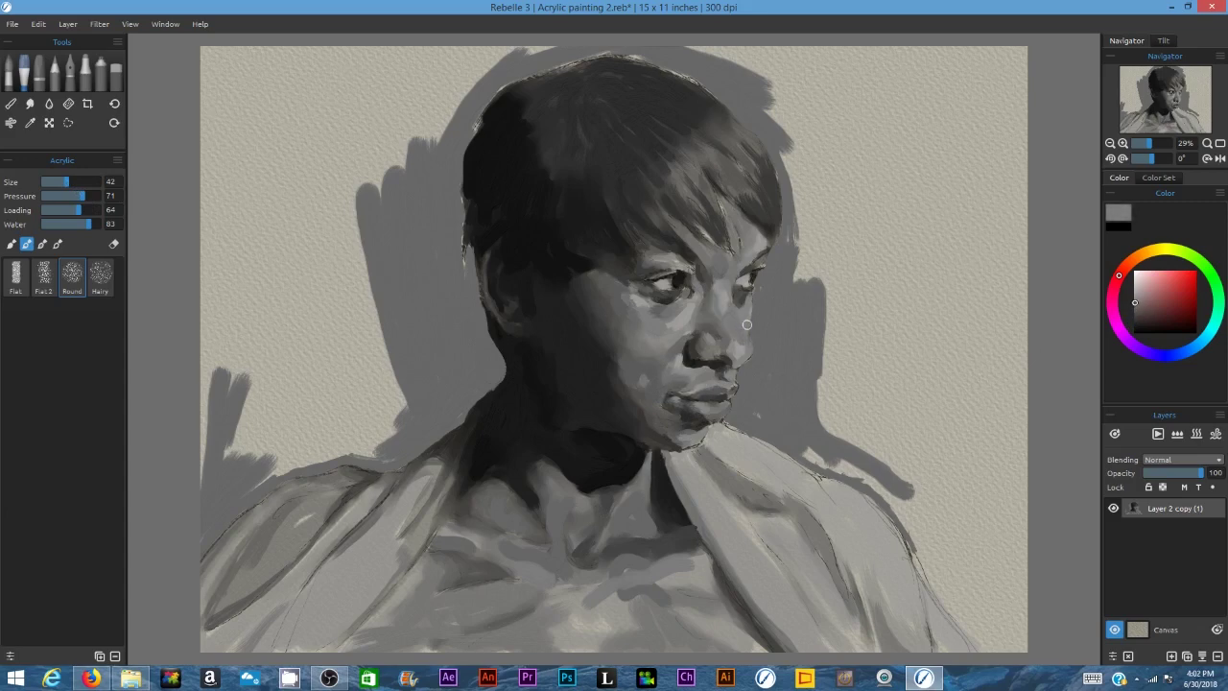
click(1135, 312)
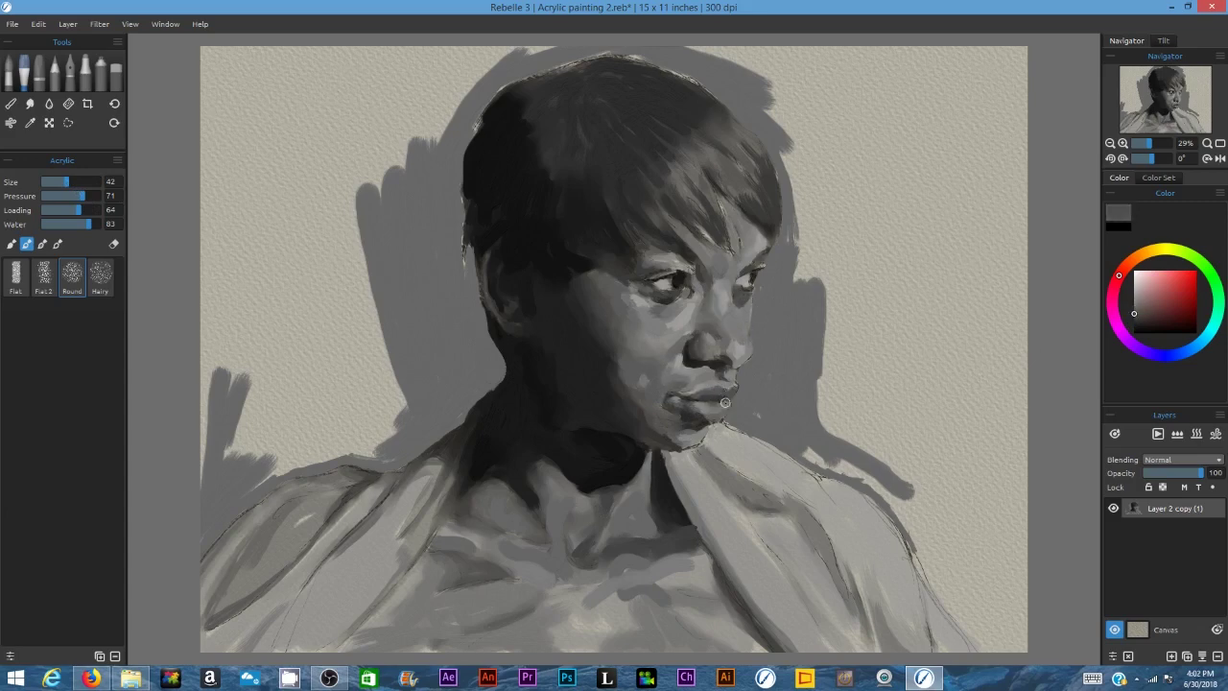
Step: Deepen the temple hairline and the outer end of the near eyebrow with dark grey strokes
click(1134, 317)
click(1134, 328)
mouse_move(583, 263)
mouse_down()
mouse_move(623, 279)
mouse_move(603, 269)
mouse_move(567, 296)
mouse_up()
click(1135, 324)
click(1133, 330)
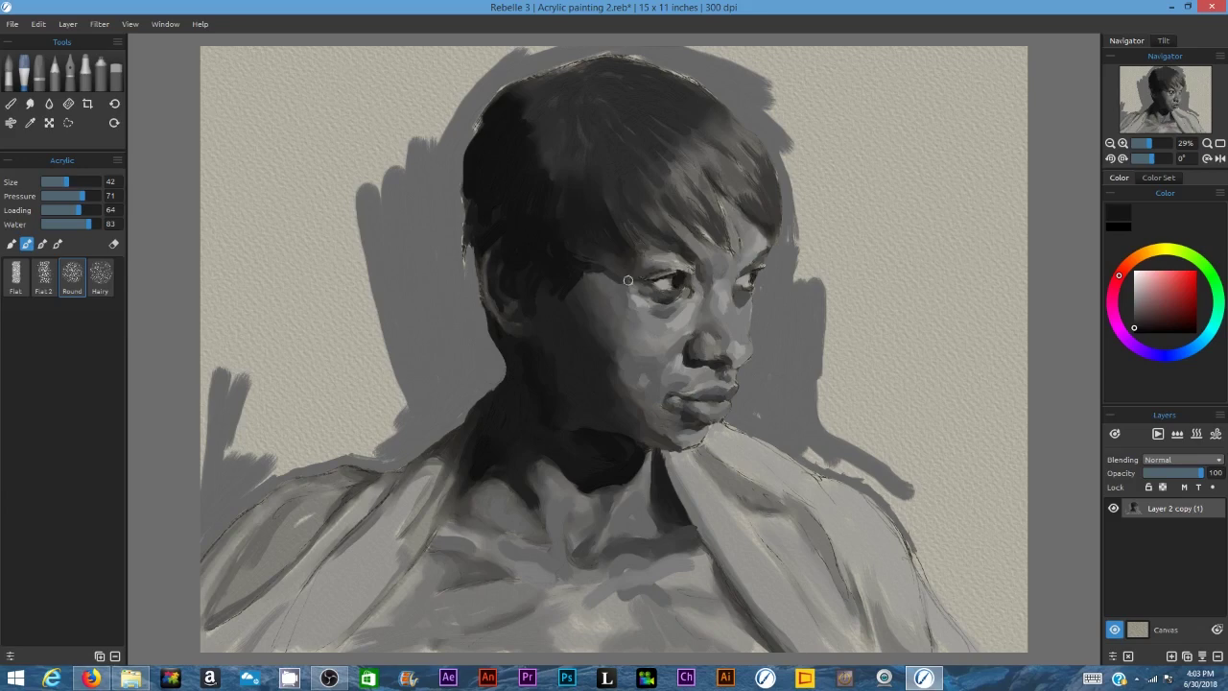
click(1133, 325)
drag(642, 262, 622, 272)
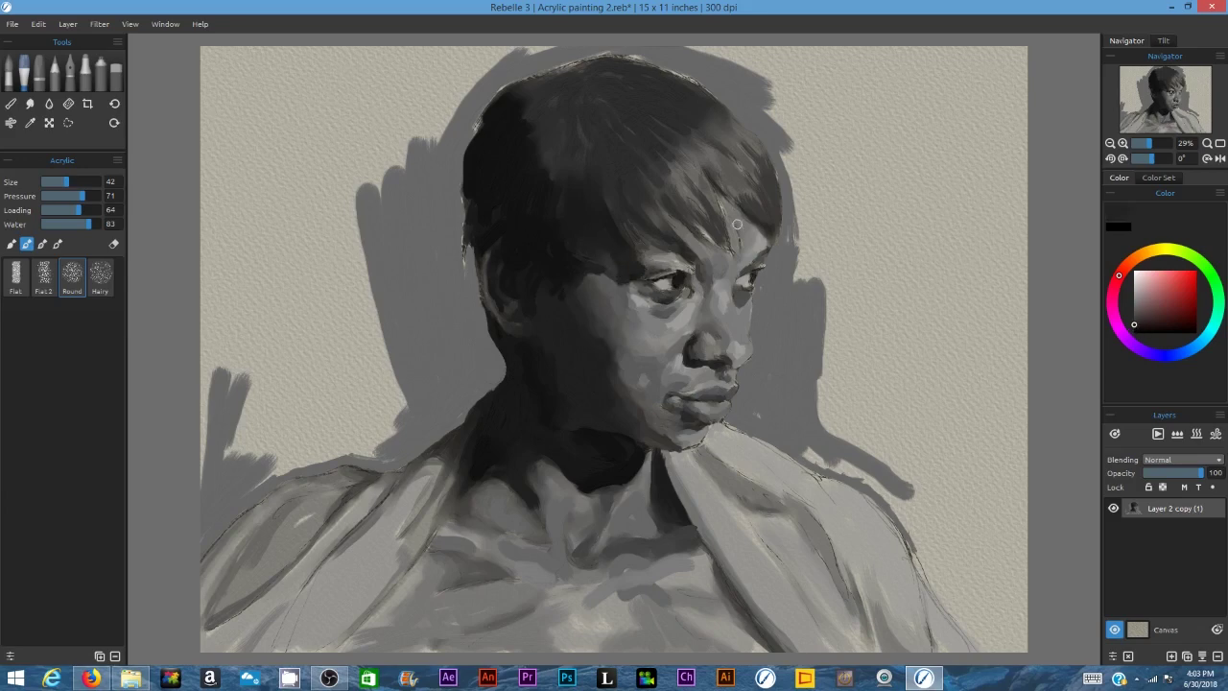
Step: Add black accents along the nape, jawline and back of the neck with the Acrylic brush at size 24
key([)
key([)
key([)
click(1134, 332)
drag(490, 313, 499, 352)
drag(603, 434, 651, 448)
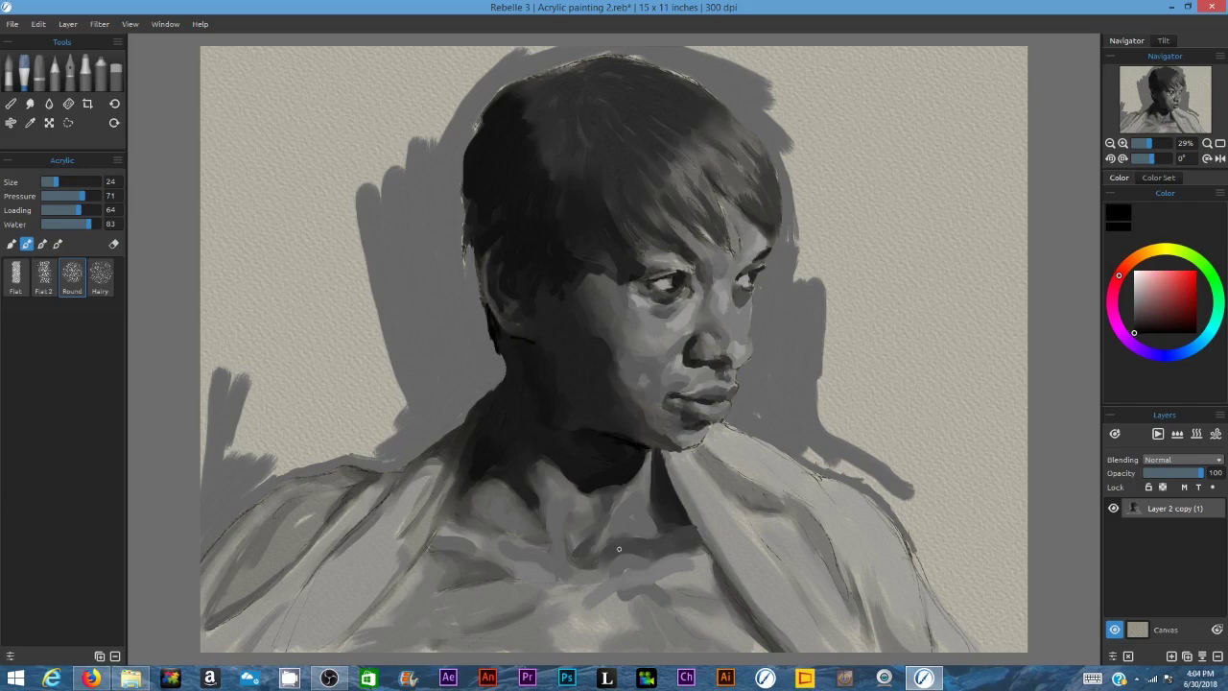
drag(507, 369, 491, 424)
drag(470, 413, 503, 383)
Step: Touch the near eye with sampled grey, and darken the ear's back edge with the 5B Pencil in dark grey
alt+click(671, 298)
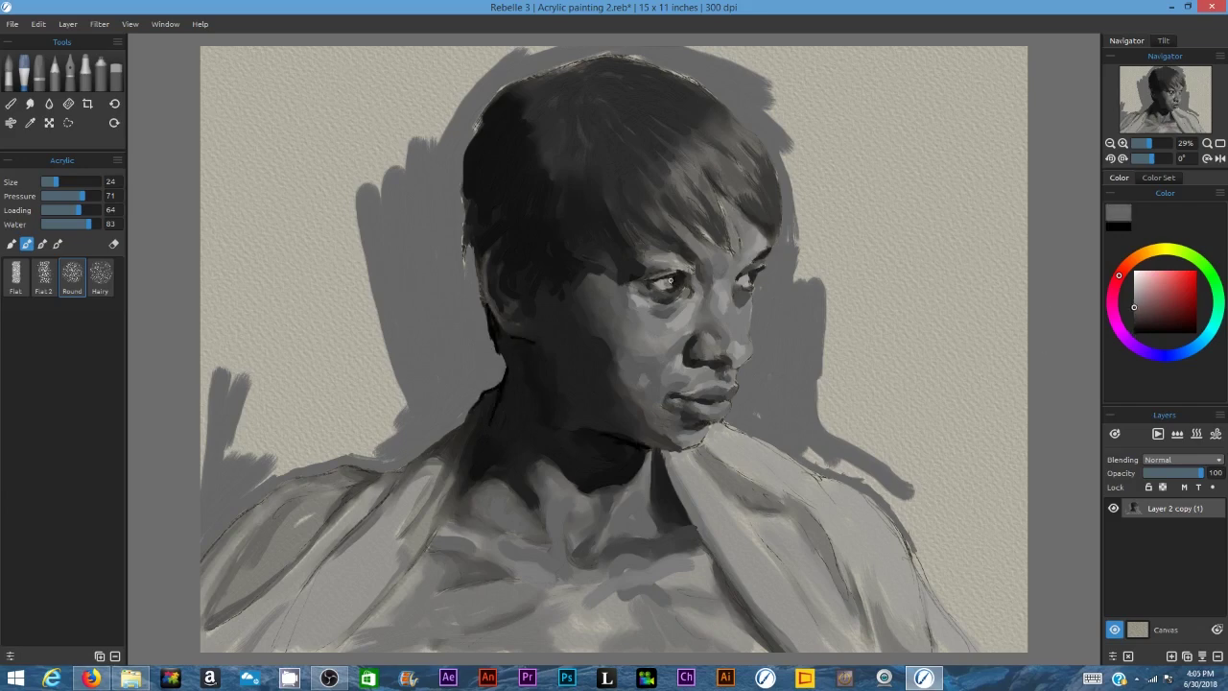
drag(668, 283, 661, 285)
click(58, 76)
alt+click(757, 288)
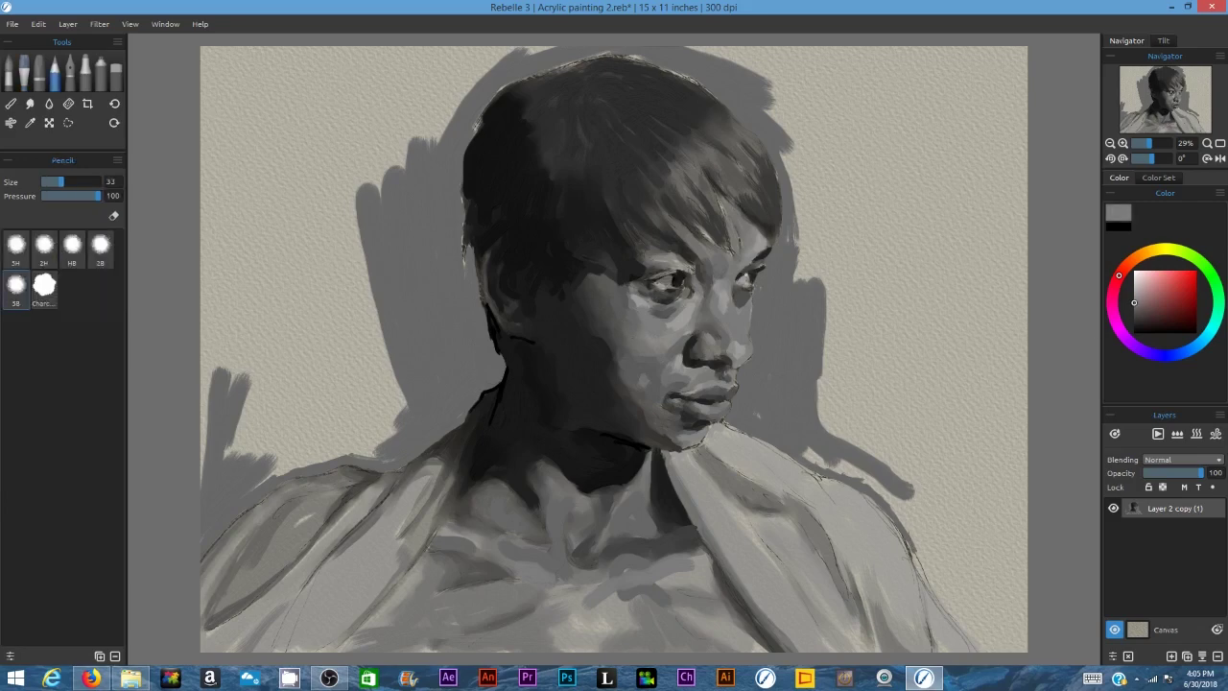
drag(1136, 315, 1114, 320)
click(1133, 326)
click(72, 181)
drag(499, 324, 482, 286)
Step: Strengthen the back of the neck, nape and crown outline in near-black and black with the charcoal Pencil at size 78
click(44, 286)
click(86, 181)
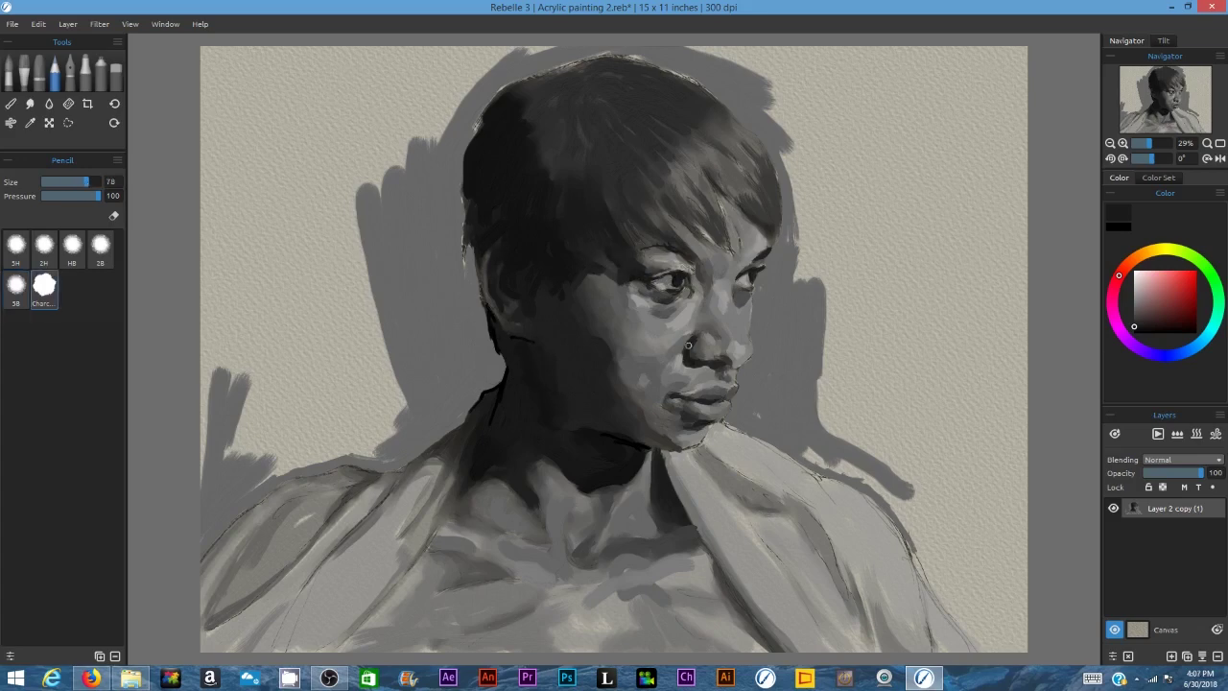
mouse_move(453, 510)
mouse_down()
mouse_move(505, 386)
mouse_move(493, 415)
mouse_up()
click(1148, 333)
drag(491, 315, 500, 355)
drag(506, 102, 585, 61)
Step: Refine the near eye and its upper lid in sampled greys with the charcoal Pencil at size 49
click(70, 181)
alt+click(670, 285)
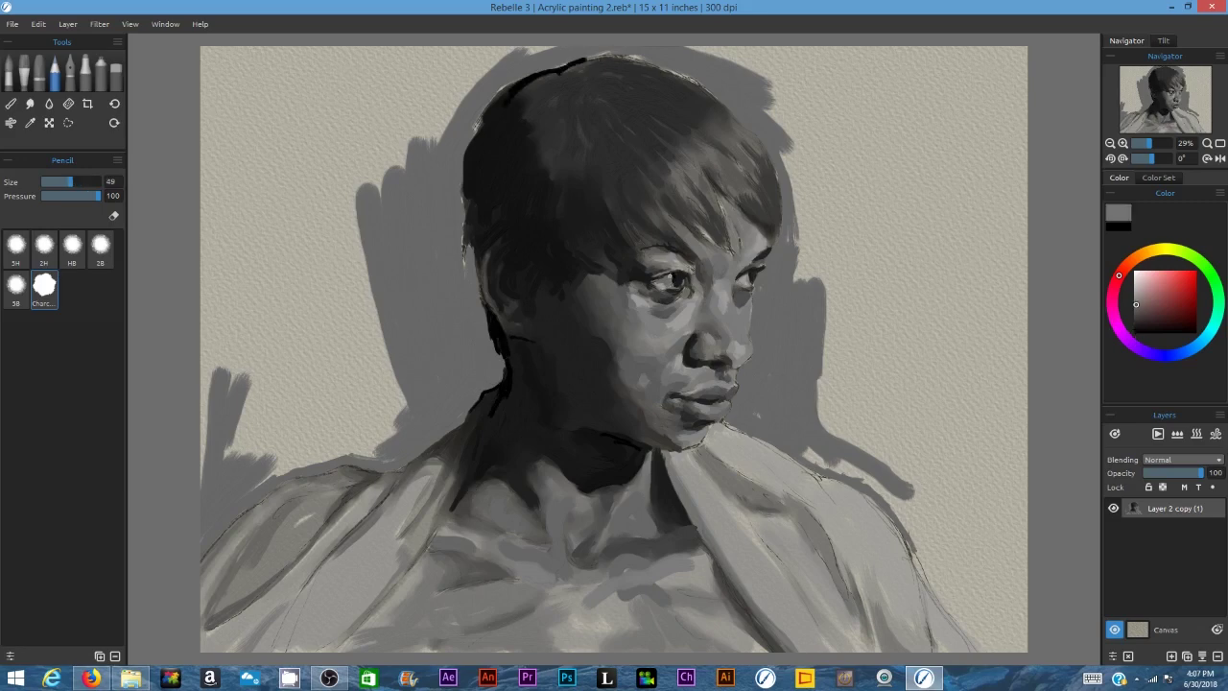
alt+click(671, 281)
alt+click(670, 280)
alt+click(662, 310)
alt+click(690, 271)
mouse_move(685, 269)
mouse_down()
mouse_move(663, 266)
mouse_move(680, 266)
mouse_up()
alt+click(669, 266)
alt+click(669, 262)
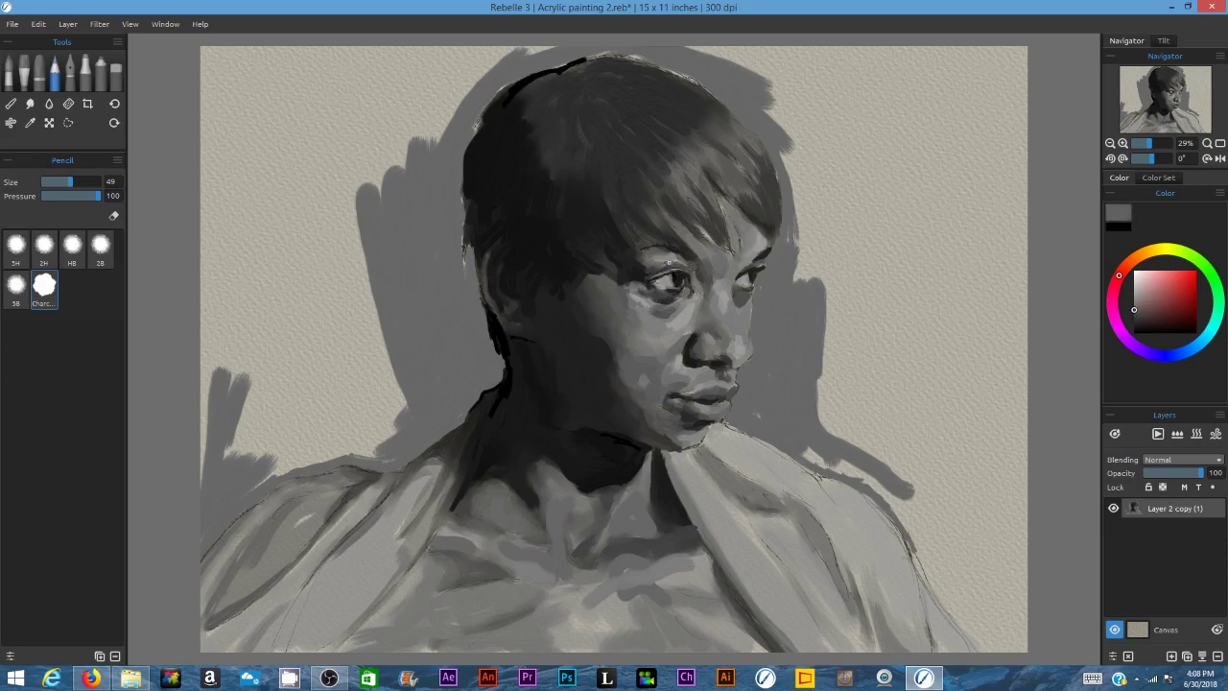
Step: Model the nose bridge, nostril and upper lip with mid to dark sampled greys
click(1133, 307)
alt+click(720, 310)
mouse_move(719, 309)
mouse_down()
mouse_move(717, 293)
mouse_move(717, 312)
mouse_up()
click(1134, 302)
alt+click(721, 283)
alt+click(694, 341)
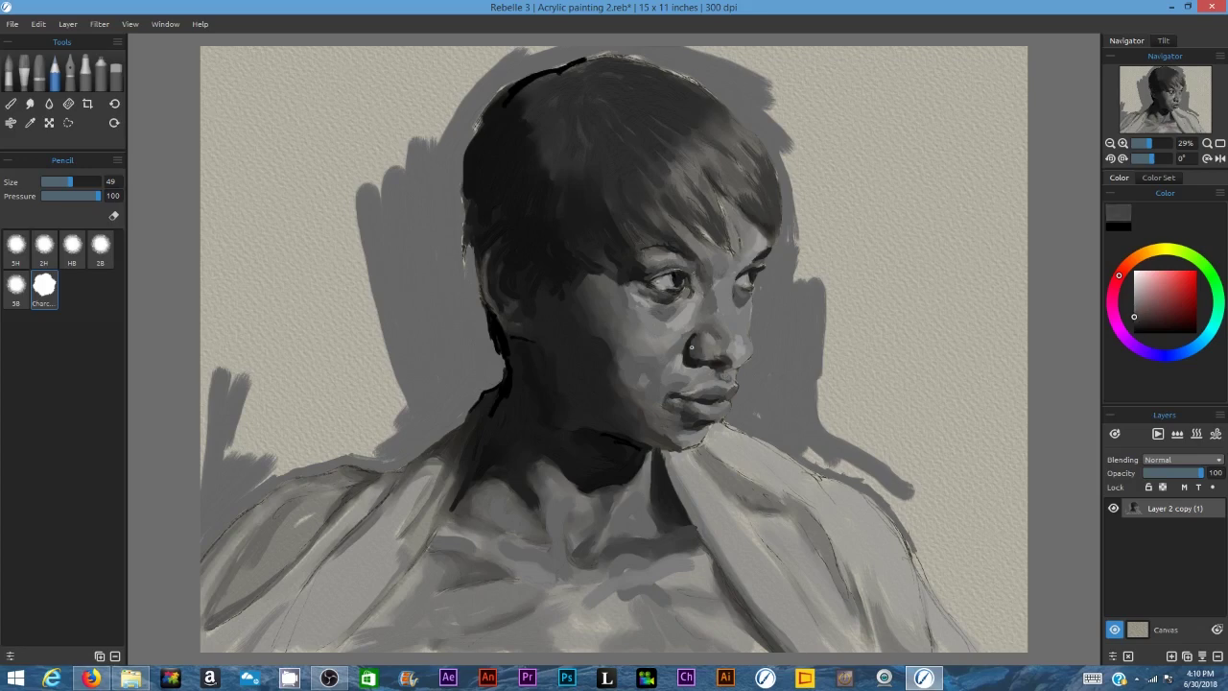
alt+click(699, 334)
alt+click(724, 372)
Step: Draw near-black lines on the near upper eyelid, the hair edge behind the ear, the fringe tip and under the chin
drag(673, 274, 648, 278)
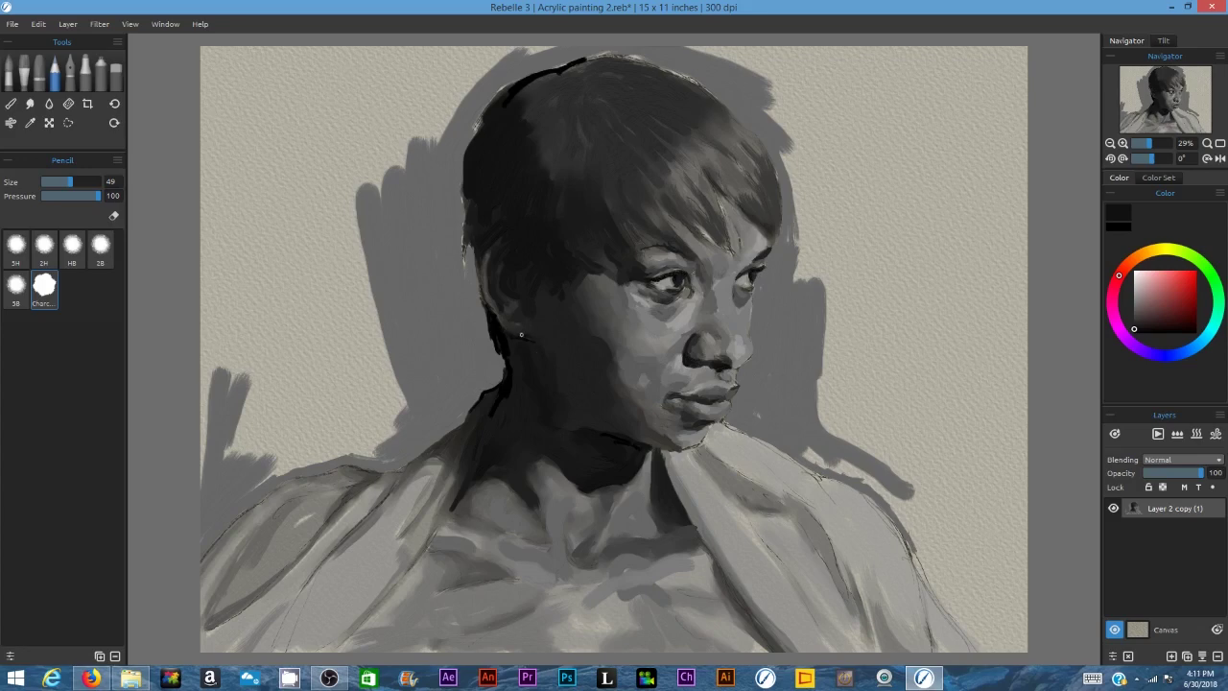
drag(476, 280, 467, 206)
drag(625, 226, 645, 252)
drag(696, 447, 658, 450)
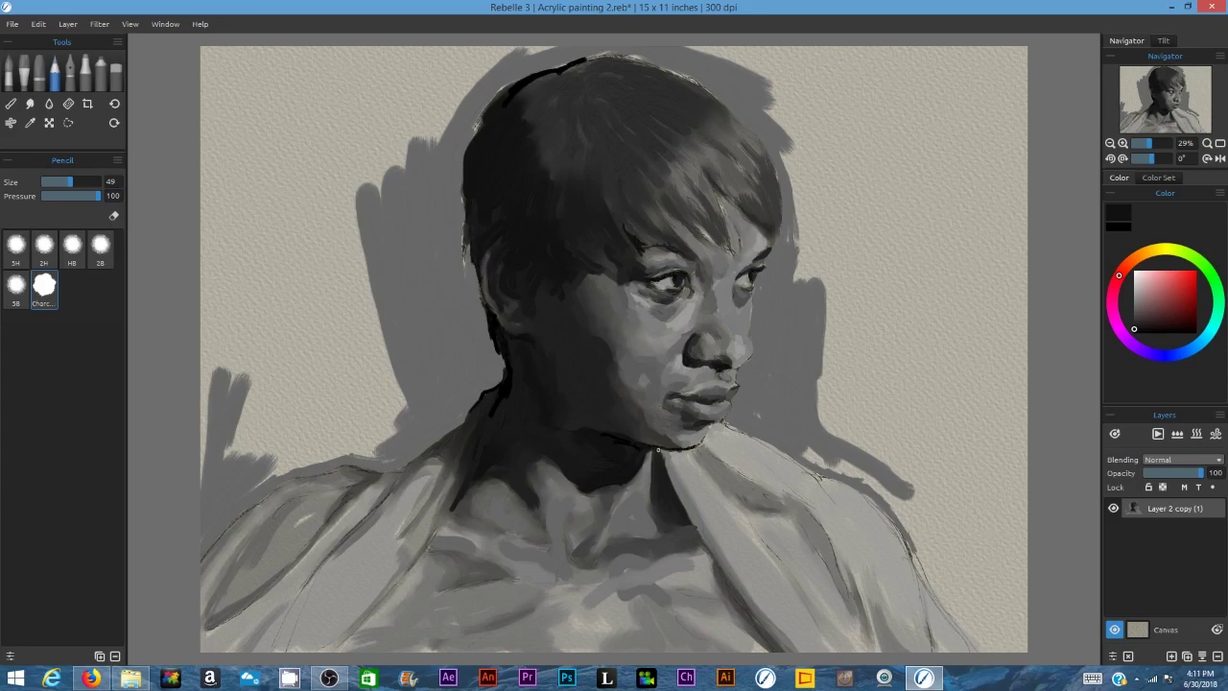
Step: Add light grey highlights to the nose bridge and around the lips, sampling tones from the face
click(1134, 286)
click(1134, 298)
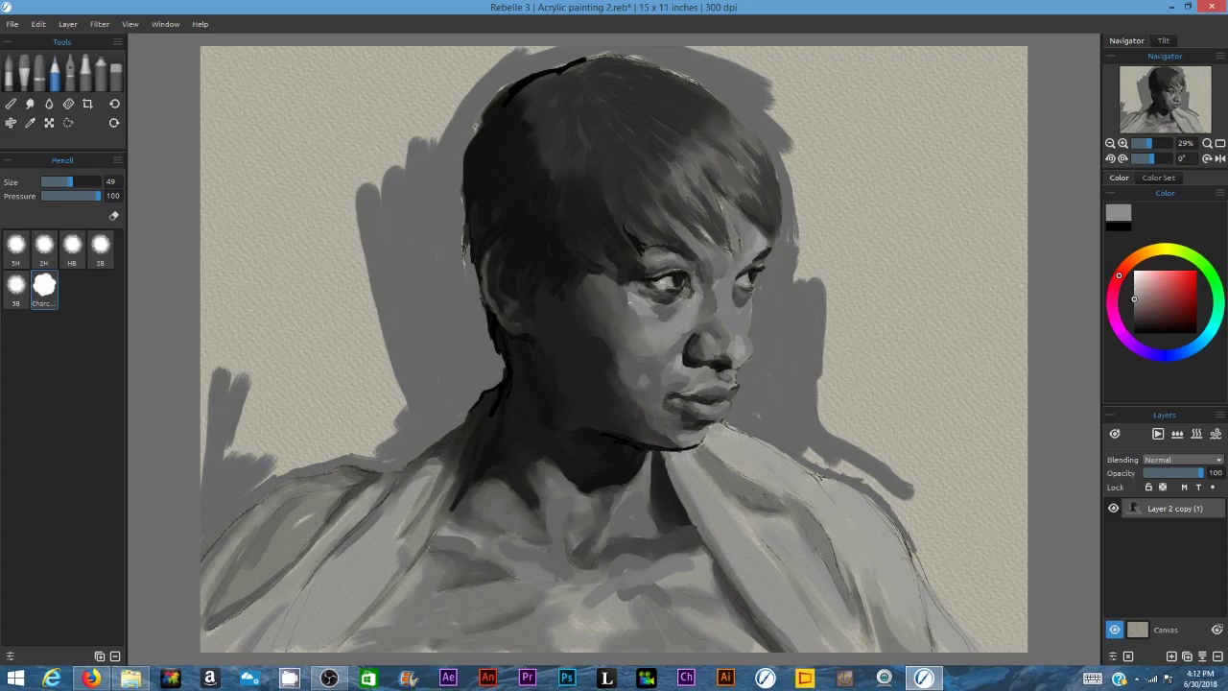
drag(726, 285, 724, 300)
click(1134, 289)
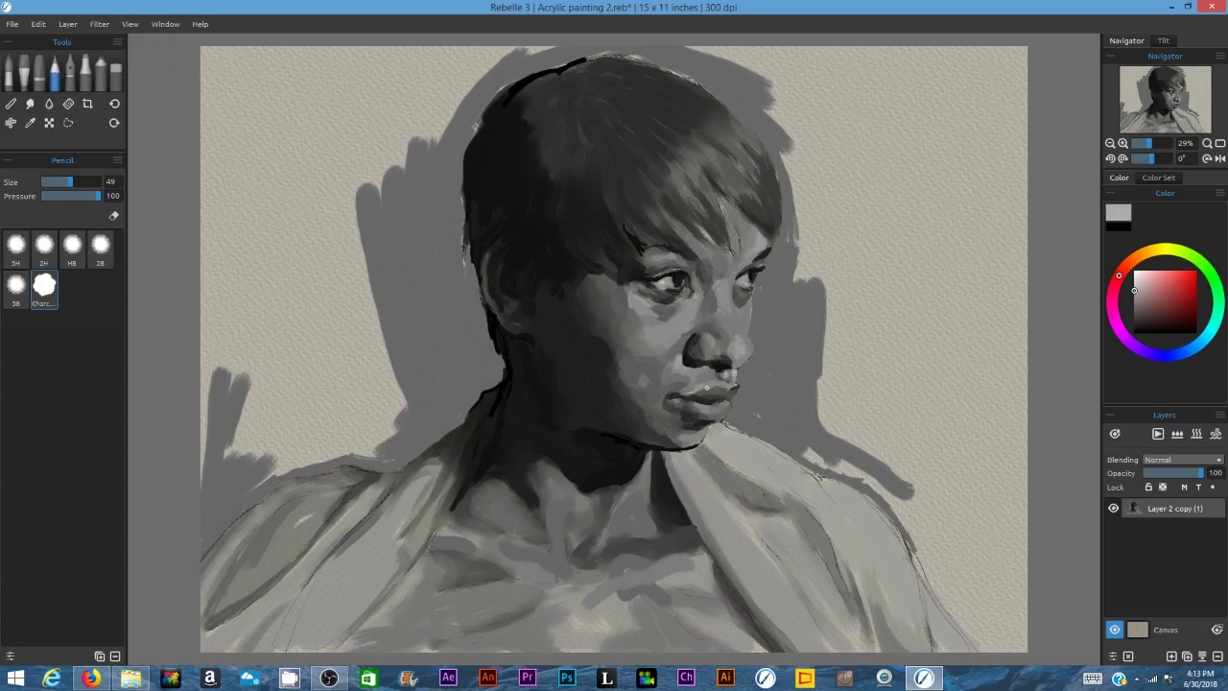
alt+click(747, 305)
alt+click(750, 303)
alt+click(670, 398)
alt+click(736, 384)
Step: Lighten the nose tip and nose bridge in sampled greys with the Acrylic brush at size 24
key(a)
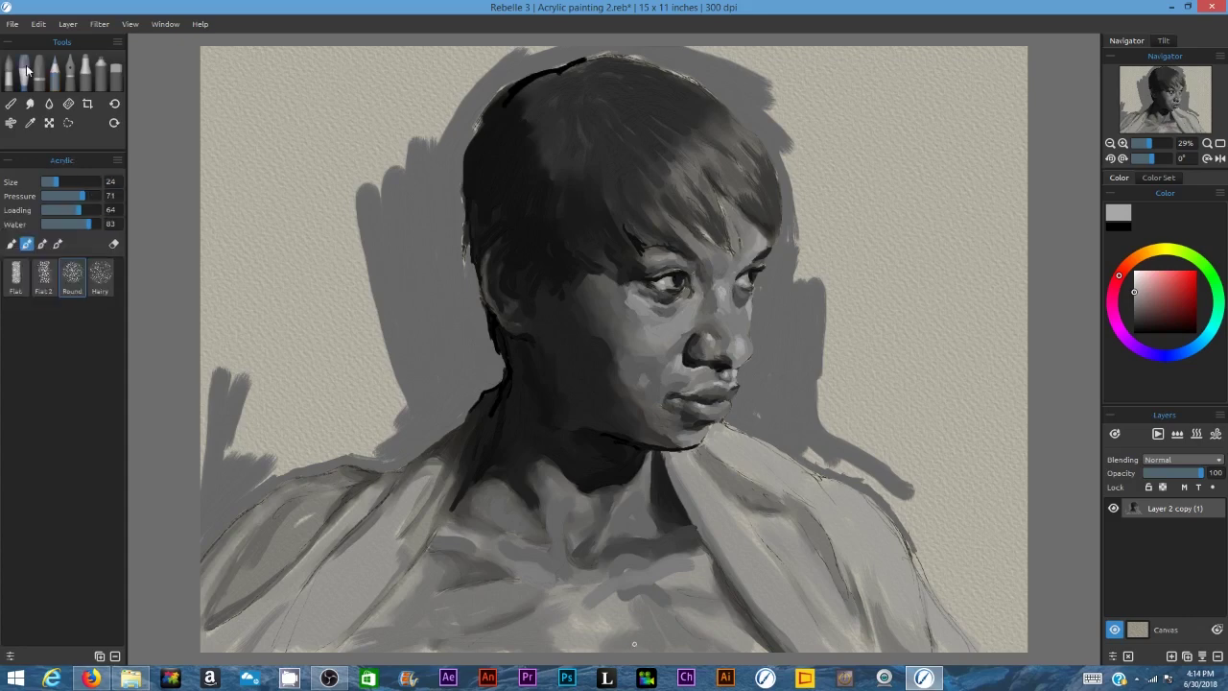
alt+click(725, 291)
alt+click(631, 311)
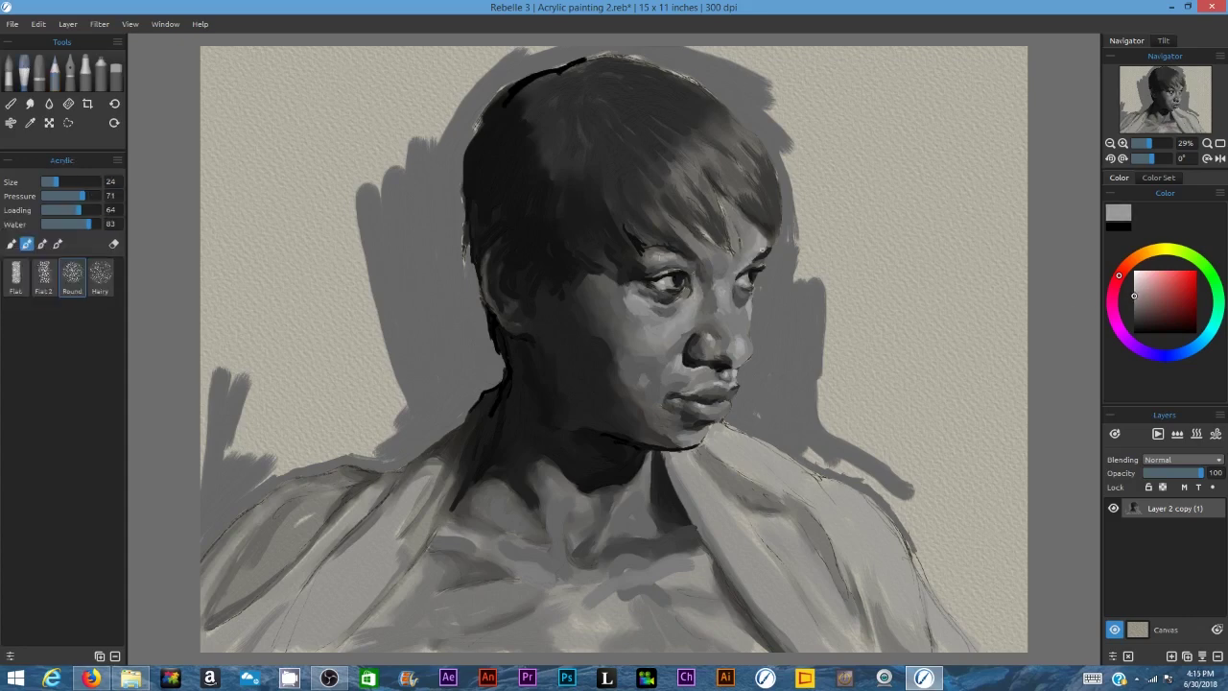
drag(735, 341, 749, 354)
alt+click(751, 349)
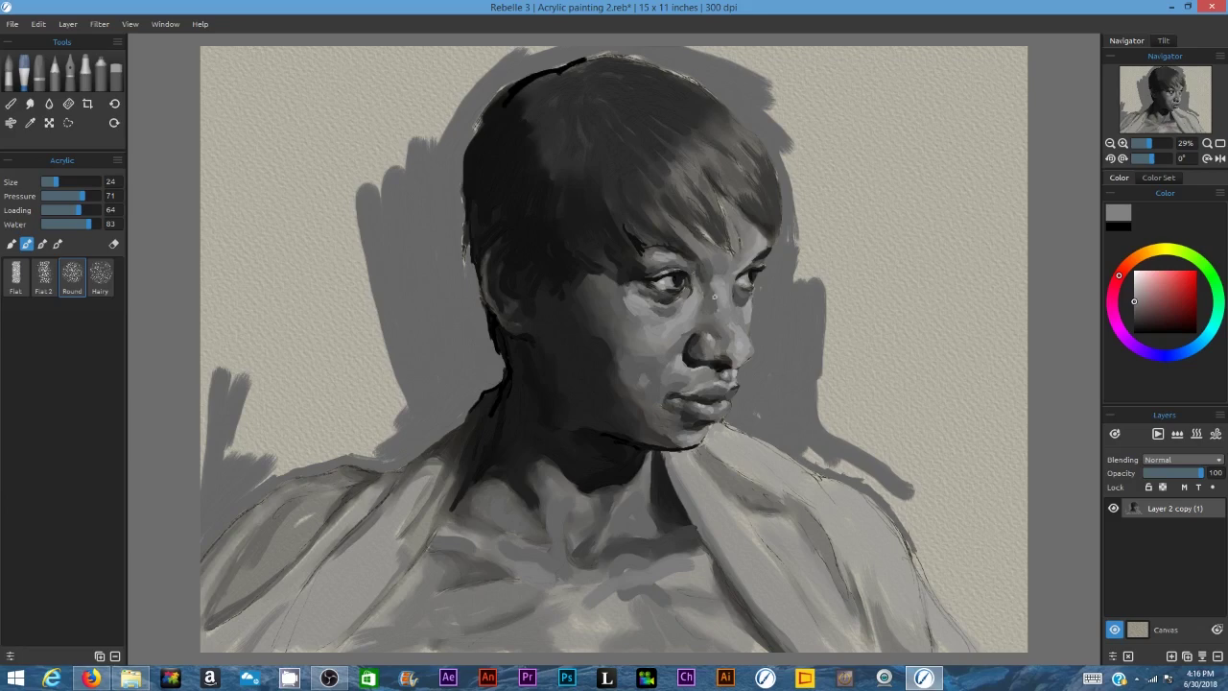
Step: Rework the outer eye corner and the under-eye area with sampled mid-grey strokes
drag(633, 293, 643, 304)
alt+click(751, 363)
alt+click(668, 336)
mouse_move(649, 306)
mouse_down()
mouse_move(675, 312)
mouse_move(629, 313)
mouse_up()
click(1135, 309)
drag(661, 312, 674, 318)
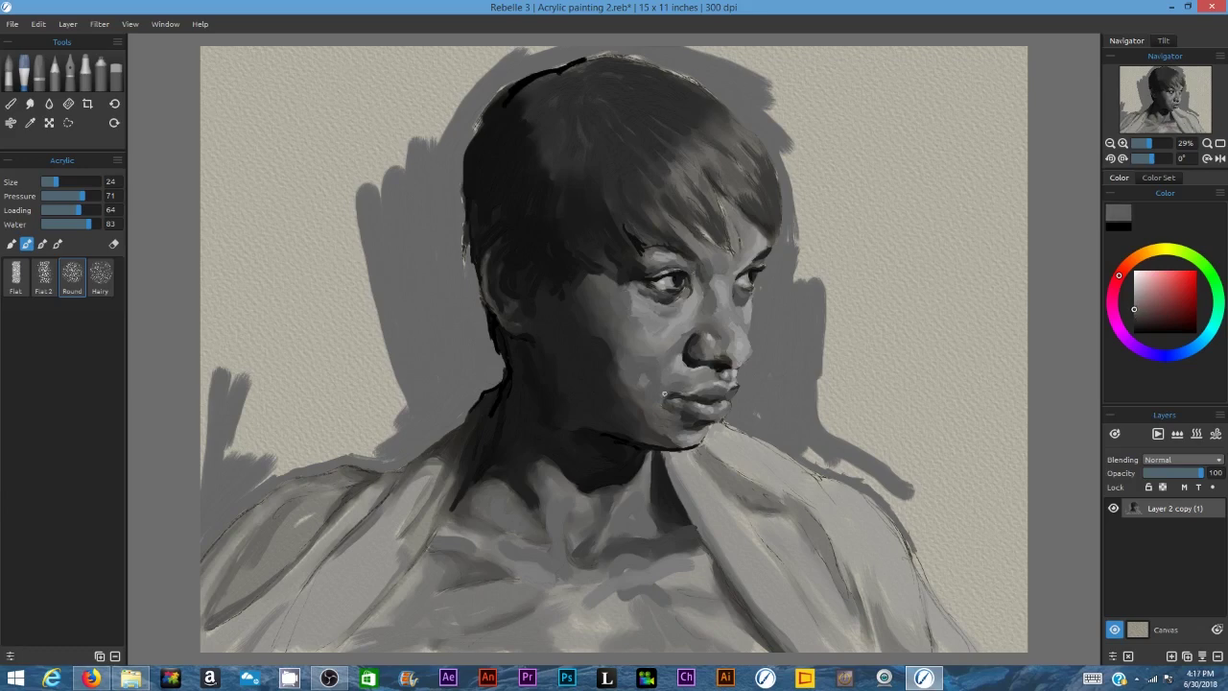
Step: Blend the side of the nose, upper lip and cheek with sampled mid-greys
click(1135, 307)
alt+click(736, 337)
alt+click(736, 330)
alt+click(669, 376)
alt+click(656, 339)
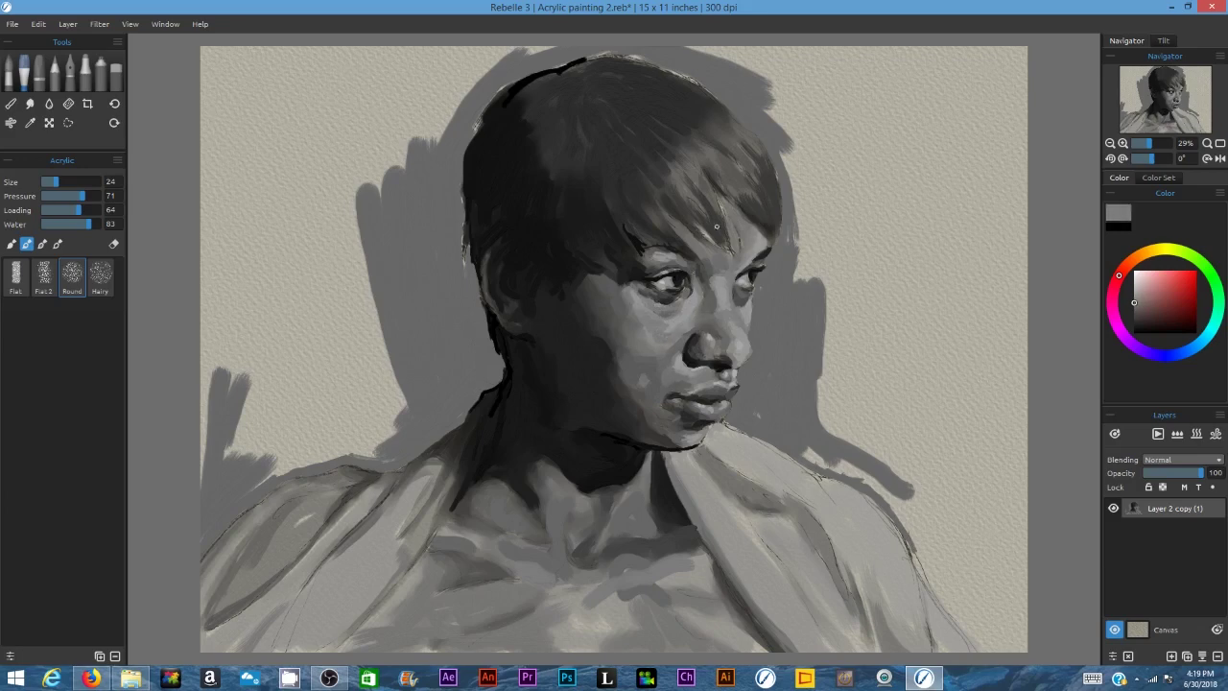
Step: Smooth the cheek from the outer eye down towards the mouth with closely matched mid-greys
click(1127, 310)
drag(643, 375, 643, 385)
alt+click(642, 378)
click(1128, 307)
alt+click(653, 340)
alt+click(621, 297)
click(1133, 309)
click(1134, 303)
alt+click(731, 323)
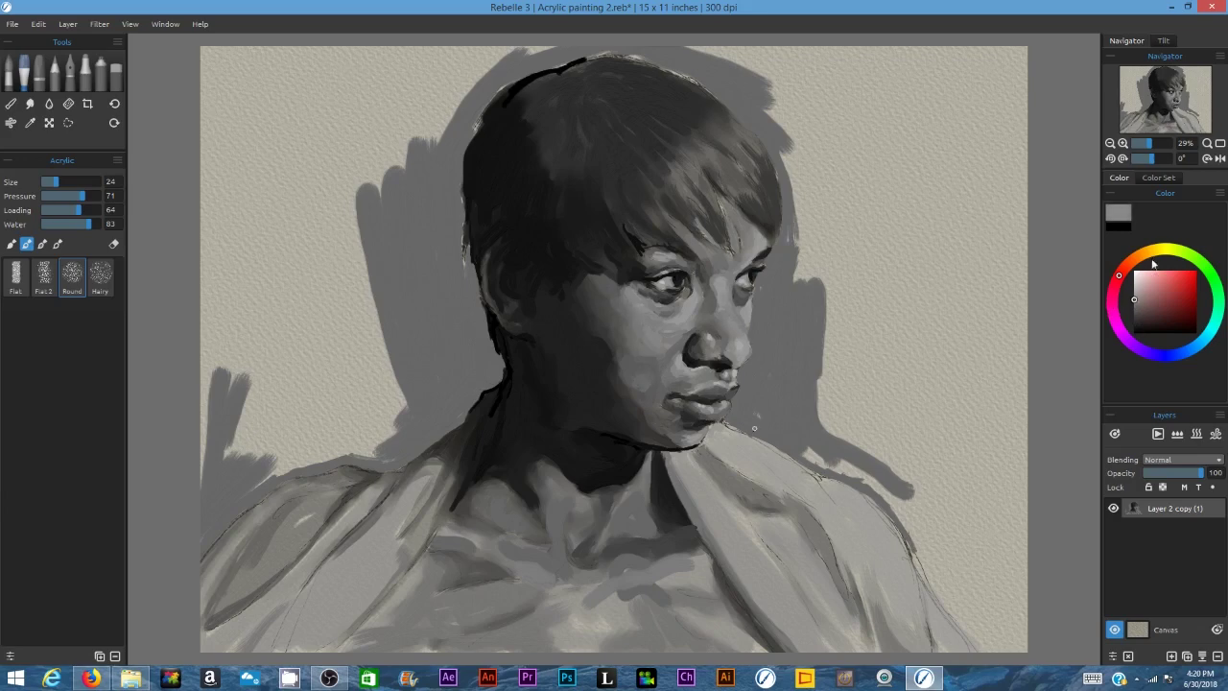
Step: Shift the paint hue to yellow-orange and work warm greys around the near eye and upper cheek
click(1153, 262)
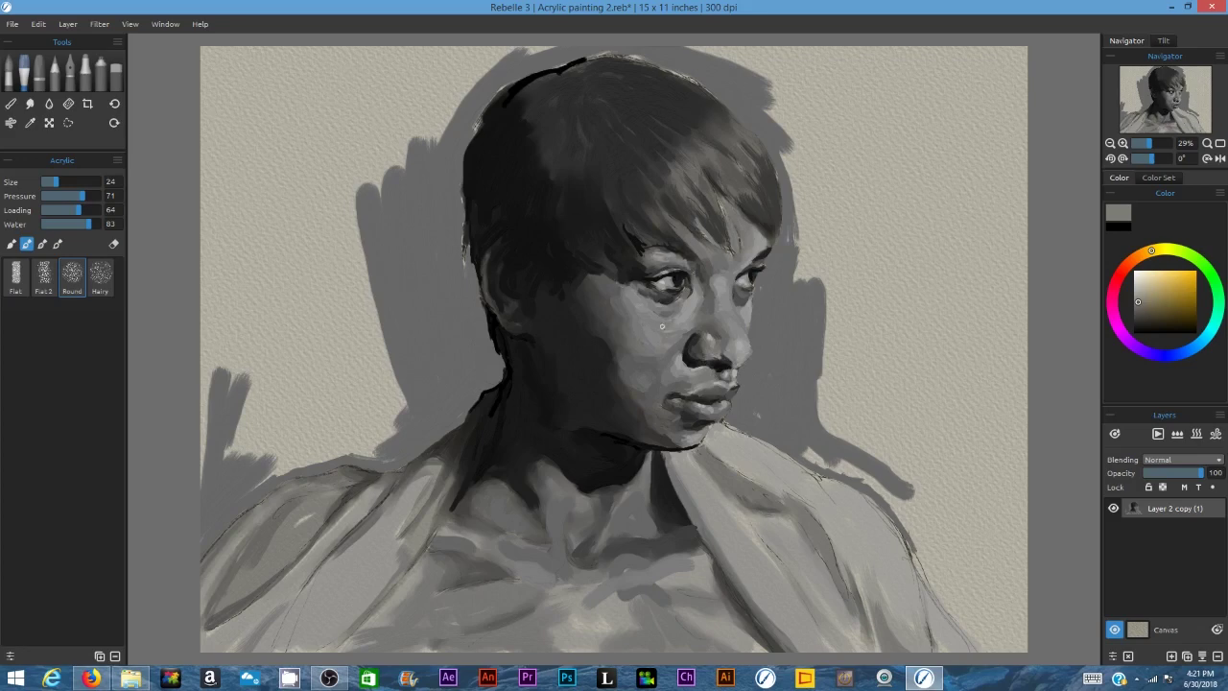
click(1134, 309)
click(1133, 317)
alt+click(689, 284)
Step: Darken the lower jaw and the back of the ear with sampled dark greys
click(1135, 330)
alt+click(655, 429)
alt+click(602, 434)
drag(588, 420, 608, 426)
alt+click(494, 245)
mouse_move(488, 276)
mouse_down()
mouse_move(488, 253)
mouse_move(496, 308)
mouse_up()
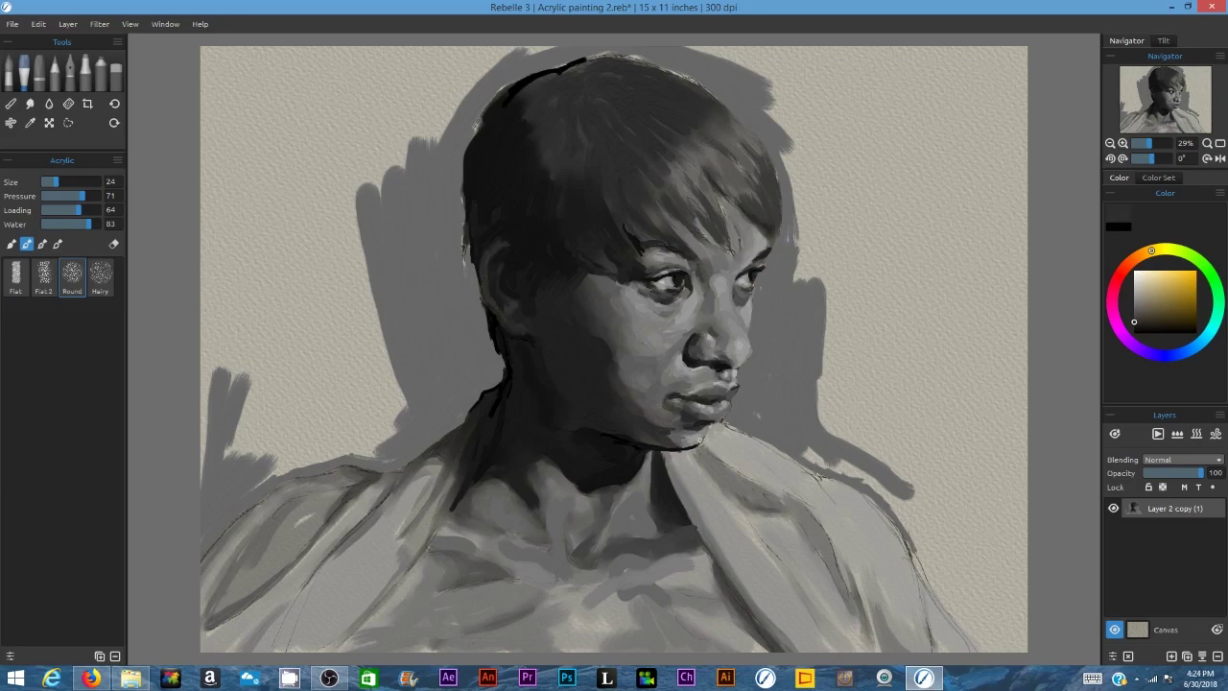
drag(635, 439, 660, 446)
Step: Deepen the near brow area and the side of the nose with dark to mid-grey strokes
click(1134, 313)
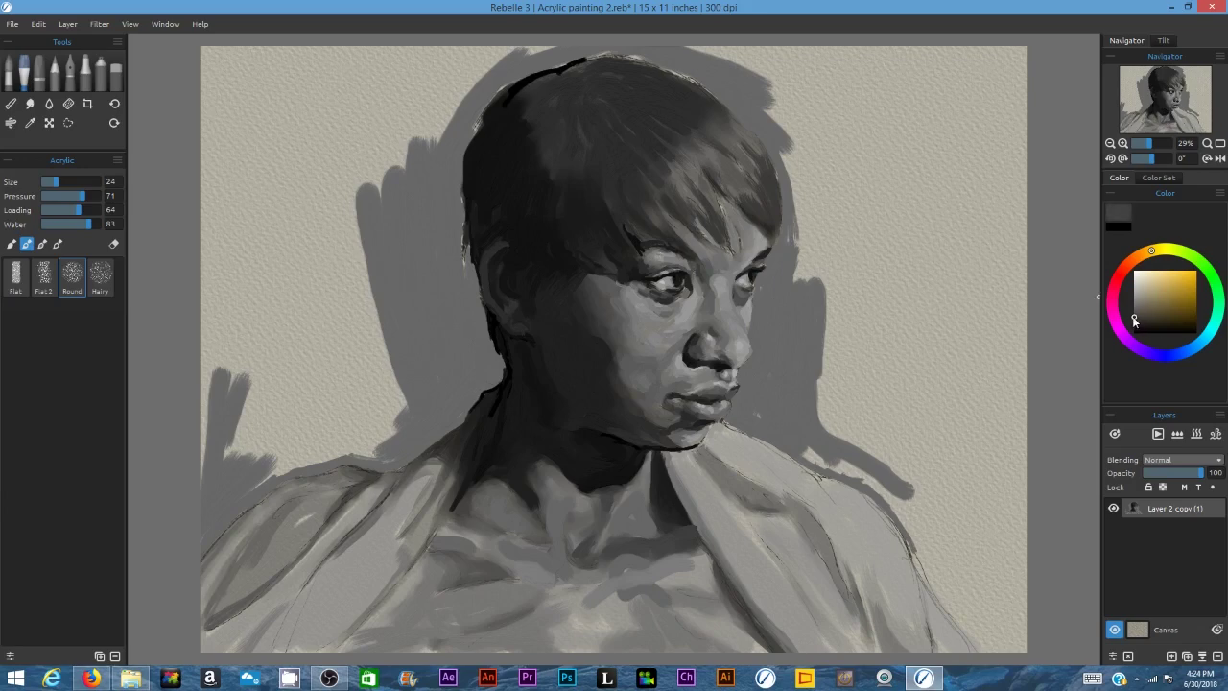
alt+click(678, 272)
drag(658, 254, 648, 262)
alt+click(668, 361)
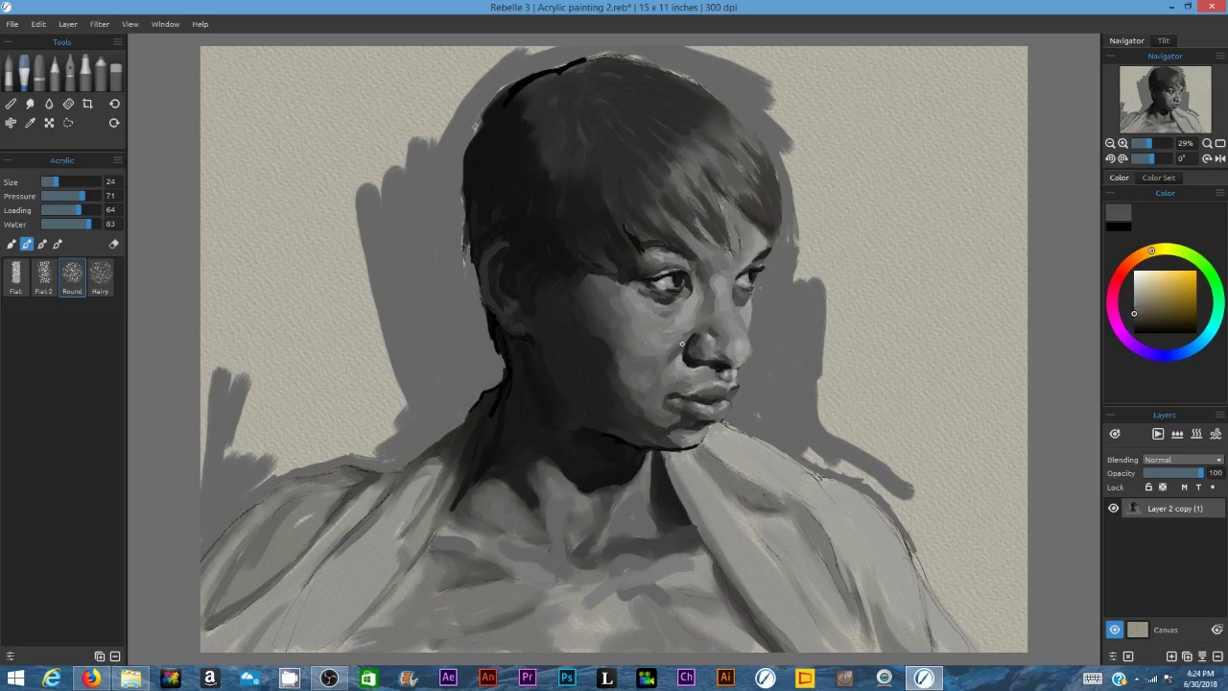
alt+click(710, 287)
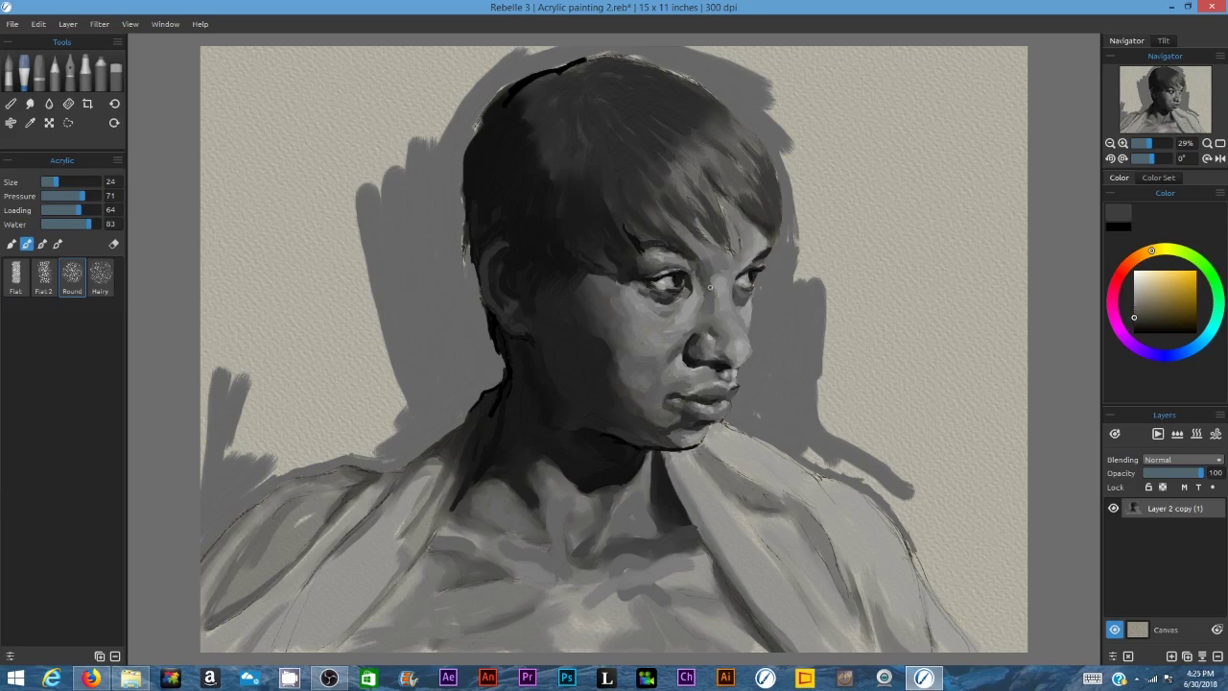
Step: Soften the shadow edge across the cheek in sampled greys with the Acrylic brush at size 46
key(])
alt+click(610, 343)
drag(612, 344, 632, 349)
alt+click(645, 396)
alt+click(655, 352)
alt+click(628, 357)
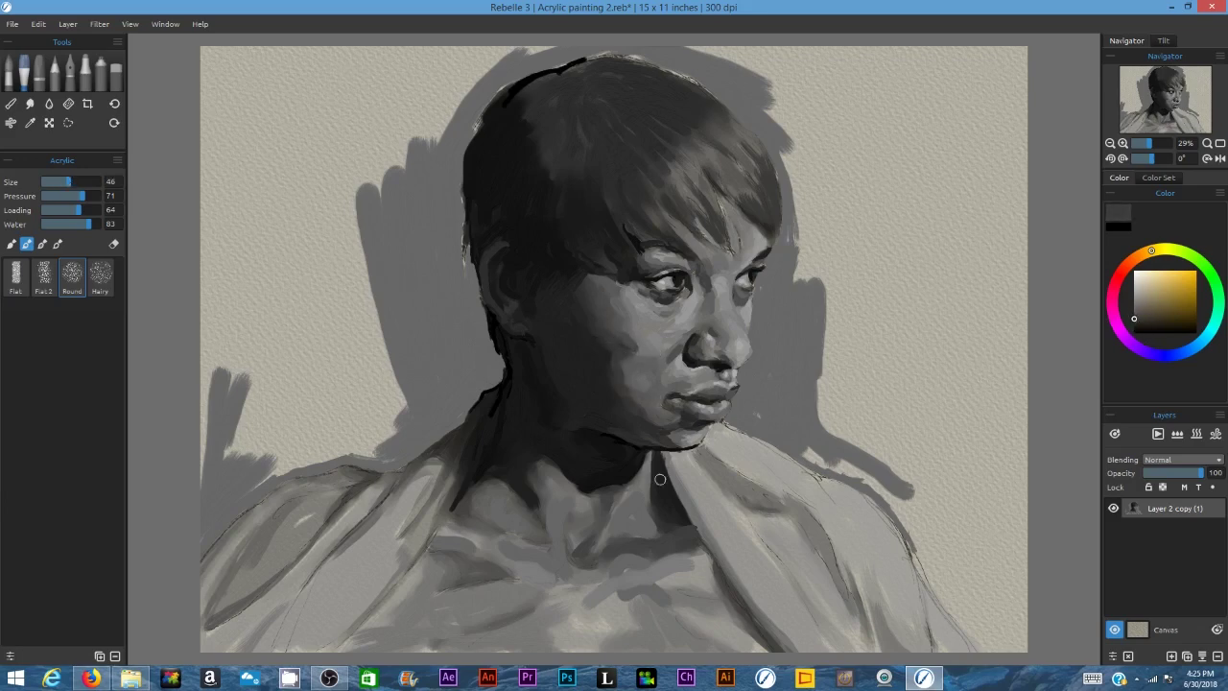
Step: Paint dark grey strokes along the temple hairline, the sideburn and the area in front of the ear
click(1135, 323)
click(1134, 328)
drag(566, 280, 556, 298)
drag(584, 246, 610, 240)
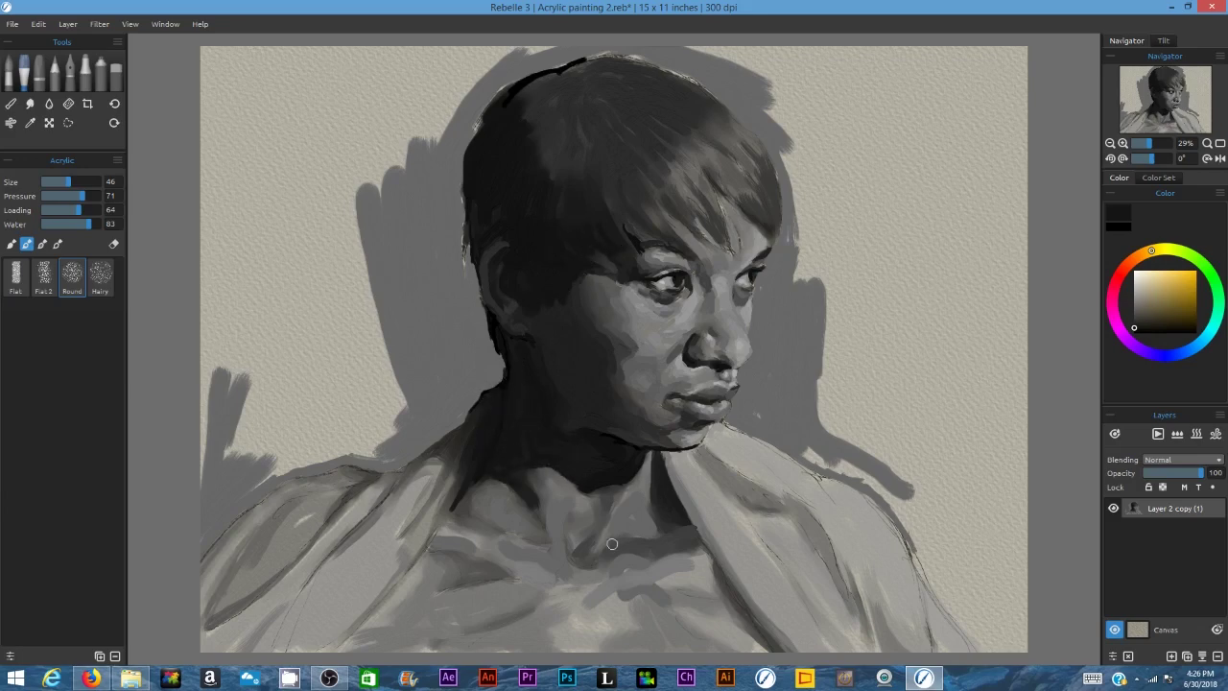
drag(566, 305, 547, 336)
click(1133, 324)
click(1134, 326)
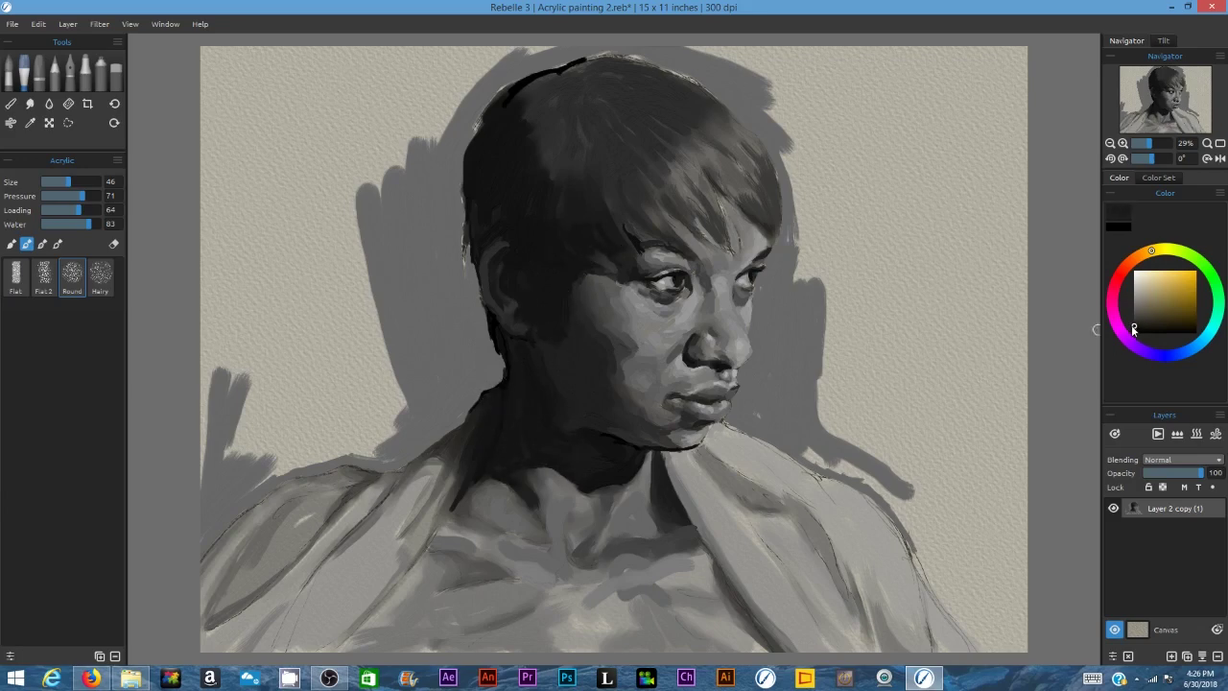
Step: Deepen the cast shadow under the jaw and down the front of the neck with dark grey strokes
mouse_move(583, 495)
mouse_down()
mouse_move(630, 483)
mouse_move(647, 518)
mouse_up()
click(1132, 322)
click(1131, 322)
drag(652, 470, 649, 520)
drag(585, 485, 541, 521)
click(1133, 322)
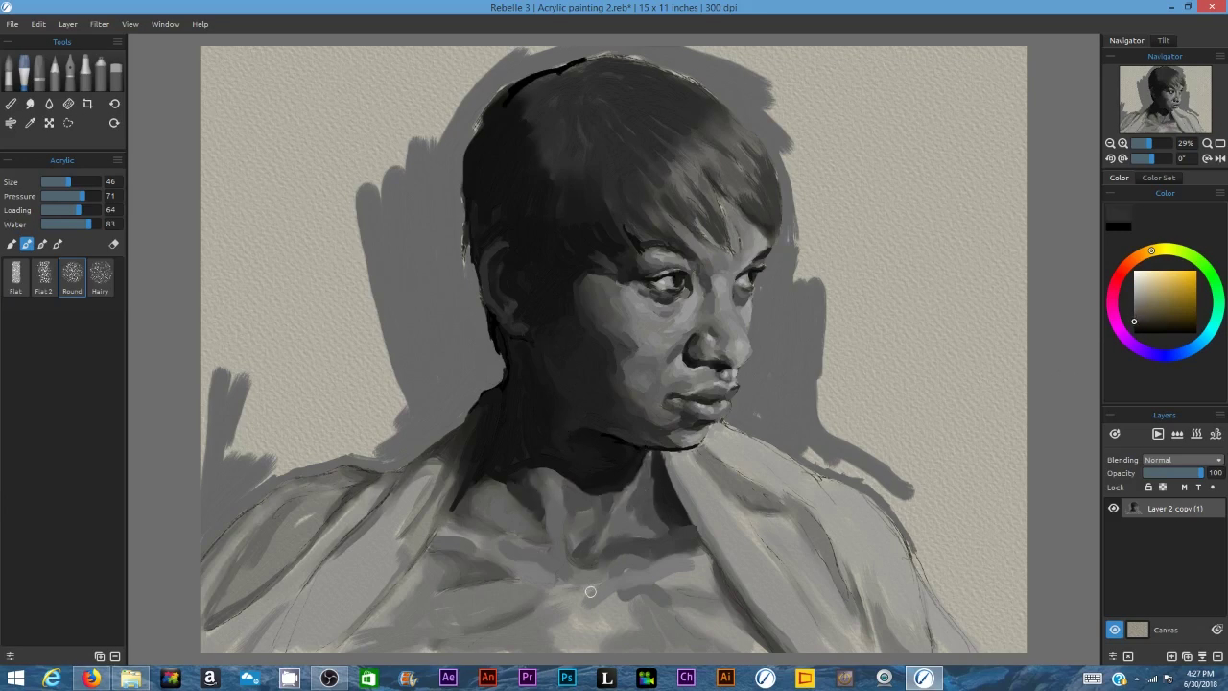
Step: Extend dark shadows over the near collarbone hollow, the base of the neck and the jaw underside
mouse_move(495, 481)
mouse_down()
mouse_move(458, 507)
mouse_move(476, 520)
mouse_up()
drag(543, 521, 544, 533)
click(1134, 325)
mouse_move(465, 502)
mouse_down()
mouse_move(474, 486)
mouse_move(546, 516)
mouse_up()
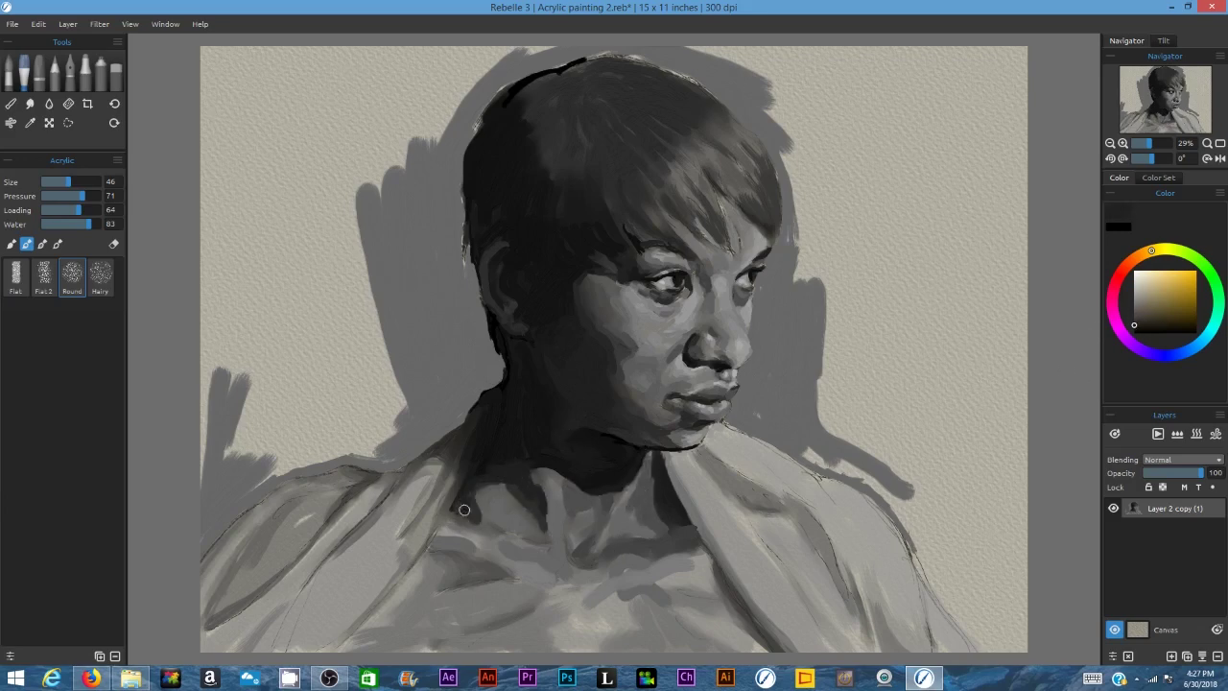
drag(554, 470, 591, 495)
drag(657, 441, 633, 433)
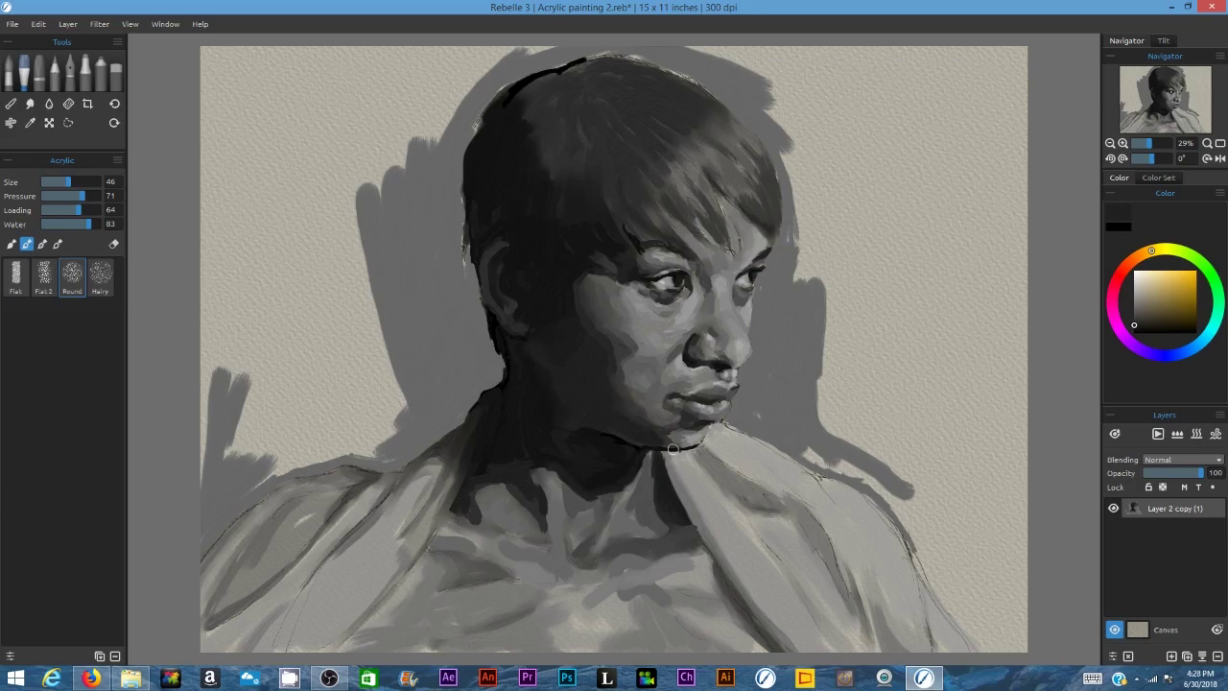
Step: Block near-black strokes into the neck shadow beside the collar and into the hair above the temple
alt+click(558, 399)
alt+click(505, 464)
drag(516, 489, 468, 491)
mouse_move(598, 224)
mouse_down()
mouse_move(567, 208)
mouse_move(571, 228)
mouse_up()
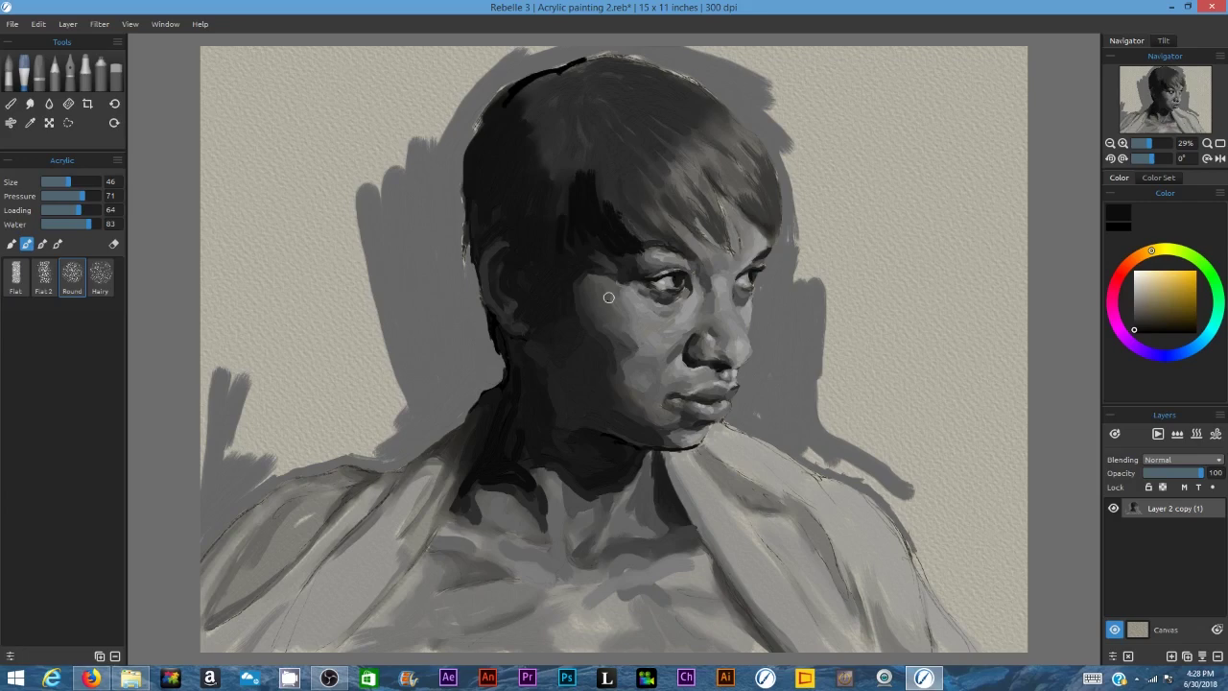
alt+click(550, 507)
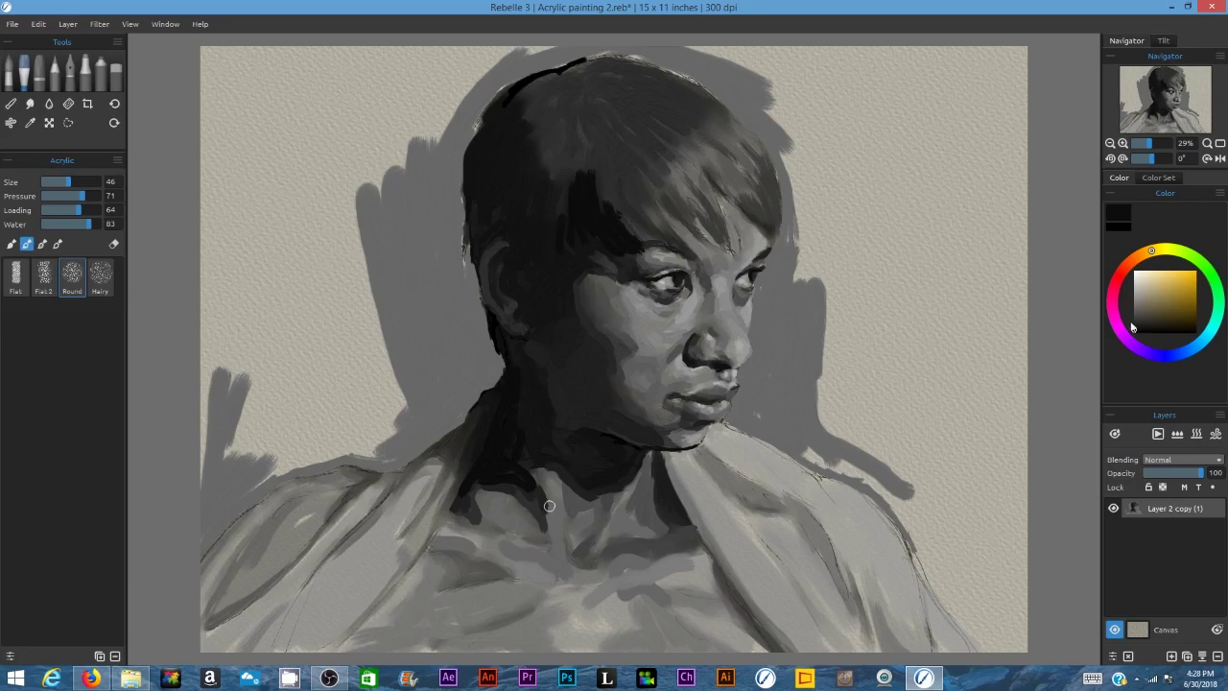
Step: Paint dark strokes across the base of the neck and the collarbone hollow, using grey sampled from the neck shadow
mouse_move(475, 476)
mouse_down()
mouse_move(541, 564)
mouse_move(477, 492)
mouse_move(499, 492)
mouse_move(513, 522)
mouse_move(536, 525)
mouse_move(543, 490)
mouse_move(592, 572)
mouse_move(551, 471)
mouse_up()
alt+click(481, 494)
drag(626, 481, 615, 503)
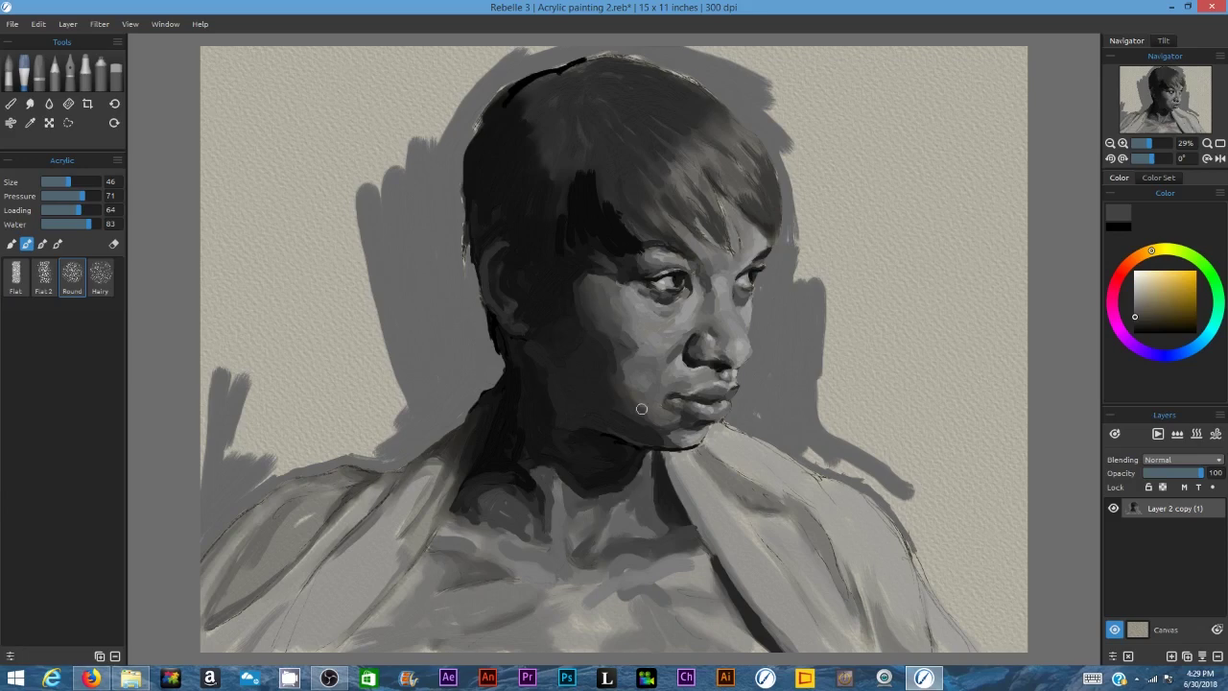
Step: Paint near-black strokes into the fringe, the shadows along the near collar and the crown of the hair
alt+click(638, 203)
click(1134, 328)
drag(638, 206, 669, 240)
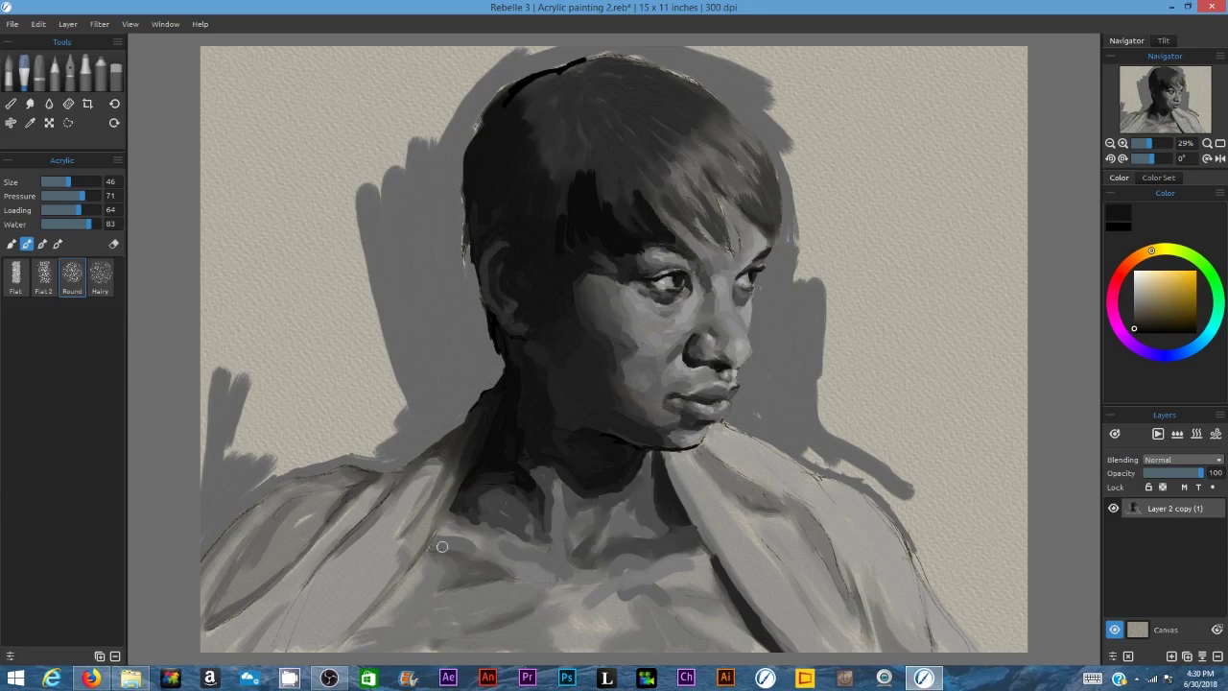
mouse_move(442, 547)
mouse_down()
mouse_move(431, 552)
mouse_move(453, 557)
mouse_up()
mouse_move(447, 434)
mouse_down()
mouse_move(360, 468)
mouse_move(463, 429)
mouse_move(438, 469)
mouse_up()
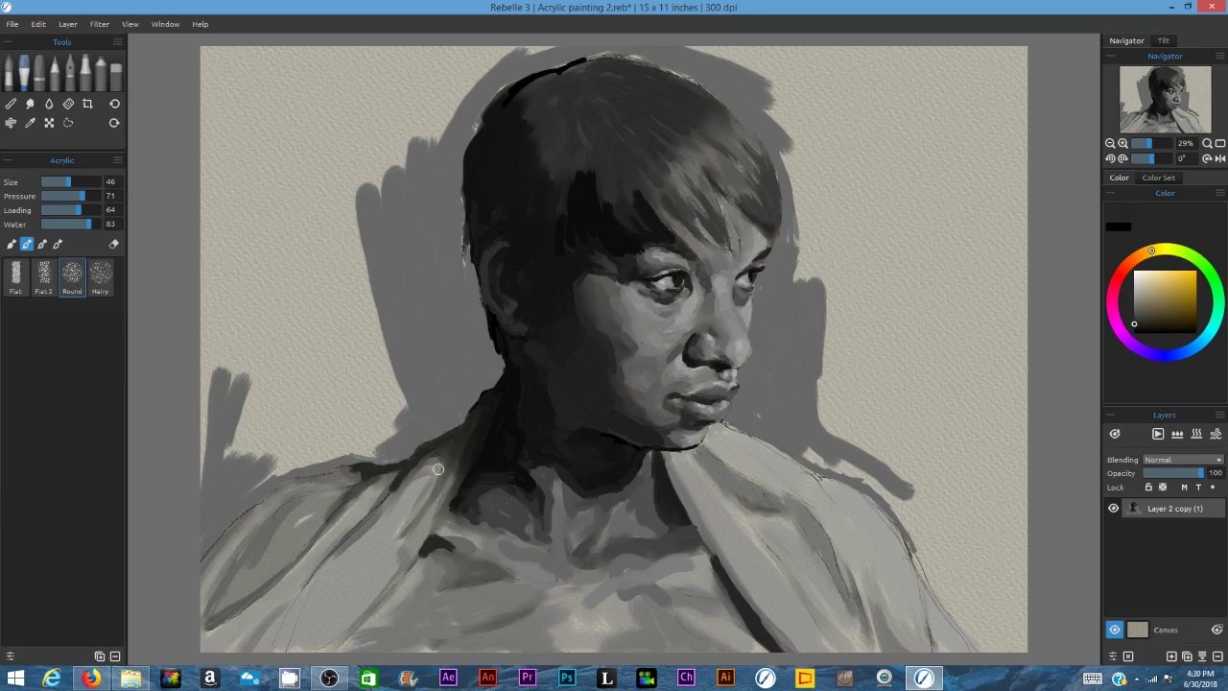
mouse_move(506, 104)
mouse_down()
mouse_move(564, 77)
mouse_move(614, 105)
mouse_move(636, 77)
mouse_move(675, 71)
mouse_move(682, 90)
mouse_move(570, 106)
mouse_move(565, 96)
mouse_move(663, 102)
mouse_move(597, 145)
mouse_move(592, 102)
mouse_up()
Step: Paint mid-grey strokes over the upper chest below the collarbones, the front of the neck and the cheek
click(1132, 323)
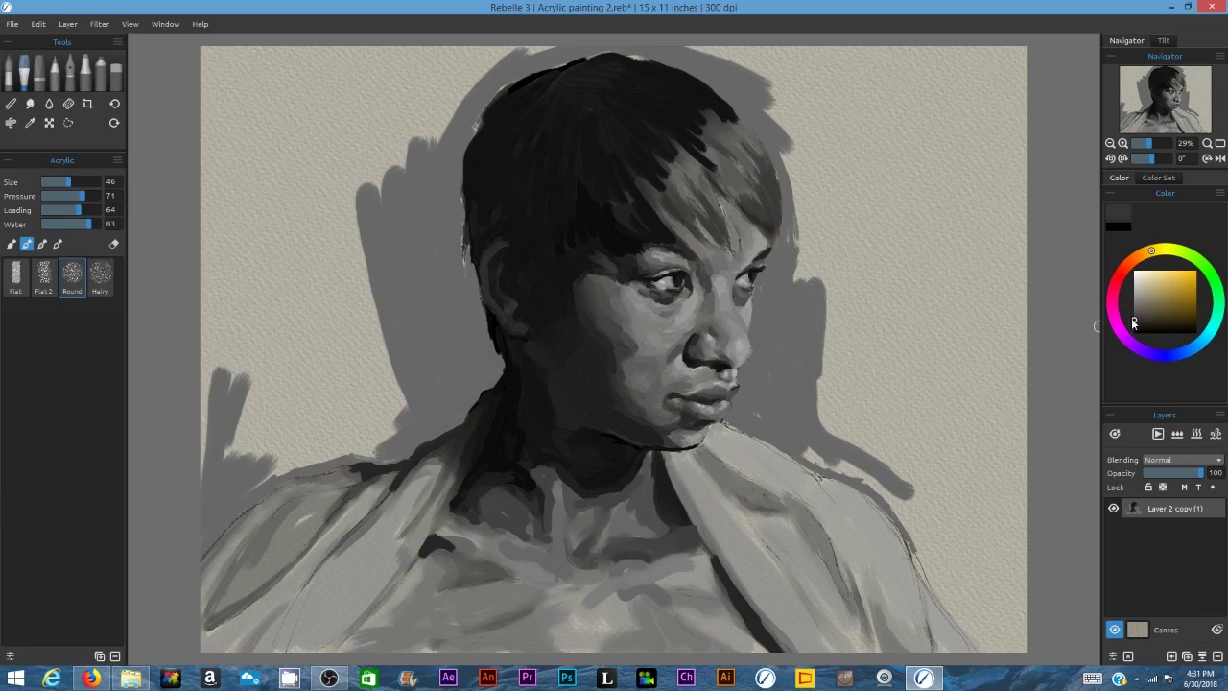
drag(1133, 322, 1134, 312)
mouse_move(615, 566)
mouse_down()
mouse_move(694, 543)
mouse_move(699, 554)
mouse_up()
drag(638, 508, 619, 529)
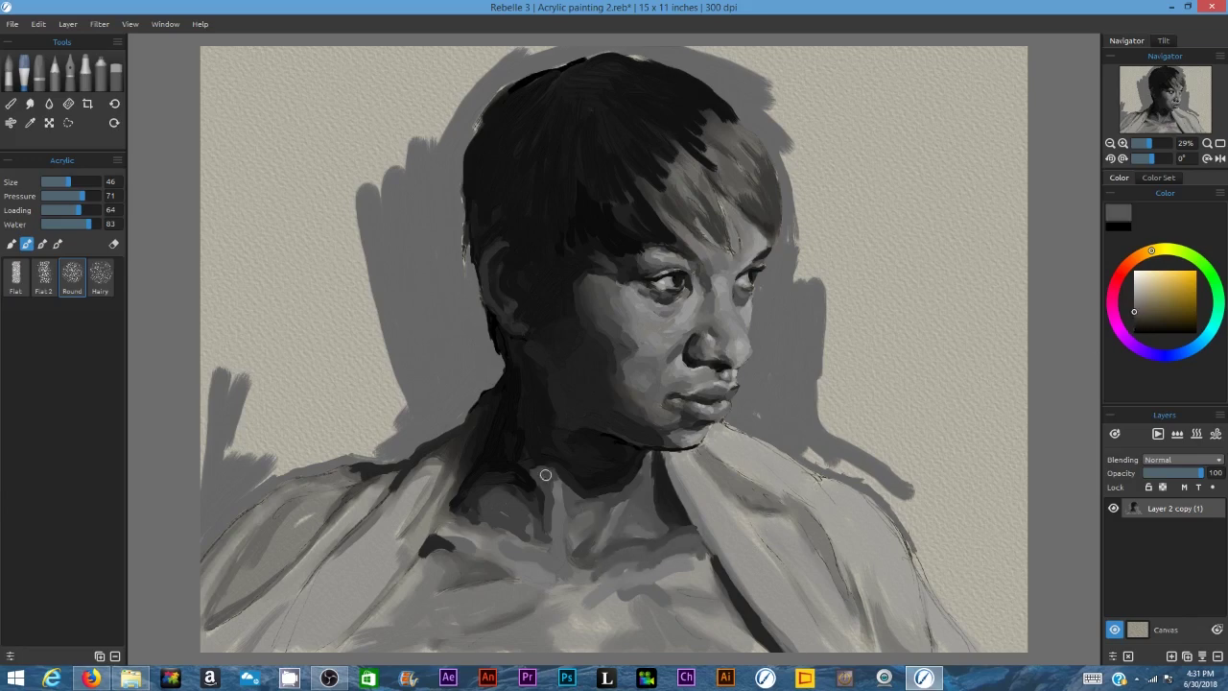
mouse_move(630, 320)
mouse_down()
mouse_move(649, 359)
mouse_move(624, 324)
mouse_move(645, 404)
mouse_up()
click(1135, 316)
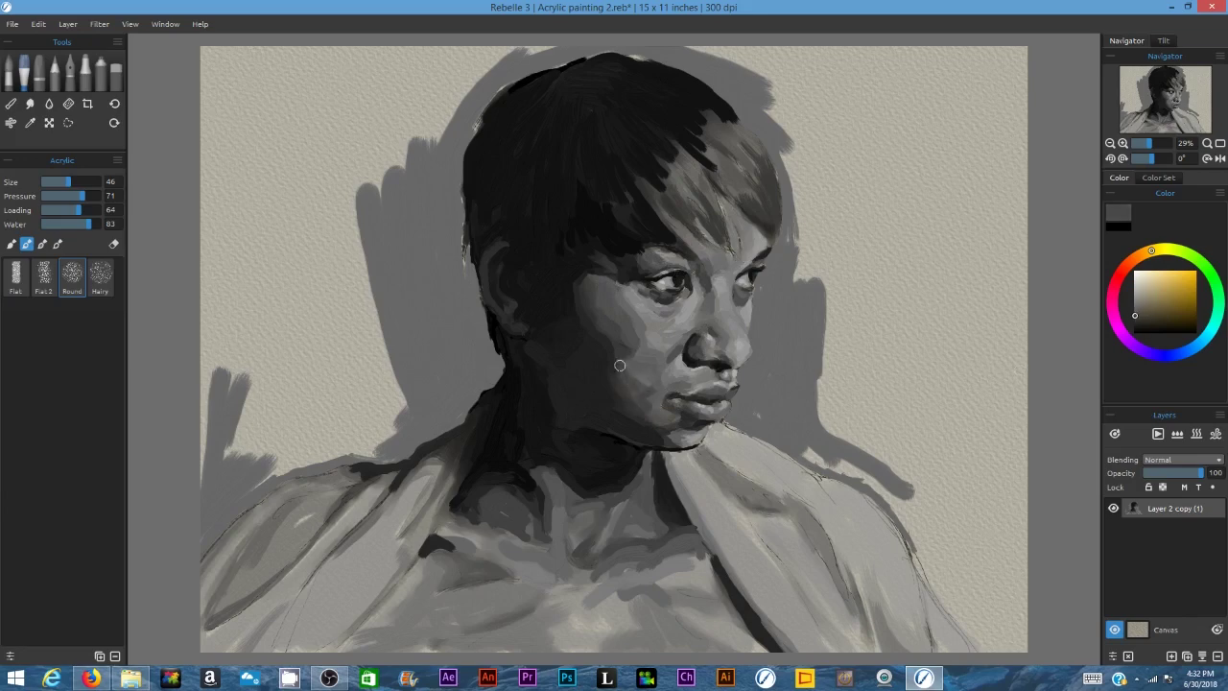
Step: Paint near-black strands through the fringe above the forehead and down its far side
click(1134, 329)
drag(656, 198, 672, 236)
drag(664, 199, 694, 234)
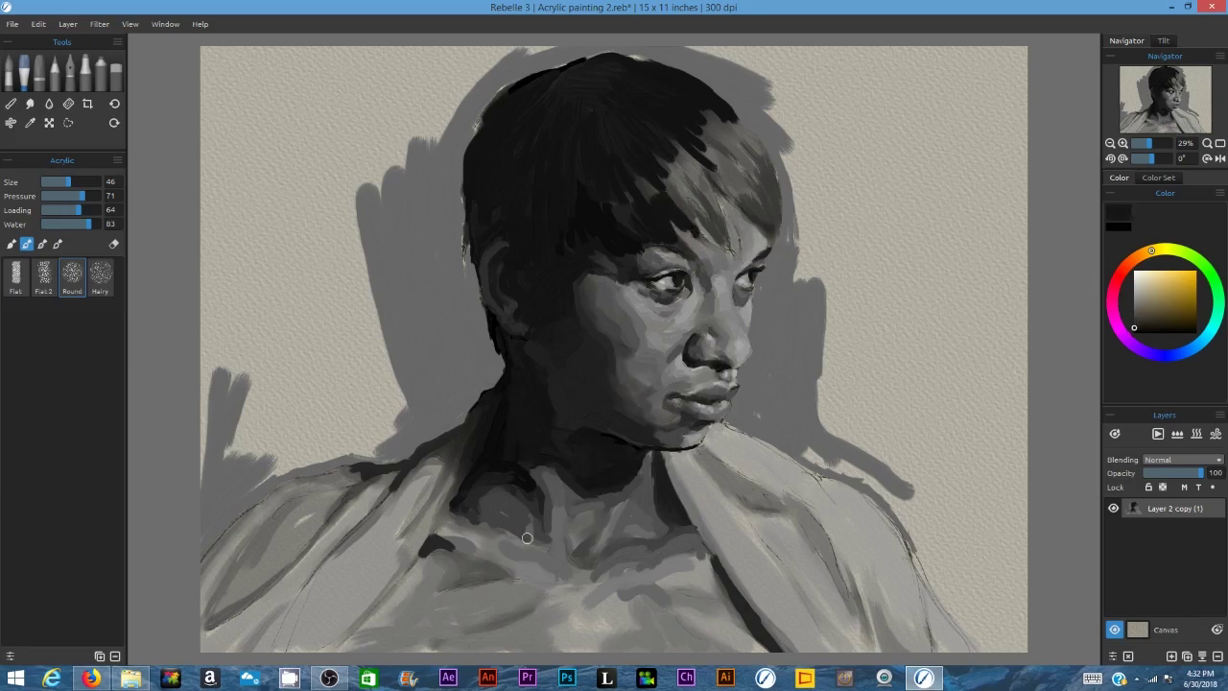
mouse_move(741, 129)
mouse_down()
mouse_move(763, 219)
mouse_move(705, 207)
mouse_move(712, 239)
mouse_up()
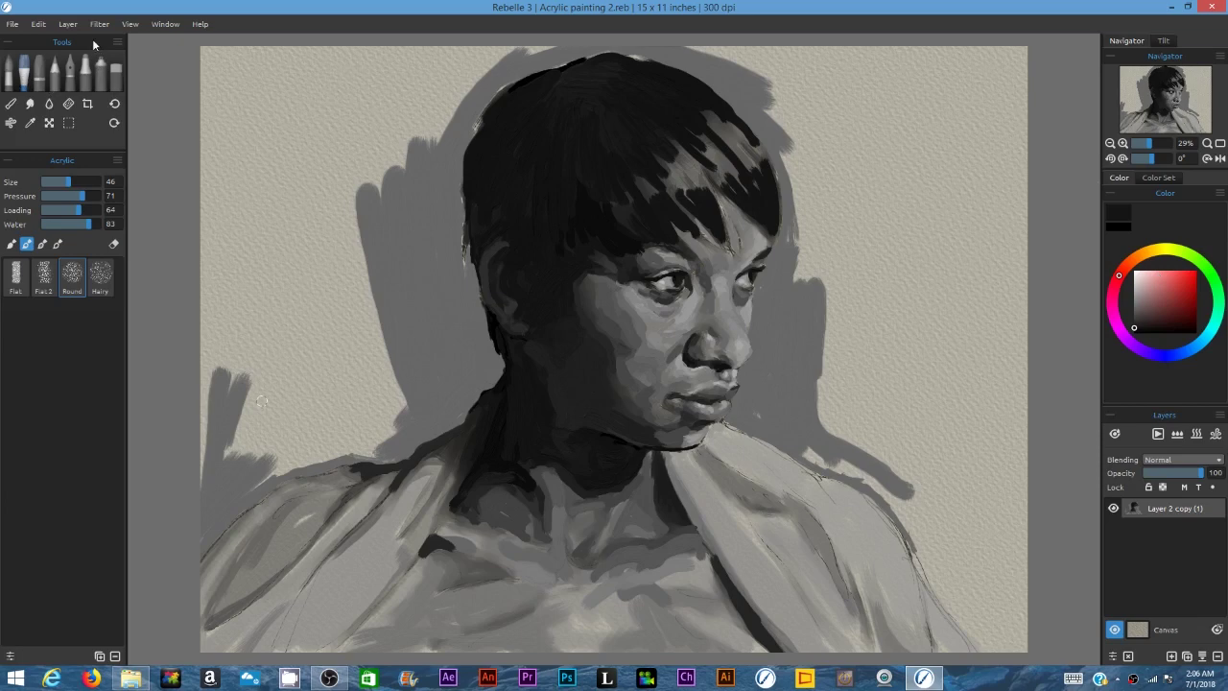
Step: Blend the fringe strands with the Hard blender, reducing its pressure to 30
click(11, 104)
click(44, 228)
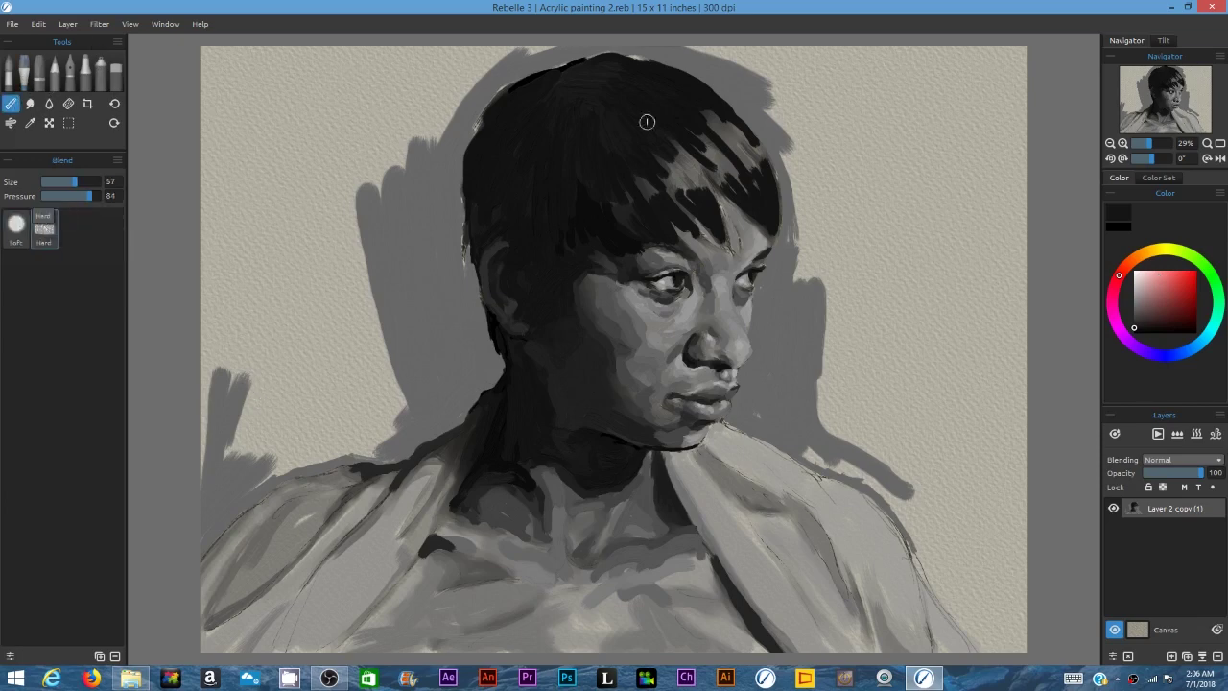
drag(662, 144, 683, 175)
drag(90, 196, 60, 196)
mouse_move(707, 200)
mouse_down()
mouse_move(684, 184)
mouse_move(720, 175)
mouse_move(700, 131)
mouse_move(647, 192)
mouse_move(746, 181)
mouse_move(620, 206)
mouse_up()
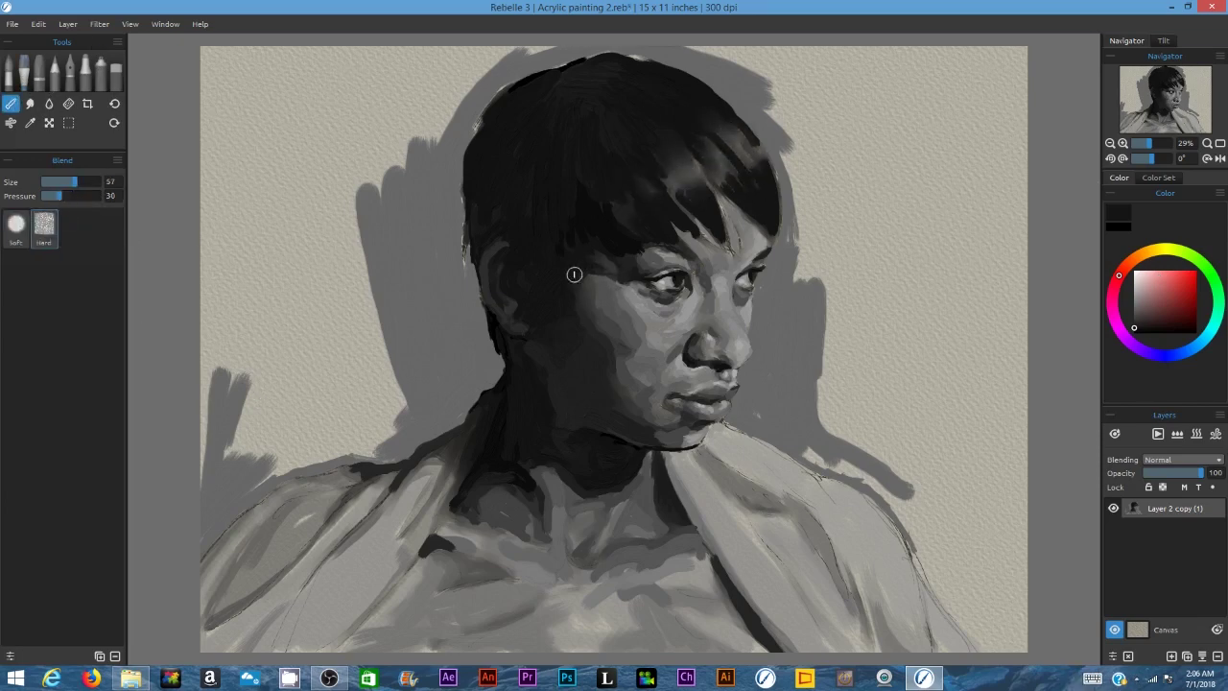
Step: Raise the blender pressure to 39 and smooth the cheek tones and the back edge of the hair
mouse_move(629, 311)
mouse_down()
mouse_move(613, 379)
mouse_move(671, 325)
mouse_move(652, 351)
mouse_up()
drag(59, 196, 65, 195)
drag(673, 336, 636, 345)
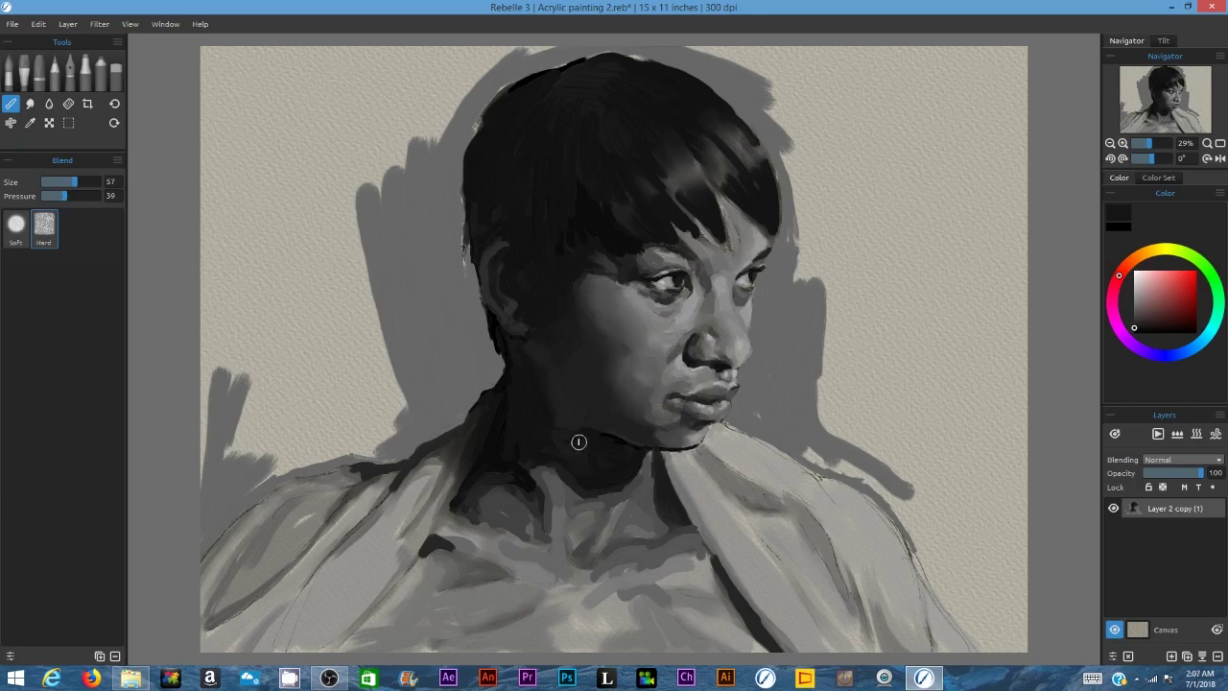
drag(471, 241, 469, 183)
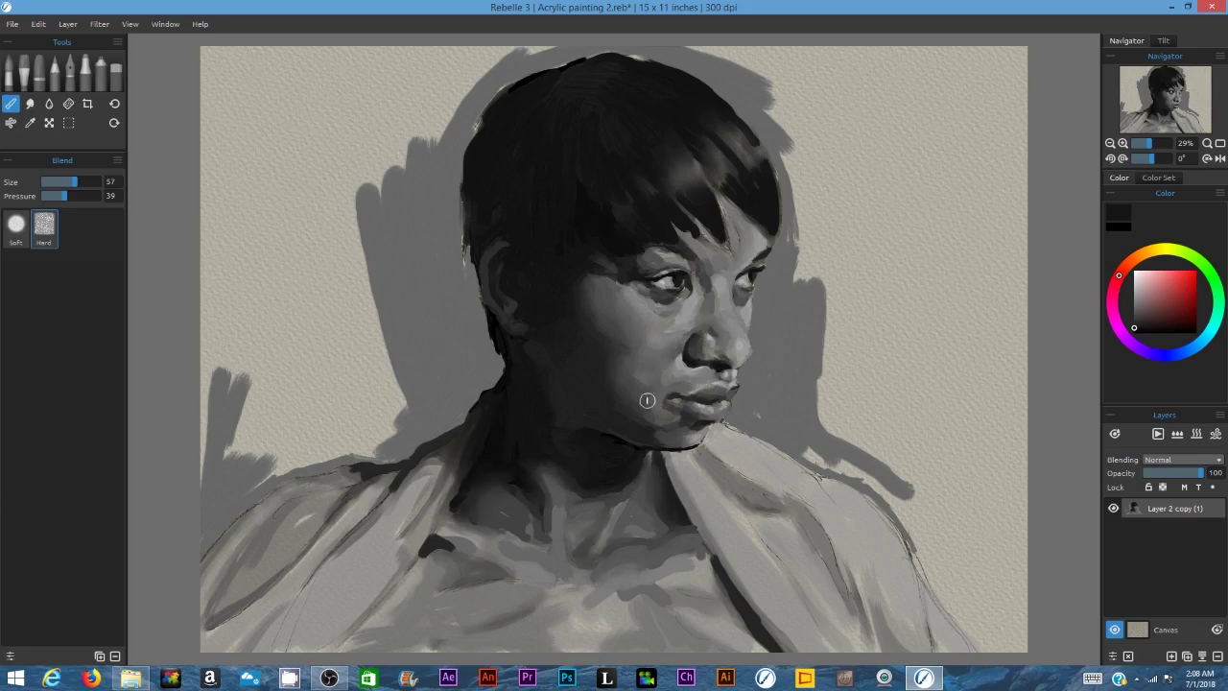
Step: Blend the garment folds, neck and chest, the underside of the chin and the near eye area
drag(408, 470, 372, 507)
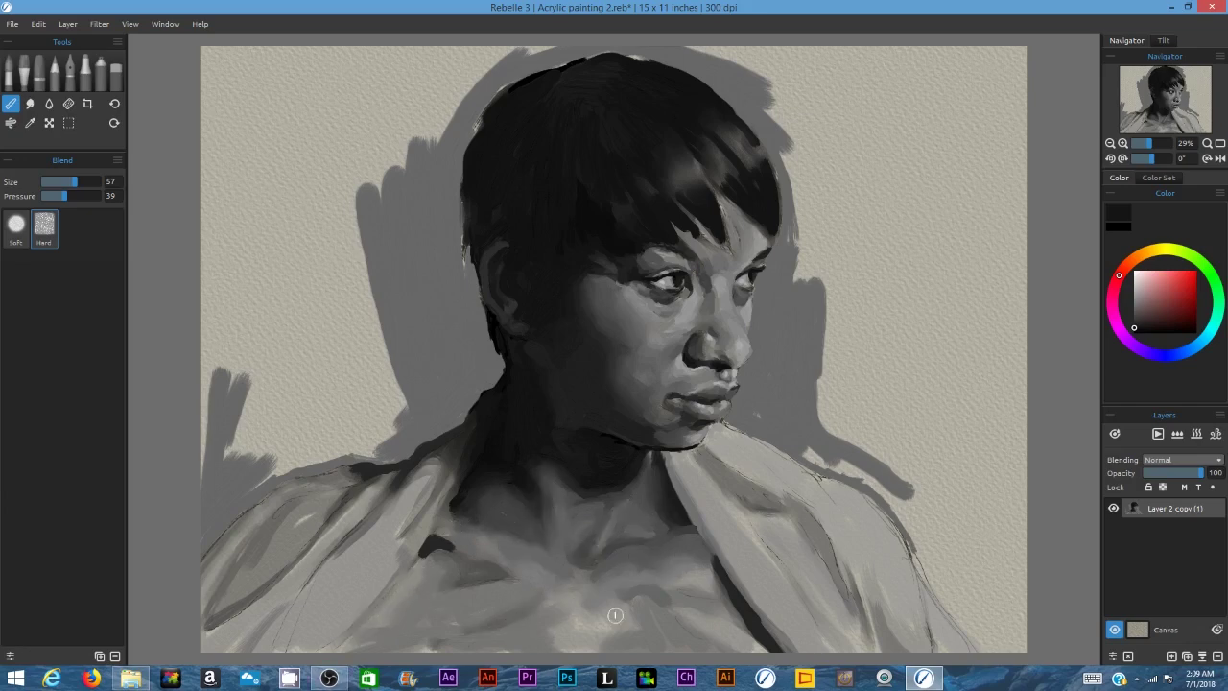
mouse_move(328, 678)
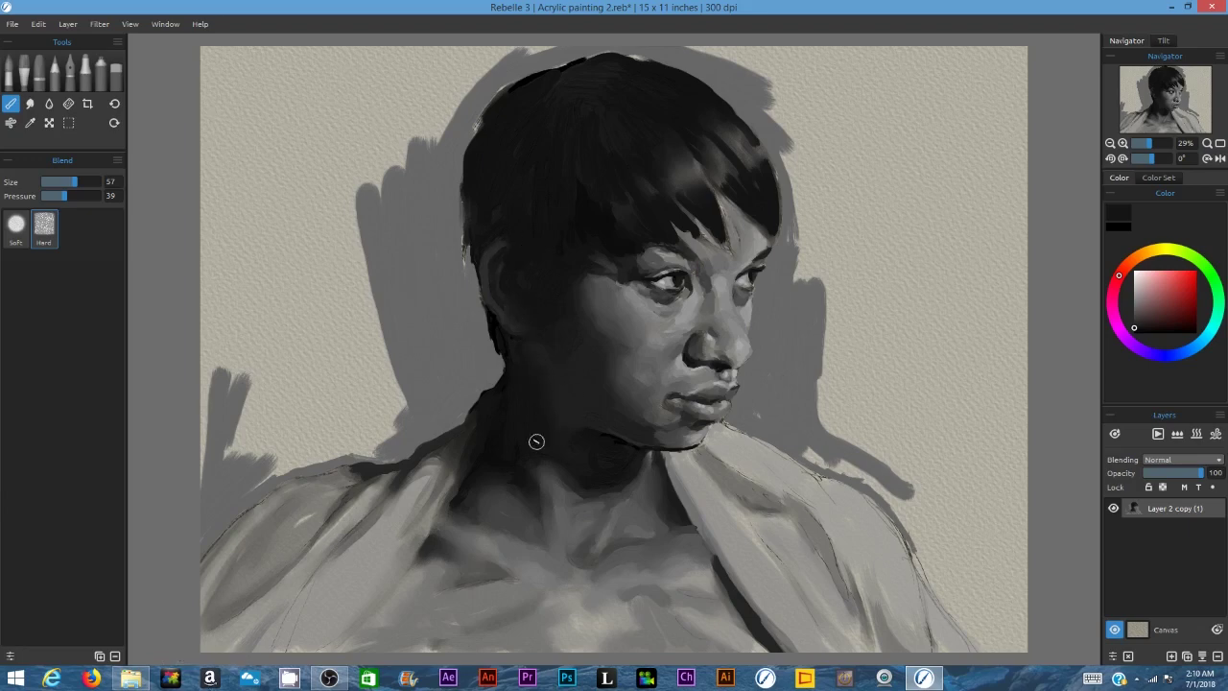
drag(651, 442, 701, 437)
drag(673, 288, 660, 299)
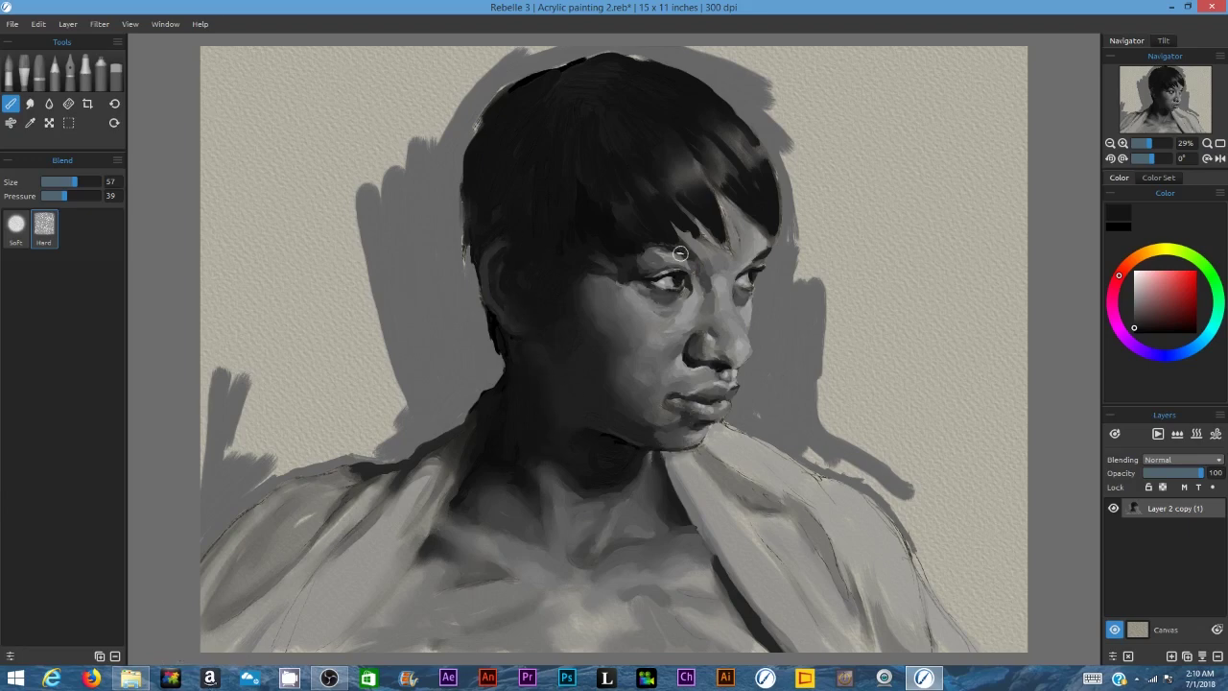
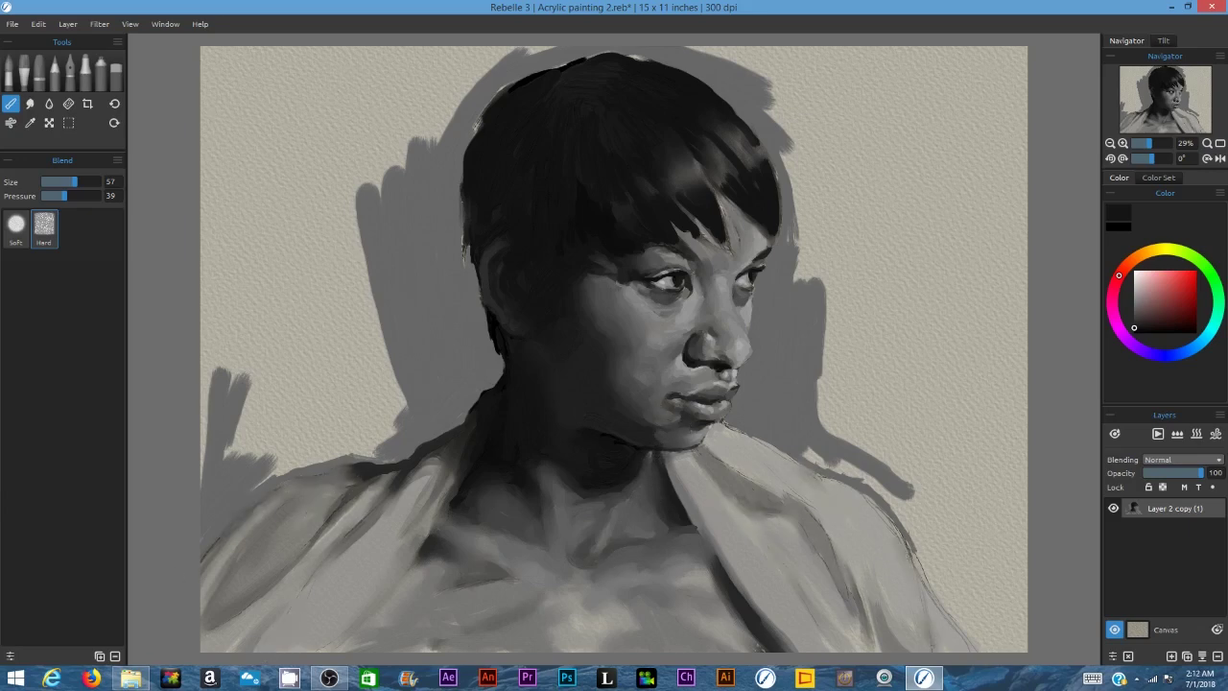
Step: Add a new layer at 39 opacity and set the round Acrylic brush to size 39
click(1171, 656)
drag(1200, 473, 1167, 474)
click(24, 73)
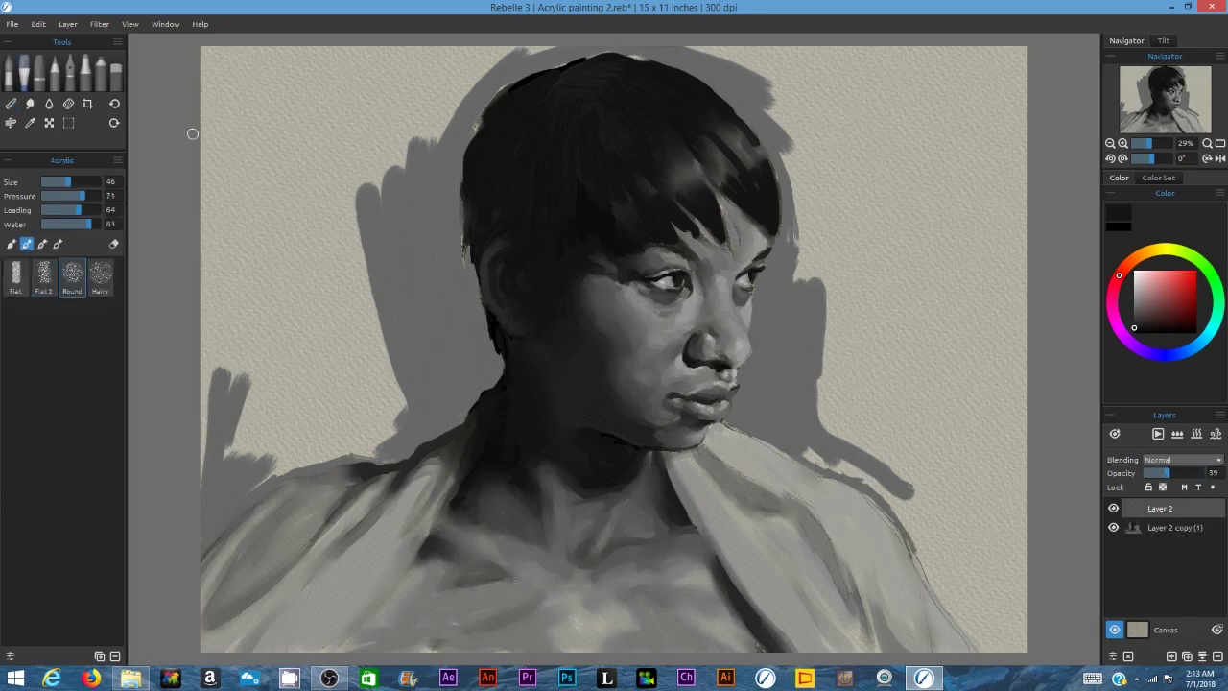
click(42, 246)
click(27, 243)
click(1134, 299)
key(bracketleft)
key(bracketleft)
key(bracketleft)
key(bracketleft)
key(bracketleft)
key(bracketleft)
key(bracketleft)
Step: Paint soft mid- to light-grey accents over the cheek, the area under the eye and the neck
alt+click(694, 390)
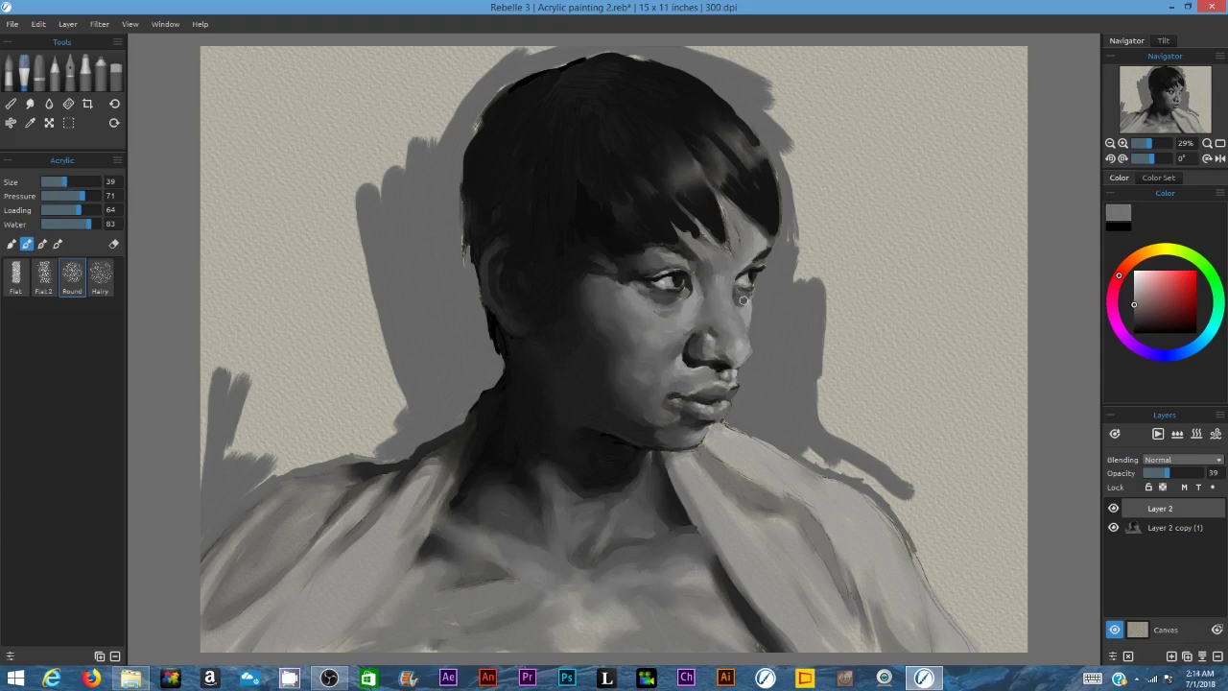
click(1134, 296)
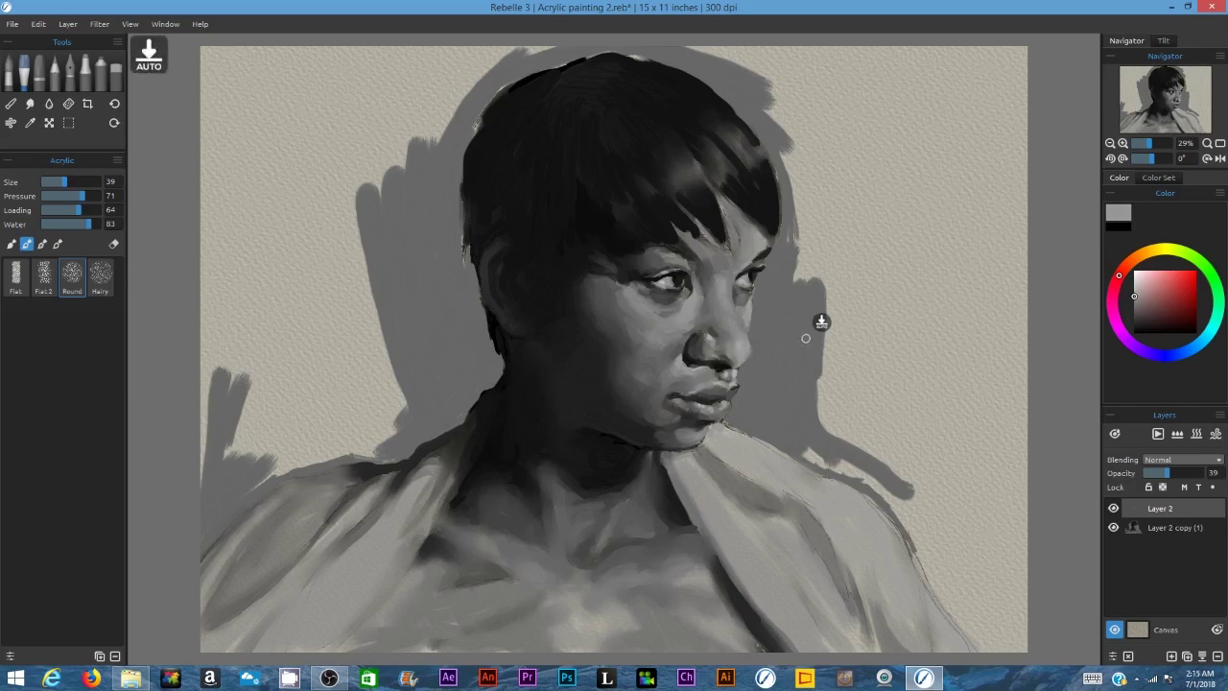
click(1134, 286)
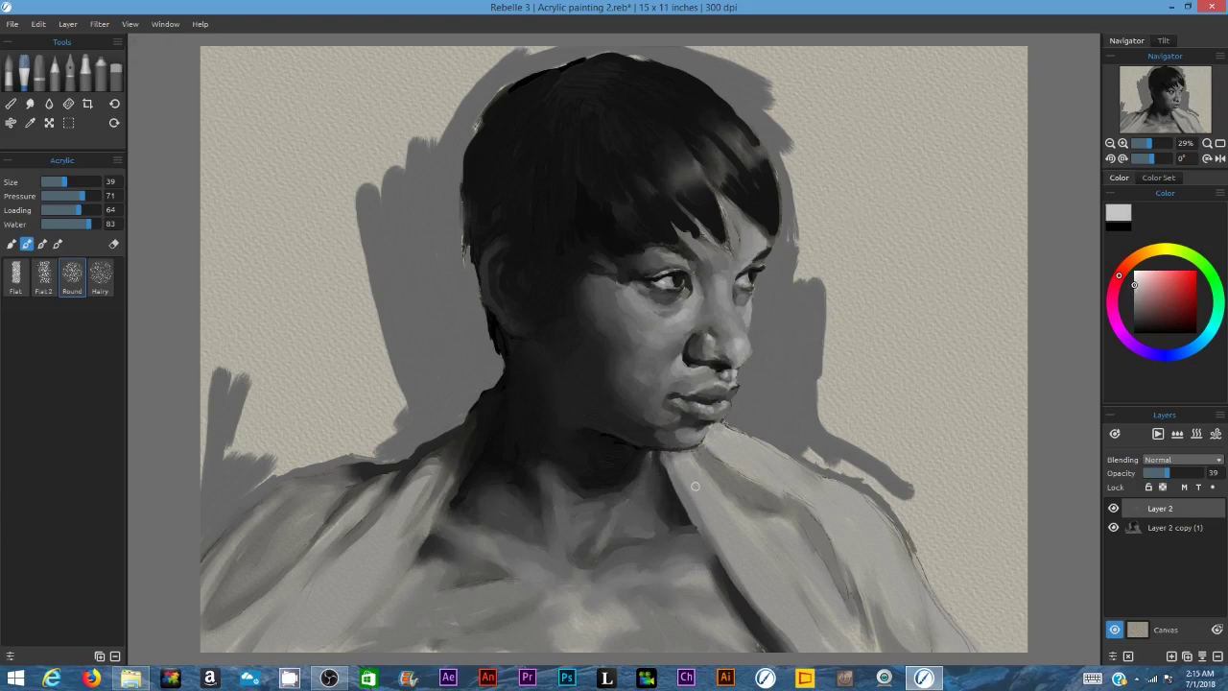
click(1134, 290)
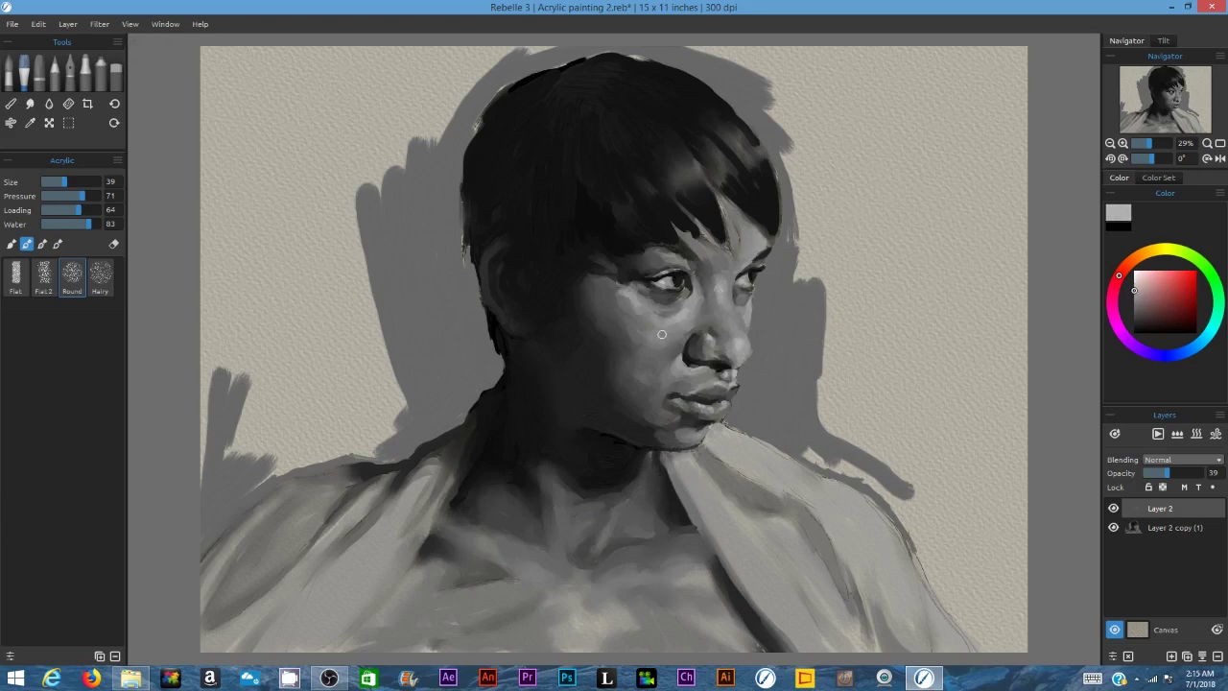
click(1133, 304)
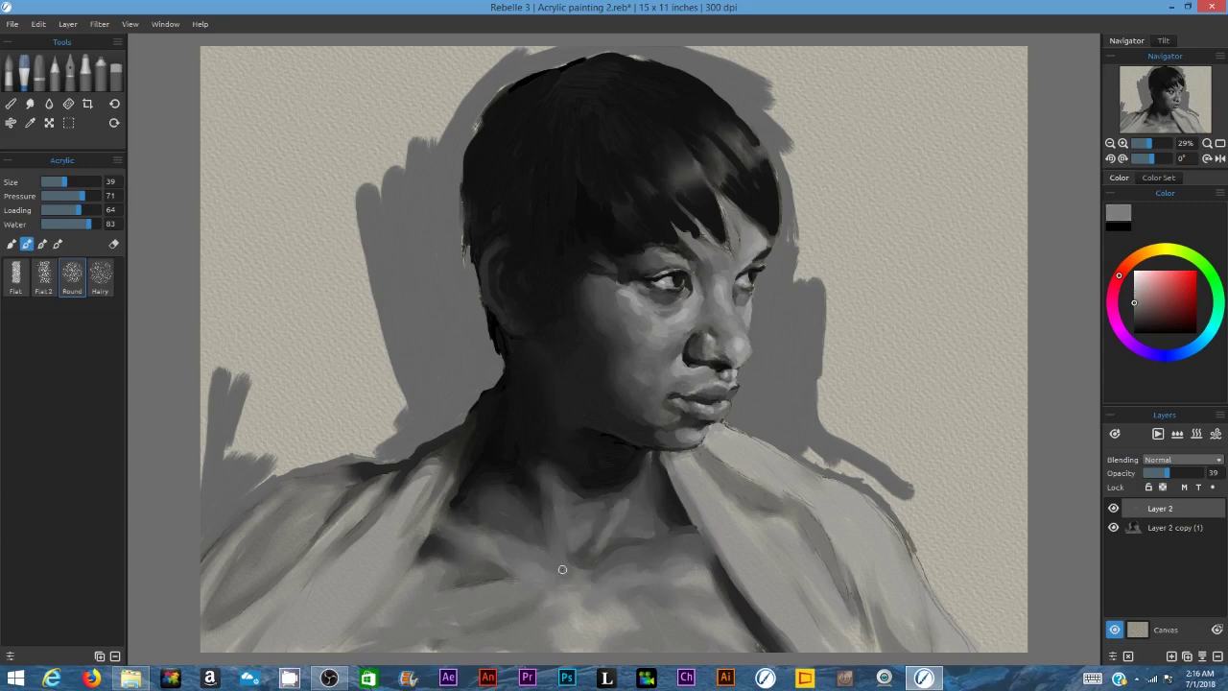
Step: Paint fine near-black strands through the fringe over the forehead
click(1134, 323)
click(1134, 330)
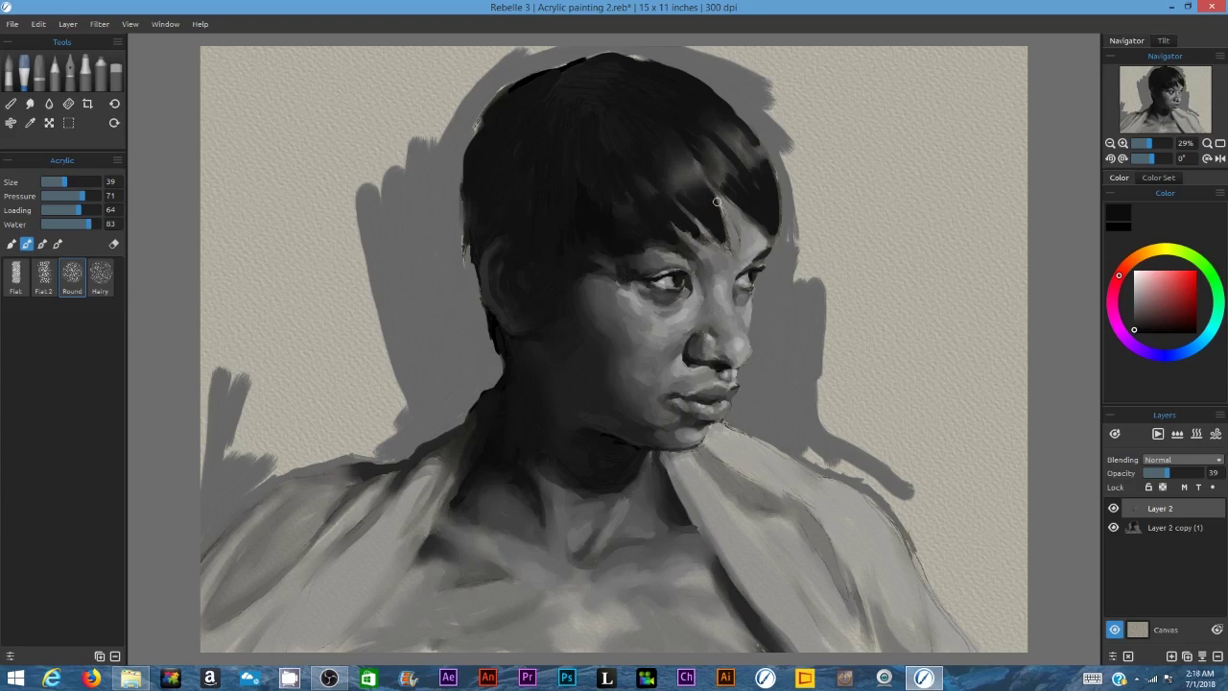
drag(684, 173, 724, 244)
drag(726, 179, 751, 232)
Step: Paint dark grey strokes along the inner folds of the ear
click(1134, 325)
click(1135, 317)
drag(509, 264, 501, 289)
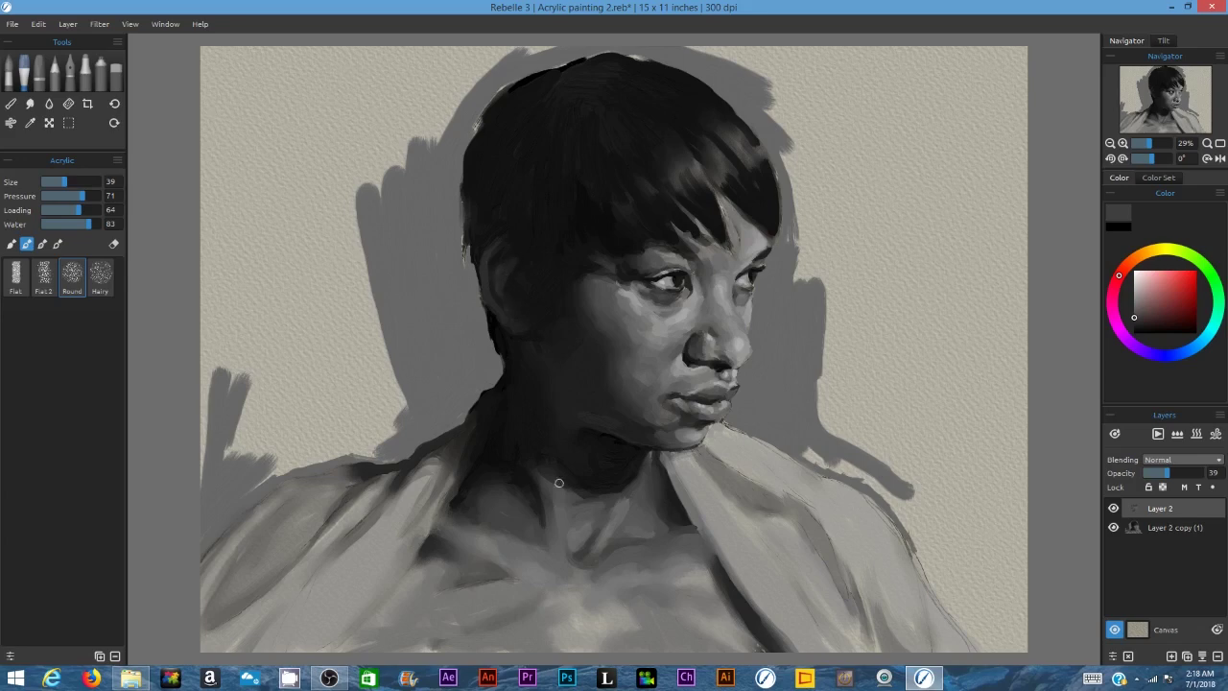
Step: Refine the cheek with greys sampled from the face and add light grey highlights above the upper lip
alt+click(672, 342)
alt+click(645, 293)
click(1133, 308)
click(1134, 289)
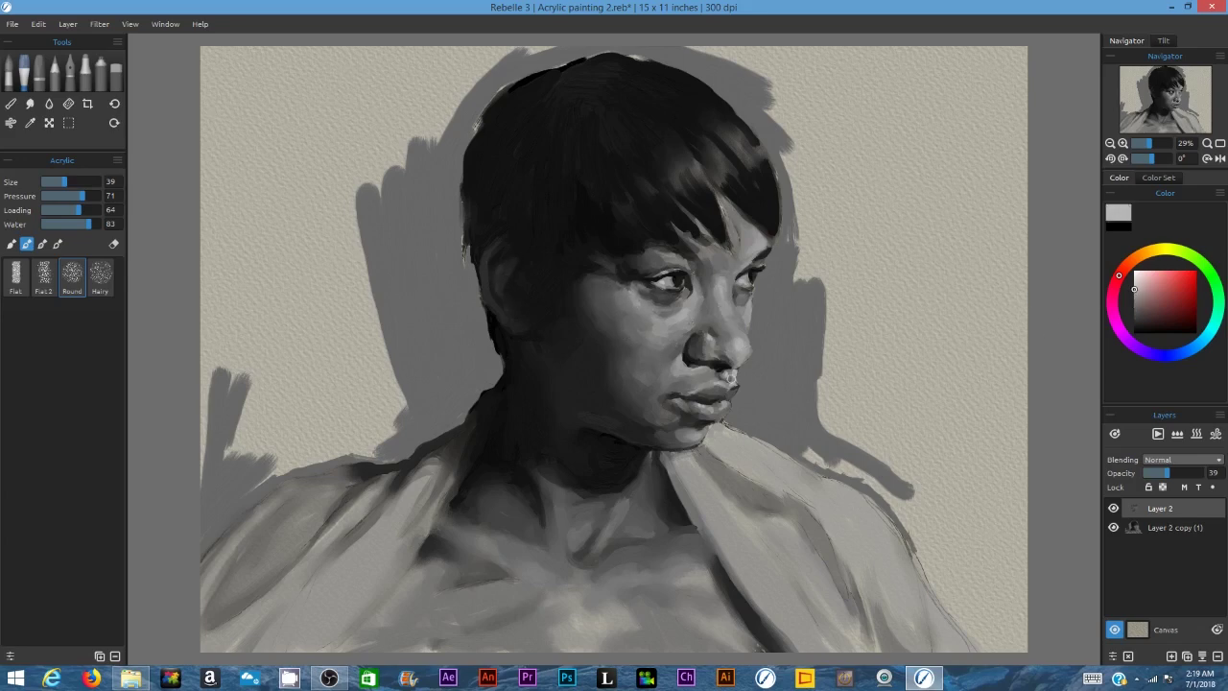
Step: Shade the neck hollow and both collarbones with mid and dark grey strokes
click(1135, 301)
alt+click(566, 533)
click(1134, 328)
click(1136, 322)
alt+click(599, 368)
drag(543, 526, 542, 540)
drag(457, 519, 543, 548)
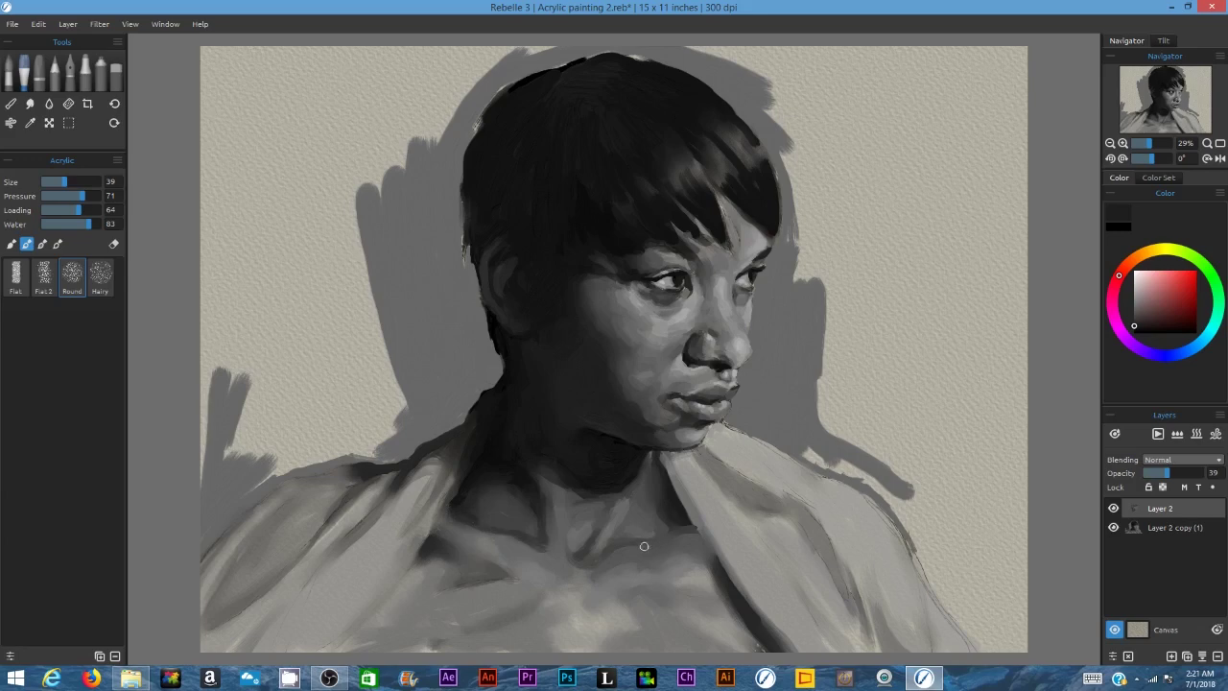
drag(635, 546, 673, 533)
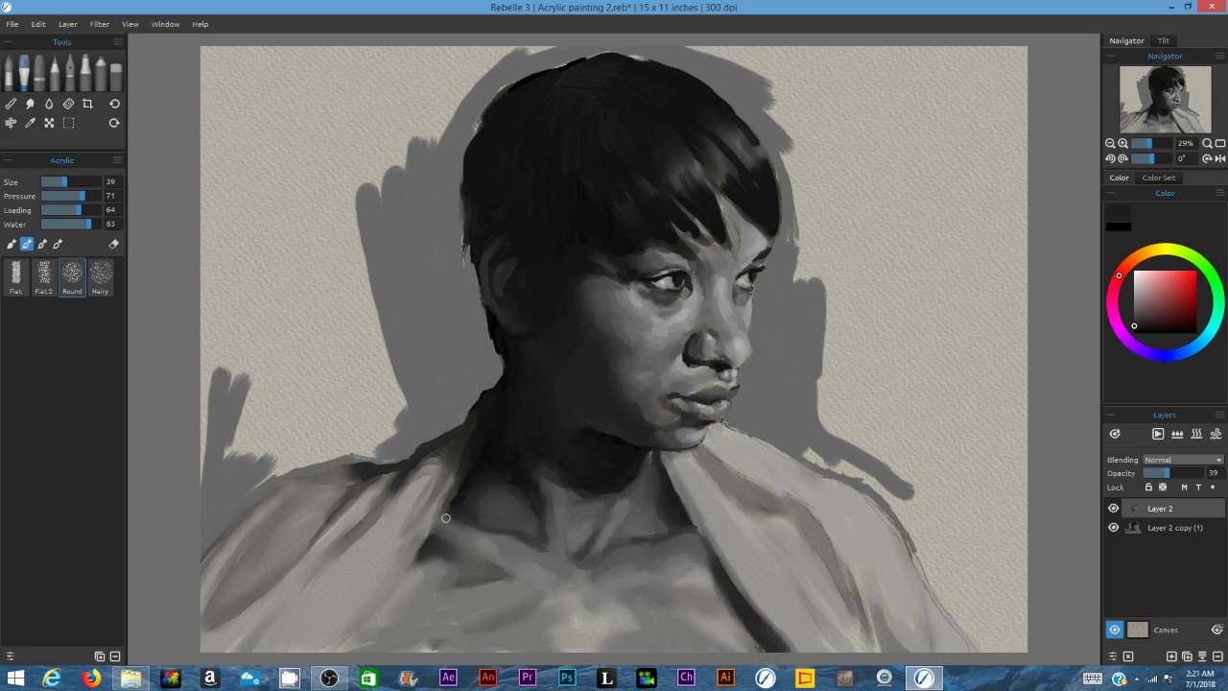
Step: Paint dark strokes along the near shoulder contour and the garment folds on both sides
mouse_move(439, 469)
mouse_down()
mouse_move(312, 471)
mouse_move(274, 489)
mouse_up()
mouse_move(198, 620)
mouse_down()
mouse_move(241, 546)
mouse_move(200, 583)
mouse_up()
mouse_move(323, 474)
mouse_down()
mouse_move(293, 490)
mouse_move(325, 486)
mouse_up()
drag(309, 573, 244, 652)
mouse_move(749, 507)
mouse_down()
mouse_move(778, 511)
mouse_move(817, 554)
mouse_up()
mouse_move(752, 506)
mouse_down()
mouse_move(793, 514)
mouse_move(844, 593)
mouse_up()
Step: Paint medium dark grey strokes along the sleeve and collar folds on the near side of the garment
mouse_move(1135, 325)
mouse_down()
mouse_move(1124, 338)
mouse_move(1133, 315)
mouse_up()
drag(295, 494, 207, 576)
drag(340, 522, 269, 604)
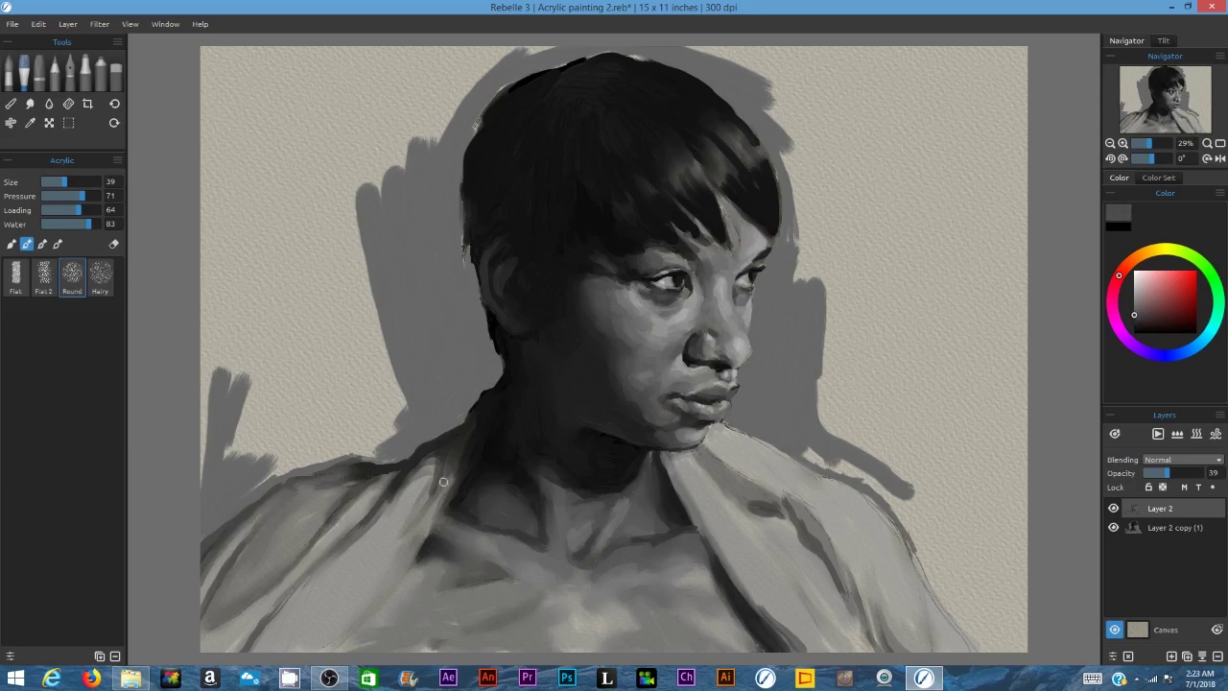
drag(433, 478, 413, 527)
drag(394, 496, 379, 517)
drag(451, 468, 407, 564)
Step: Paint medium dark grey strokes along the far collar edge and the fold across the far shoulder
drag(685, 501, 737, 582)
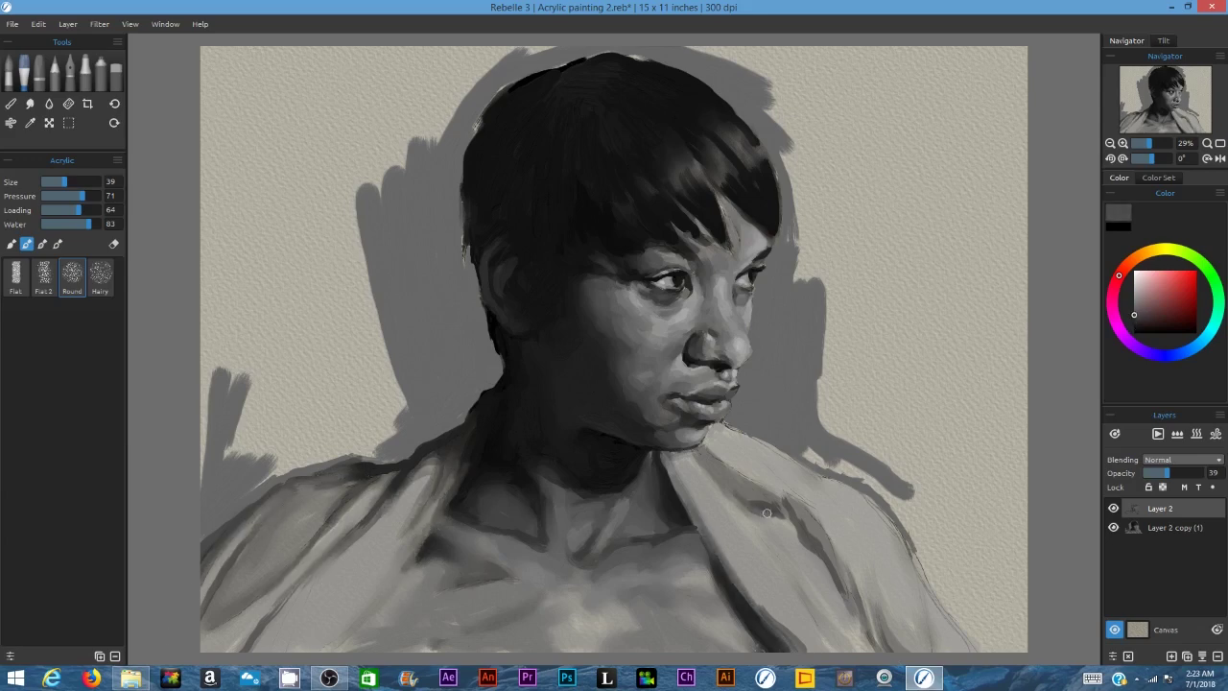
drag(739, 491, 773, 512)
drag(795, 508, 842, 586)
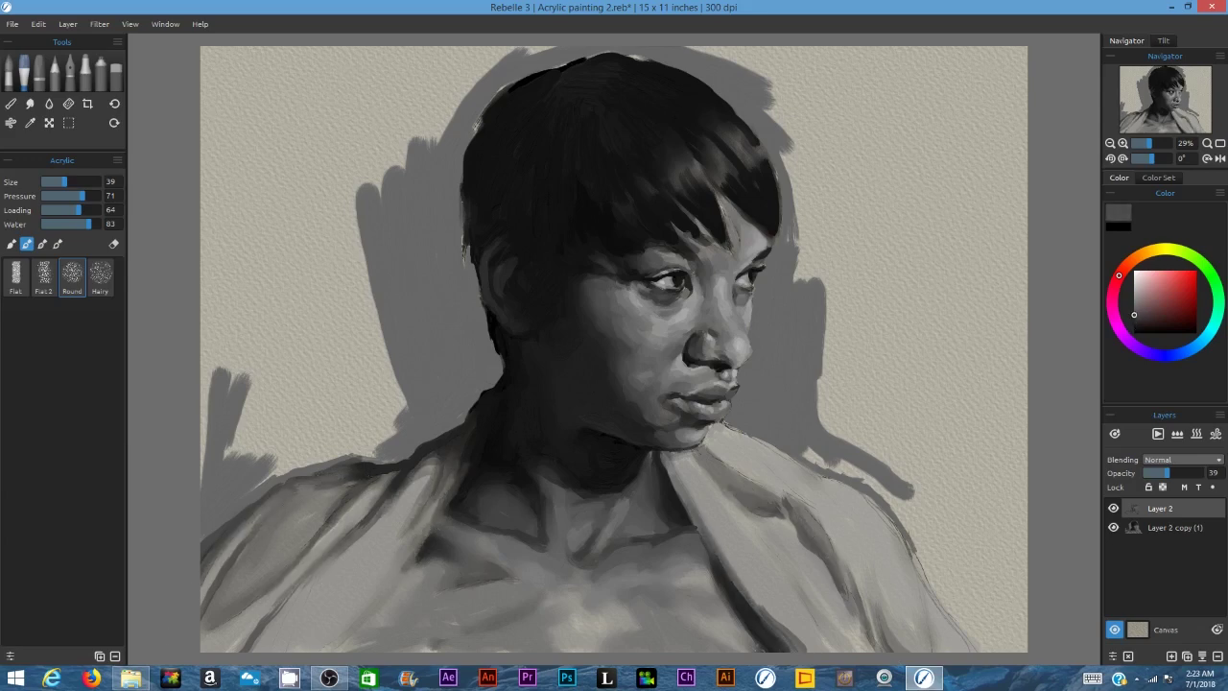
Step: Shade the chest beside the near collar with grey sampled from the neck
alt+click(550, 519)
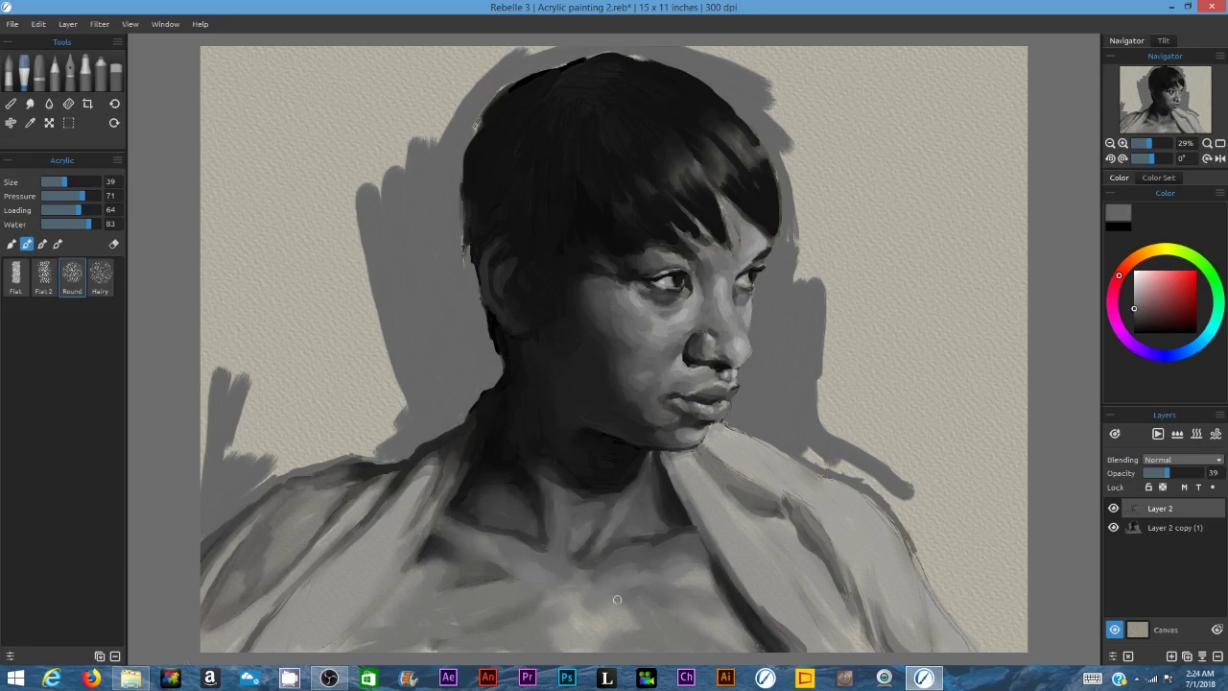
drag(418, 574, 375, 636)
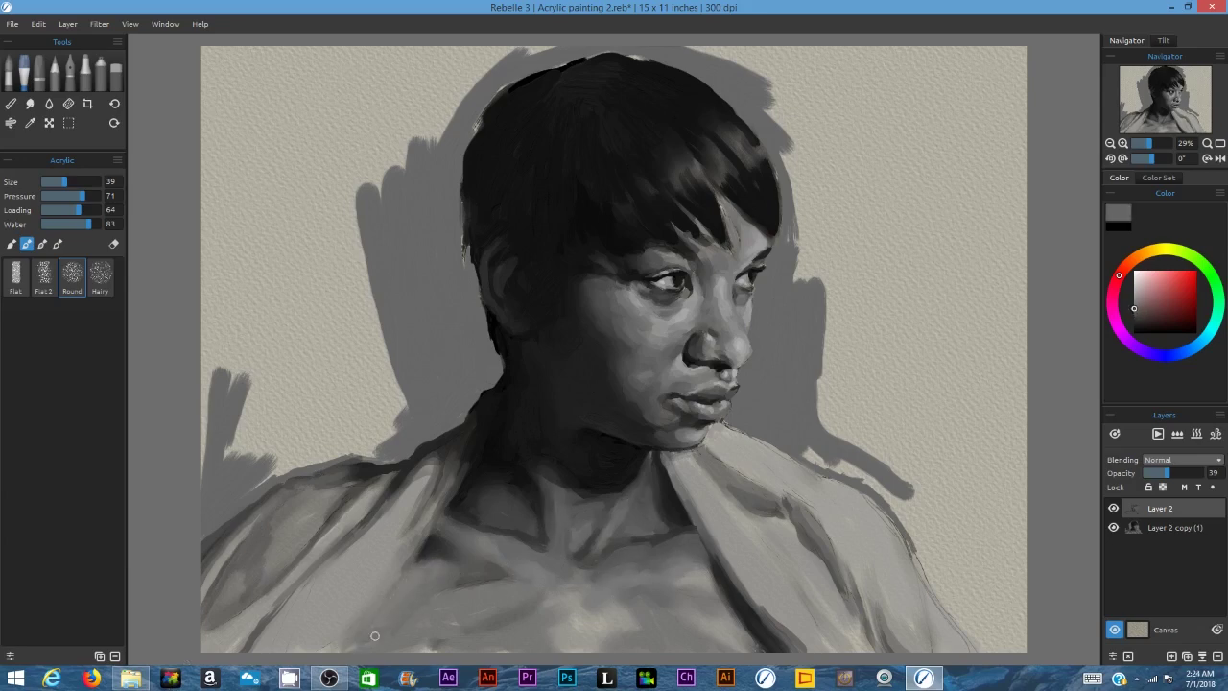
drag(470, 631, 411, 649)
Step: Touch up the highlights and midtones of the face, neck and garment with light to mid greys
drag(1132, 311, 1134, 302)
click(1134, 296)
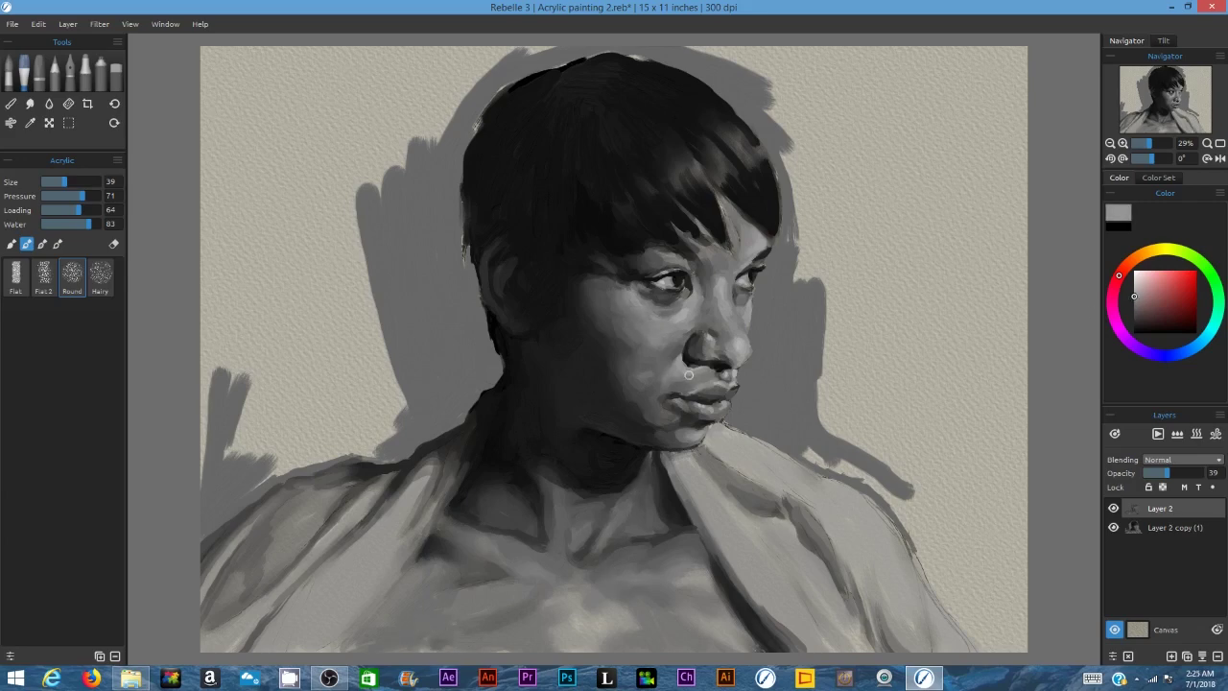
click(1134, 291)
click(1134, 289)
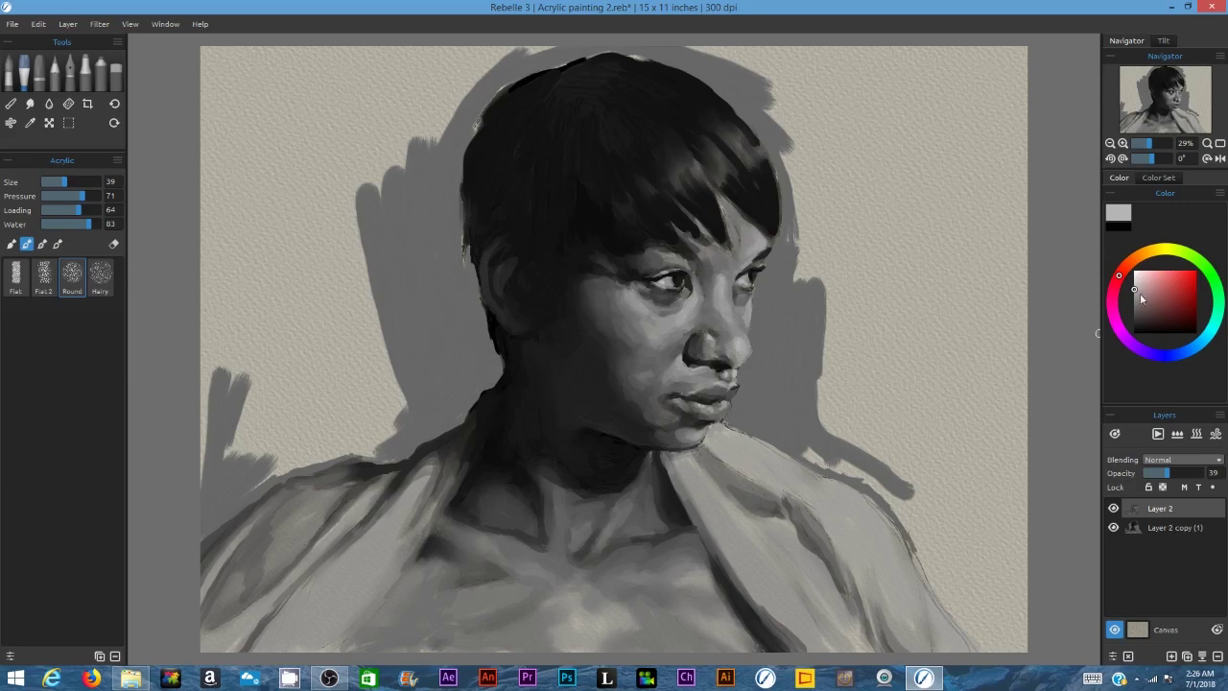
click(1133, 295)
click(1134, 305)
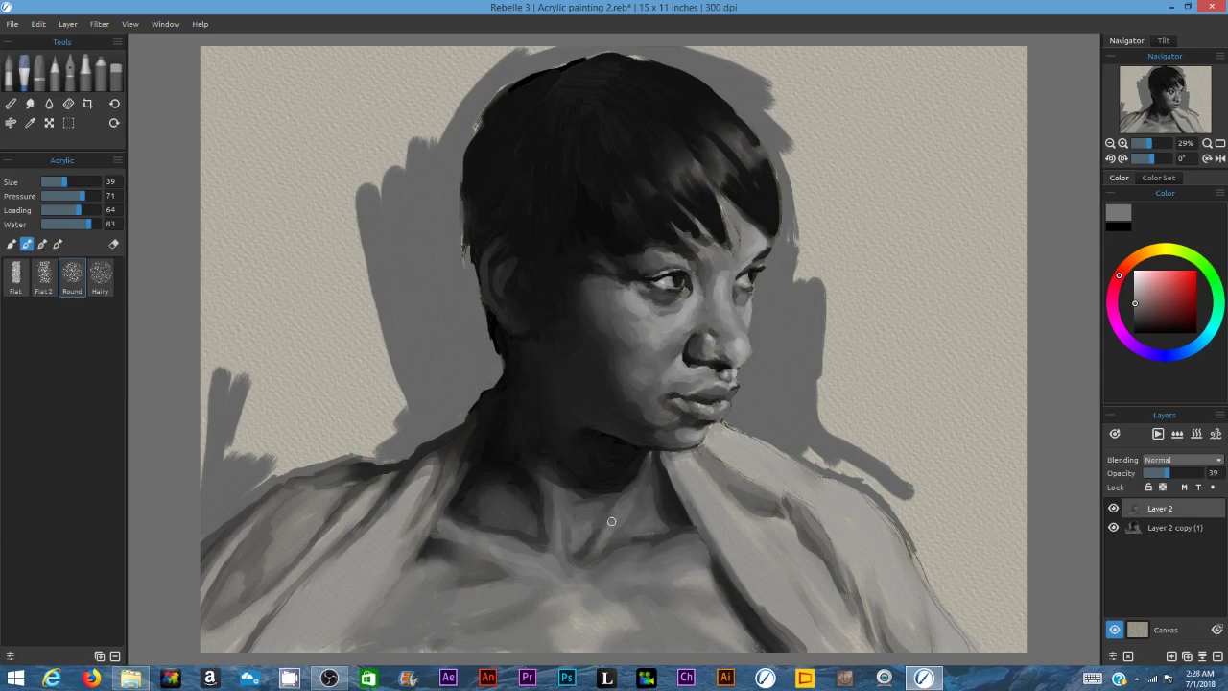
Step: Touch up the lower cheek with grey sampled from the face
alt+click(514, 523)
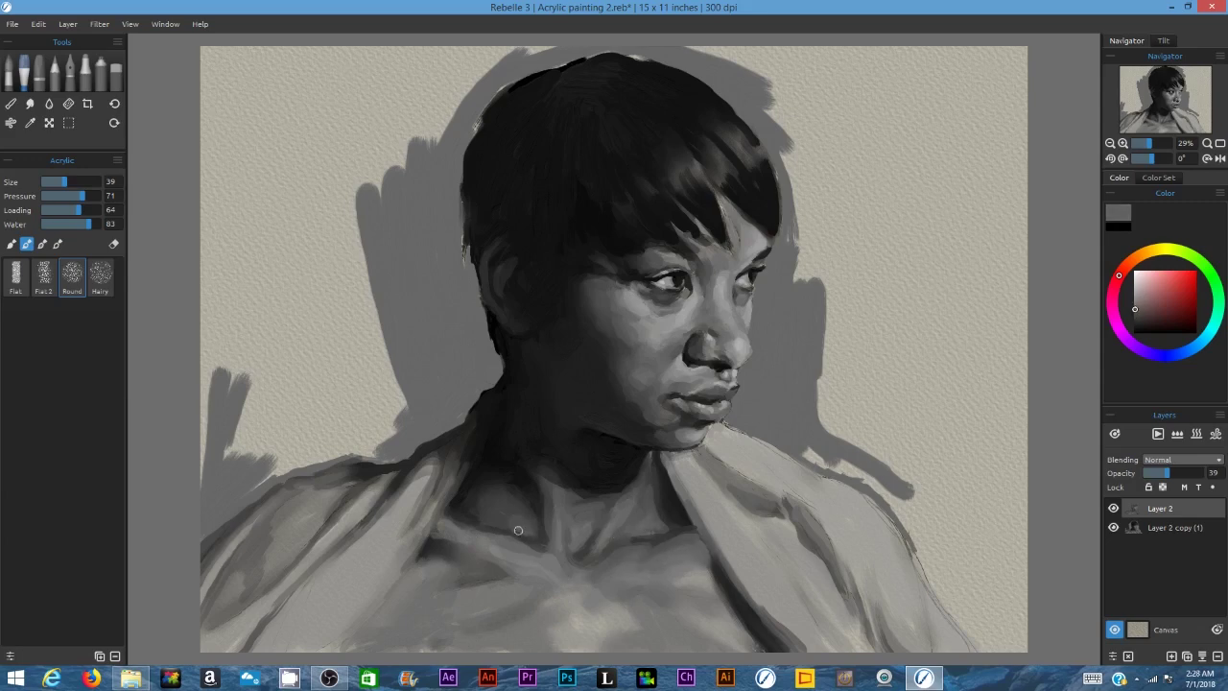
alt+click(637, 330)
mouse_move(655, 345)
mouse_down()
mouse_move(645, 344)
mouse_move(654, 341)
mouse_up()
alt+click(693, 479)
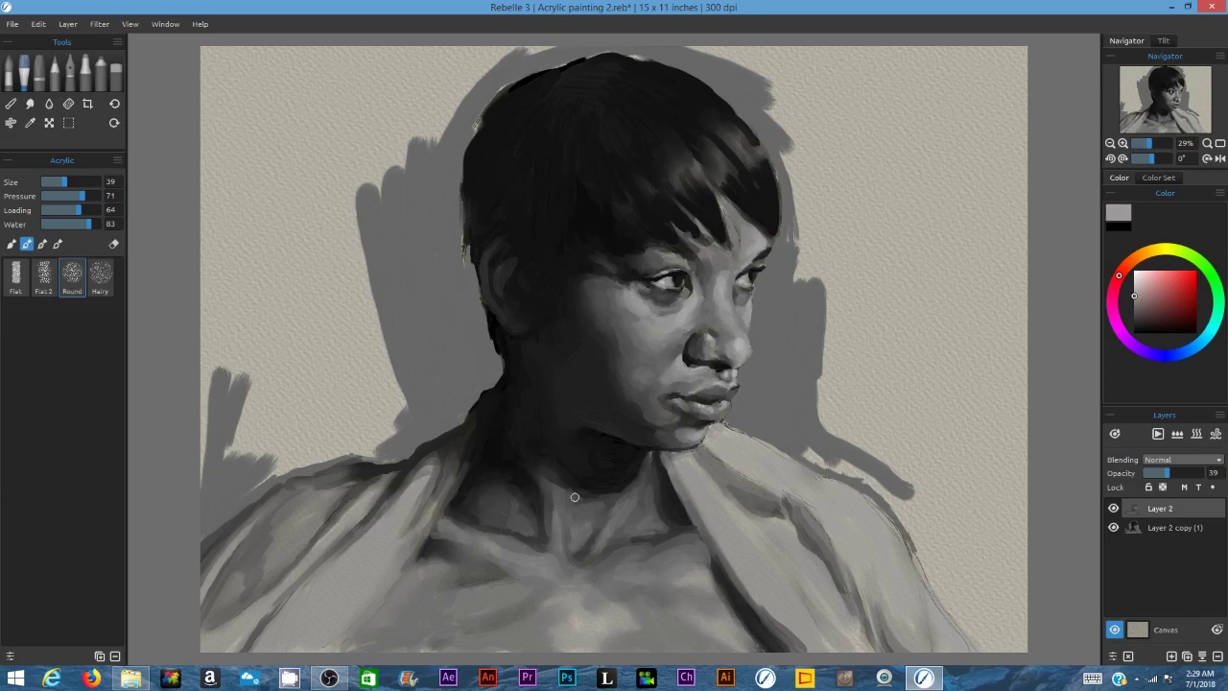
Step: Paint long light grey strokes down the near lapel of the garment
drag(1135, 291, 1112, 292)
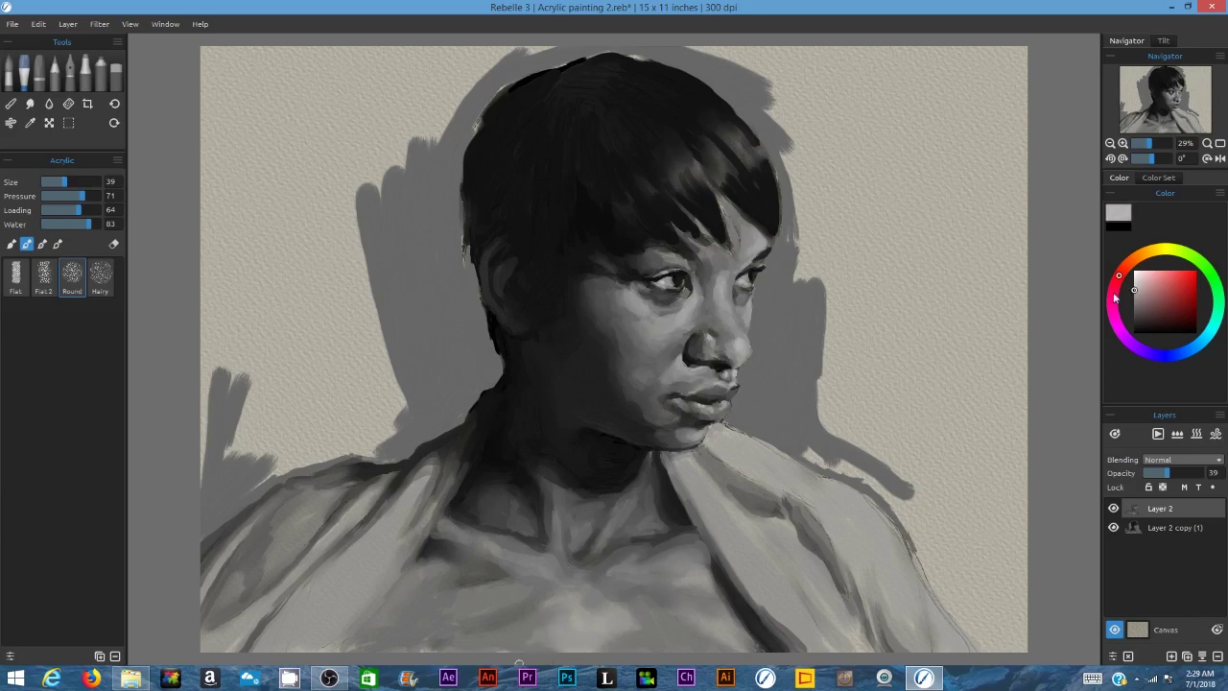
drag(425, 516, 376, 599)
mouse_move(411, 507)
mouse_down()
mouse_move(393, 550)
mouse_move(414, 498)
mouse_move(343, 638)
mouse_up()
drag(414, 498, 324, 647)
alt+click(428, 464)
mouse_move(428, 464)
mouse_down()
mouse_move(327, 613)
mouse_move(395, 556)
mouse_move(336, 643)
mouse_move(383, 617)
mouse_up()
Step: Highlight the inner edge of the near collar with very light grey at brush size 20
drag(1134, 308, 1133, 294)
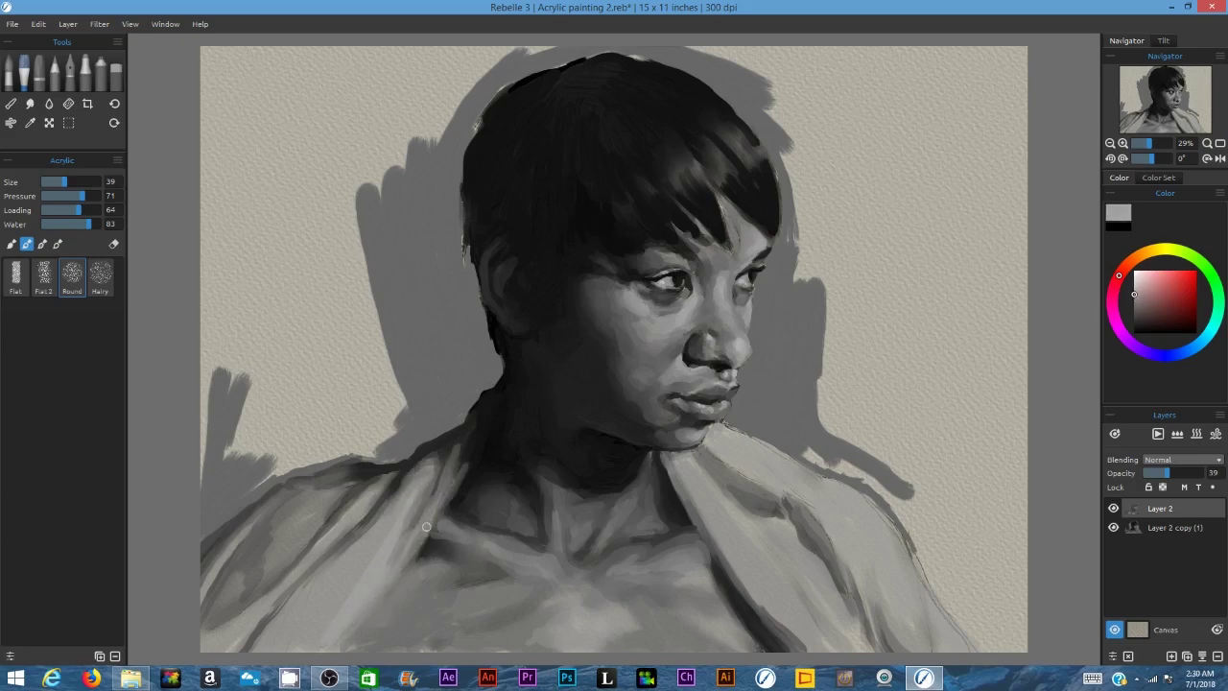
click(55, 182)
click(1133, 288)
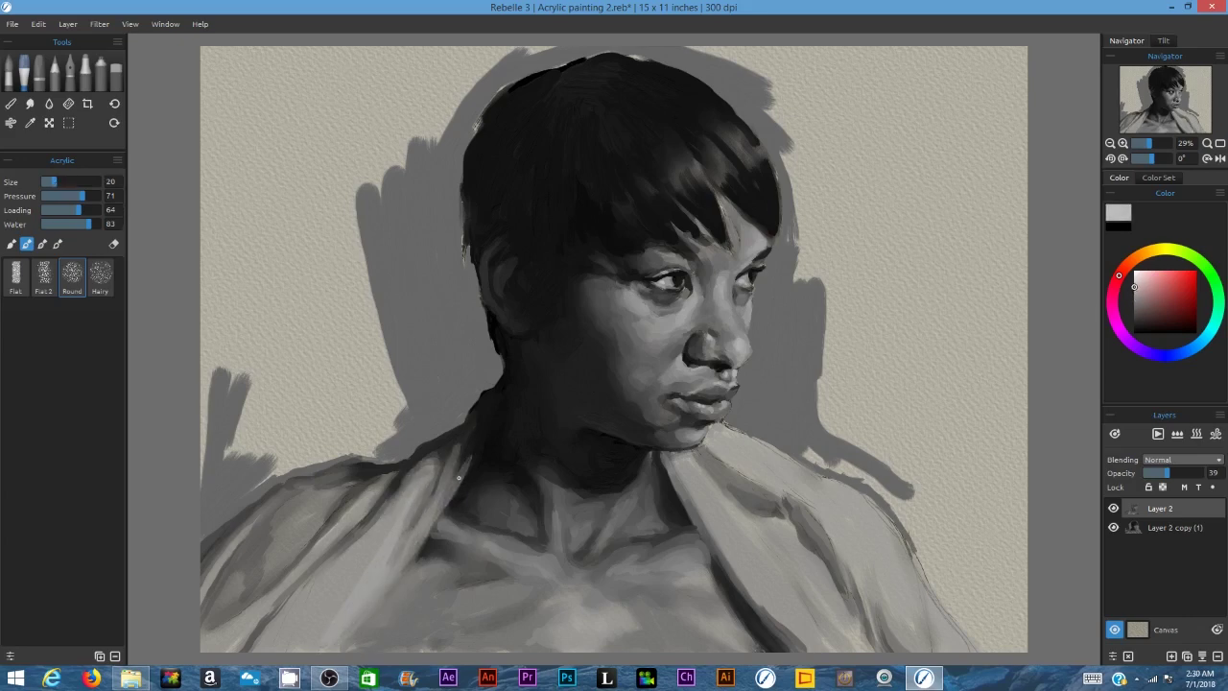
click(1134, 282)
drag(449, 474, 423, 538)
Step: Shade the folds of the near collar and sleeve with mid to dark grey at brush size 29
click(59, 182)
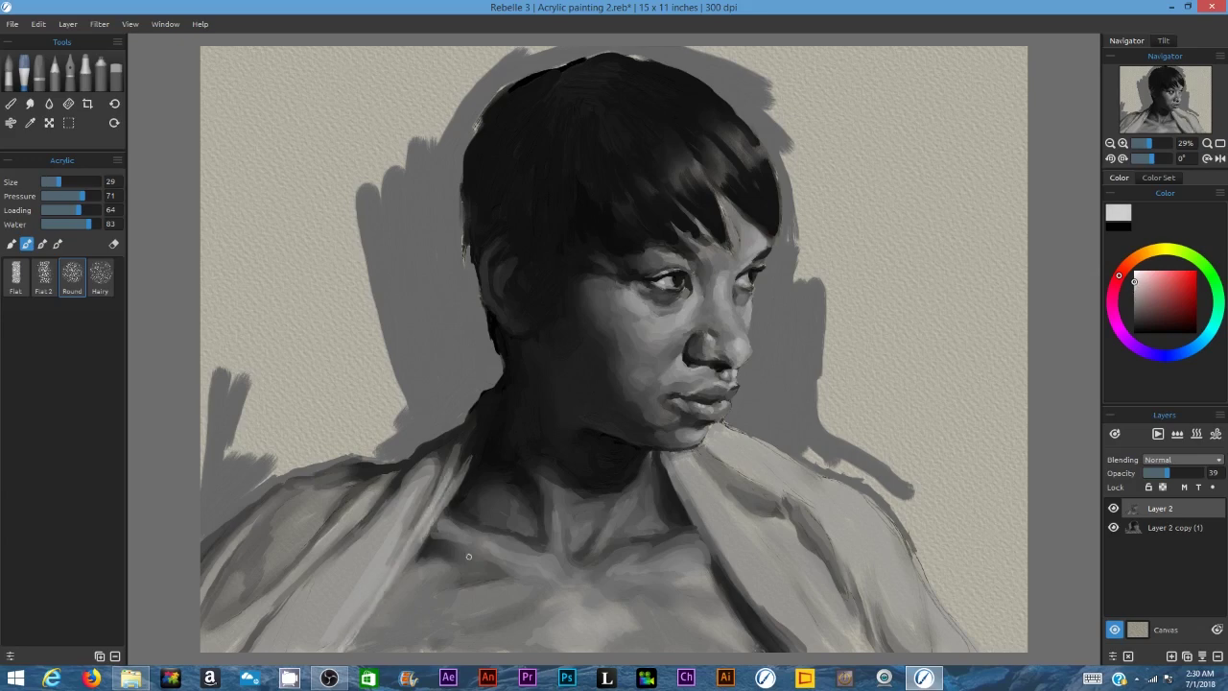
alt+click(482, 437)
drag(466, 430, 455, 455)
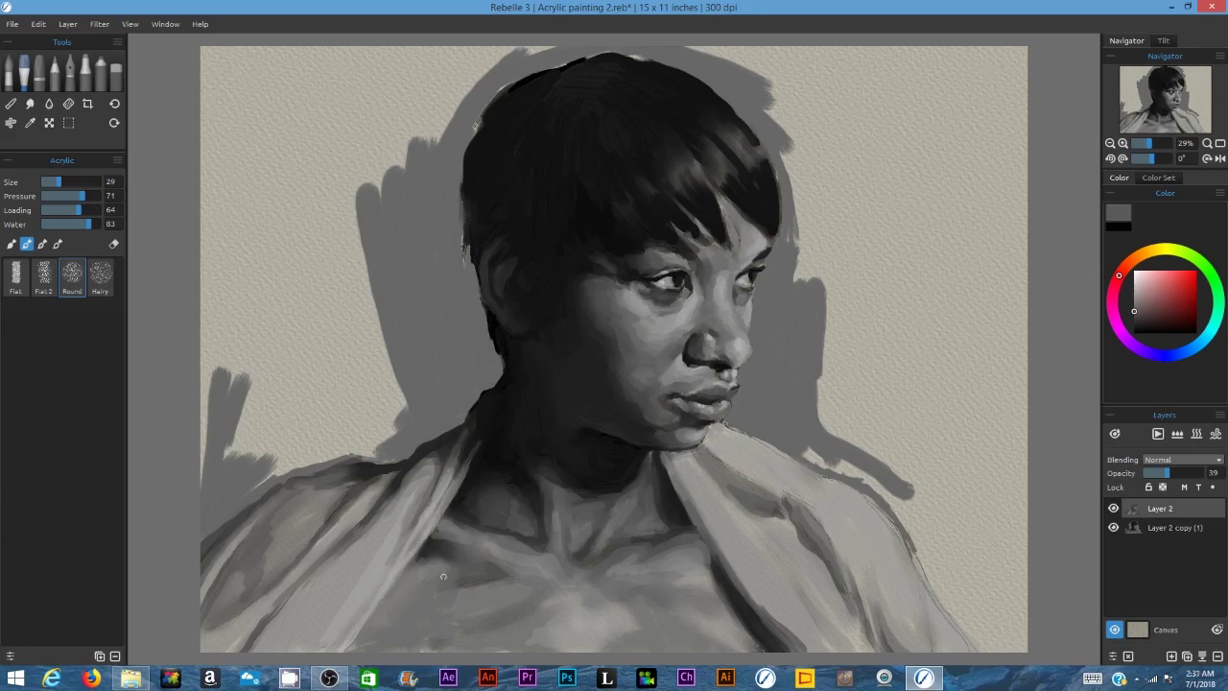
drag(321, 568, 402, 486)
drag(1134, 309, 1134, 323)
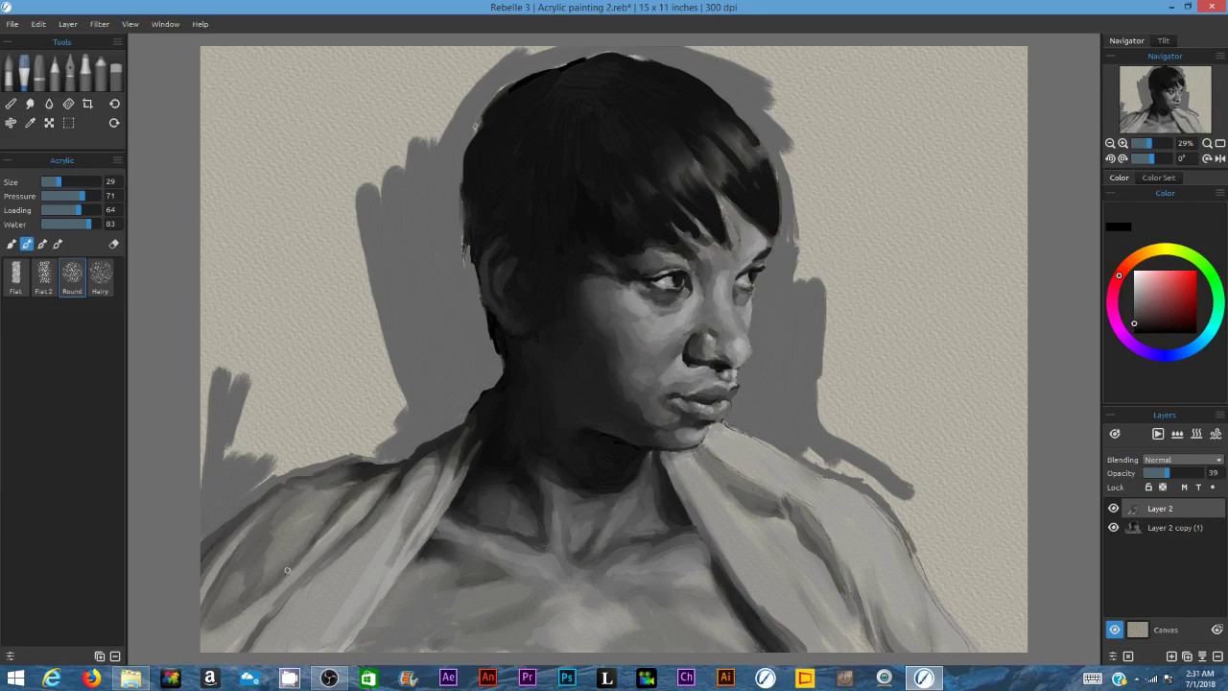
drag(291, 564, 204, 629)
drag(459, 459, 425, 509)
mouse_move(467, 432)
mouse_down()
mouse_move(431, 456)
mouse_move(318, 580)
mouse_up()
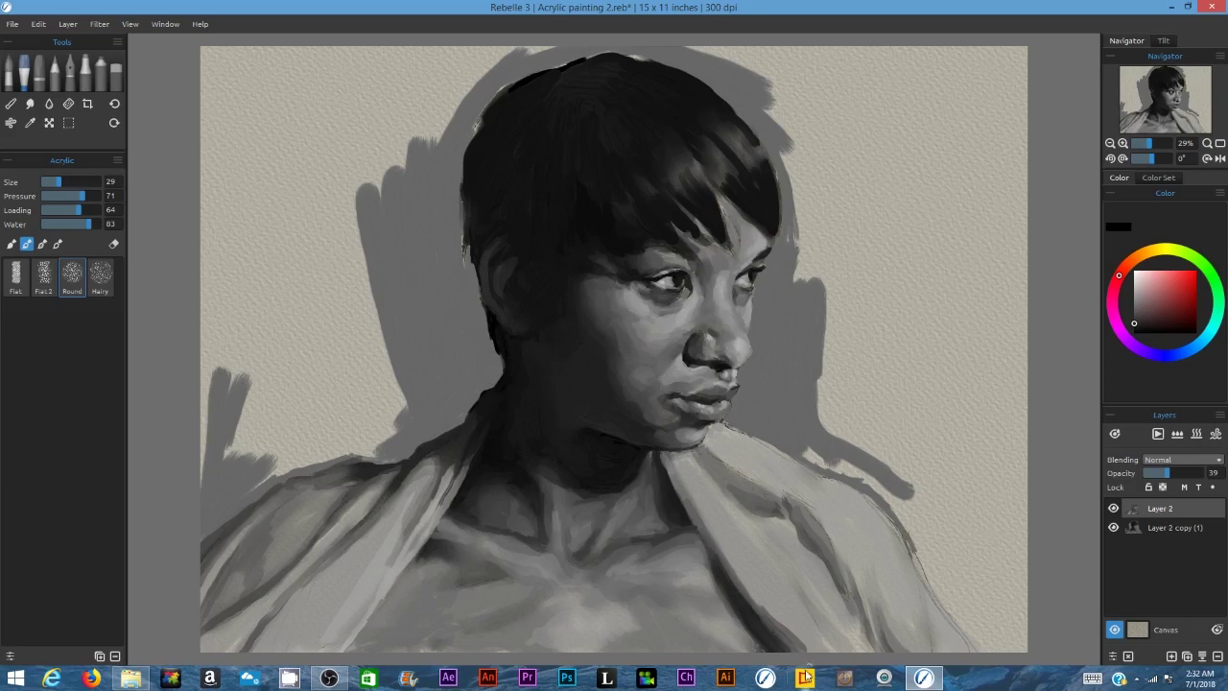
drag(451, 466, 423, 511)
Step: Deepen the near shoulder and sleeve folds and the far collar's inner shadow with black strokes
click(1134, 333)
drag(250, 507, 226, 531)
drag(374, 479, 457, 436)
drag(240, 608, 204, 632)
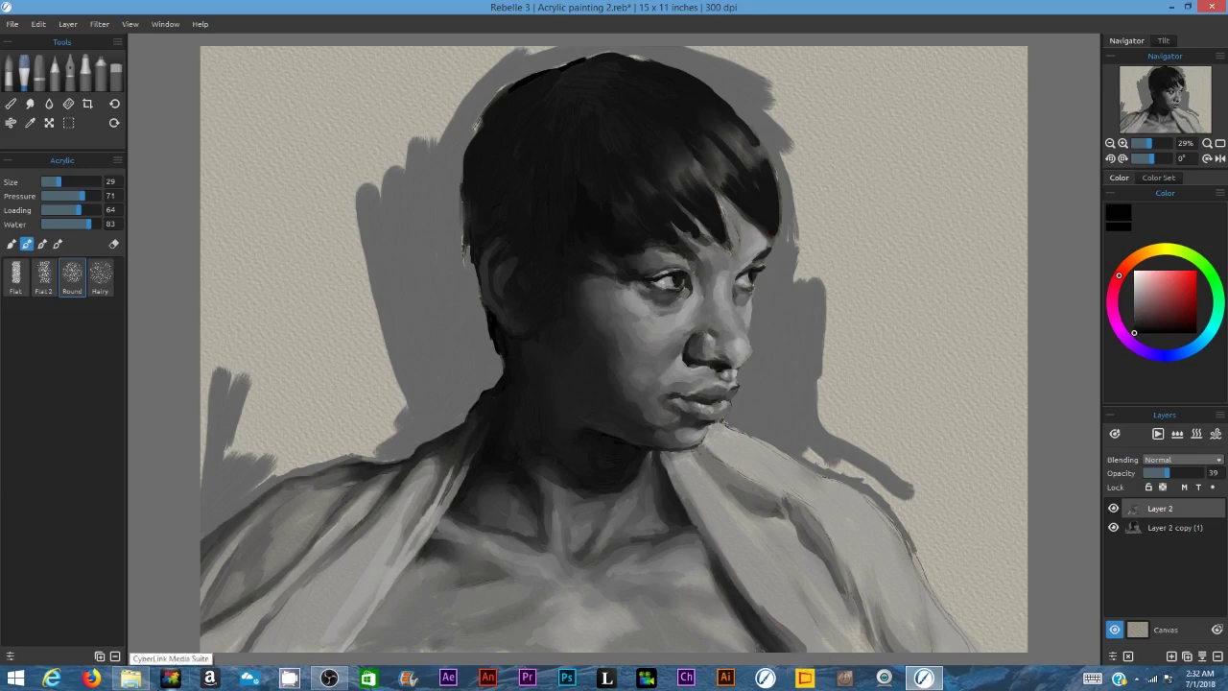
drag(703, 547, 660, 455)
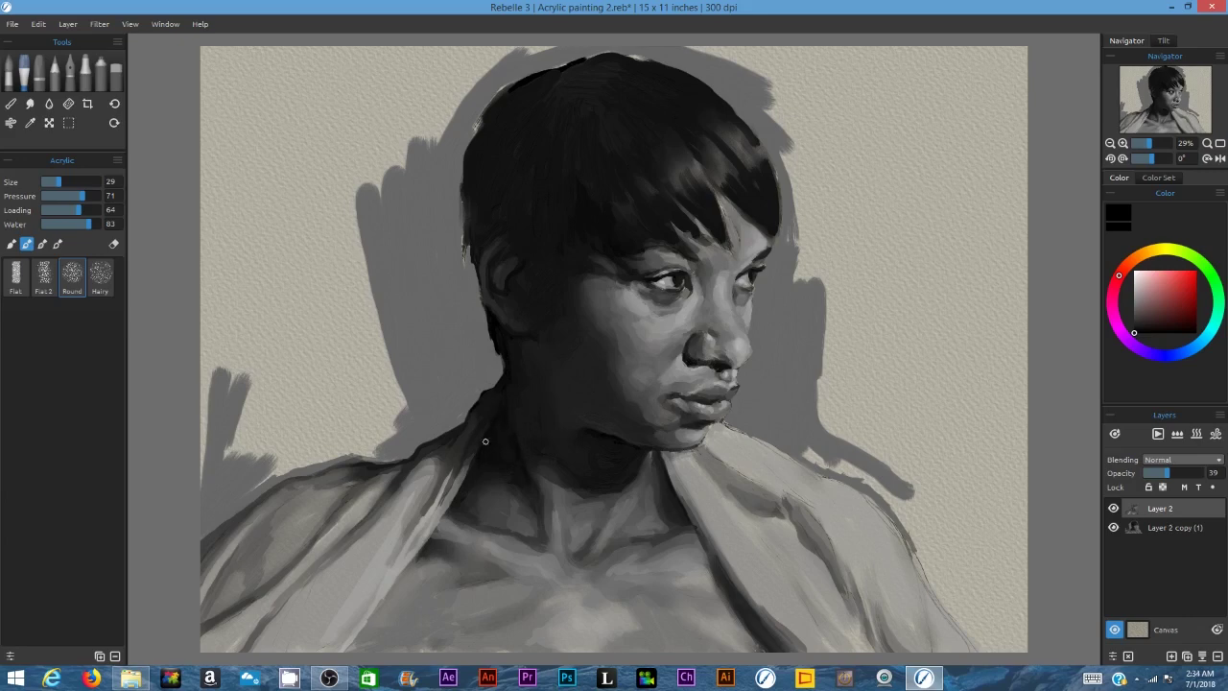
Step: Touch up the fringe and the back edge of the hair with near-black sampled from the neck at brush size 44
key(bracketright)
alt+click(531, 406)
drag(681, 160, 703, 183)
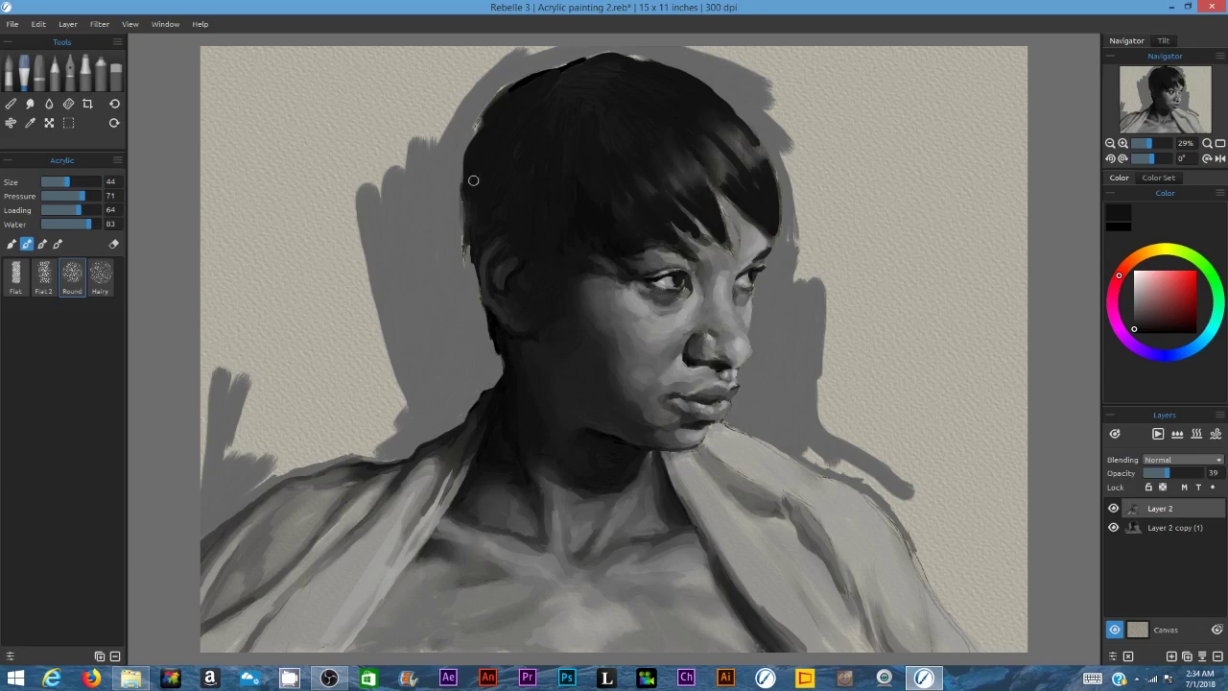
drag(465, 203, 463, 221)
Step: Shade the near sleeve with dark and medium dark grey strokes
click(1136, 326)
drag(264, 519, 217, 577)
click(1135, 312)
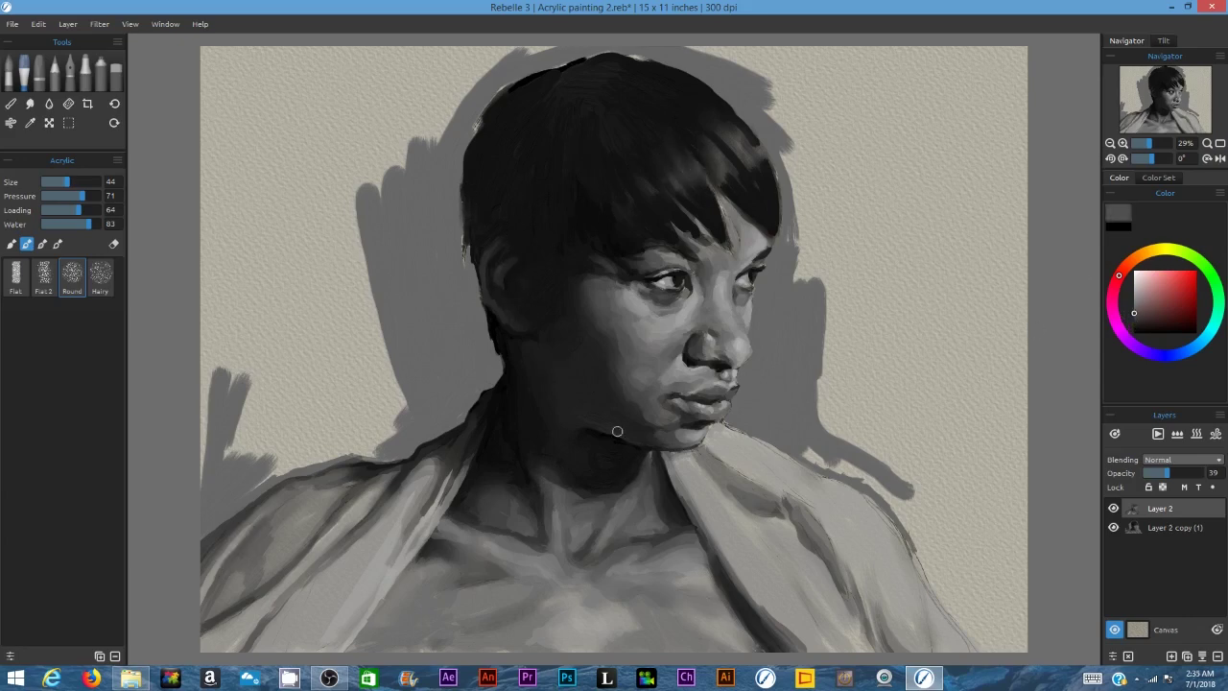
mouse_move(280, 542)
mouse_down()
mouse_move(265, 580)
mouse_move(219, 603)
mouse_up()
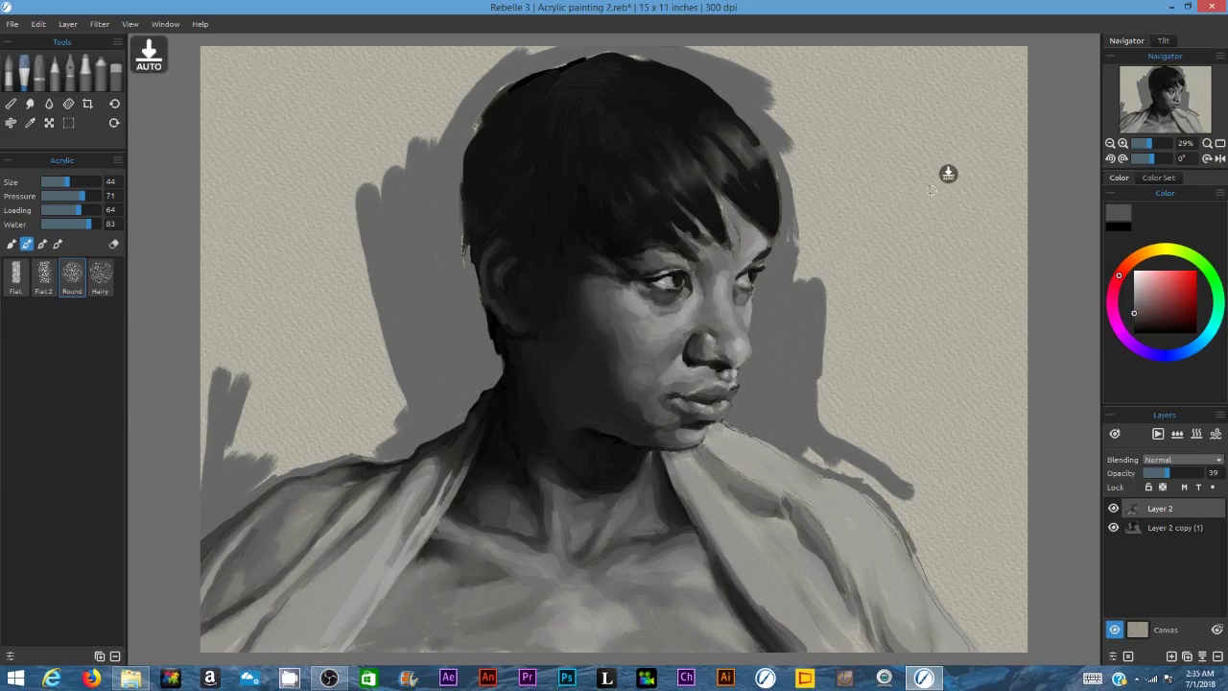
Step: Merge the semi-transparent Layer 2 with the portrait layer below it
alt+click(261, 626)
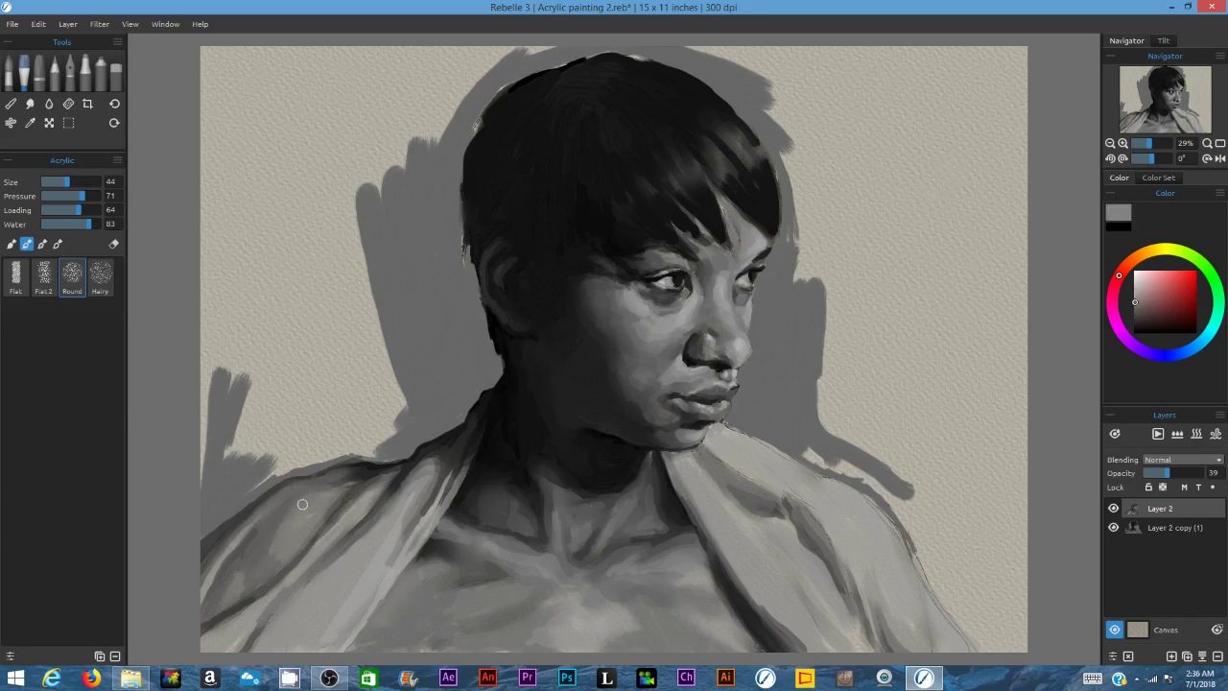
key(b)
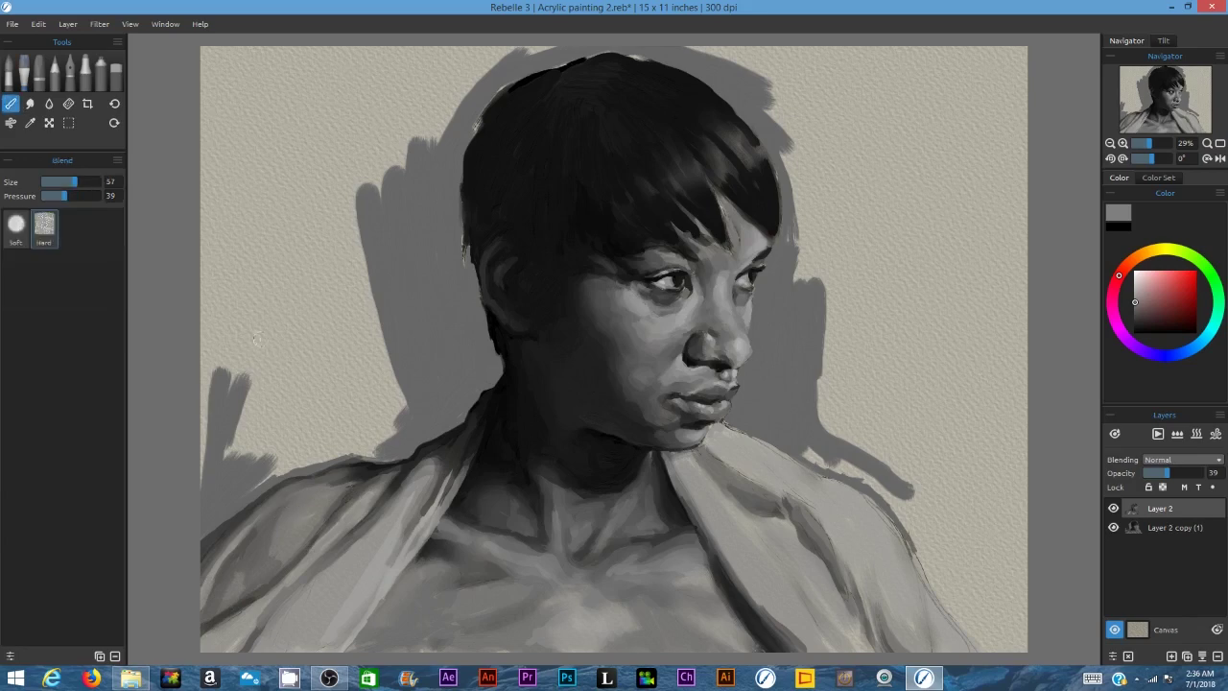
click(1202, 656)
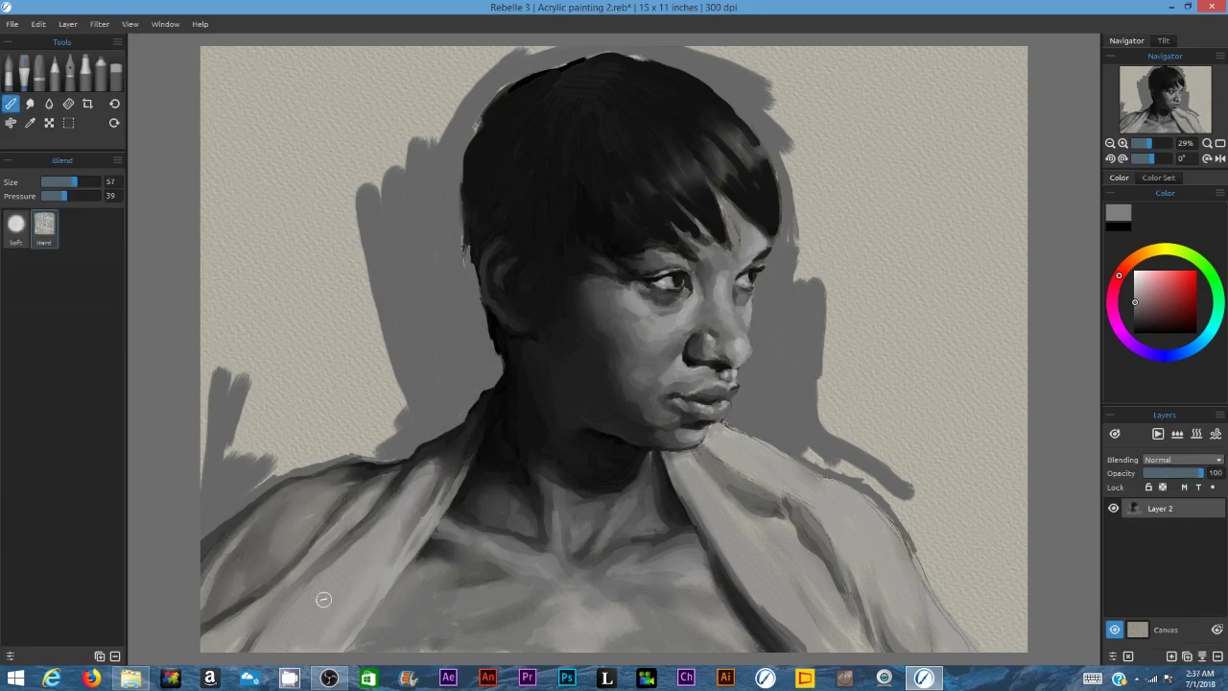
Step: Fill the background behind the head and around both shoulders with grey sampled from the backdrop, using brush size 66
alt+click(409, 232)
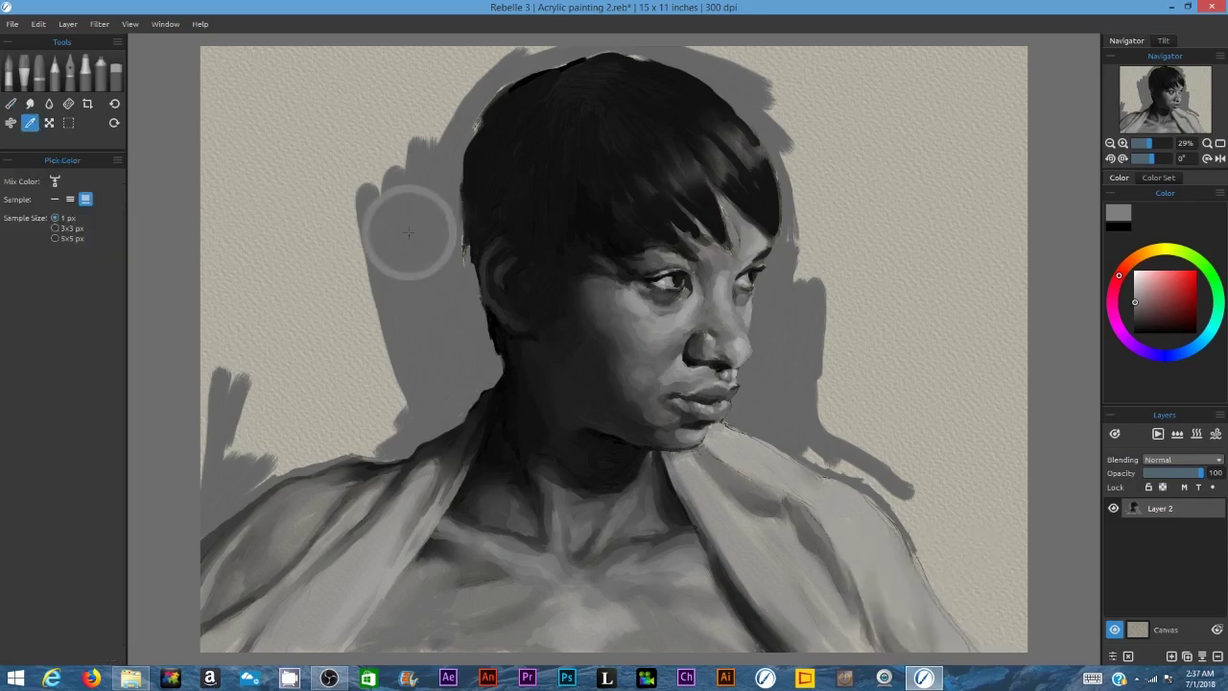
drag(356, 279, 391, 401)
mouse_move(386, 411)
mouse_down()
mouse_move(384, 448)
mouse_move(317, 177)
mouse_move(561, 62)
mouse_move(849, 437)
mouse_move(837, 472)
mouse_up()
drag(941, 570, 1007, 643)
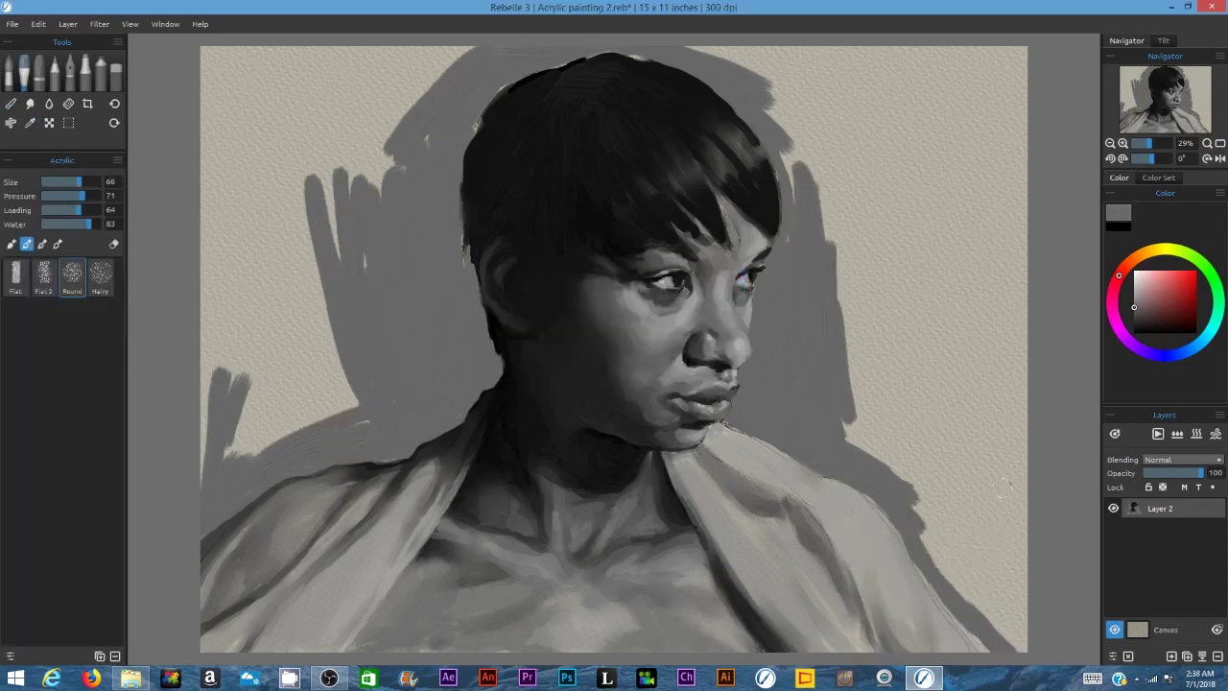
drag(926, 508, 1029, 656)
mouse_move(345, 355)
mouse_down()
mouse_move(249, 460)
mouse_move(211, 57)
mouse_move(210, 444)
mouse_move(218, 356)
mouse_move(276, 326)
mouse_move(288, 182)
mouse_move(277, 321)
mouse_move(374, 159)
mouse_move(334, 156)
mouse_move(239, 43)
mouse_move(230, 123)
mouse_up()
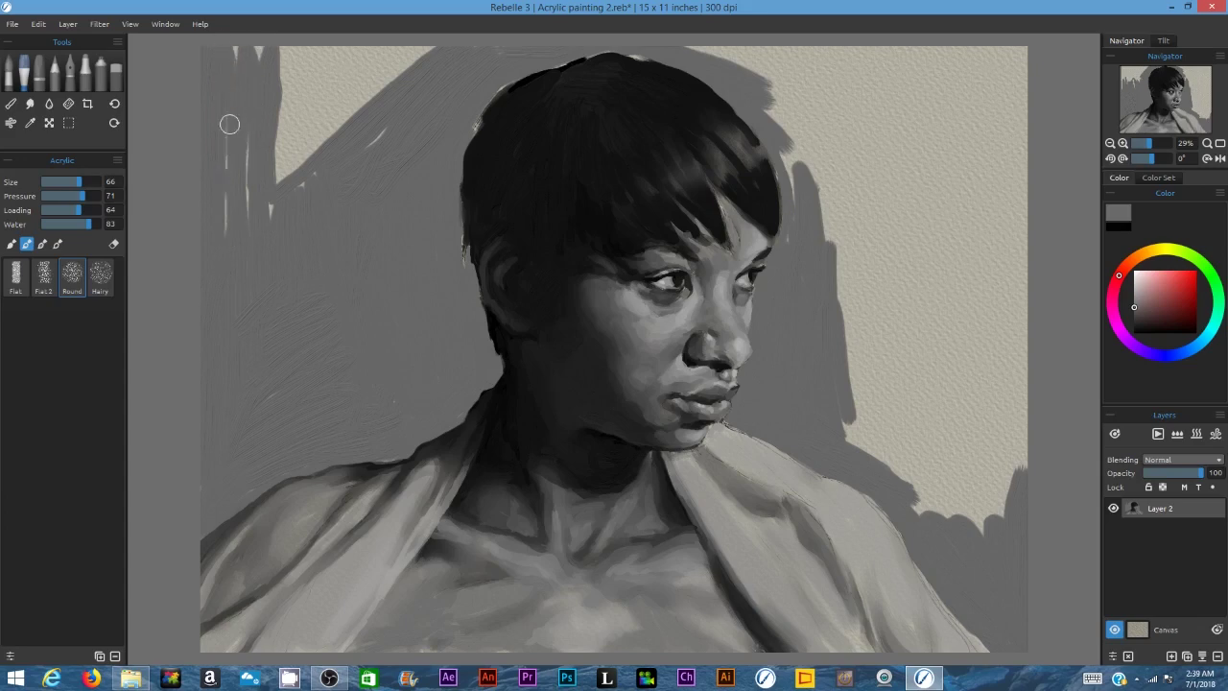
mouse_move(274, 209)
mouse_down()
mouse_move(308, 69)
mouse_move(288, 164)
mouse_move(300, 154)
mouse_up()
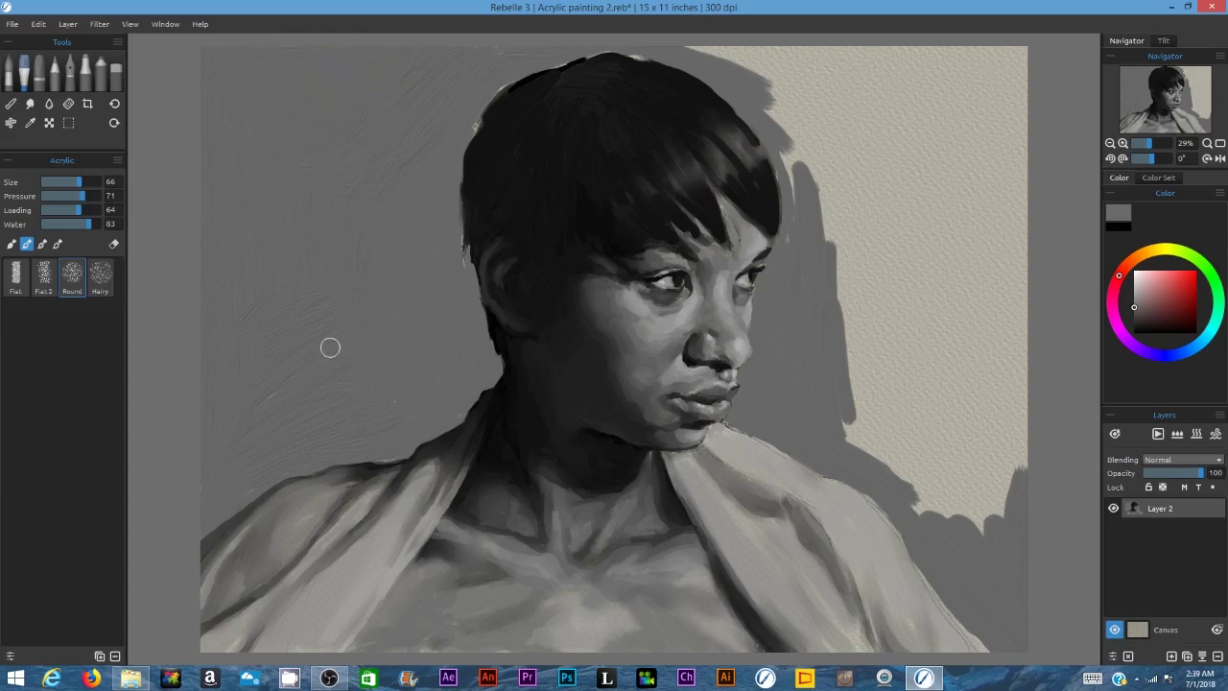
Step: Cover the remaining bare canvas in front of the face with the same mid grey
mouse_move(696, 57)
mouse_down()
mouse_move(1015, 69)
mouse_move(1014, 493)
mouse_move(860, 395)
mouse_move(921, 460)
mouse_move(879, 435)
mouse_up()
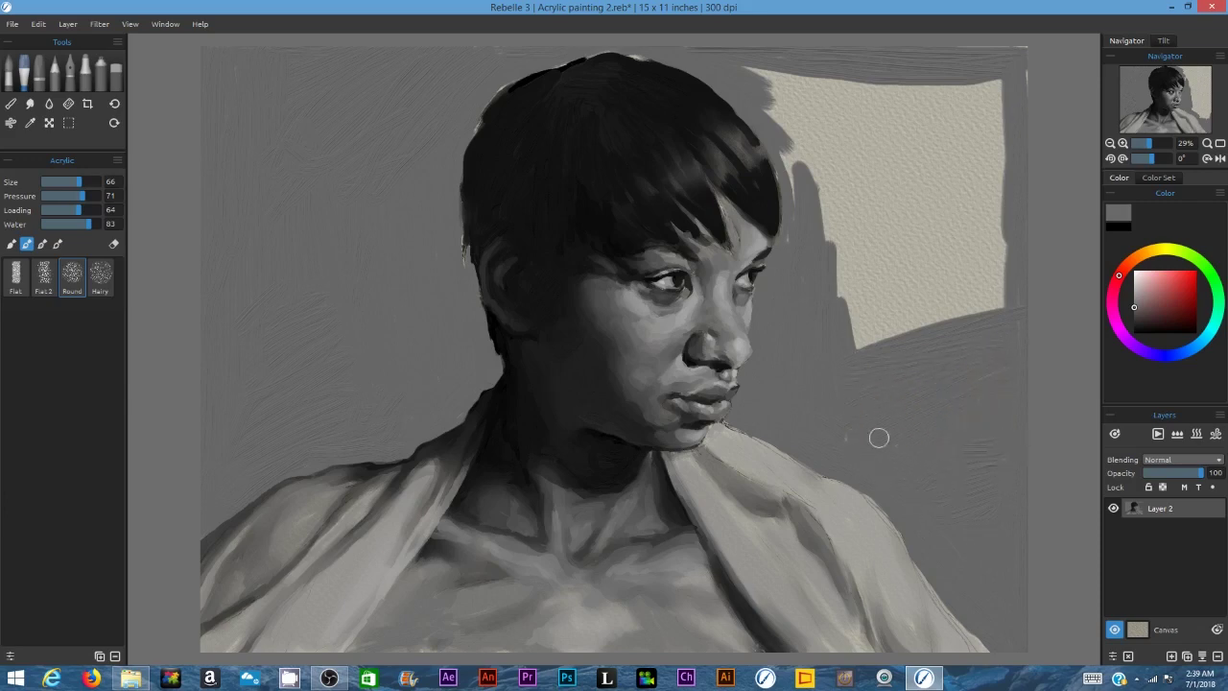
mouse_move(849, 307)
mouse_down()
mouse_move(792, 118)
mouse_move(864, 96)
mouse_up()
mouse_move(880, 141)
mouse_down()
mouse_move(940, 160)
mouse_move(996, 257)
mouse_move(1007, 92)
mouse_up()
mouse_move(885, 168)
mouse_down()
mouse_move(866, 245)
mouse_move(956, 288)
mouse_up()
drag(948, 235, 880, 321)
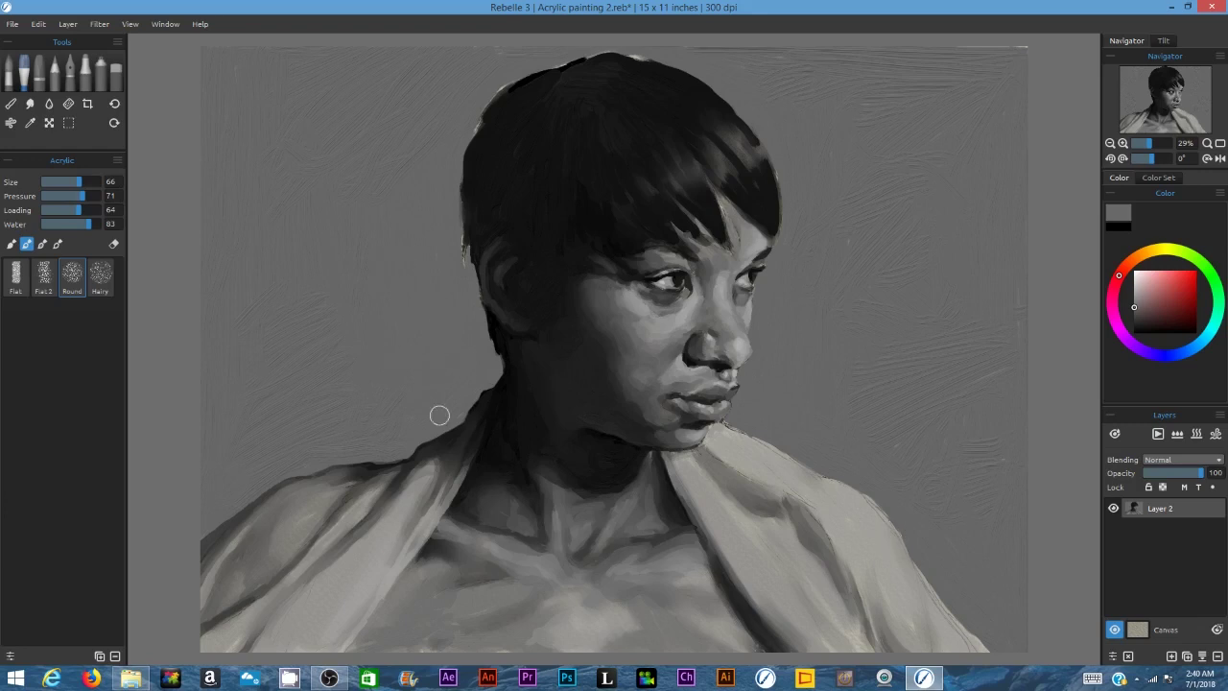
Step: On a new layer at 84% opacity, paint dark grey to near-black fringe strands with the Round brush at size 30
click(1171, 656)
drag(1201, 473, 1192, 475)
click(1134, 323)
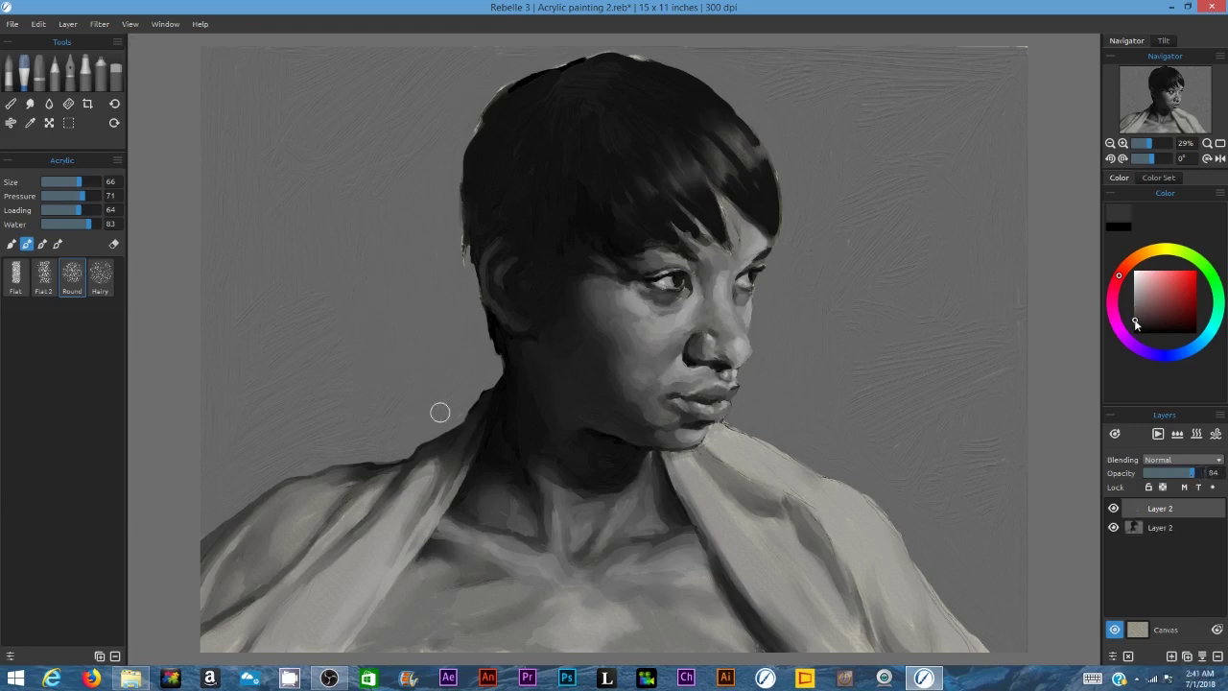
drag(78, 182, 60, 185)
mouse_move(726, 192)
mouse_down()
mouse_move(766, 231)
mouse_move(715, 232)
mouse_move(705, 181)
mouse_move(738, 237)
mouse_move(698, 249)
mouse_up()
click(1134, 332)
drag(719, 182, 744, 219)
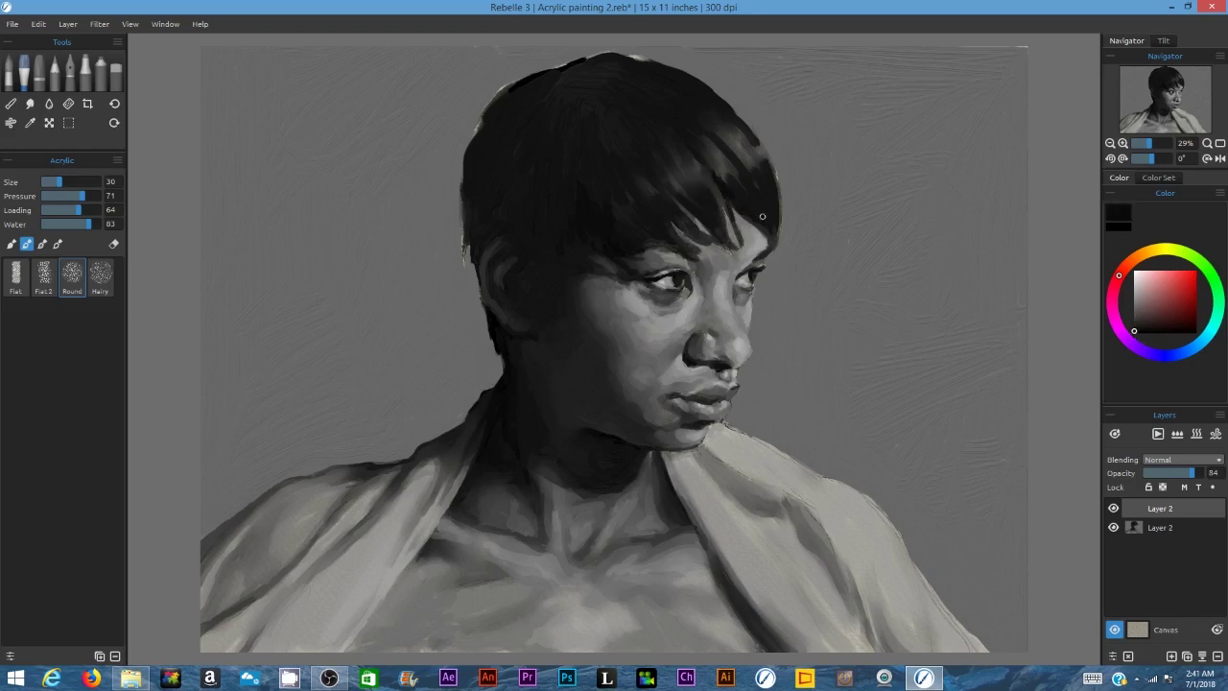
mouse_move(719, 121)
mouse_down()
mouse_move(759, 146)
mouse_move(718, 229)
mouse_up()
mouse_move(696, 230)
mouse_down()
mouse_move(705, 255)
mouse_move(744, 248)
mouse_up()
Step: Add fine near-black strands through the fringe and front hair with the Hairy brush
click(101, 277)
drag(742, 217, 769, 236)
drag(649, 249, 670, 237)
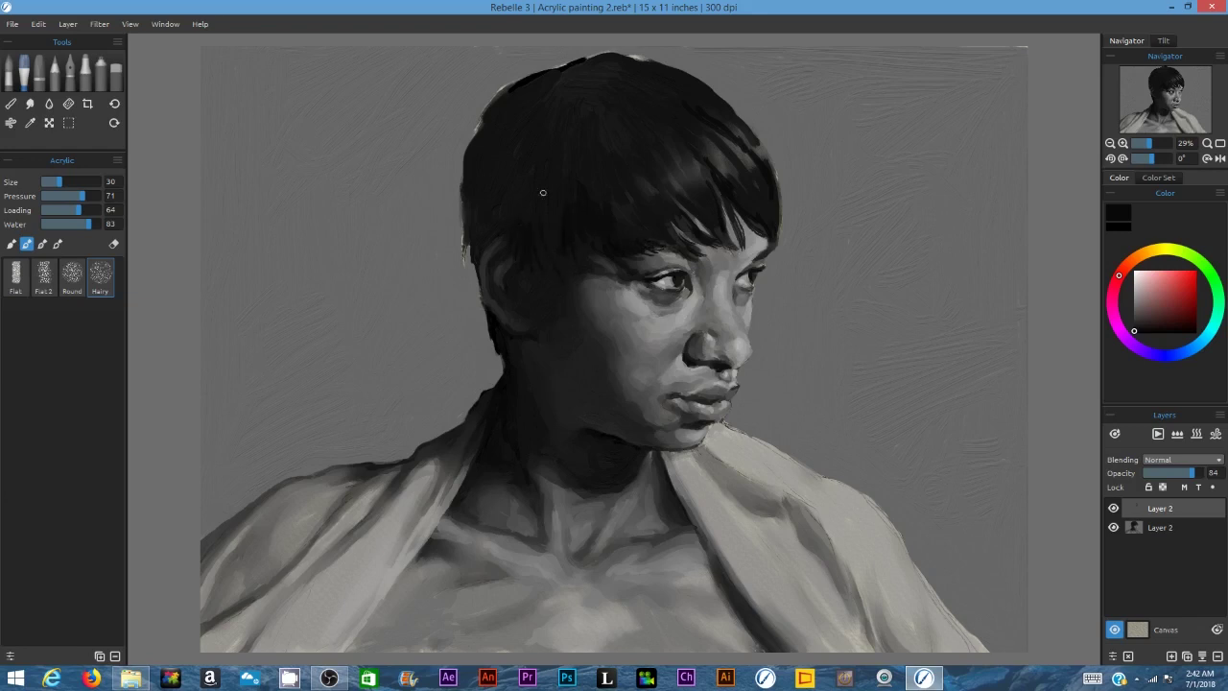
drag(698, 150, 745, 193)
drag(750, 139, 780, 192)
drag(690, 157, 703, 183)
mouse_move(669, 140)
mouse_down()
mouse_move(697, 181)
mouse_move(682, 195)
mouse_up()
drag(675, 195, 688, 214)
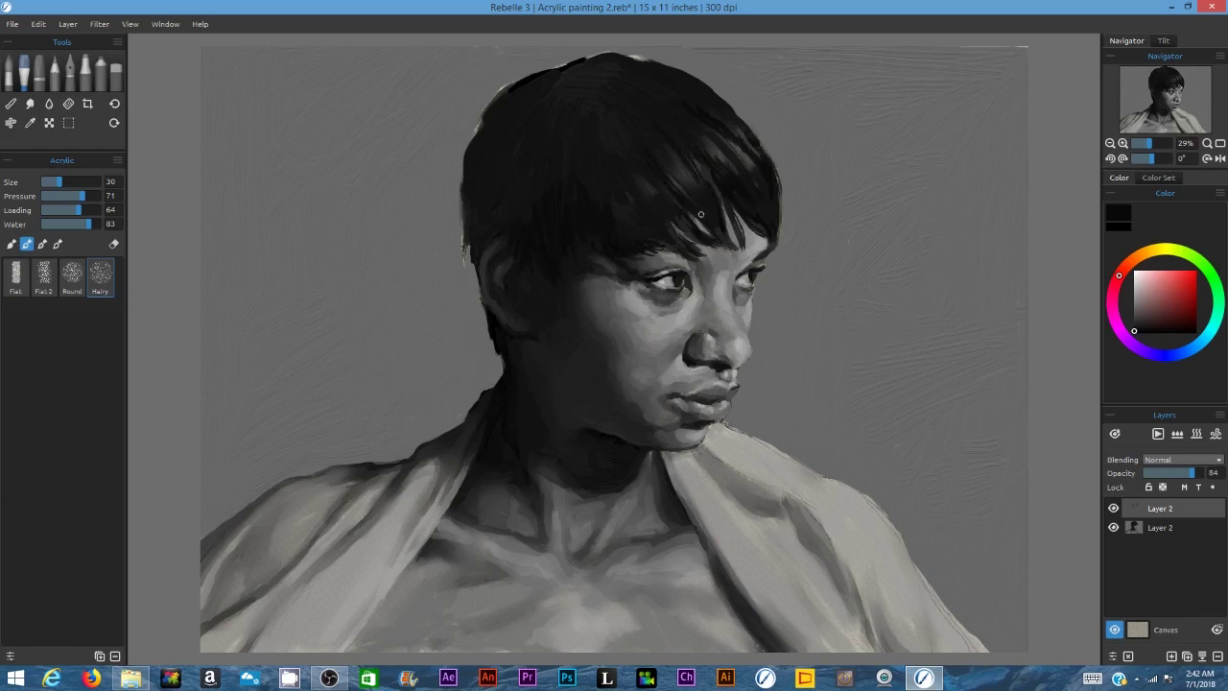
Step: Break up the hair's outline with near-black strands along the crown, back of the head and fringe
drag(525, 77, 494, 94)
mouse_move(465, 137)
mouse_down()
mouse_move(465, 248)
mouse_move(493, 324)
mouse_up()
mouse_move(469, 284)
mouse_down()
mouse_move(506, 326)
mouse_move(622, 58)
mouse_move(605, 96)
mouse_move(648, 59)
mouse_move(707, 96)
mouse_move(765, 235)
mouse_up()
Step: Paint very dark grey strands over the side hair and fringe
click(1134, 326)
mouse_move(556, 203)
mouse_down()
mouse_move(568, 160)
mouse_move(563, 250)
mouse_up()
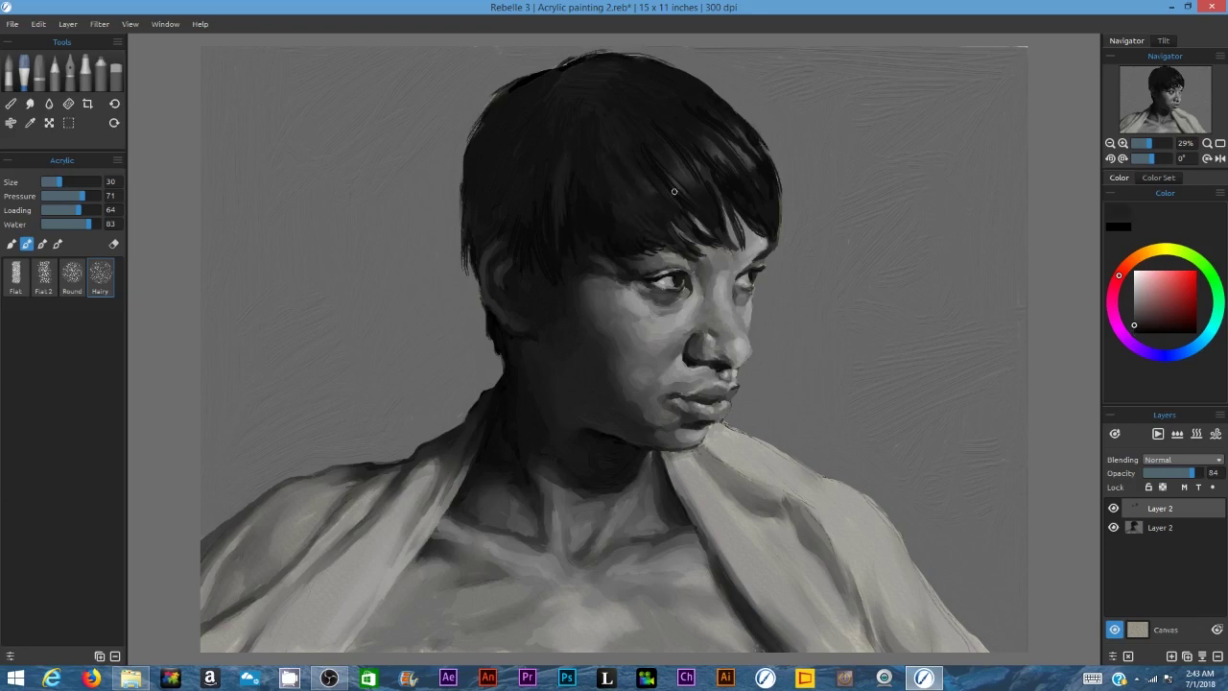
mouse_move(674, 192)
mouse_down()
mouse_move(685, 173)
mouse_move(729, 173)
mouse_move(756, 144)
mouse_up()
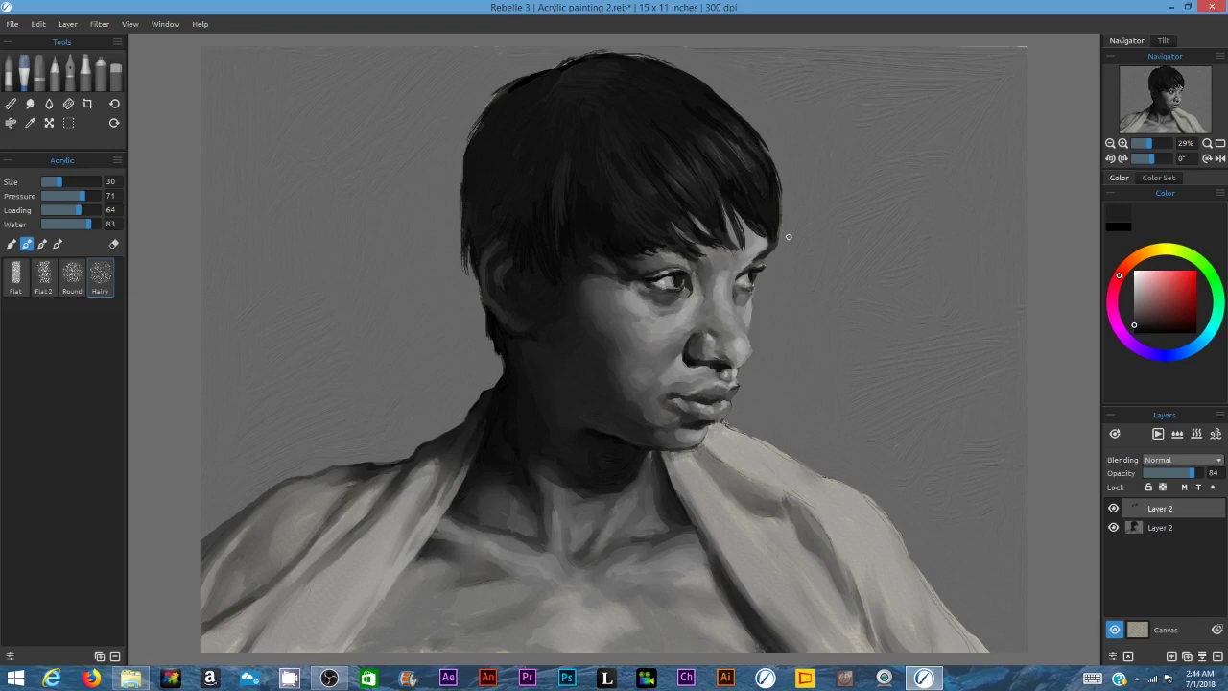
Step: Add slightly lighter dark grey strands as soft highlights in the fringe and side hair
click(1133, 320)
mouse_move(702, 200)
mouse_down()
mouse_move(734, 180)
mouse_move(752, 144)
mouse_up()
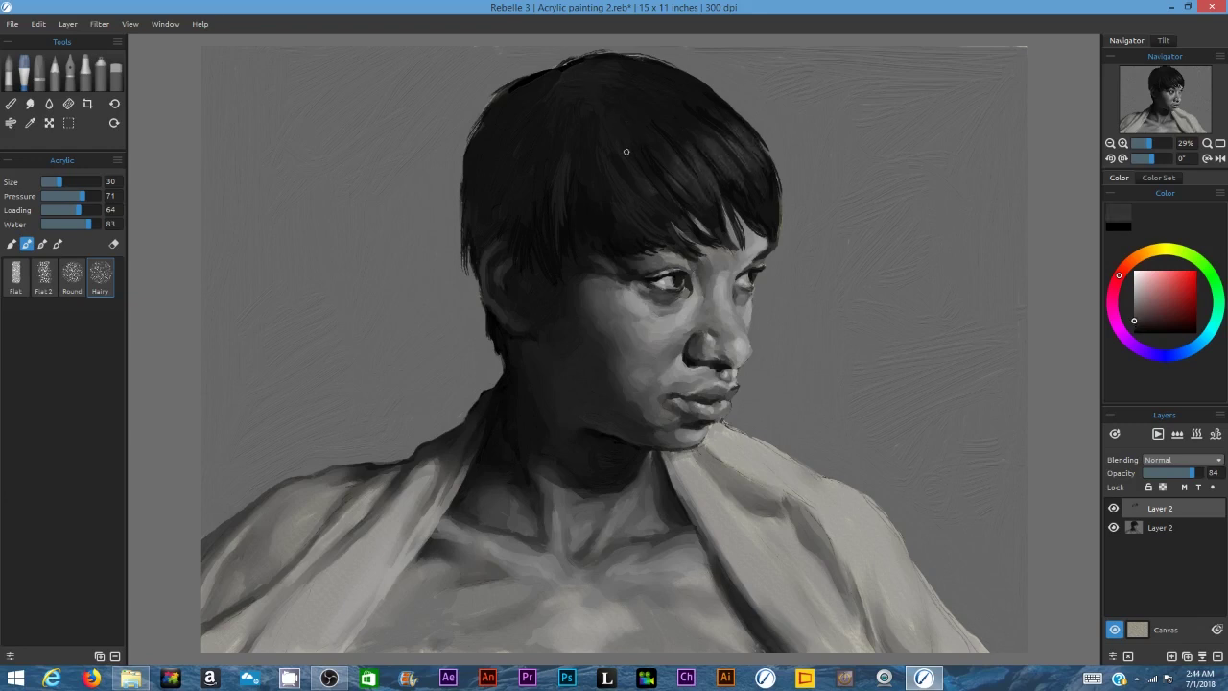
drag(632, 187, 665, 227)
drag(732, 178, 749, 206)
click(1134, 315)
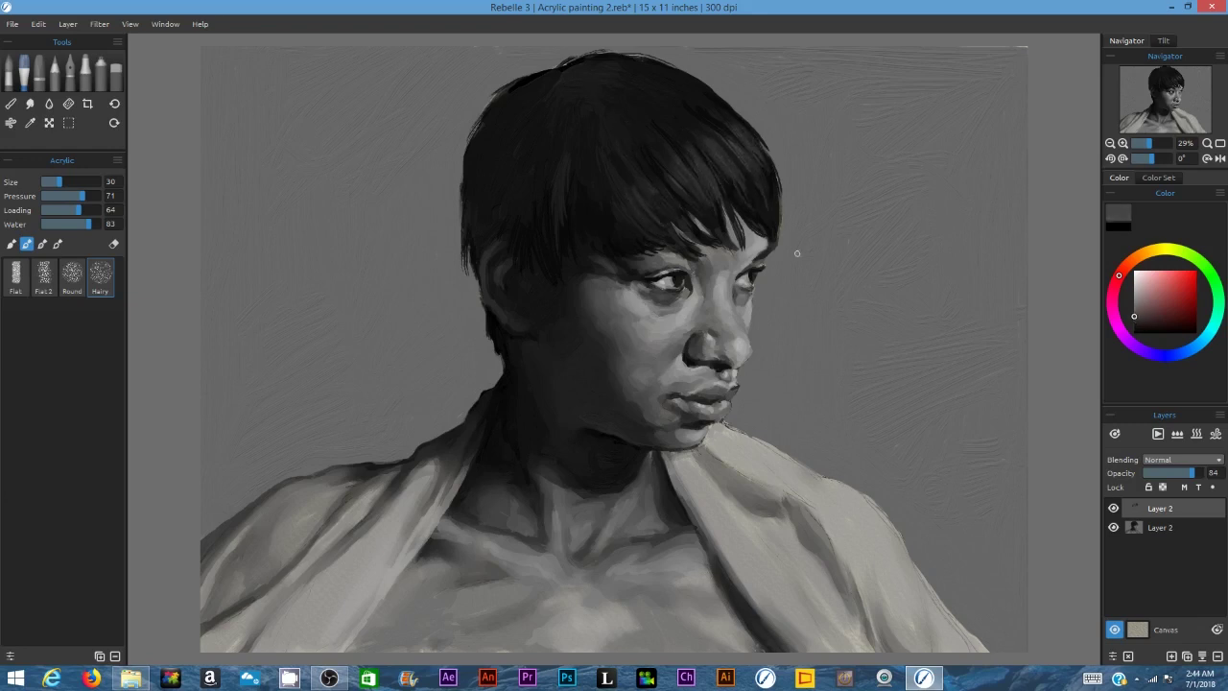
drag(684, 184, 752, 142)
drag(564, 166, 557, 199)
click(1133, 323)
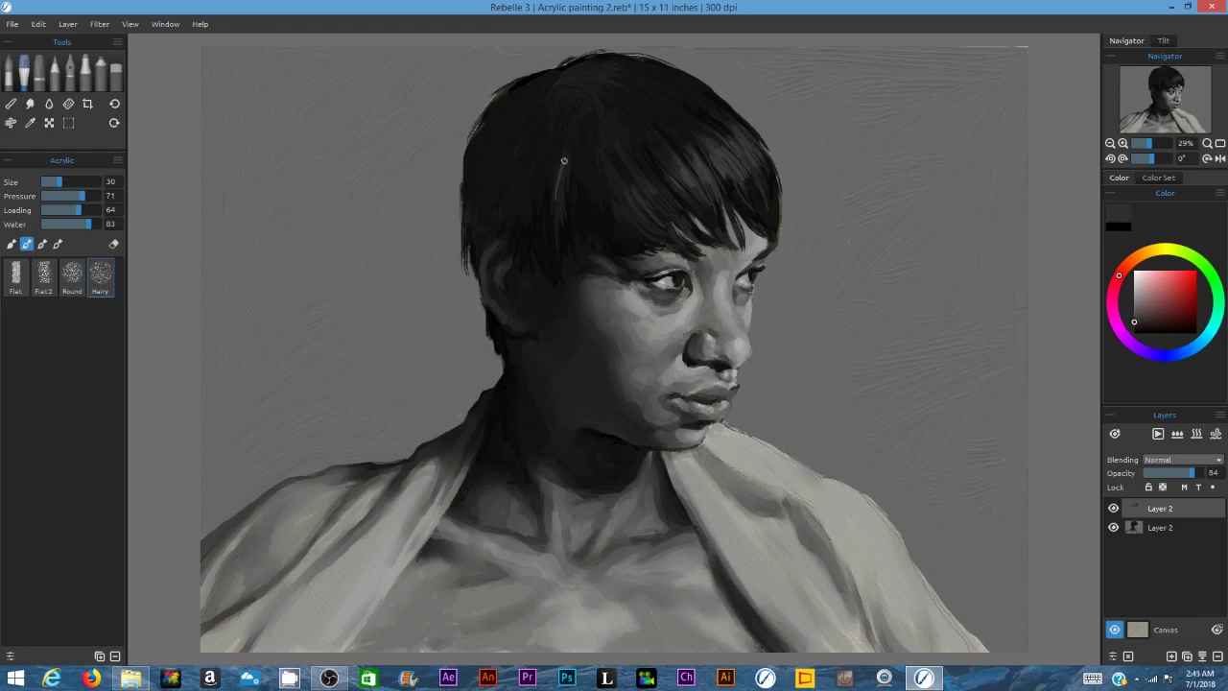
Step: Paint black strands over the side and top of the hair to deepen its shadows
click(1134, 333)
drag(564, 148, 554, 186)
drag(602, 133, 625, 181)
mouse_move(678, 127)
mouse_down()
mouse_move(712, 170)
mouse_move(720, 138)
mouse_up()
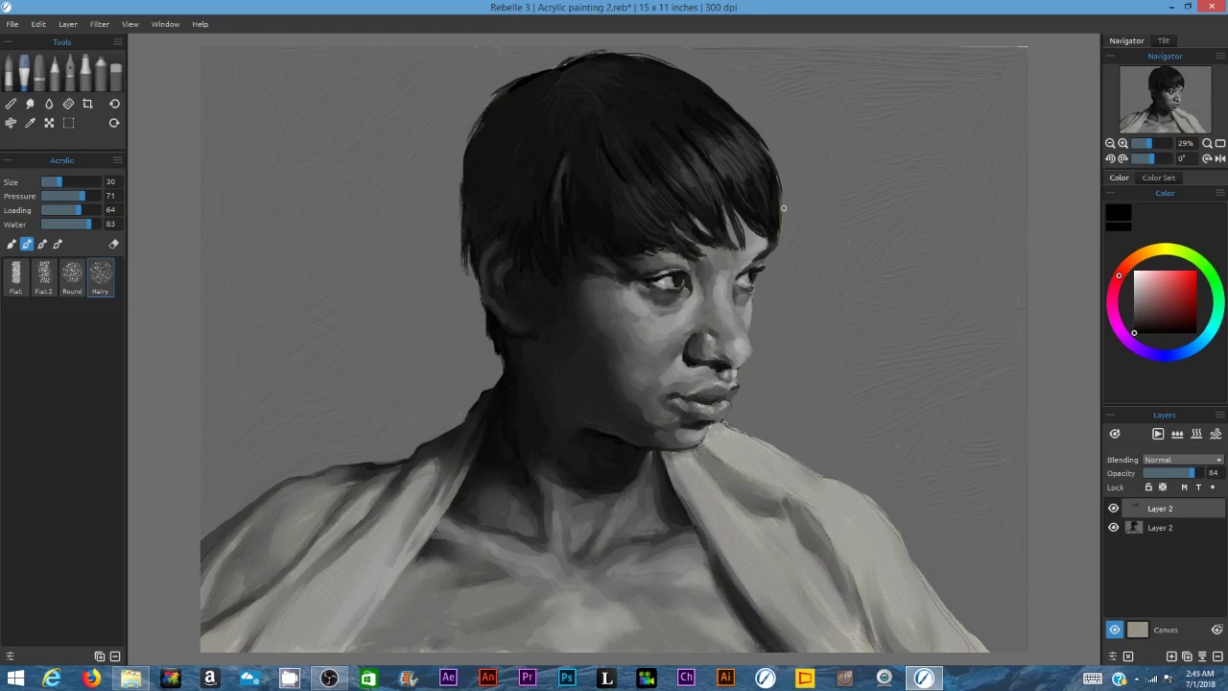
Step: Paint near-black and dark grey strands with the Hairy acrylic brush around the ear, side hair and nape
mouse_move(504, 256)
mouse_down()
mouse_move(495, 247)
mouse_move(482, 264)
mouse_up()
click(1134, 328)
drag(563, 167, 559, 187)
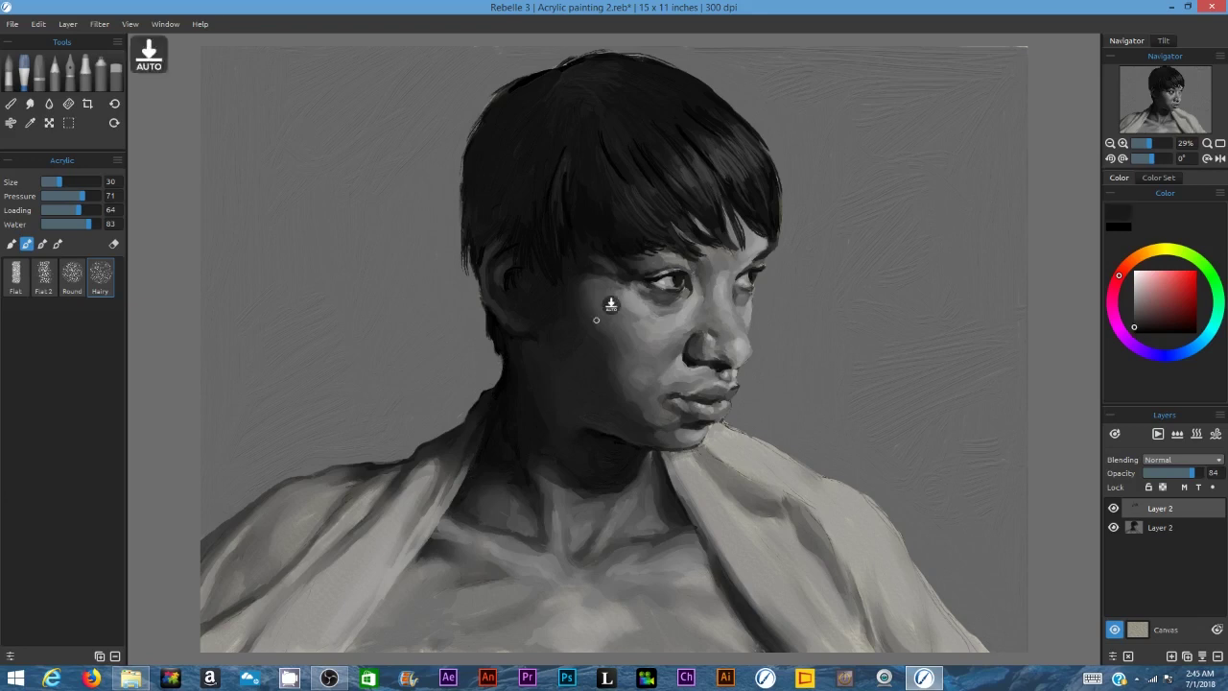
drag(490, 313, 501, 324)
alt+click(510, 333)
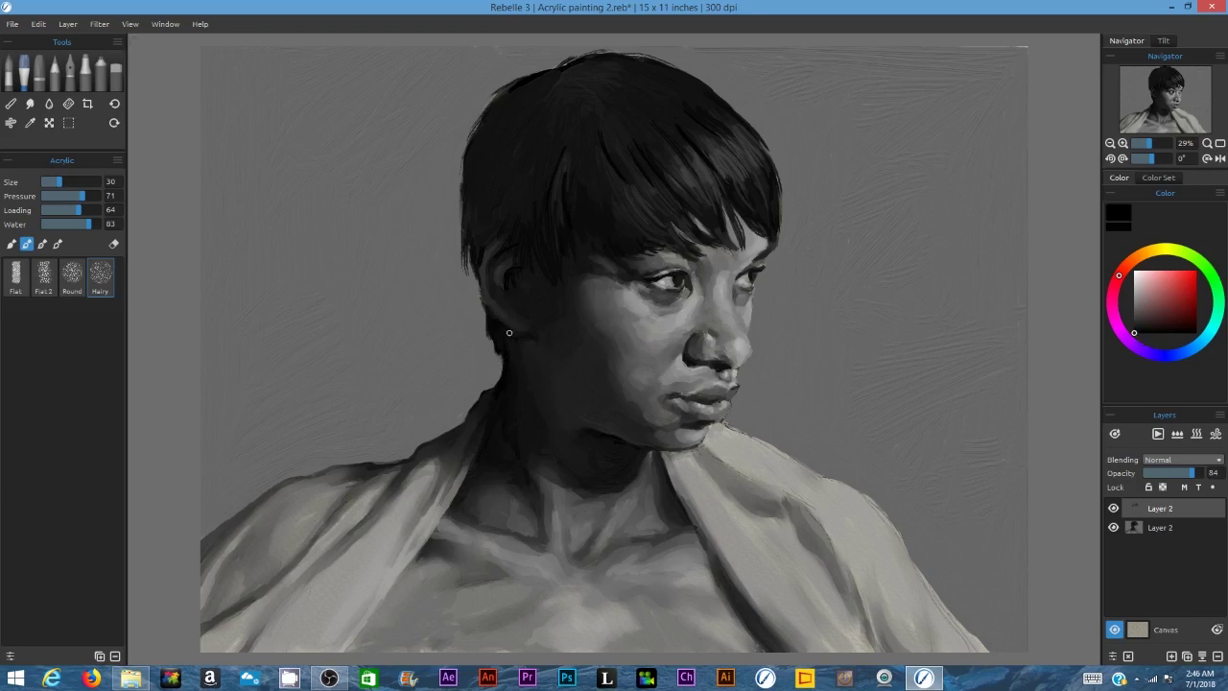
click(1134, 327)
key(b)
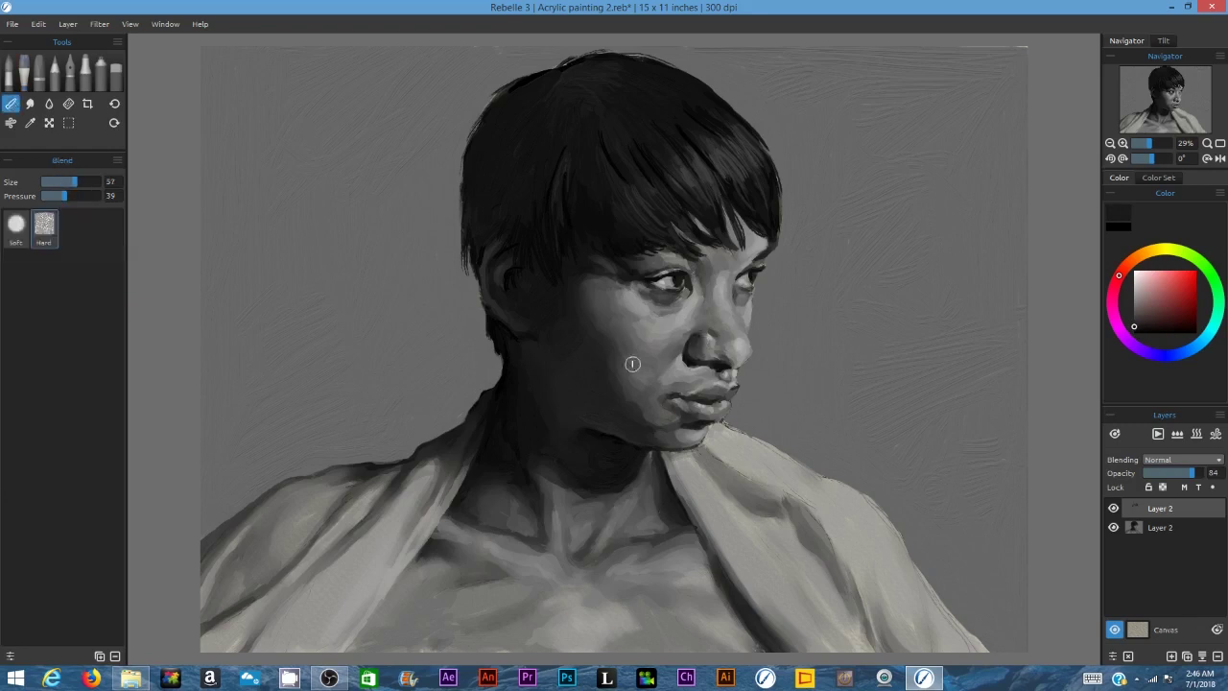
Step: Paint sampled light greys along the garment's folds on both shoulders with the Round acrylic brush
click(24, 73)
click(72, 276)
alt+click(385, 534)
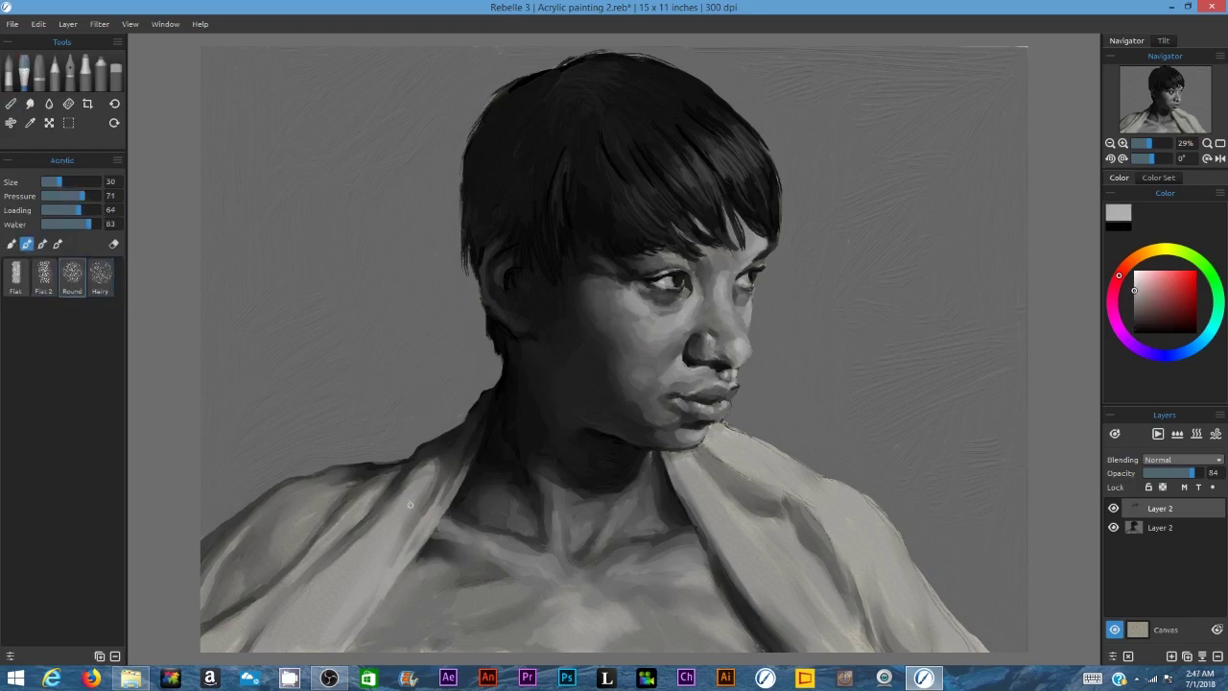
alt+click(378, 558)
mouse_move(392, 525)
mouse_down()
mouse_move(309, 640)
mouse_move(391, 536)
mouse_move(412, 486)
mouse_move(384, 525)
mouse_move(370, 583)
mouse_move(345, 535)
mouse_up()
alt+click(380, 548)
mouse_move(672, 455)
mouse_down()
mouse_move(820, 643)
mouse_move(809, 476)
mouse_move(847, 554)
mouse_move(866, 504)
mouse_move(926, 633)
mouse_move(974, 652)
mouse_up()
drag(242, 636, 232, 649)
Step: Dab very light grey highlights on the nose bridge and tip with a size 28 brush
click(1135, 279)
drag(68, 182, 57, 182)
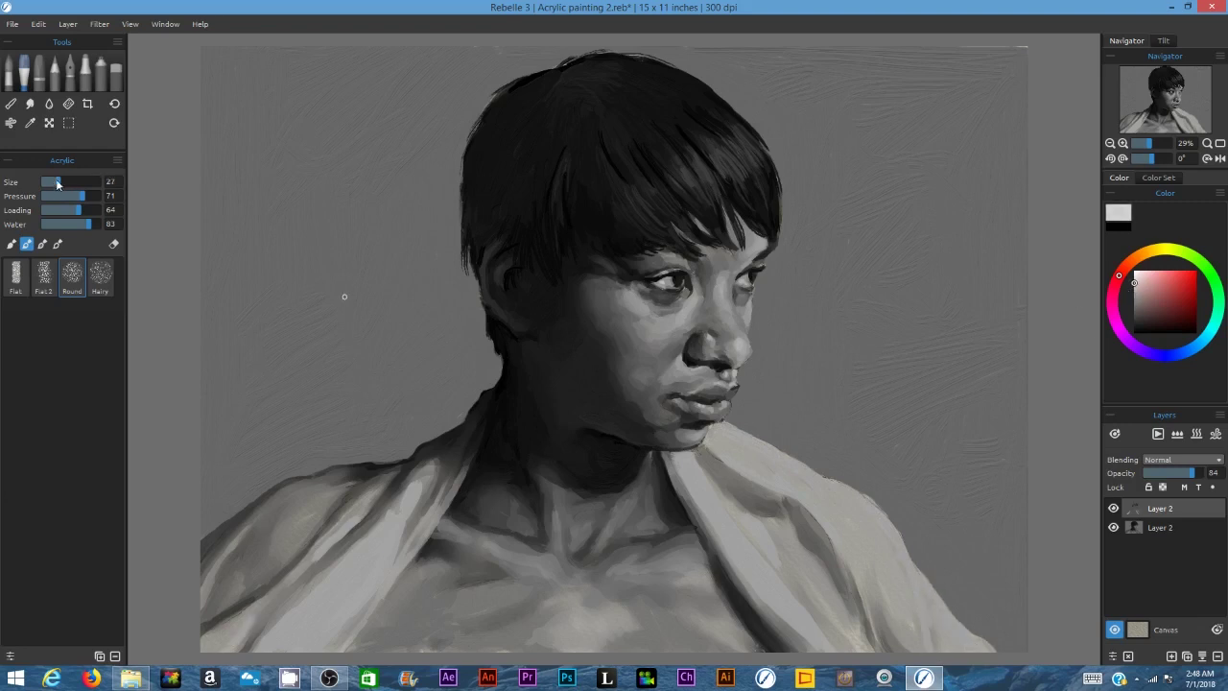
drag(720, 291, 719, 300)
click(739, 343)
Step: Add light grey highlights along the left lapel's edge and the folds of the right shoulder
click(1134, 292)
mouse_move(355, 633)
mouse_down()
mouse_move(439, 512)
mouse_move(405, 518)
mouse_up()
drag(310, 560, 287, 585)
drag(843, 558, 849, 581)
click(1133, 284)
drag(818, 511, 836, 535)
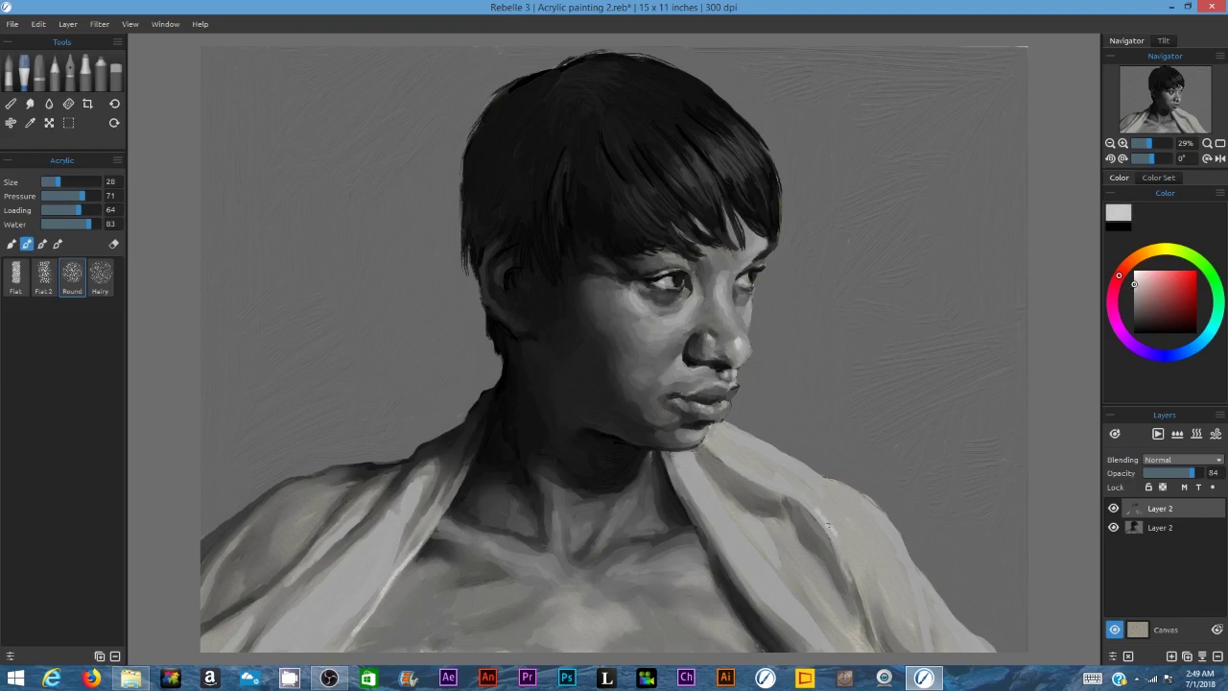
drag(722, 440, 811, 508)
Step: Brighten the right shoulder's upper edge and lower folds with light grey, raising the brush size to 42
alt+click(726, 426)
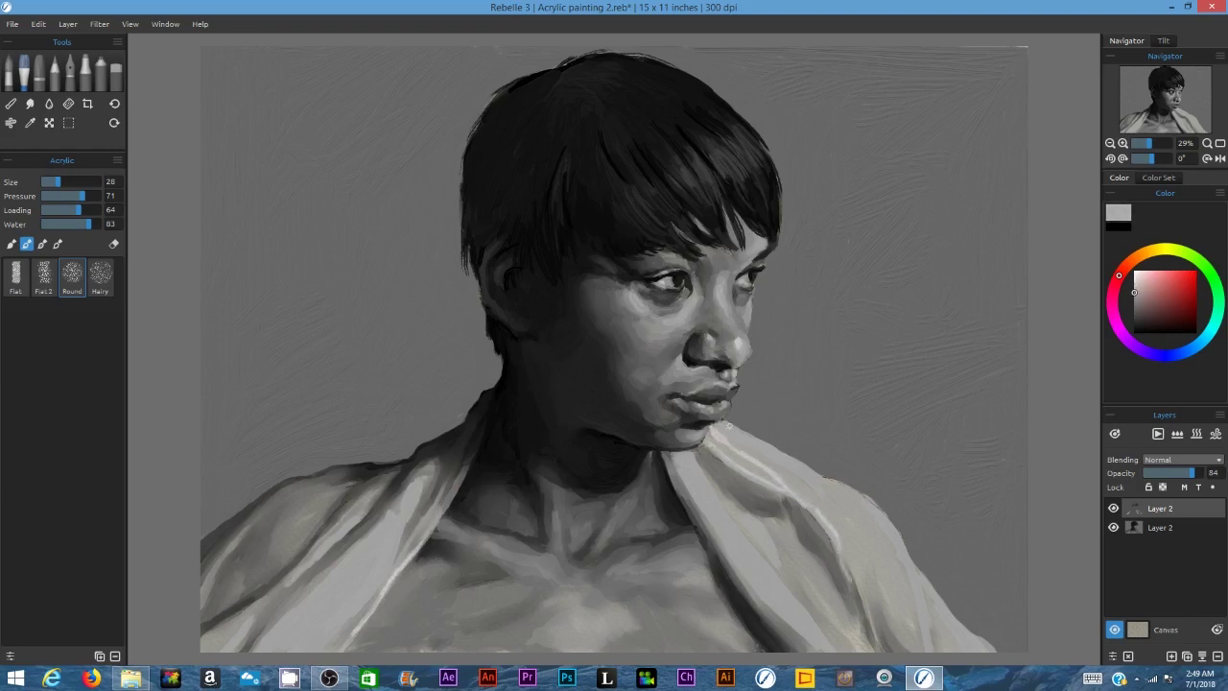
click(1134, 288)
drag(724, 422, 789, 455)
click(66, 181)
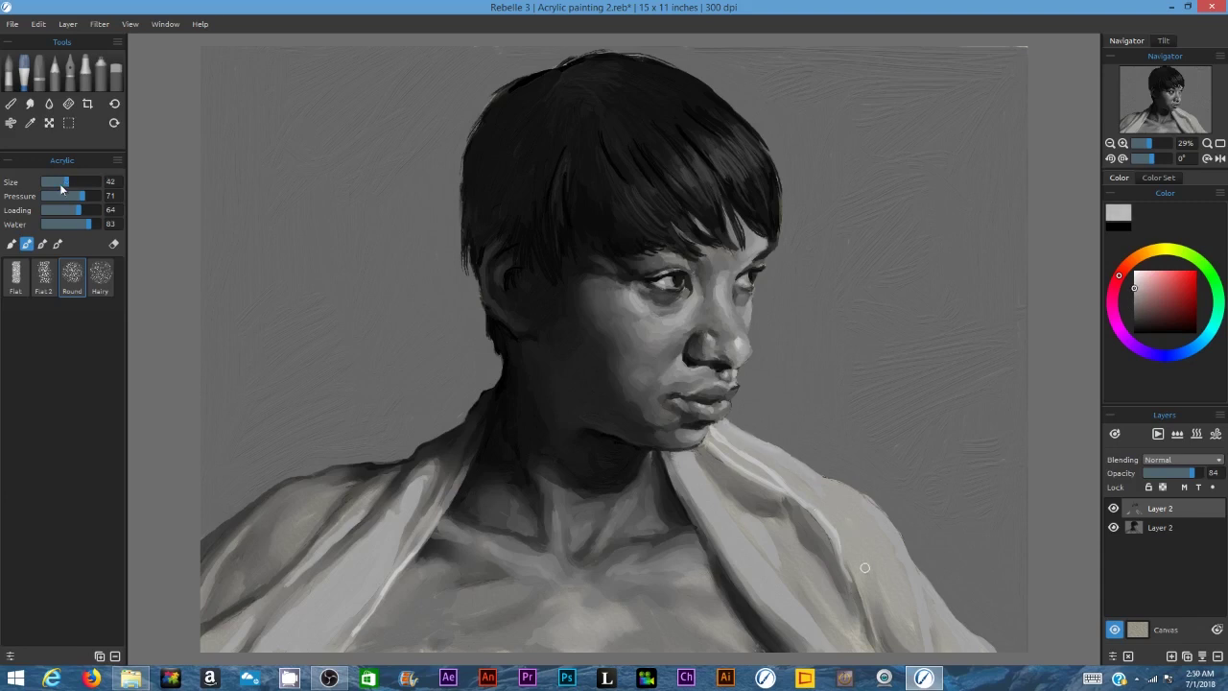
drag(850, 551, 863, 593)
drag(912, 568, 931, 650)
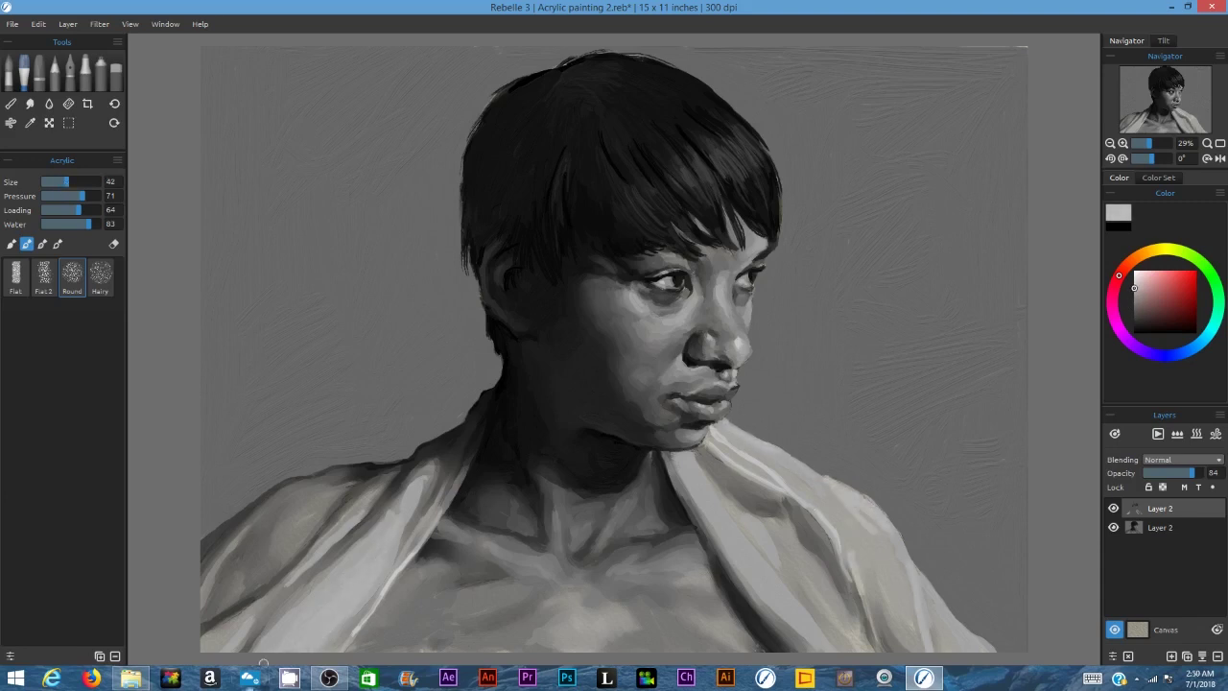
Step: Blend the garment's highlights with the Hard blender at size 51 and pressure 70, and restore background grey along the right shoulder's edge
click(11, 103)
drag(724, 434, 838, 538)
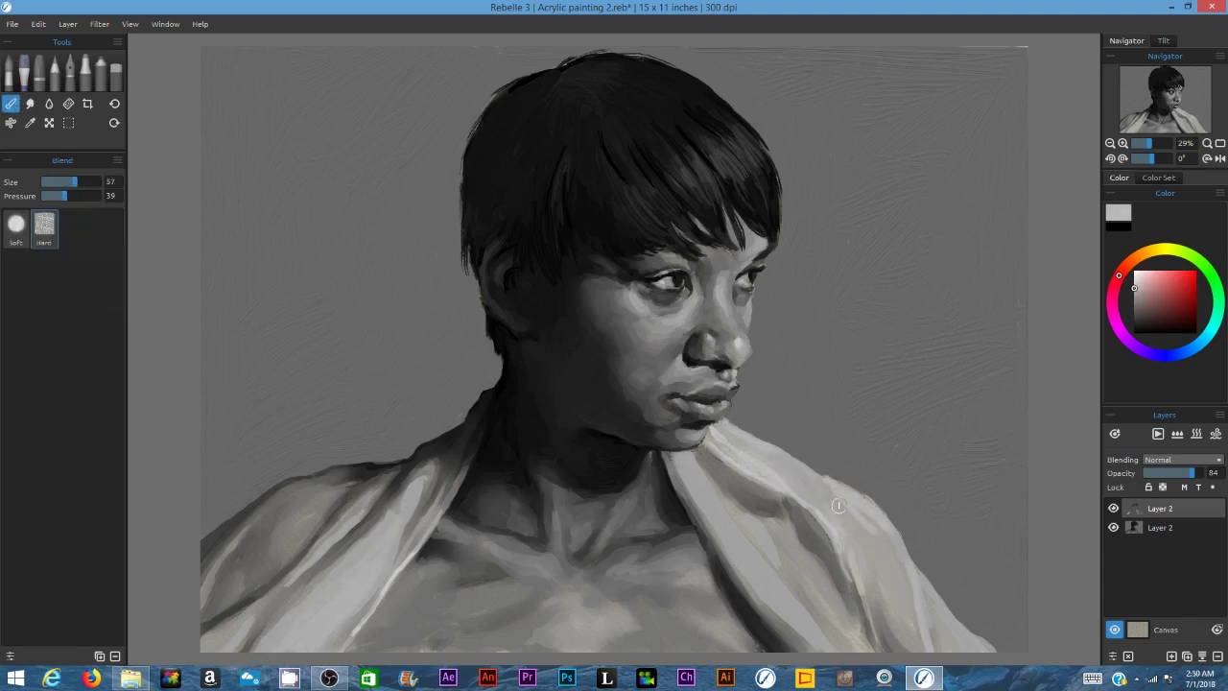
mouse_move(860, 485)
mouse_down()
mouse_move(811, 462)
mouse_move(898, 518)
mouse_up()
click(71, 181)
click(82, 196)
drag(906, 577, 923, 647)
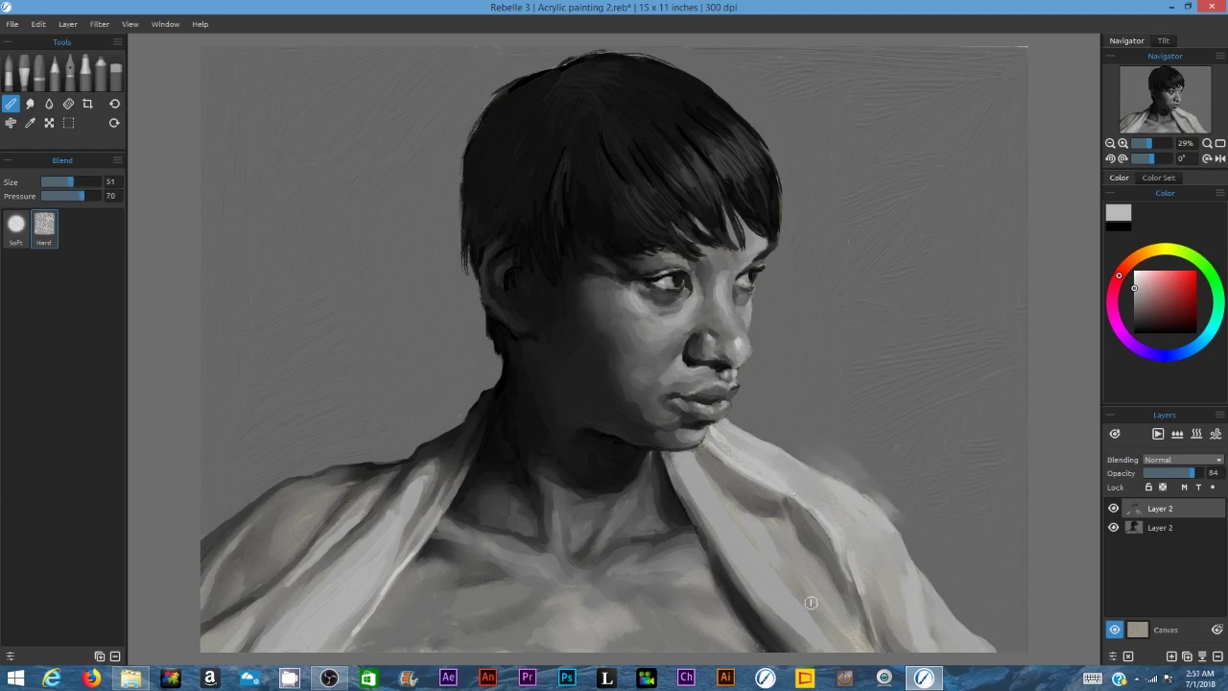
drag(786, 582, 829, 643)
drag(417, 476, 376, 528)
key(a)
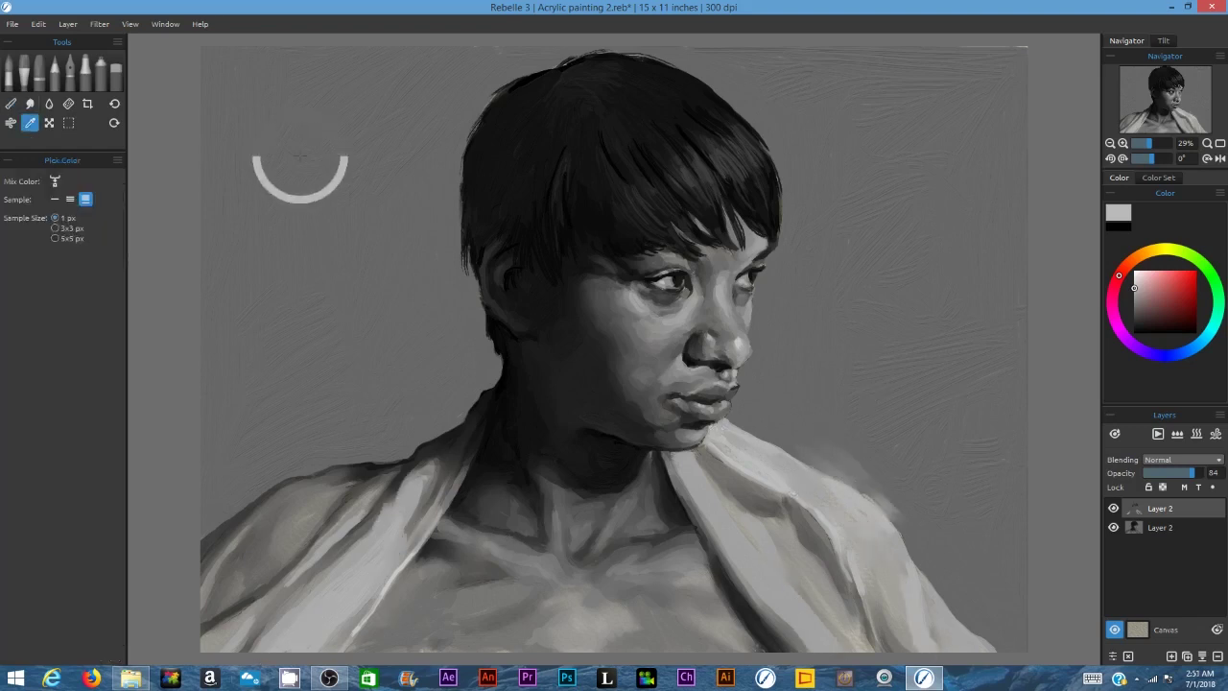
drag(825, 470, 900, 520)
Step: Refine the lips, nose and forehead edge beside the fringe with dark to mid greys at brush size 31
click(1134, 317)
click(59, 181)
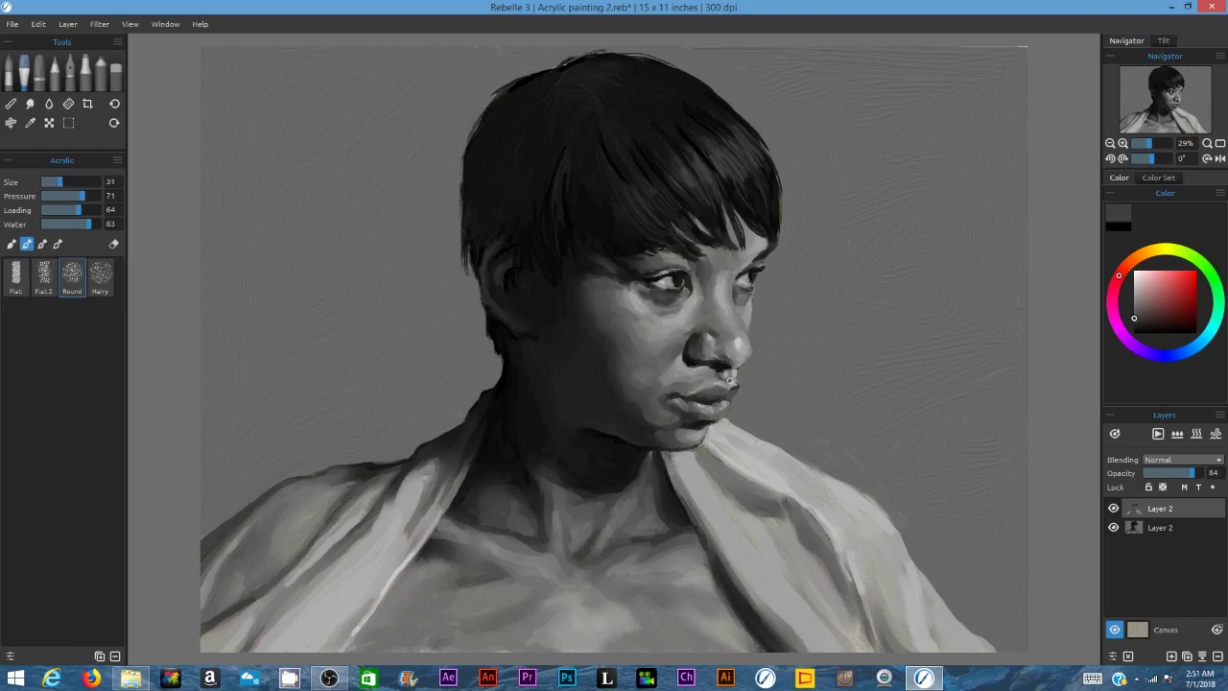
mouse_move(729, 388)
mouse_down()
mouse_move(714, 391)
mouse_move(726, 398)
mouse_up()
alt+click(749, 292)
alt+click(833, 273)
drag(768, 263, 781, 238)
click(1134, 297)
click(1134, 286)
click(1133, 299)
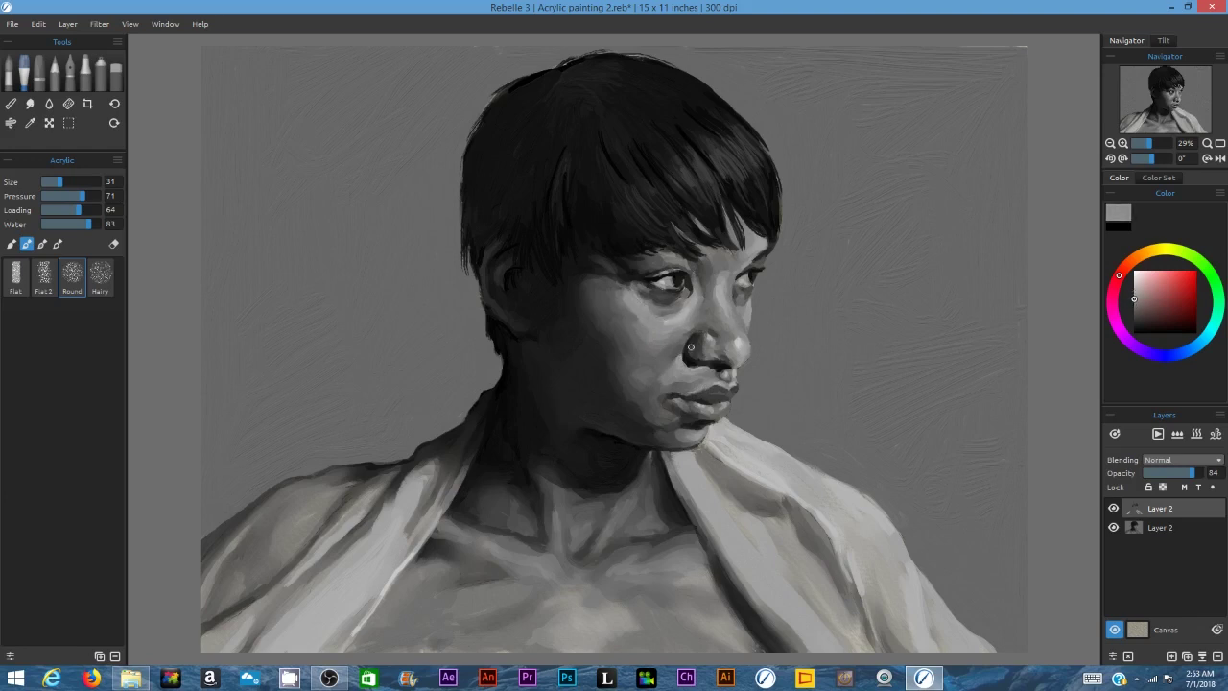
Step: Merge the top layer down and add a new layer at 45% opacity
click(1202, 657)
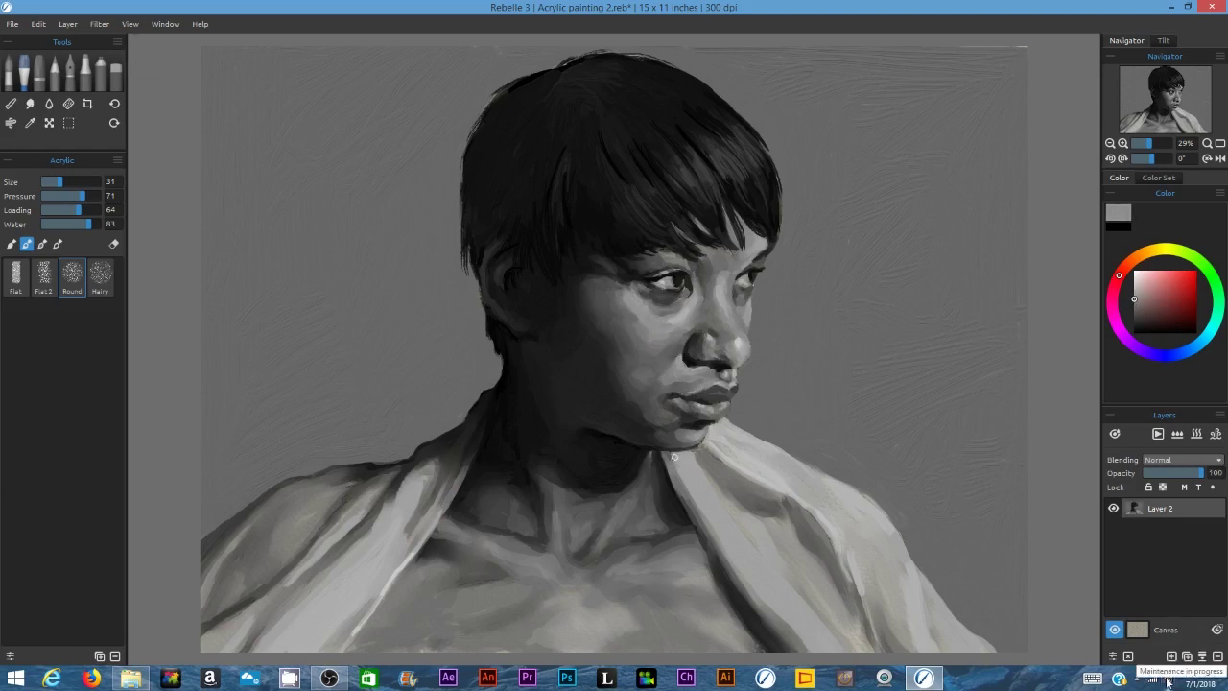
click(1171, 656)
click(1171, 473)
Step: Glaze light and sampled mid greys over the cheek below the eye
click(1134, 288)
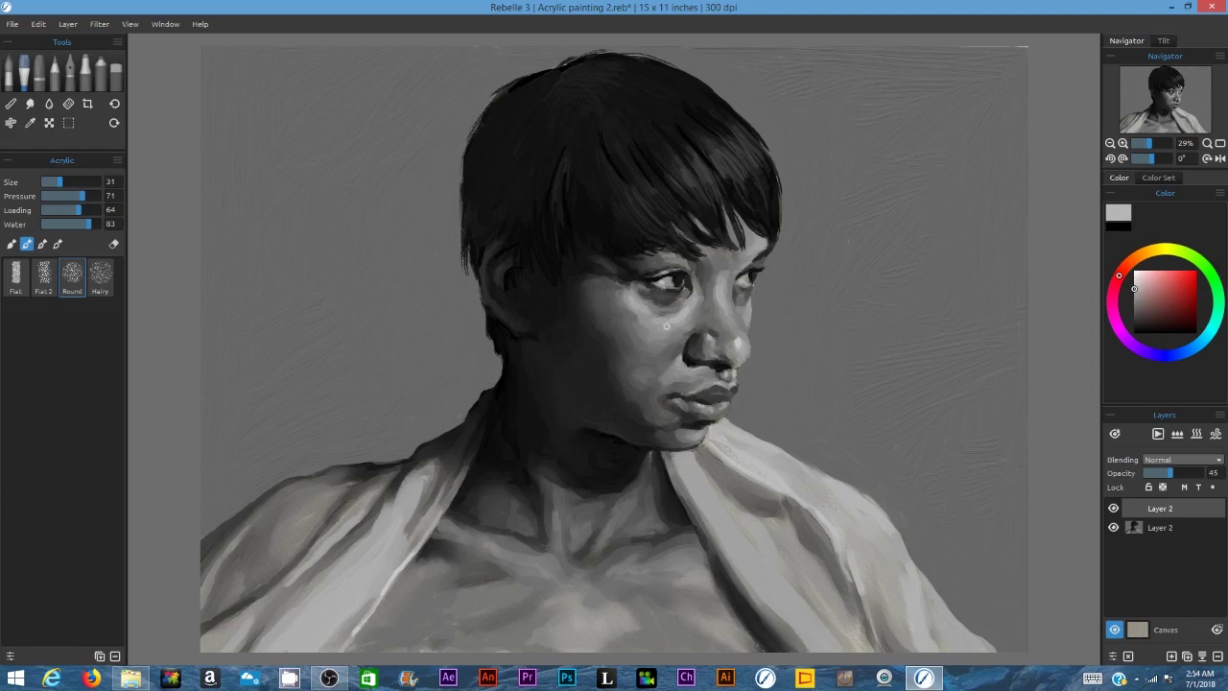
click(1135, 292)
alt+click(634, 315)
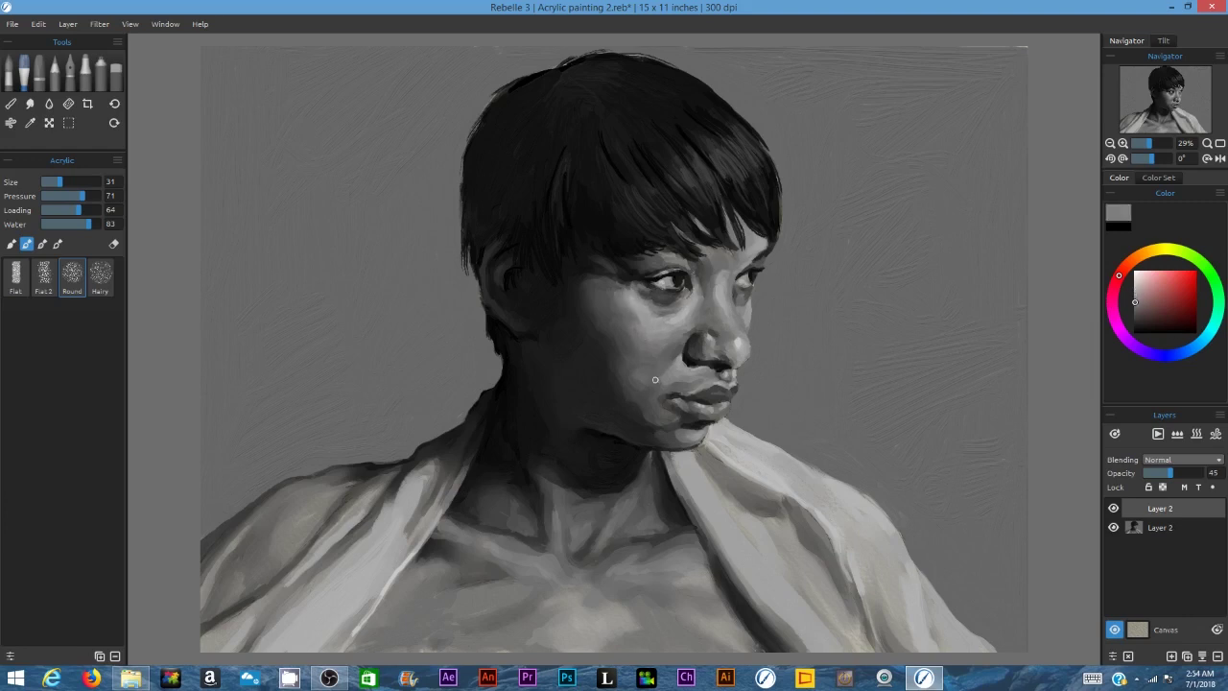
click(1134, 299)
drag(633, 297, 655, 322)
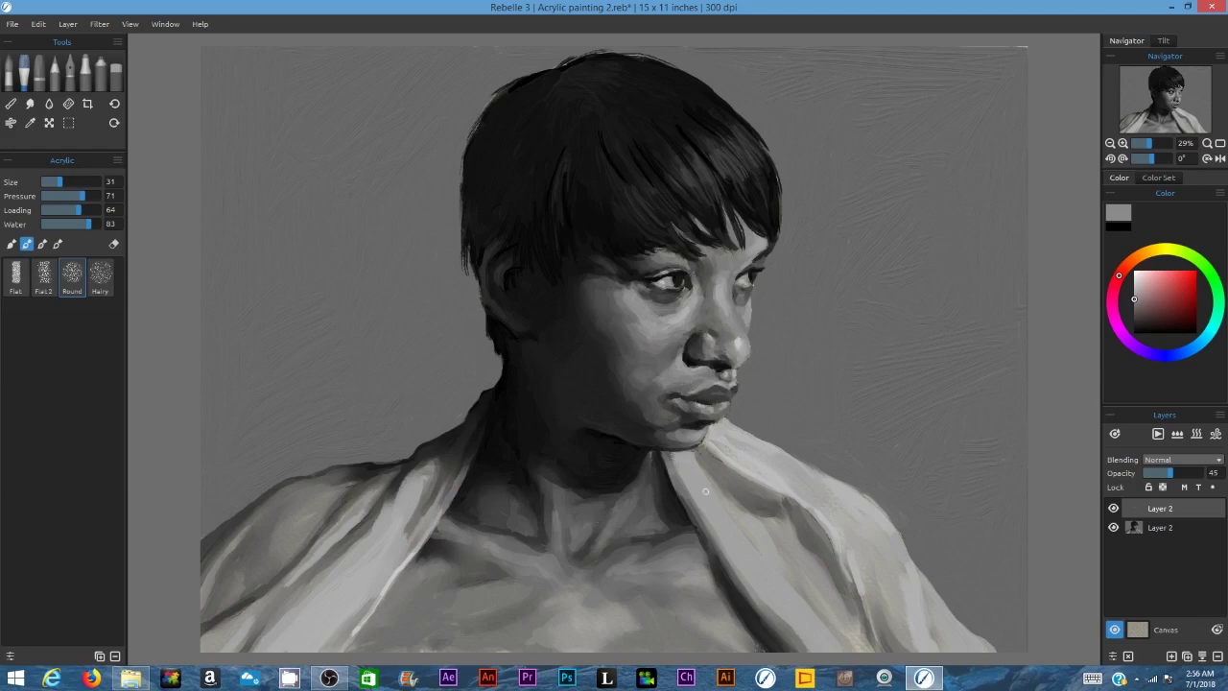
Step: Paint sampled mid to dark greys over the chin, jaw and shadowed side of the face
alt+click(666, 412)
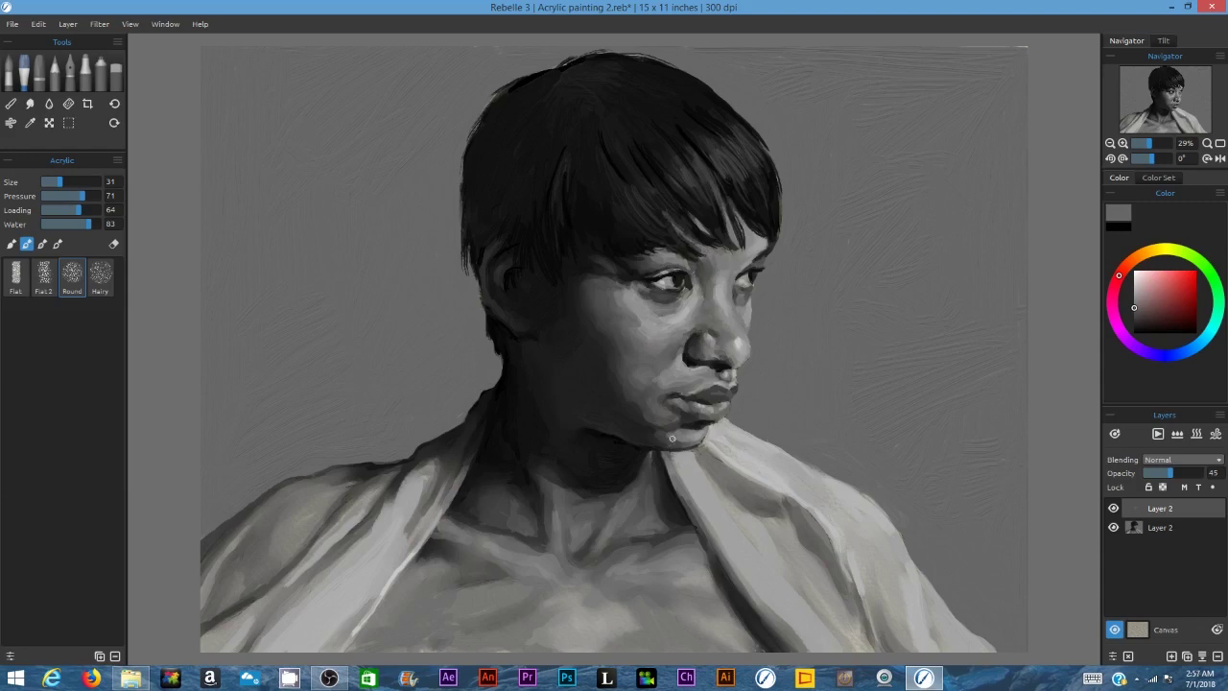
alt+click(635, 387)
alt+click(631, 379)
alt+click(547, 332)
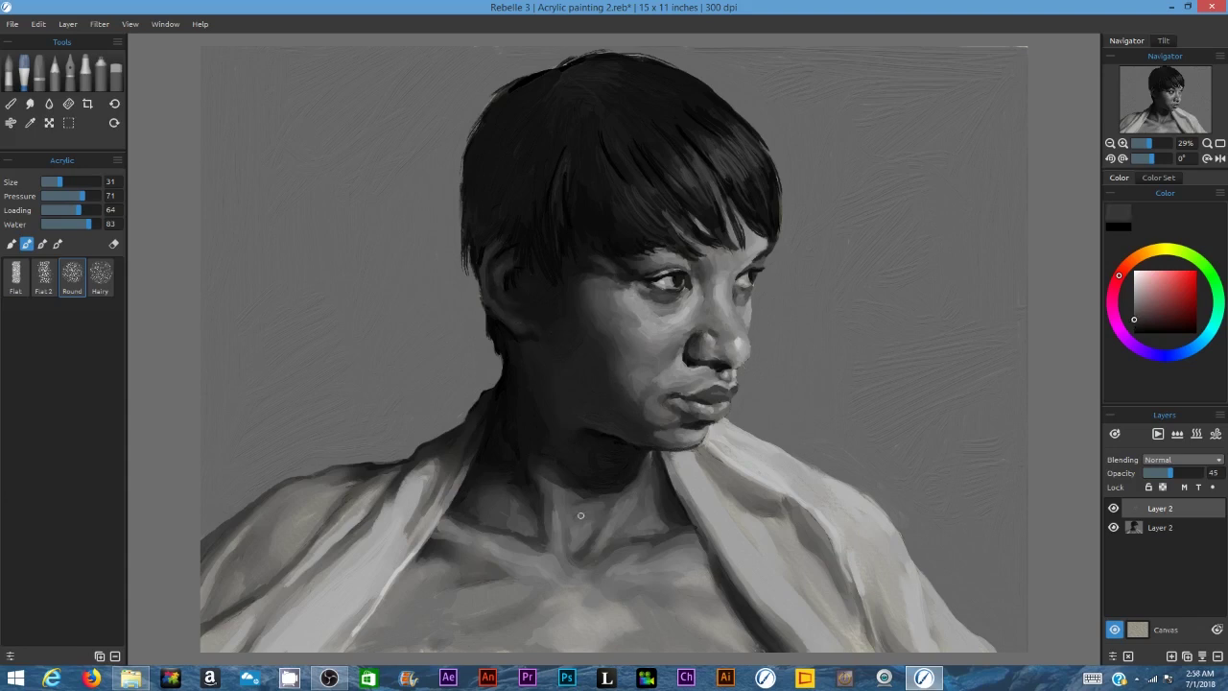
Step: Smooth the area under the eye with mid grey and touch light grey onto the nose
alt+click(1009, 317)
alt+click(677, 306)
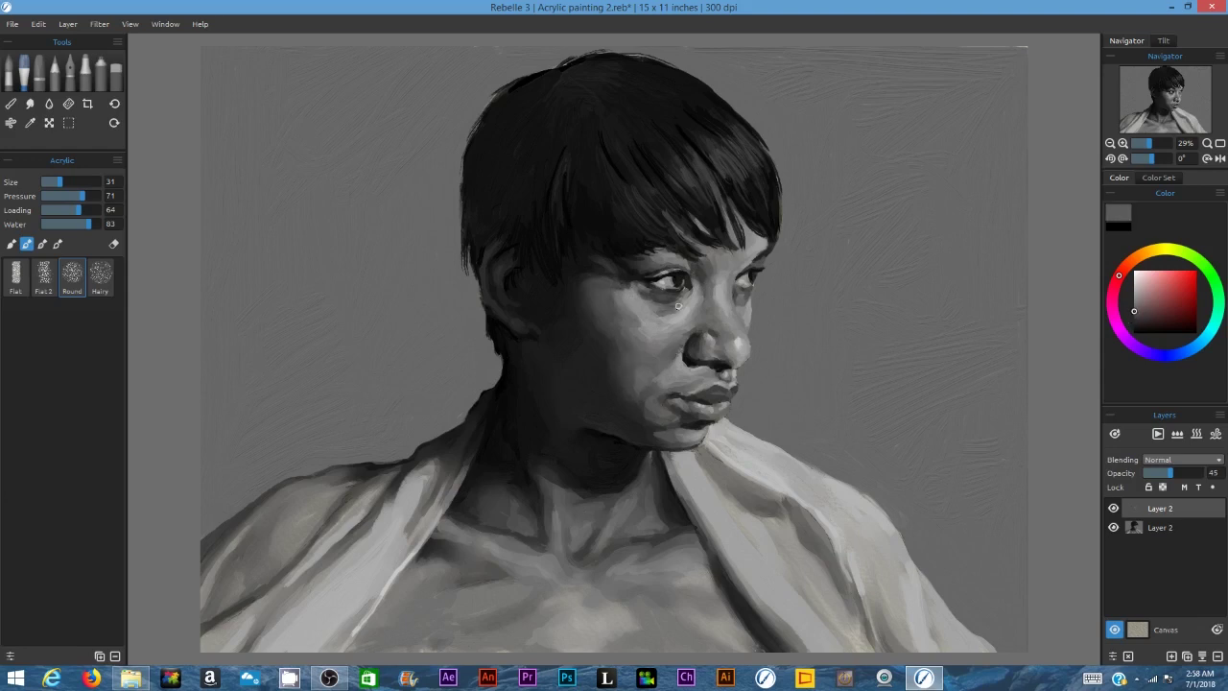
click(1134, 293)
alt+click(731, 347)
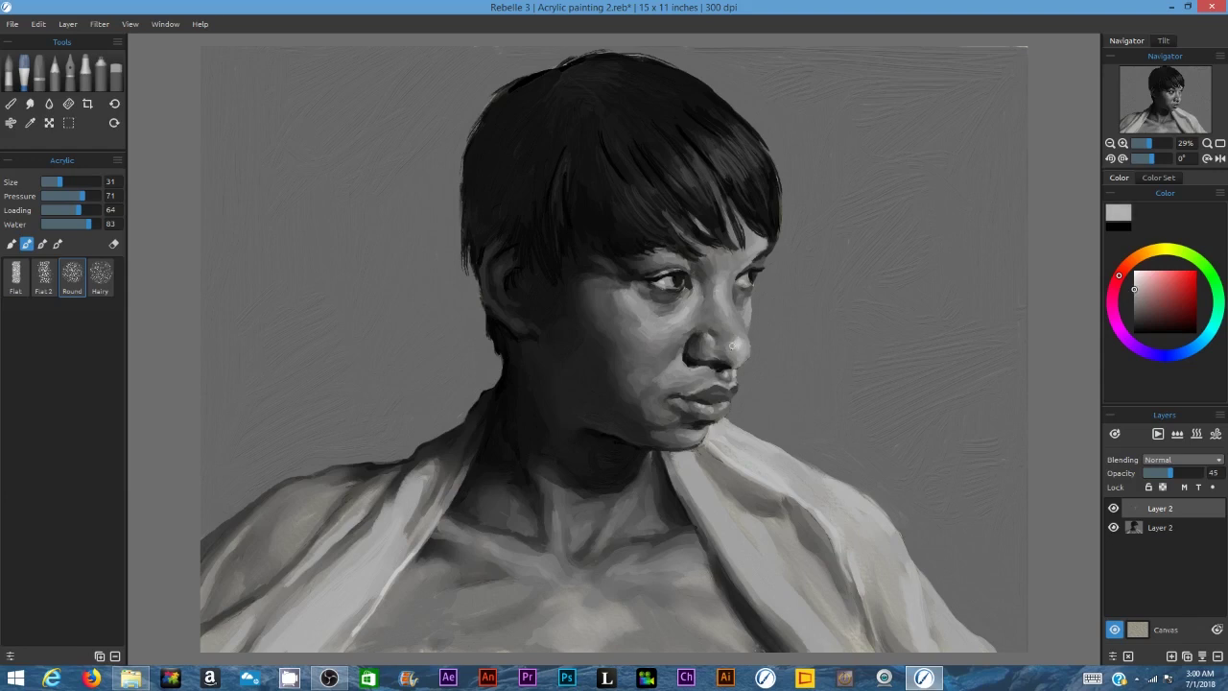
Step: Even out the cheek, mouth side and nose bridge with greys sampled from the face
drag(1134, 294, 1134, 303)
alt+click(646, 320)
alt+click(650, 374)
alt+click(743, 308)
Step: Rework the outer cheekbone beside the eye with a range of darker to lighter greys
drag(1132, 307, 1131, 316)
drag(619, 300, 622, 315)
click(1132, 311)
click(1132, 316)
click(1134, 321)
click(1132, 302)
click(1133, 292)
Step: Paint light grey highlights on the nose tip, using greys sampled from the nose as a base
alt+click(745, 345)
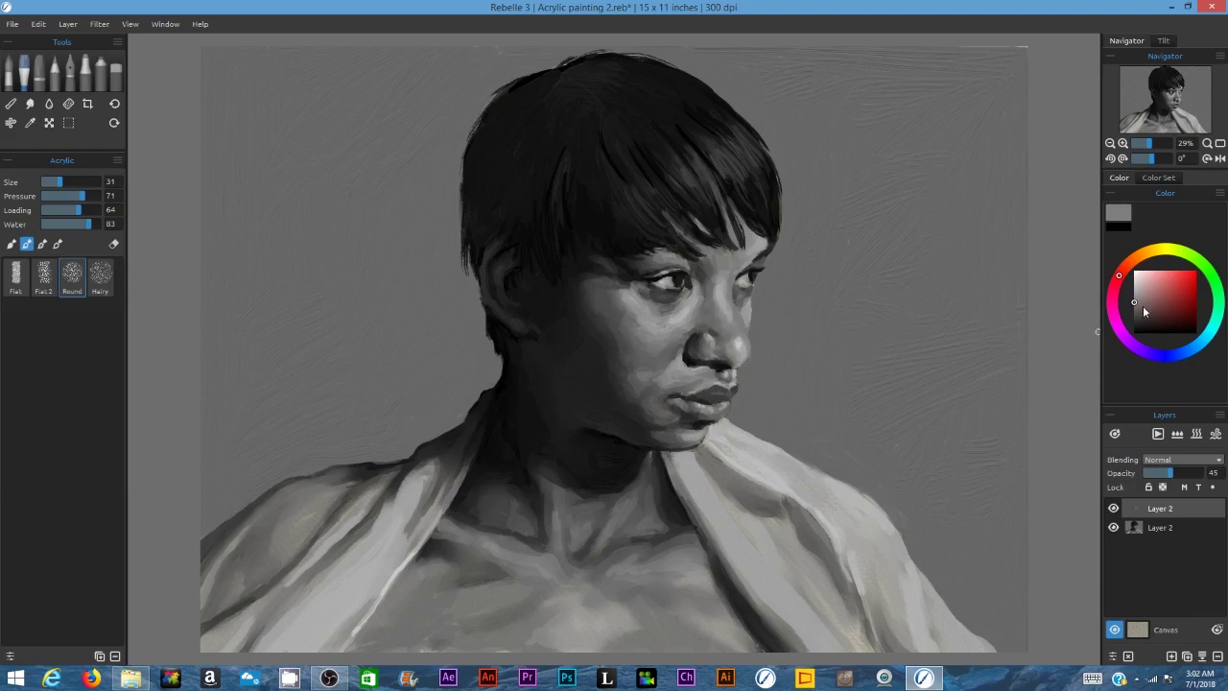
alt+click(721, 327)
click(1133, 294)
drag(734, 341, 739, 345)
click(1133, 290)
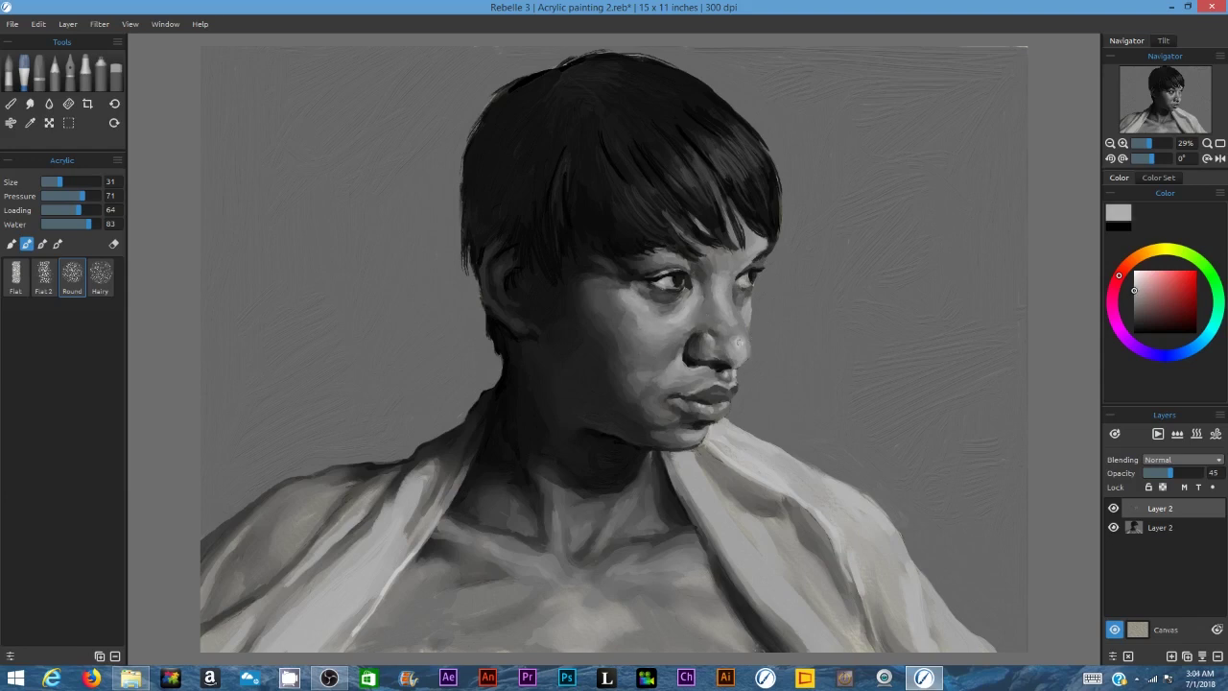
Step: Refine the nose's underside, eye corner, lower cheek and chin with sampled greys
click(1132, 296)
alt+click(743, 364)
alt+click(655, 288)
alt+click(637, 408)
alt+click(654, 434)
Step: Soften the tone change from the temple down to the jaw with sampled mid and dark greys
alt+click(624, 321)
alt+click(628, 306)
alt+click(620, 296)
alt+click(637, 356)
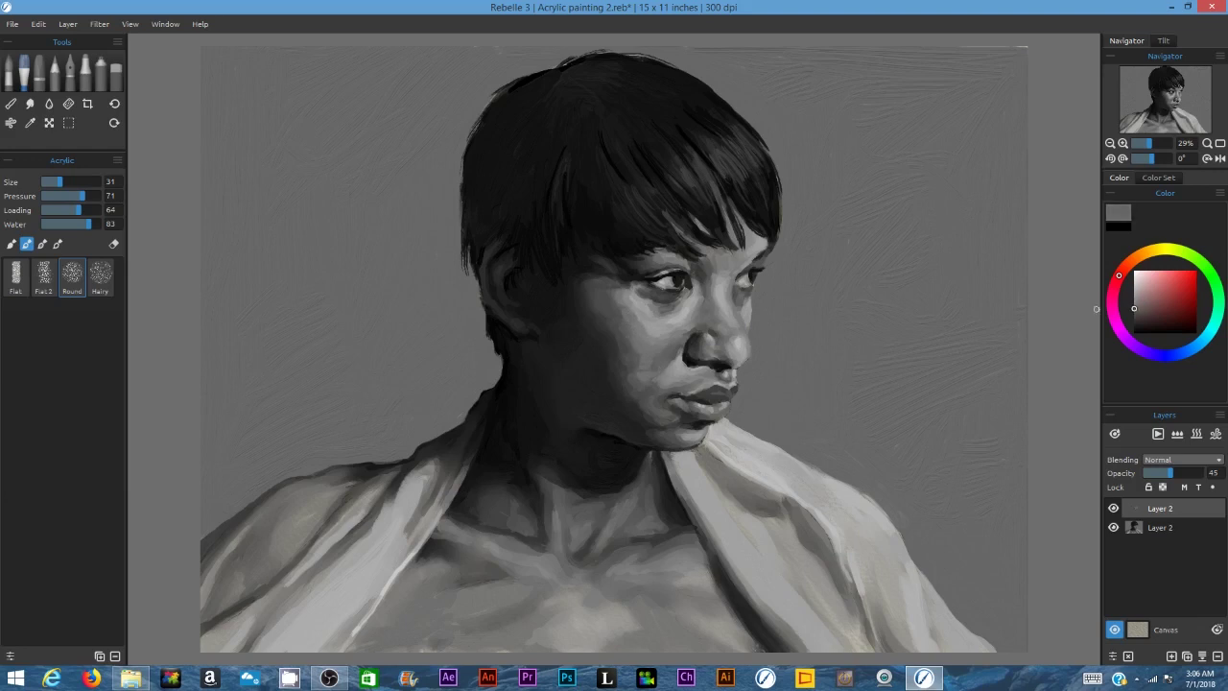
drag(1139, 310, 1133, 324)
alt+click(642, 403)
Step: Merge the top layer down and soften the facial tones using the Soft blender at a smaller size
key(b)
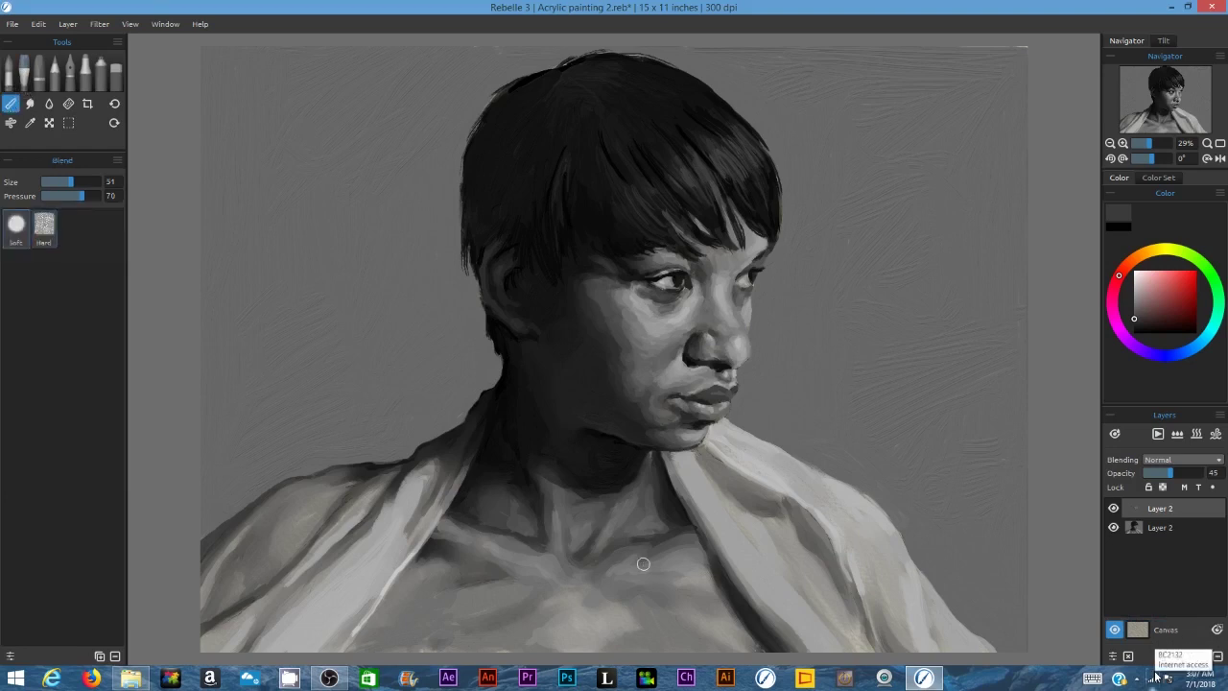
key(ctrl+e)
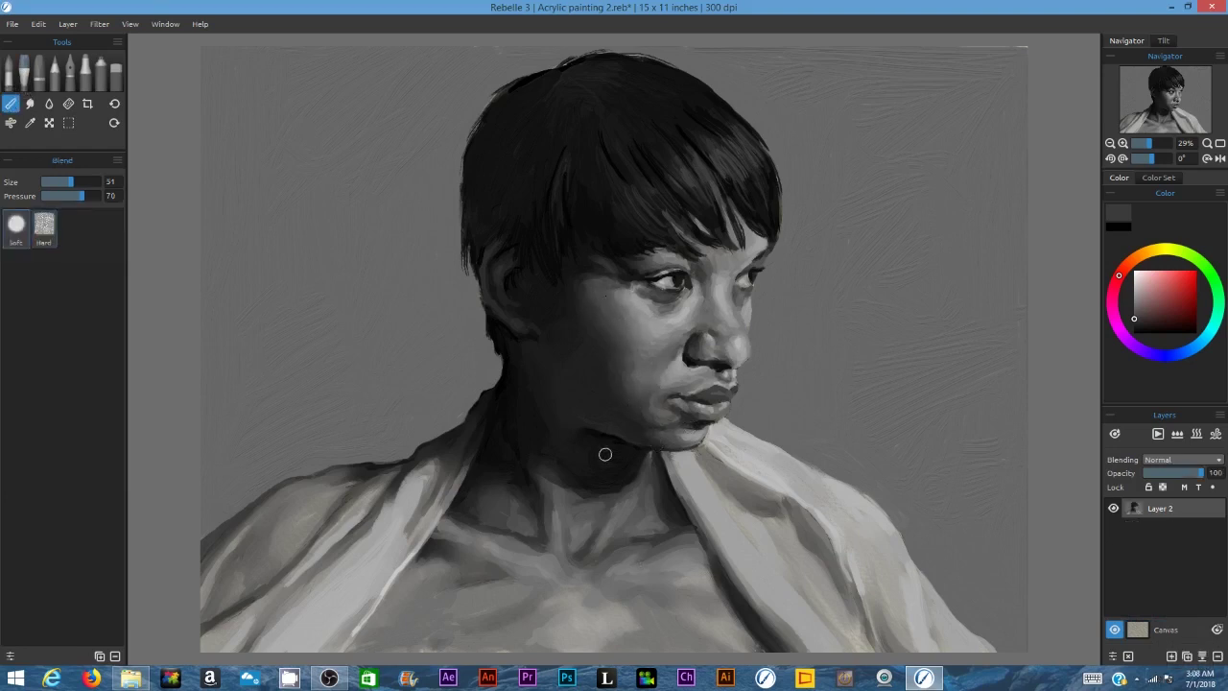
key(bracketleft)
key(bracketleft)
key(bracketleft)
drag(85, 196, 88, 196)
Step: Smudge the nose bridge, brow area and nape hair edge with the Smudge 1 brush at size 45 and pressure 61
click(32, 104)
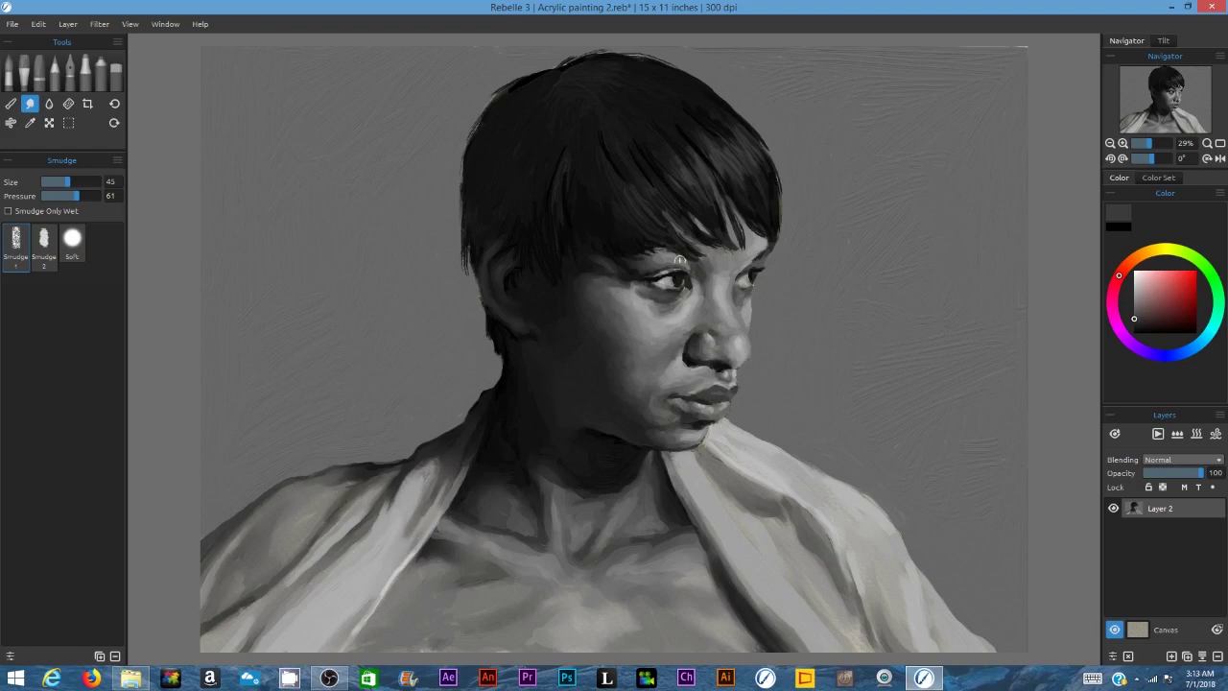
drag(721, 285, 729, 276)
drag(496, 347, 509, 361)
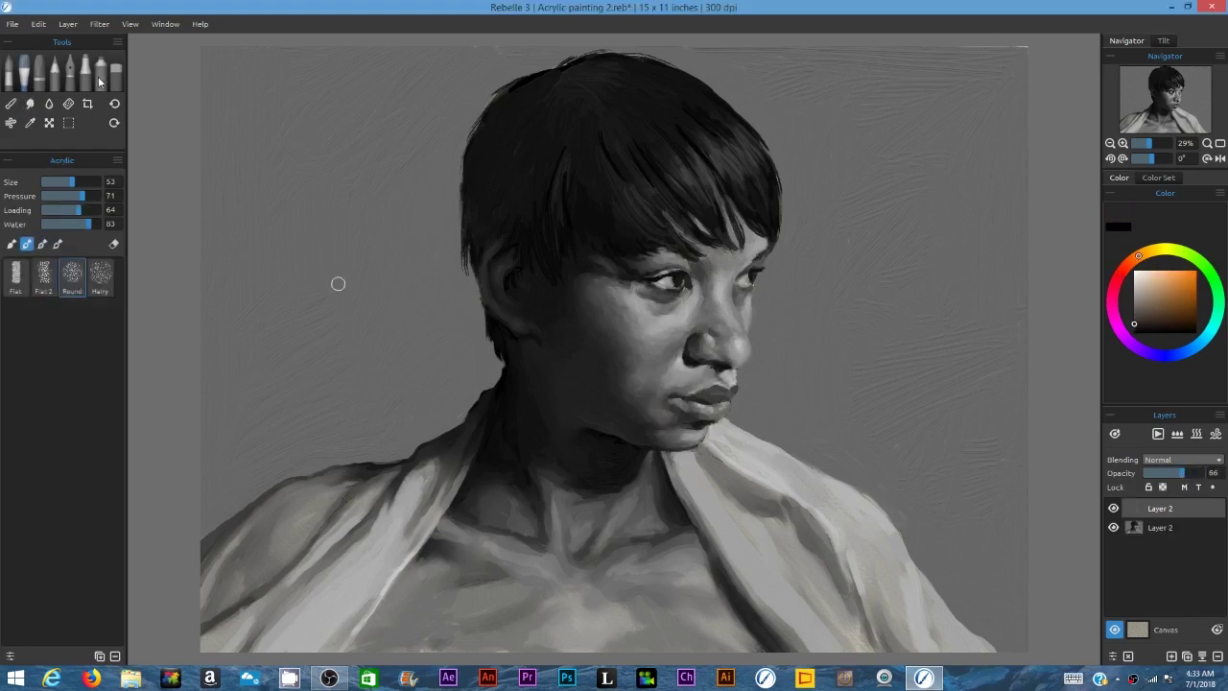
Step: Airbrush near-black to mid greys over the neck, jaw and cheek shadows with Spray 2 at size 40
click(98, 81)
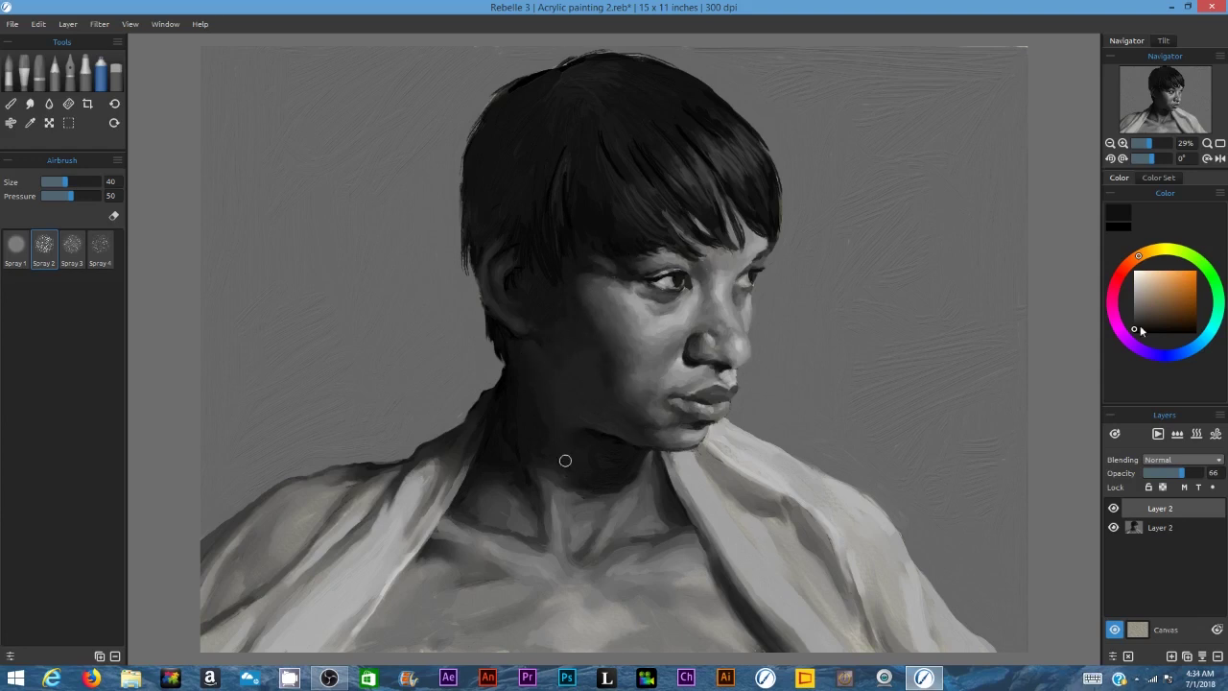
drag(1141, 331, 1133, 335)
click(1134, 327)
click(1134, 321)
click(1133, 312)
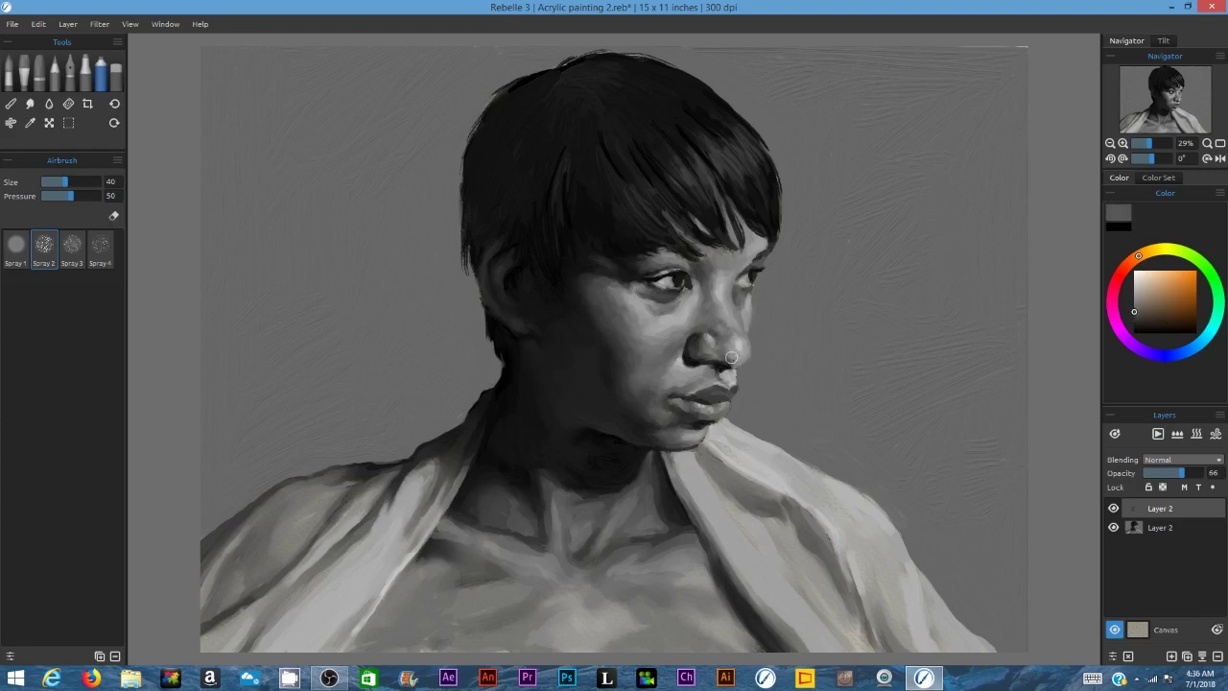
alt+click(638, 372)
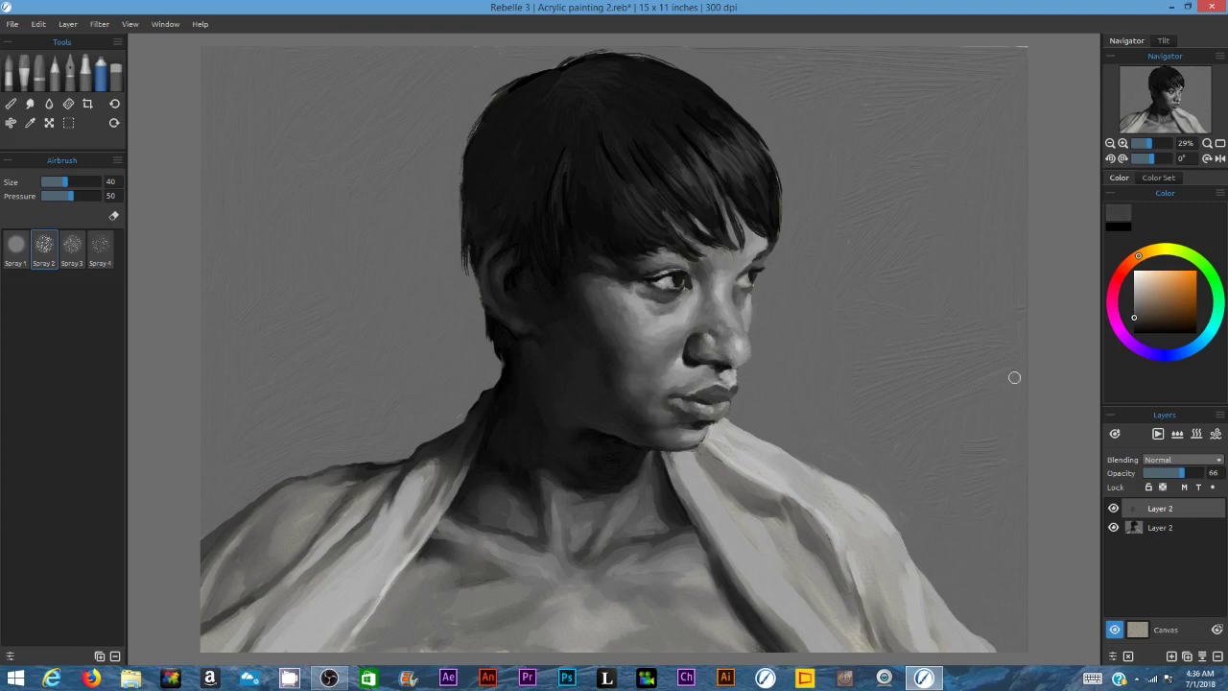
Step: Airbrush sampled greys around the lips with the brush size reduced to 22
key([)
key([)
key([)
alt+click(718, 393)
alt+click(737, 382)
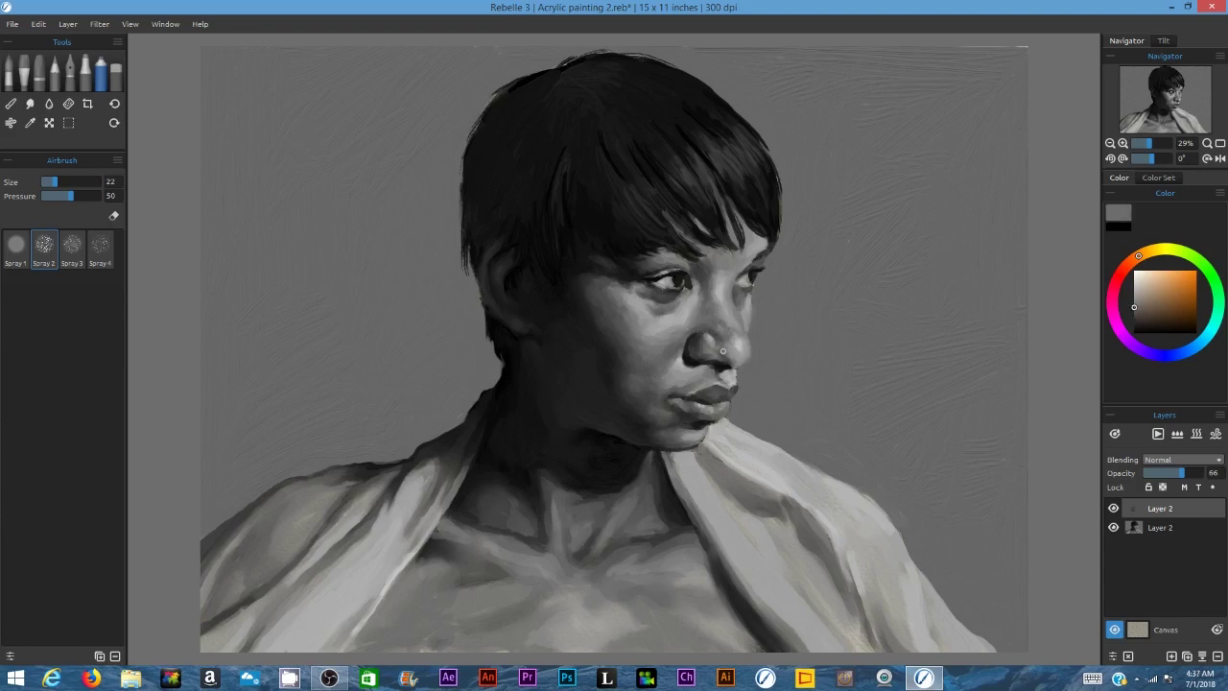
Step: Airbrush dark and sampled mid greys over the nose, cheek and chin to smooth their shading
drag(1134, 308, 1133, 319)
alt+click(650, 303)
alt+click(647, 333)
click(1134, 305)
alt+click(687, 434)
Step: Airbrush mid and darker greys around the brow and upper nose bridge
click(1134, 305)
click(1134, 310)
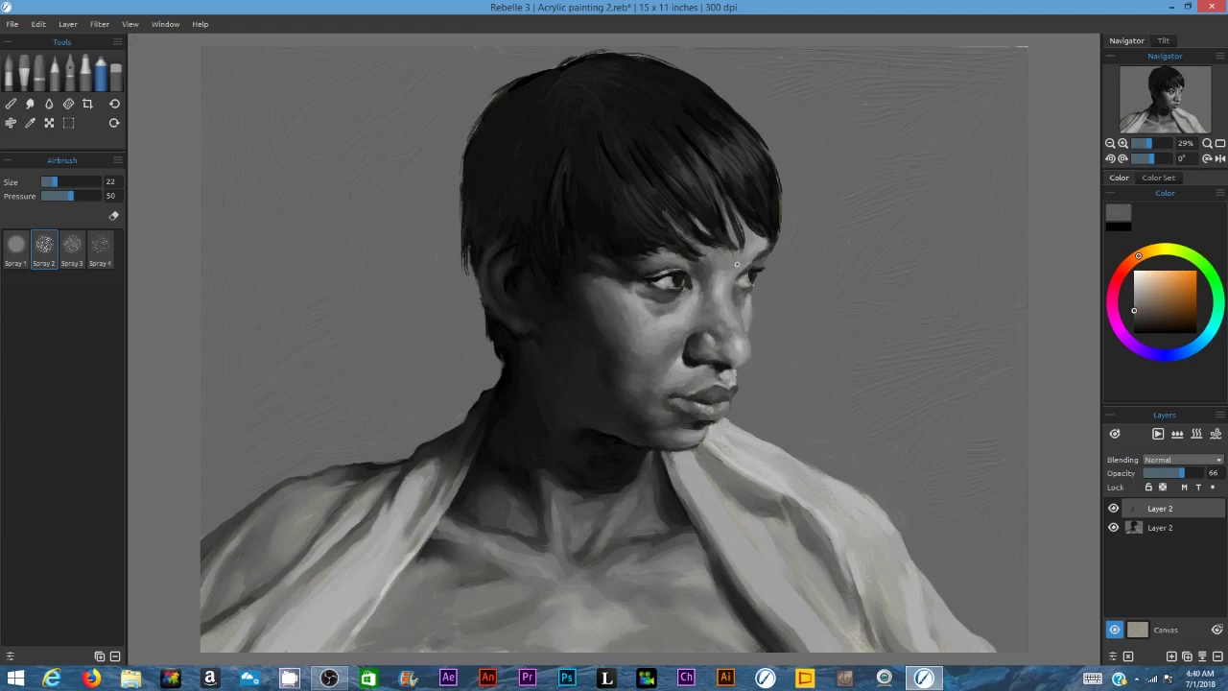
click(1134, 318)
click(1134, 311)
Step: Airbrush near-black sampled from the ear along the left shoulder's outer contour
alt+click(505, 279)
drag(204, 541, 469, 412)
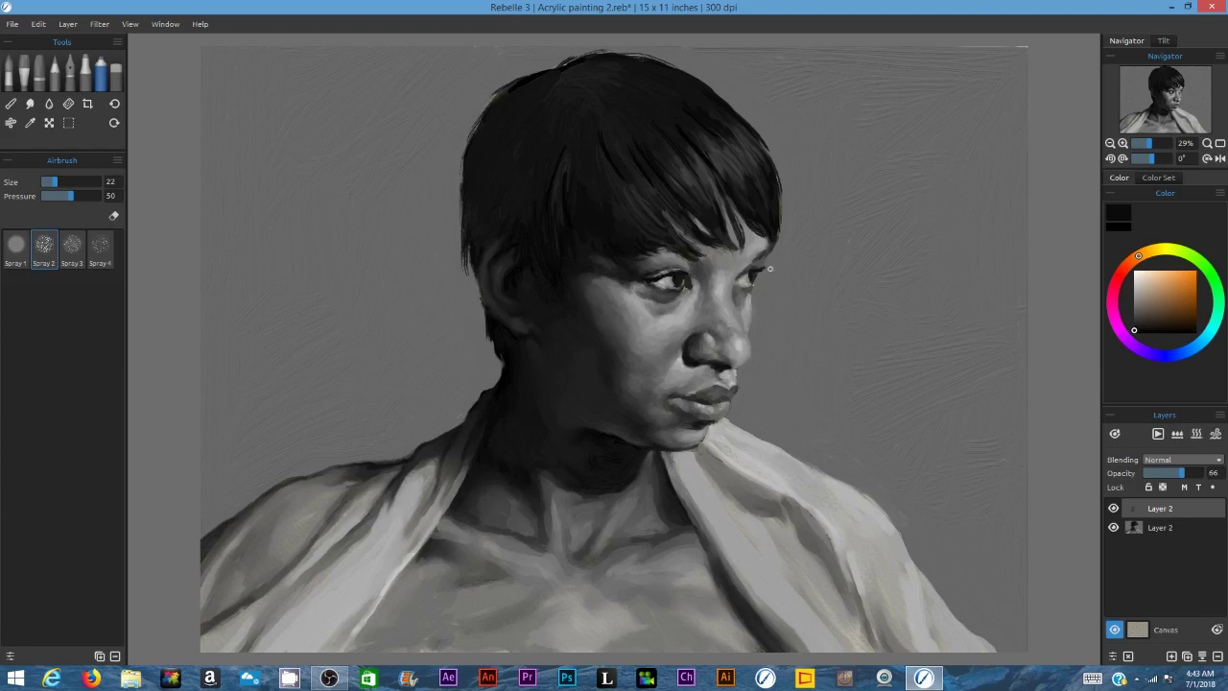
Step: Airbrush dark and sampled mid-dark greys over the neck and collarbone hollows to soften their shading
click(1134, 321)
alt+click(633, 269)
drag(1134, 331, 1134, 311)
click(1134, 317)
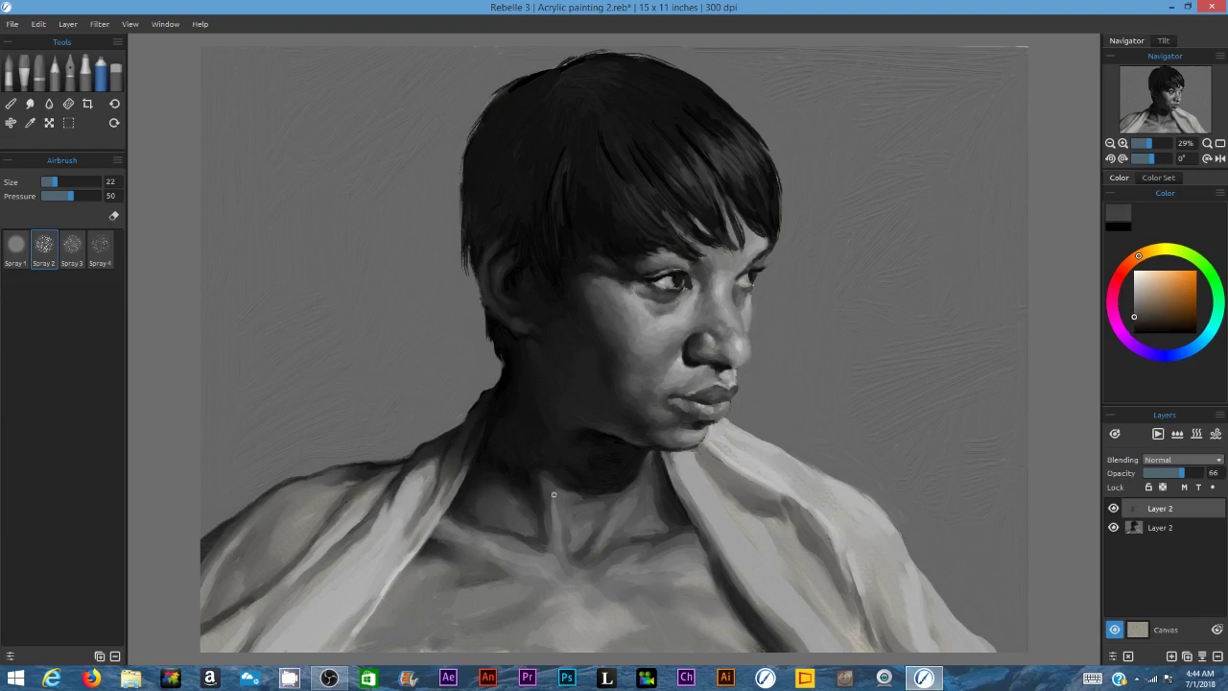
drag(528, 557, 544, 550)
Step: Airbrush mid and lighter greys across the upper chest and collarbones with the brush size raised to 53
drag(1134, 317, 1109, 305)
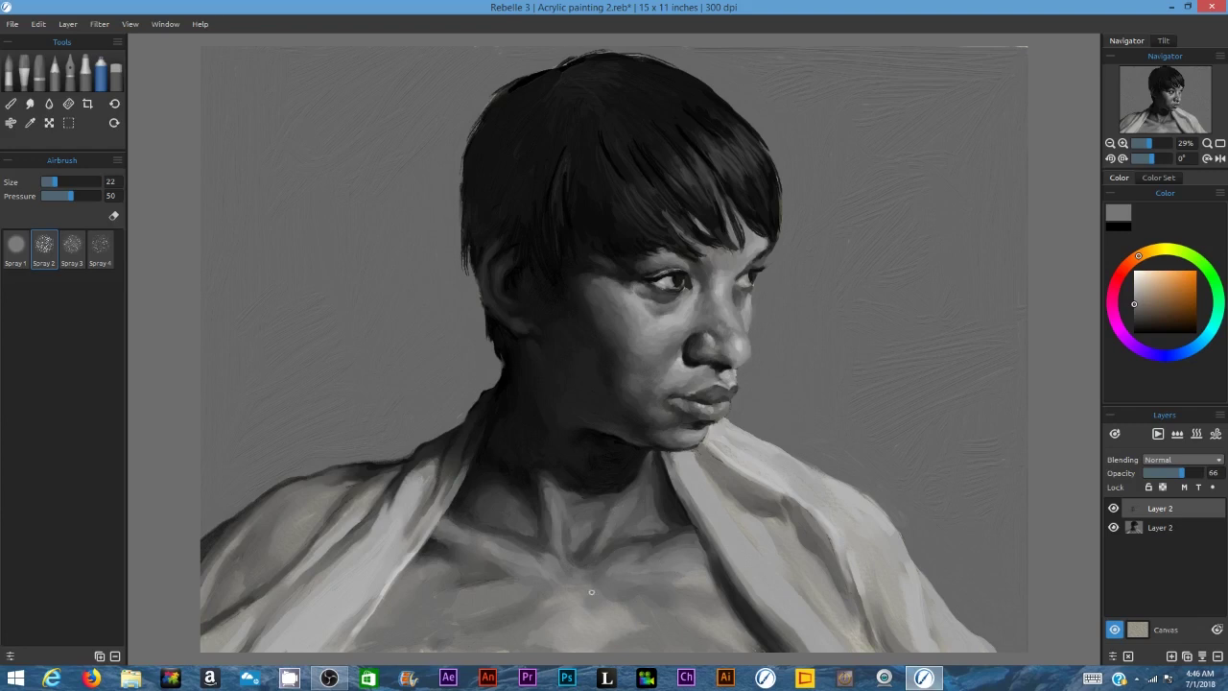
drag(52, 181, 72, 181)
mouse_move(646, 577)
mouse_down()
mouse_move(614, 557)
mouse_move(643, 632)
mouse_up()
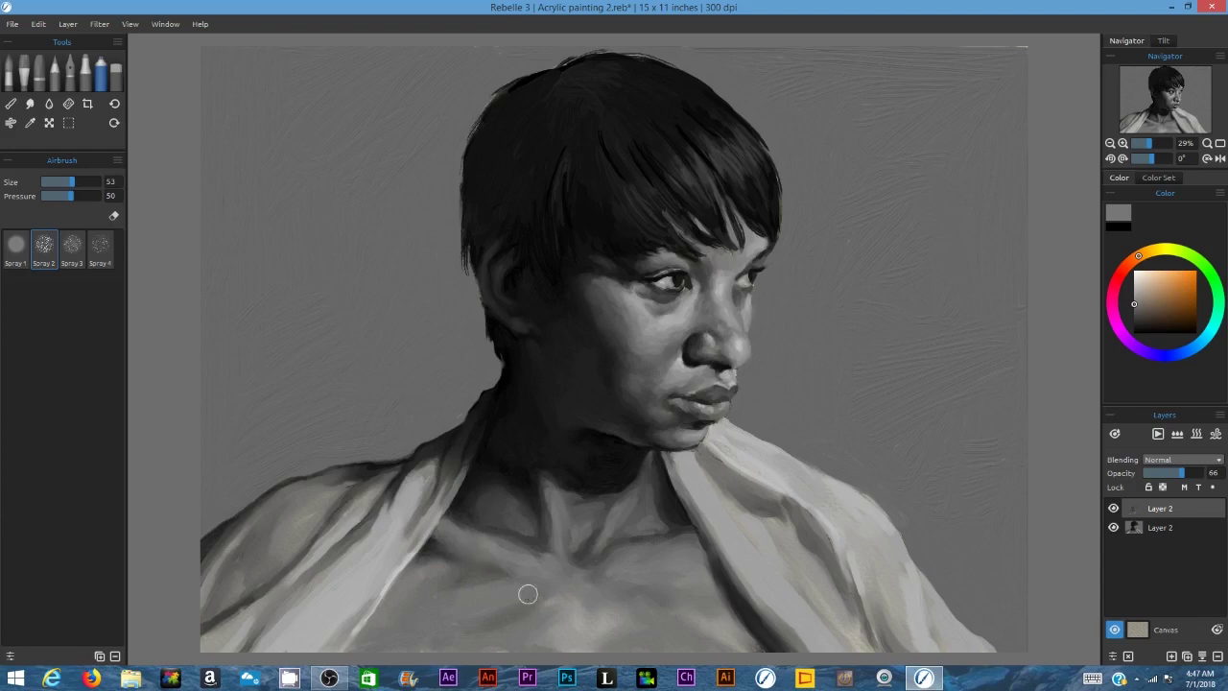
click(30, 122)
click(416, 632)
drag(445, 605, 470, 600)
drag(549, 574, 560, 571)
drag(627, 554, 672, 565)
drag(620, 634, 594, 648)
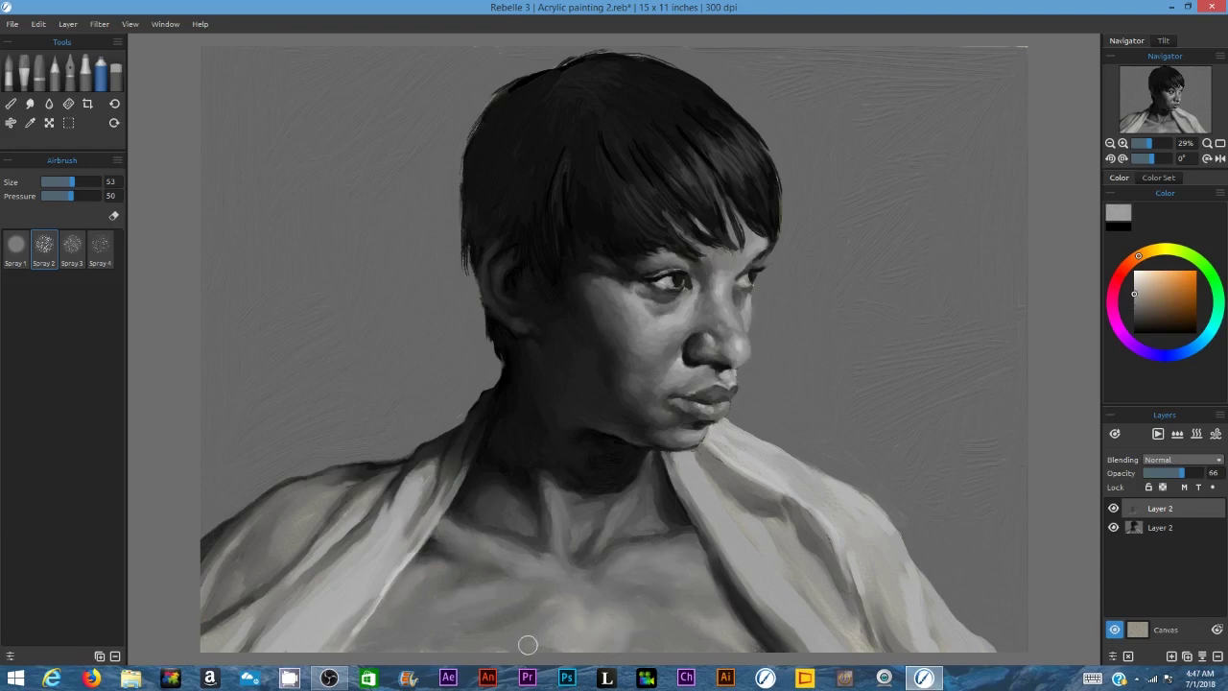
Step: Reduce the airbrush size to 31 and airbrush sampled greys along the left garment fold beside the neck
key(bracketleft)
key(bracketleft)
key(bracketleft)
key(bracketleft)
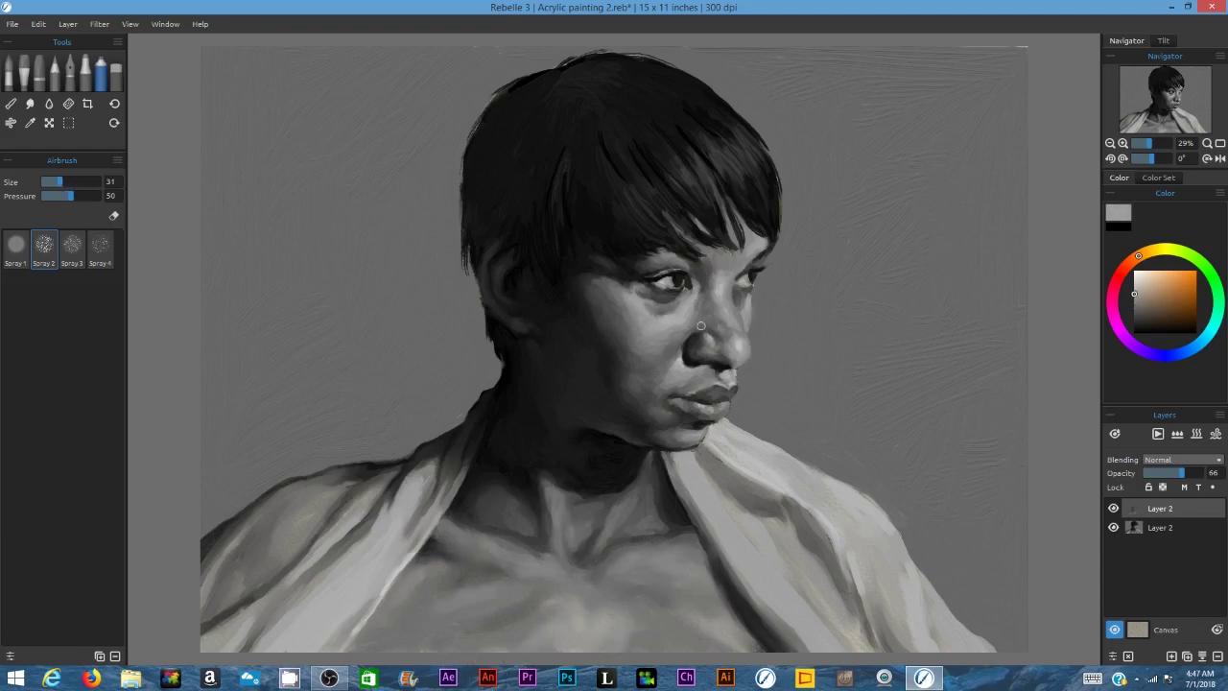
alt+click(913, 358)
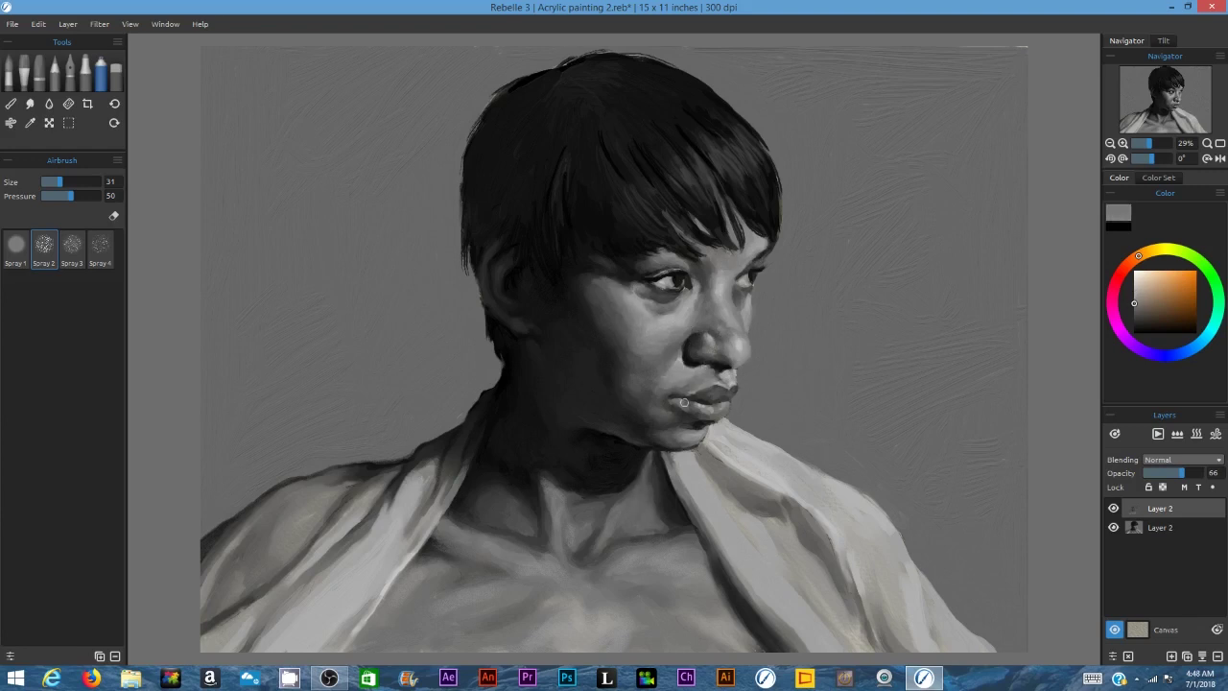
alt+click(637, 569)
drag(441, 489, 468, 444)
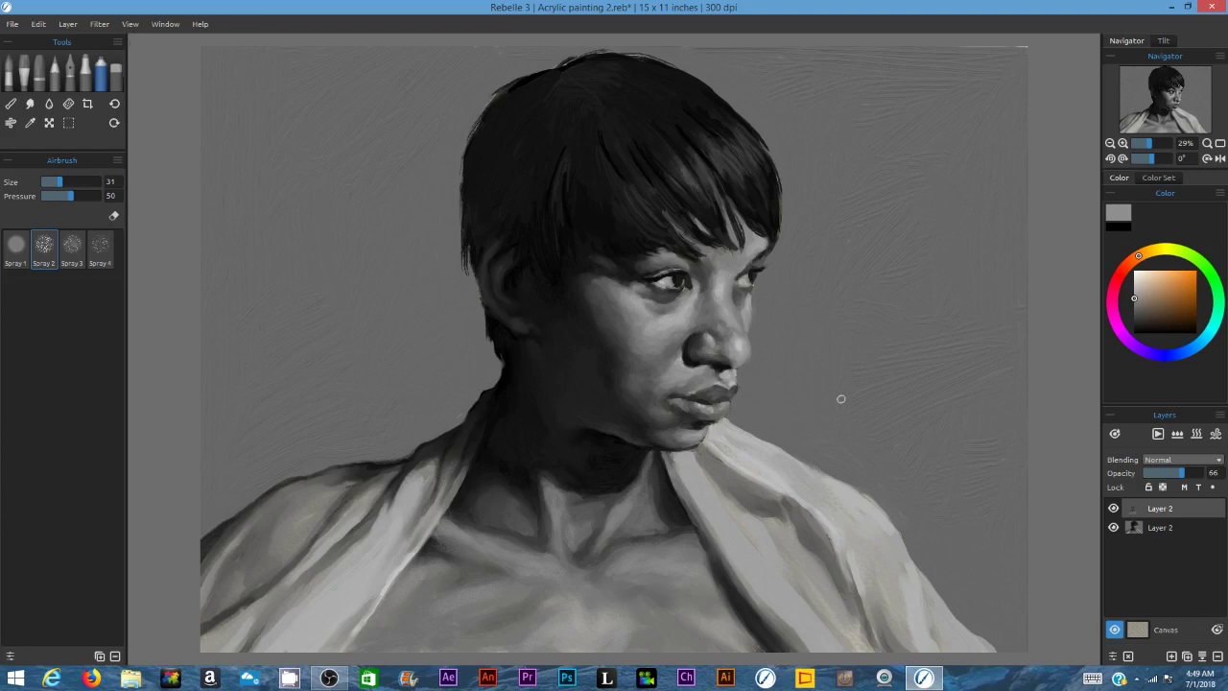
Step: Airbrush soft highlights onto the hair above the forehead, sampling greys from the background and hair
mouse_move(696, 174)
mouse_down()
mouse_move(743, 150)
mouse_move(756, 158)
mouse_move(715, 114)
mouse_up()
alt+click(866, 214)
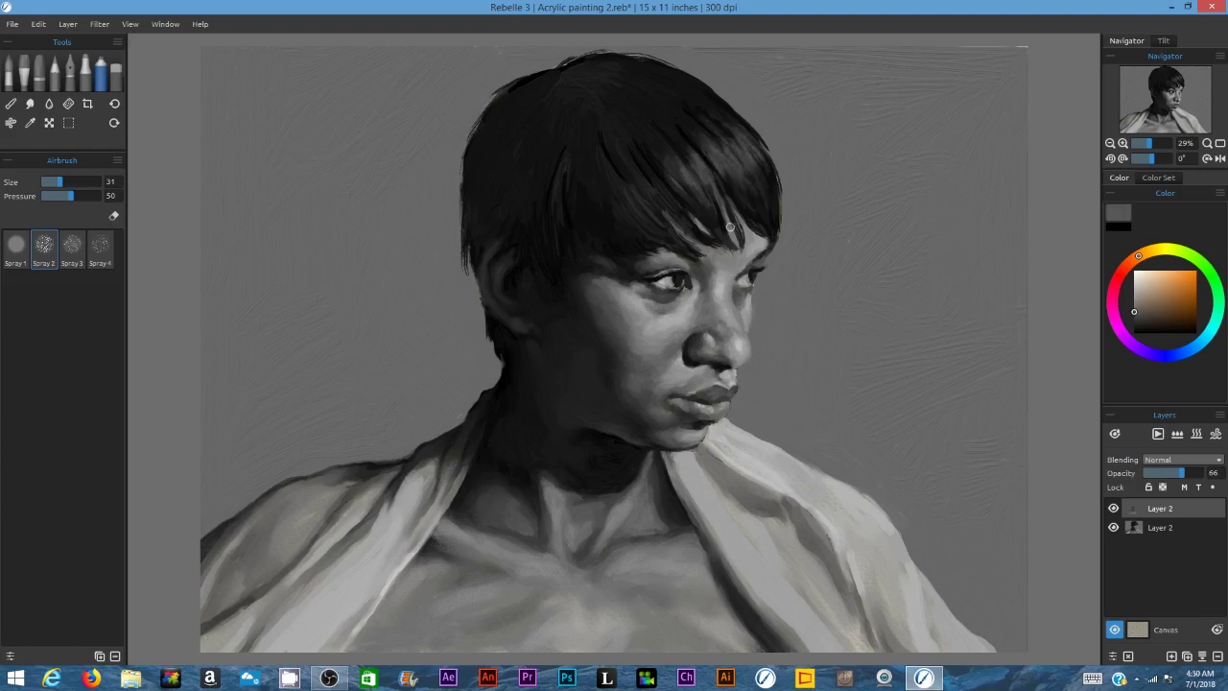
alt+click(752, 198)
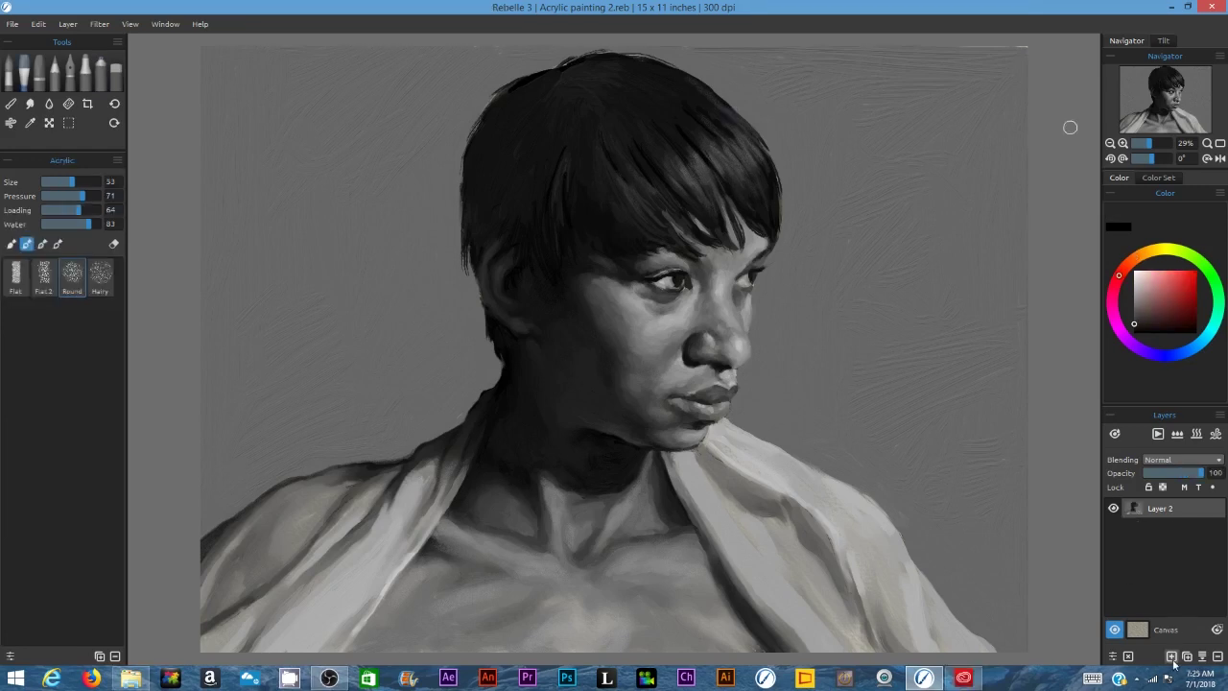
Step: Mark the right shoulder contour in charcoal on a new layer and reshape the garment's outer edge in background-grey acrylic at size 36
key(p)
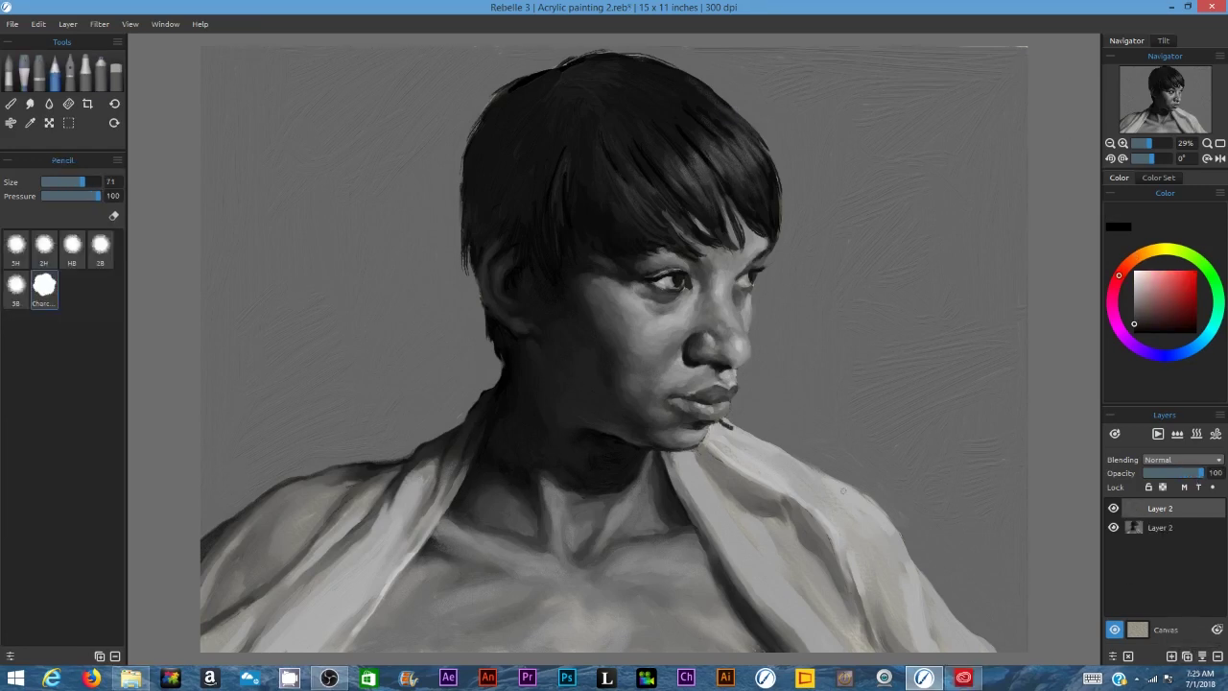
drag(837, 488, 876, 495)
key(a)
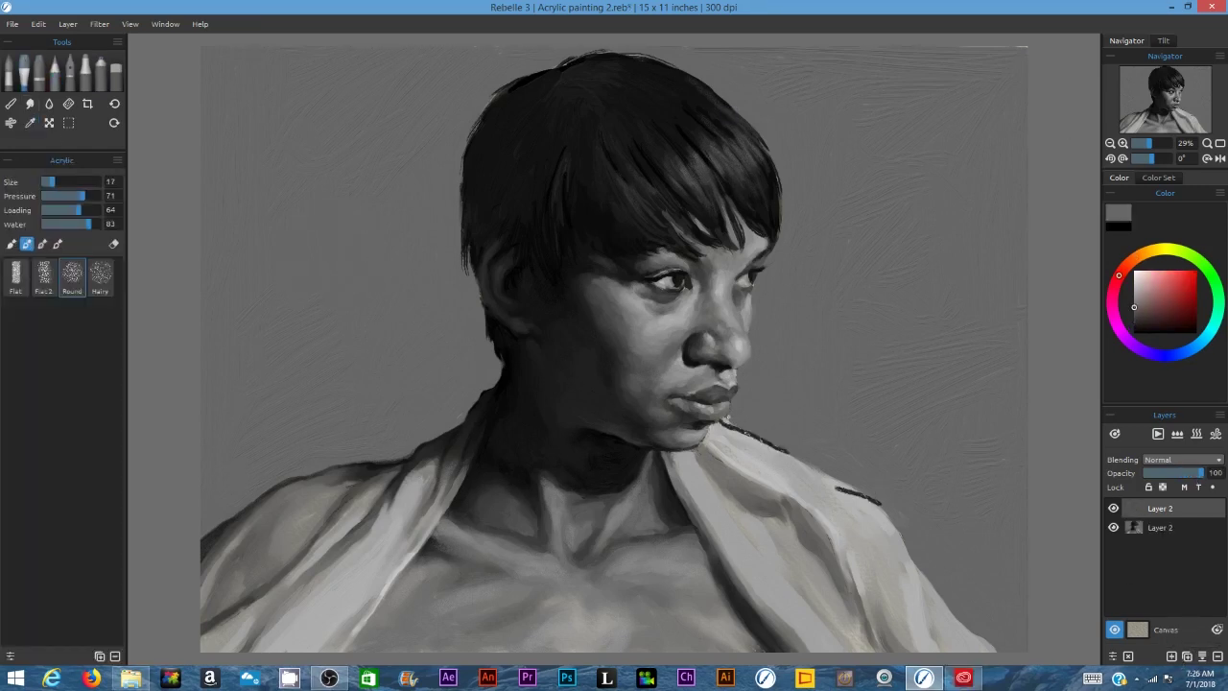
click(62, 183)
drag(731, 425, 789, 453)
mouse_move(841, 488)
mouse_down()
mouse_move(798, 461)
mouse_move(870, 496)
mouse_move(769, 436)
mouse_move(888, 520)
mouse_move(843, 489)
mouse_move(918, 550)
mouse_move(999, 651)
mouse_up()
mouse_move(831, 487)
mouse_down()
mouse_move(887, 493)
mouse_move(915, 523)
mouse_move(923, 572)
mouse_move(892, 519)
mouse_up()
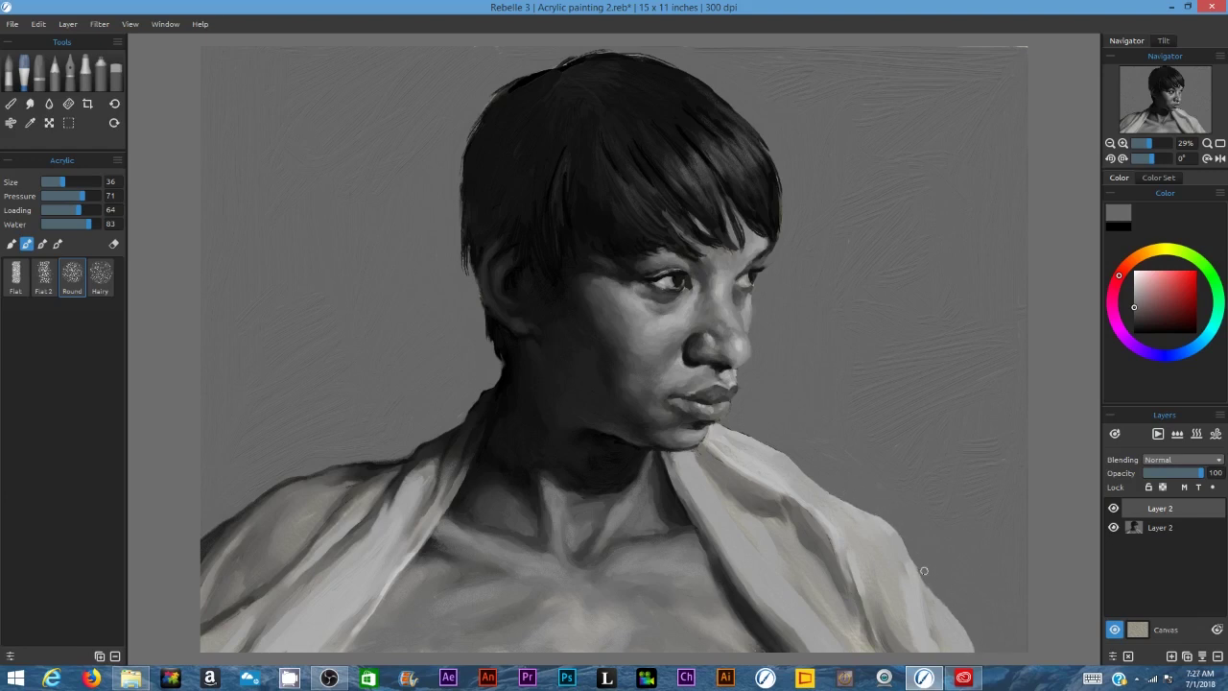
Step: Paint sampled light greys onto the right shoulder's garment folds with the Flat acrylic brush enlarged to size 54
alt+click(872, 595)
drag(868, 566, 889, 631)
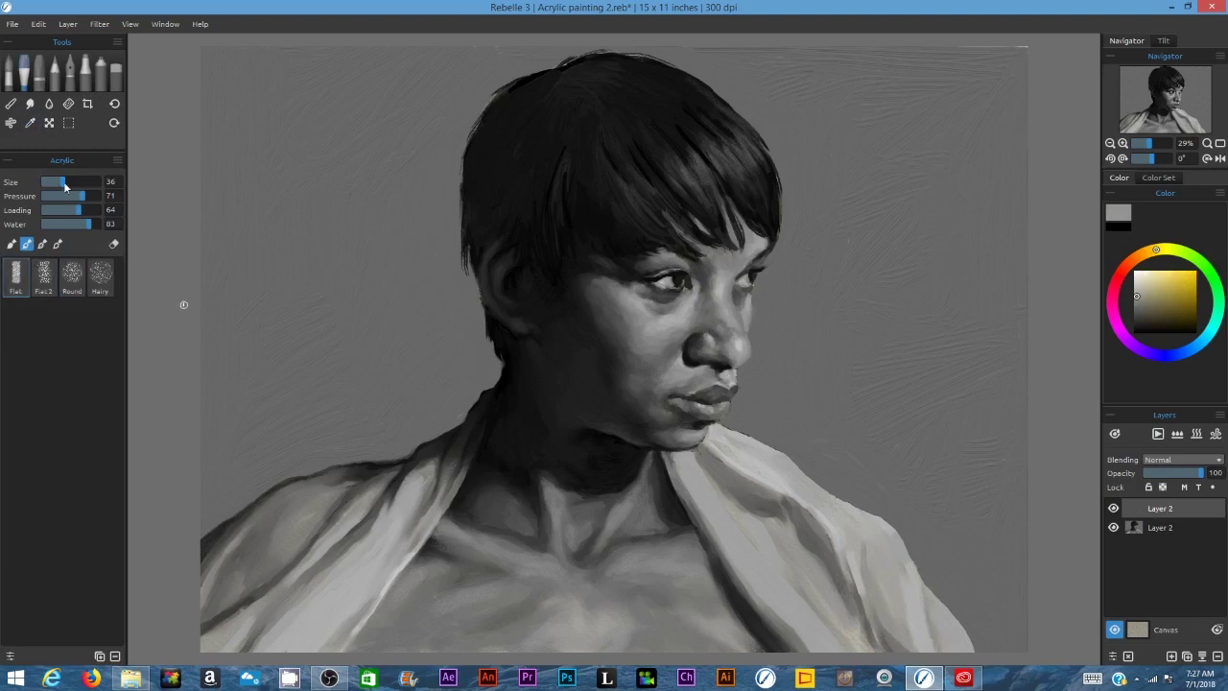
drag(64, 184, 73, 183)
alt+click(889, 526)
mouse_move(890, 534)
mouse_down()
mouse_move(923, 633)
mouse_move(864, 544)
mouse_move(880, 578)
mouse_up()
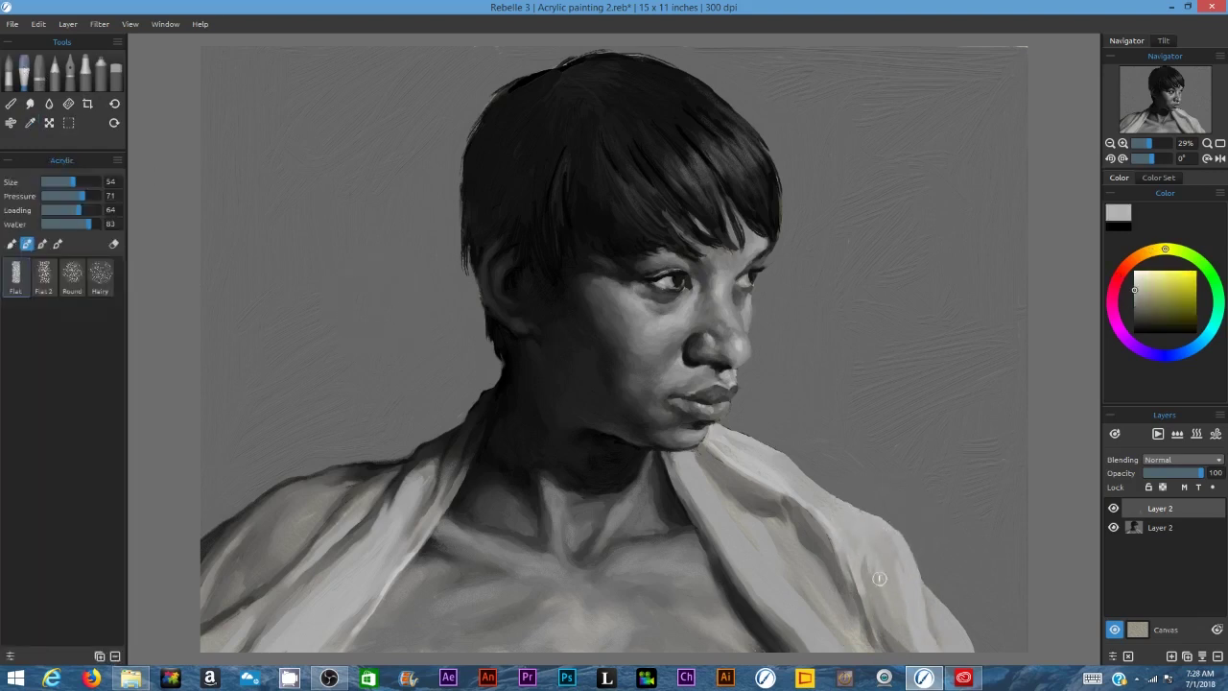
Step: Smudge the new strokes on the right garment folds and merge the layer into the one below
key(s)
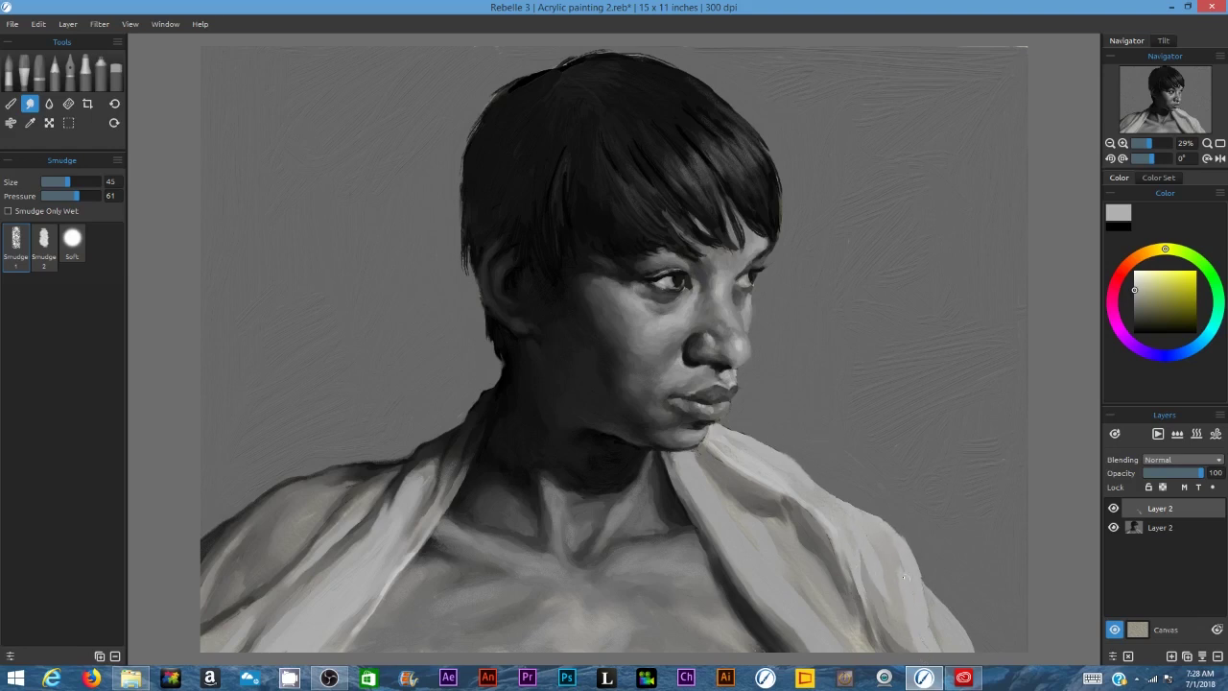
key(ctrl+e)
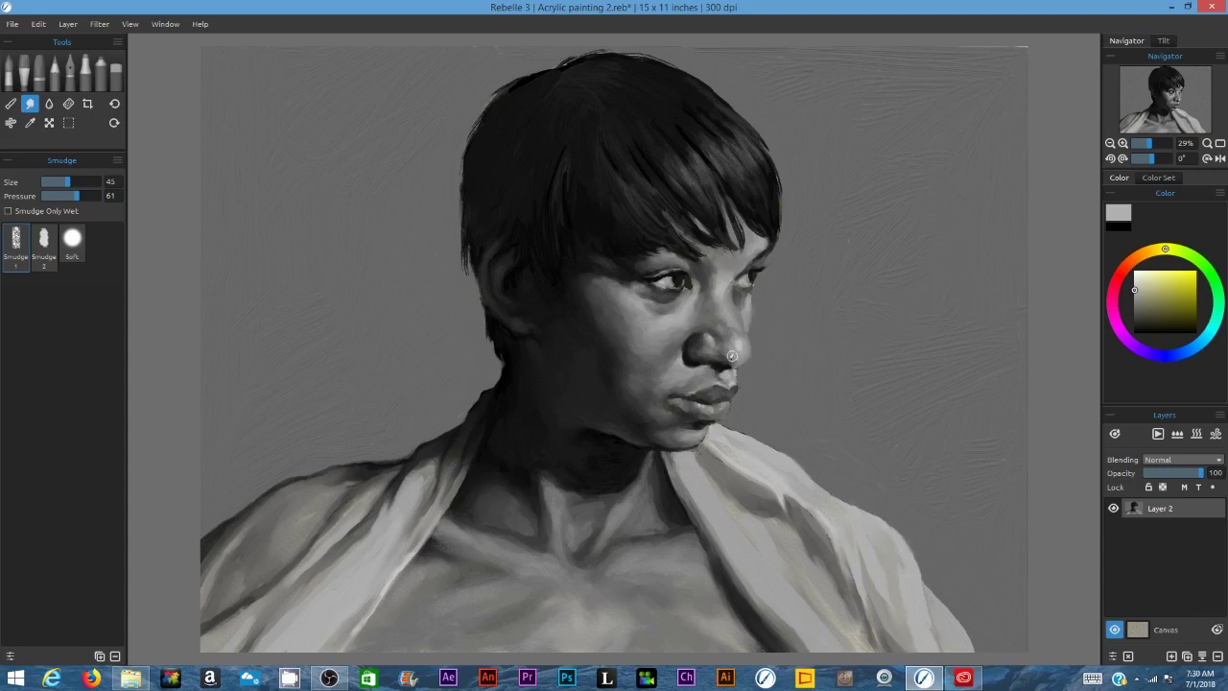
click(11, 103)
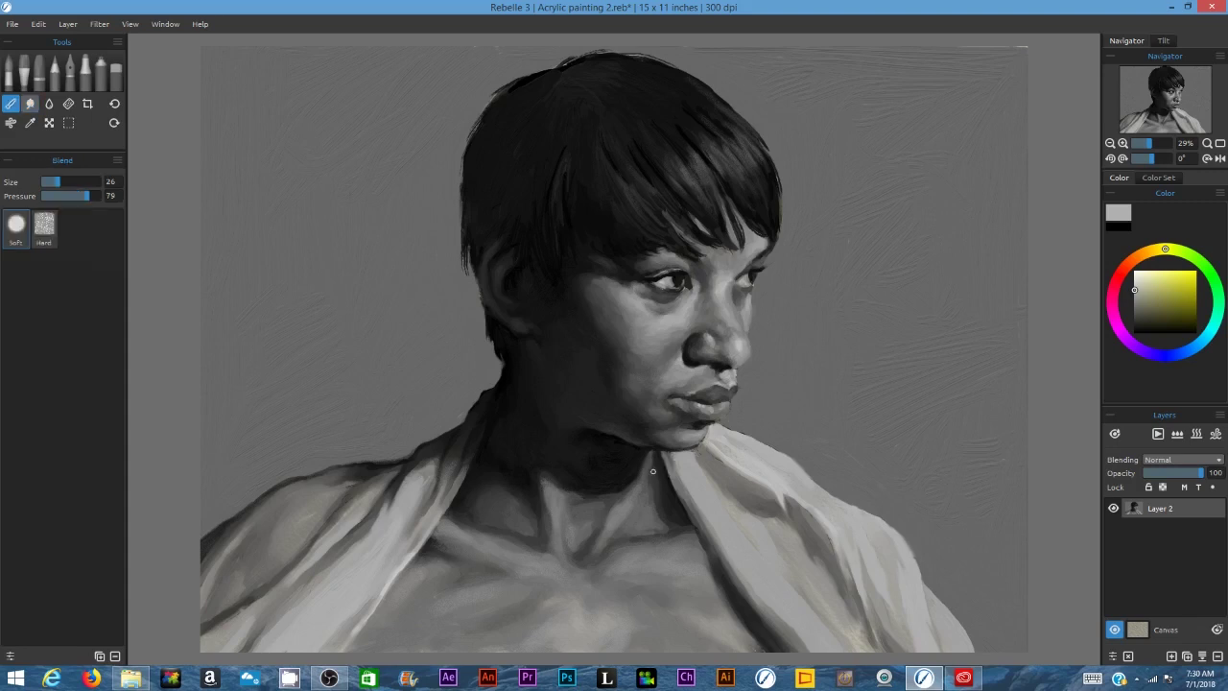
Step: Paint sampled background grey along the right shoulder's outer edge in acrylic, and soften the edge with Smudge and Blend
click(29, 123)
click(214, 188)
click(24, 73)
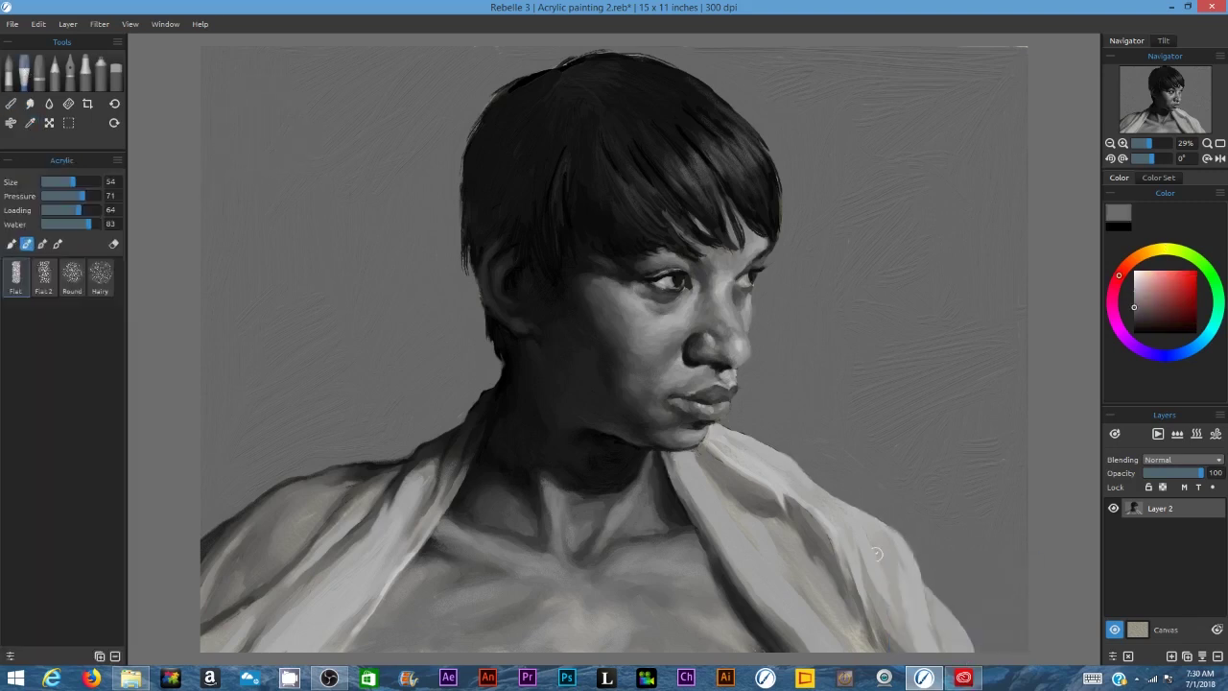
key(s)
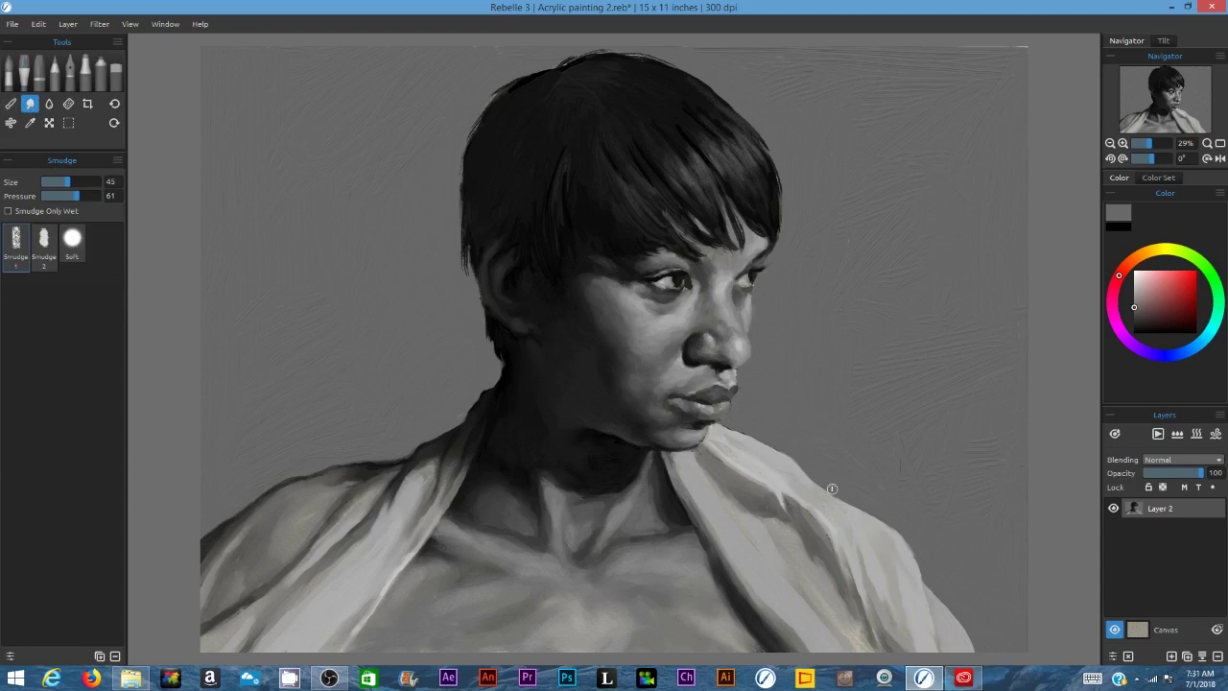
key(n)
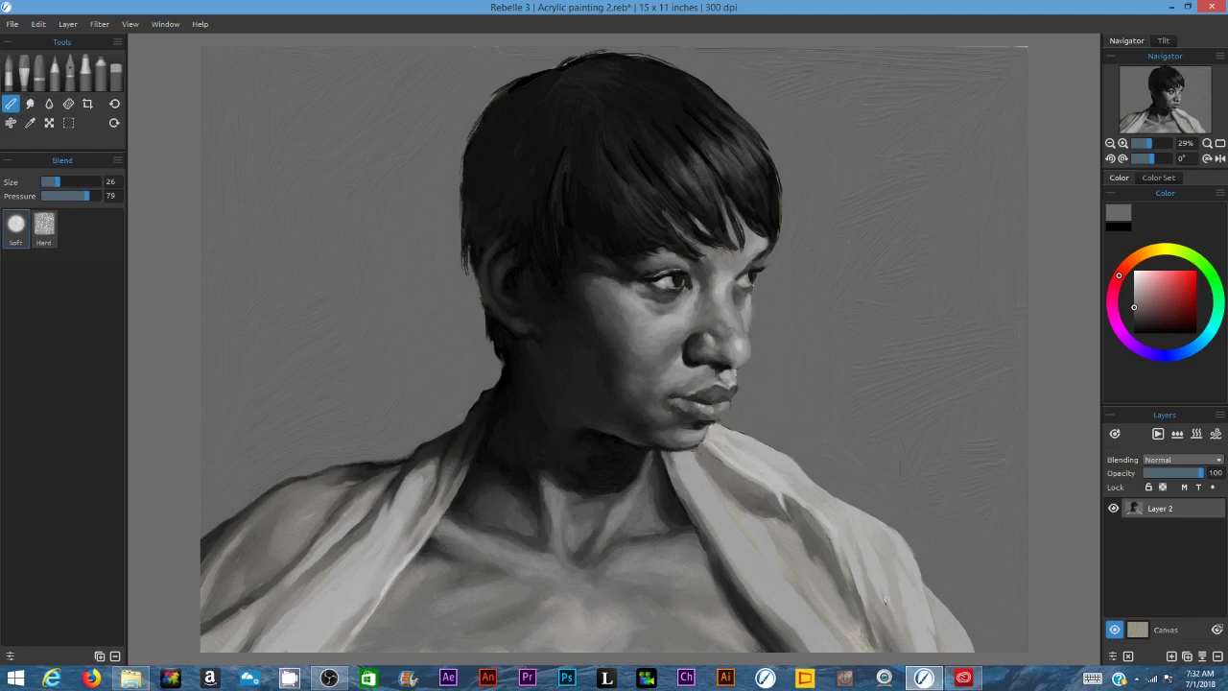
Step: Paint sampled light grey along the outer folds of the right shoulder with the Round acrylic brush at size 26
alt+click(905, 568)
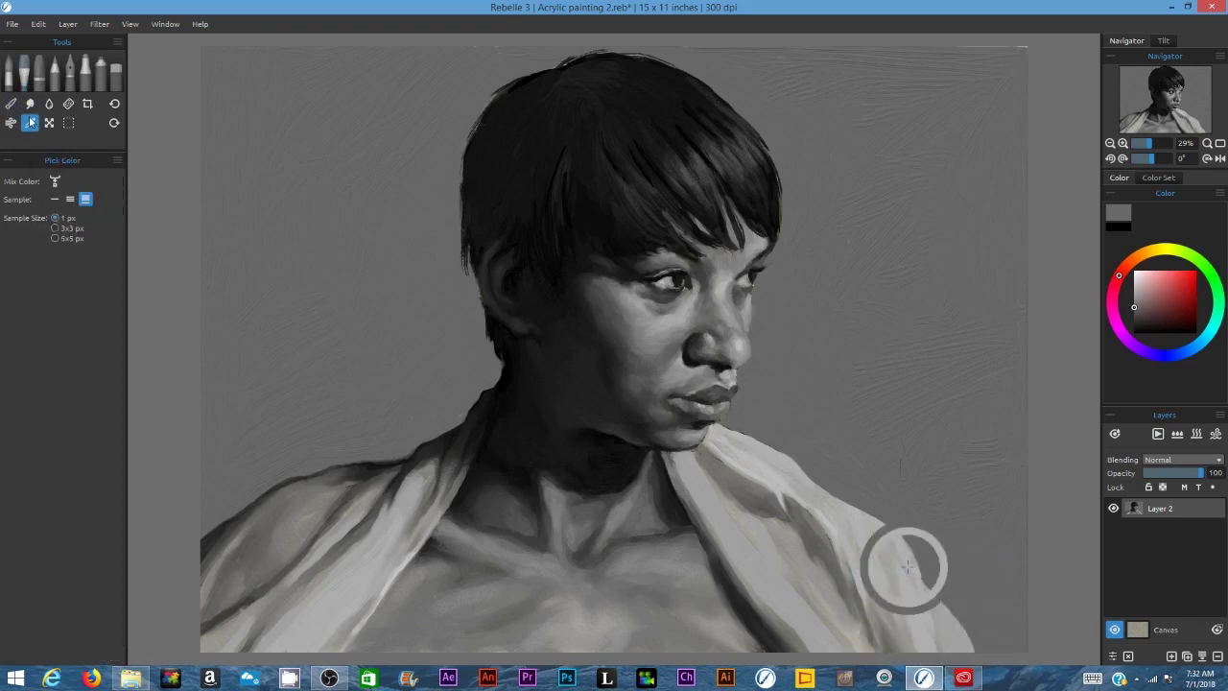
drag(917, 558, 933, 594)
alt+click(904, 555)
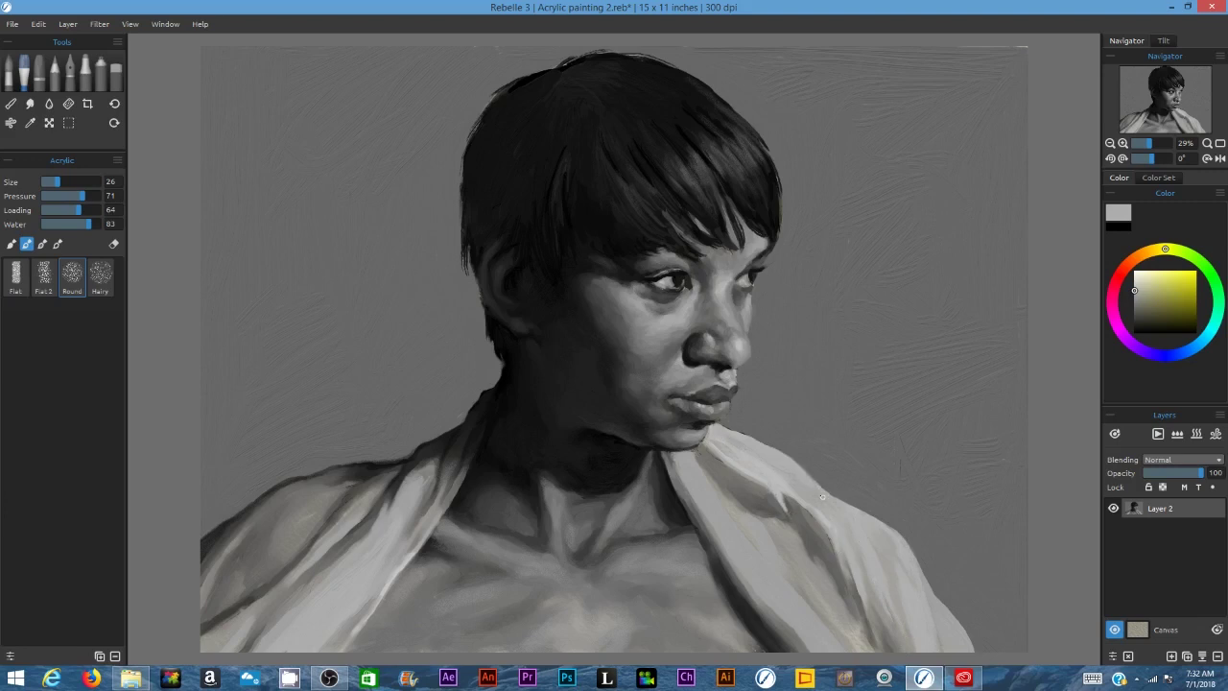
drag(891, 610, 911, 650)
drag(921, 577, 940, 649)
Step: Paint light grey strokes down the inner folds of the right lapel and soften them with the Blend tool
drag(695, 455, 754, 567)
drag(756, 518, 801, 573)
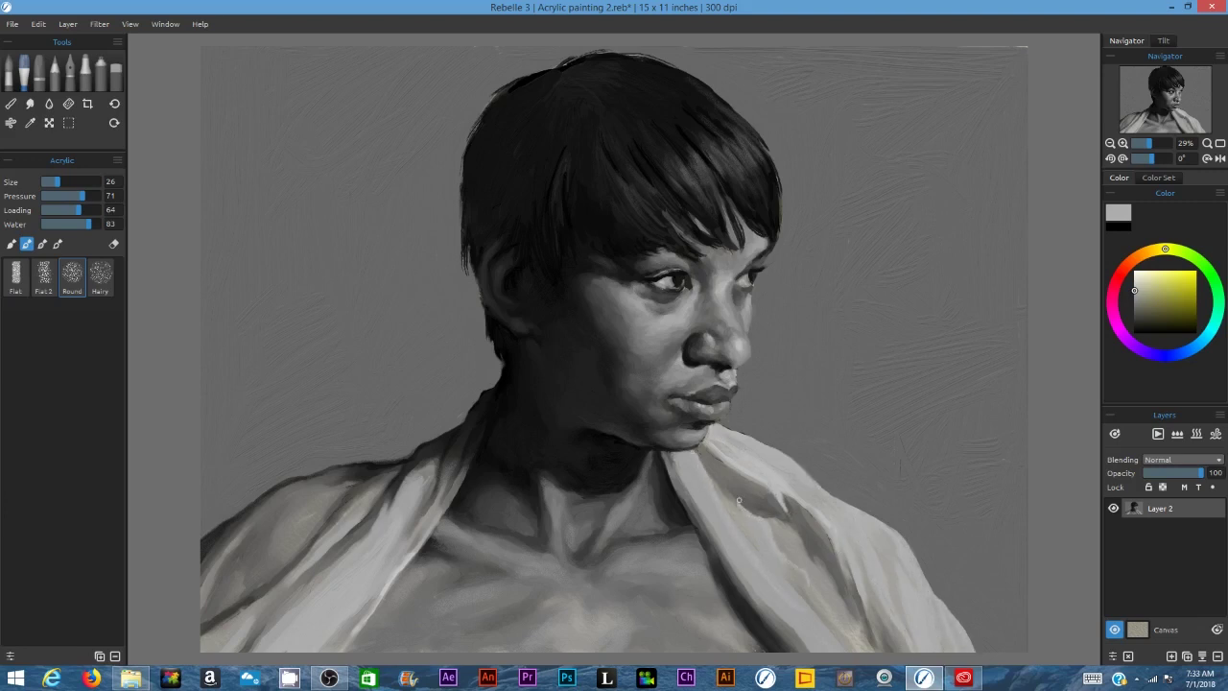
drag(739, 500, 832, 619)
drag(818, 571, 844, 626)
click(10, 104)
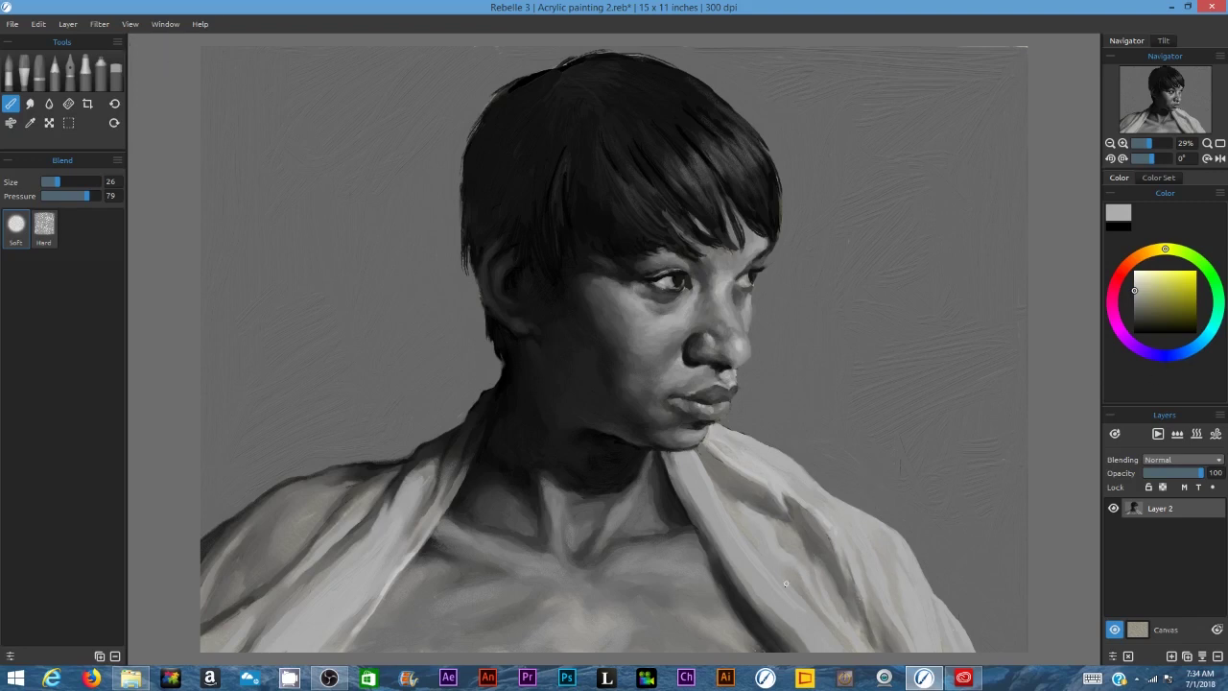
Step: Add a new layer at 15% opacity and glaze dark grey acrylic shadows over the right garment folds
click(1171, 656)
drag(1201, 473, 1153, 473)
click(24, 73)
click(1134, 316)
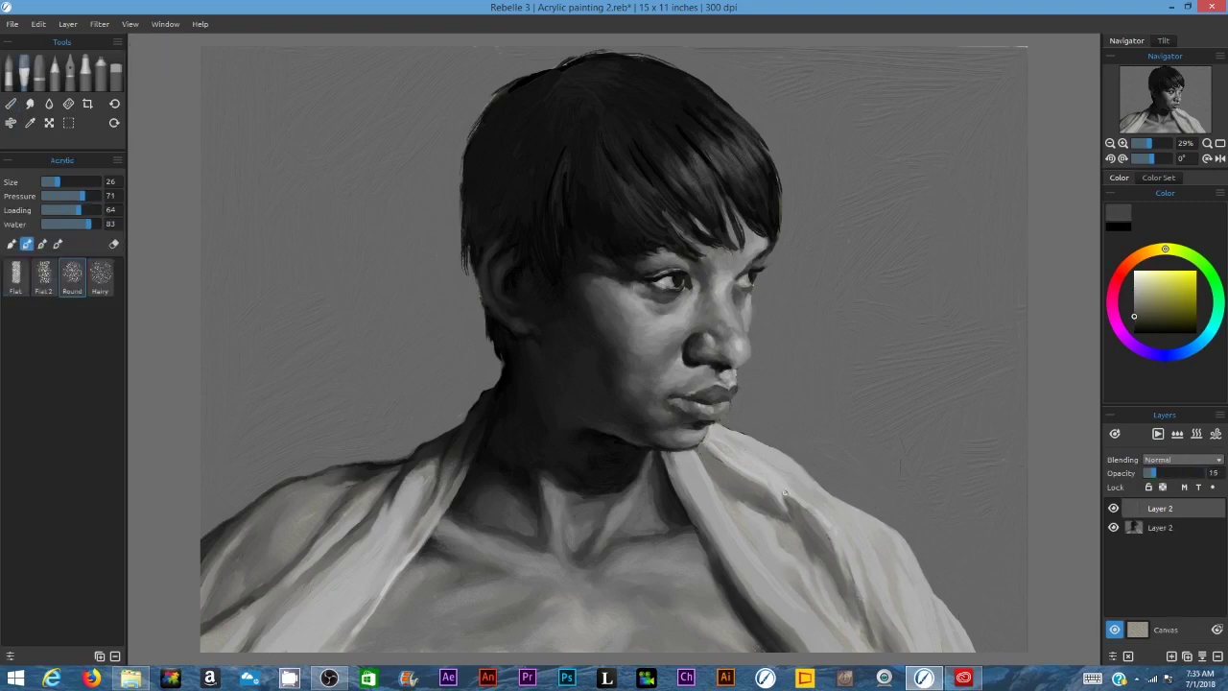
drag(780, 570, 757, 534)
drag(890, 646, 916, 590)
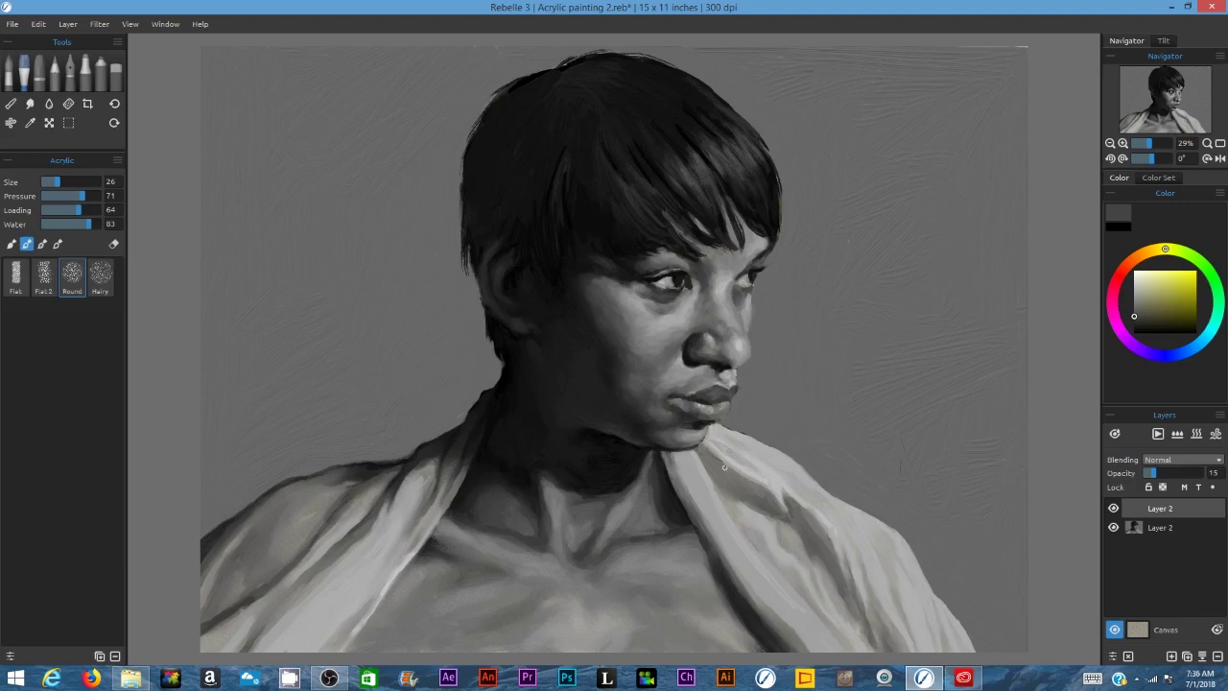
Step: Glaze a sampled dark tone over the left garment folds and a light grey over the right lapel folds
alt+click(721, 397)
drag(376, 534, 365, 550)
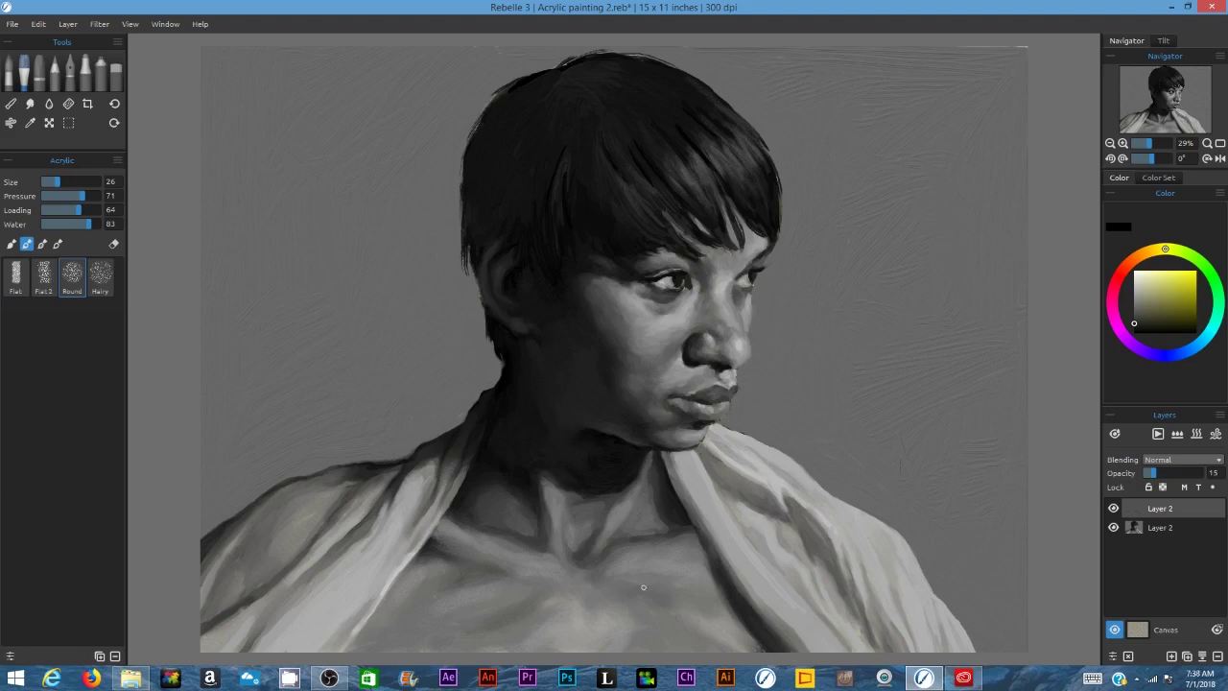
alt+click(660, 312)
drag(1134, 317, 1134, 278)
mouse_move(743, 516)
mouse_down()
mouse_move(803, 577)
mouse_move(793, 536)
mouse_move(831, 622)
mouse_move(757, 544)
mouse_move(762, 513)
mouse_move(816, 581)
mouse_move(824, 617)
mouse_move(815, 551)
mouse_up()
Step: Set the acrylic brush size to 47 and the paint colour to a mid-light grey for glazing
click(1133, 328)
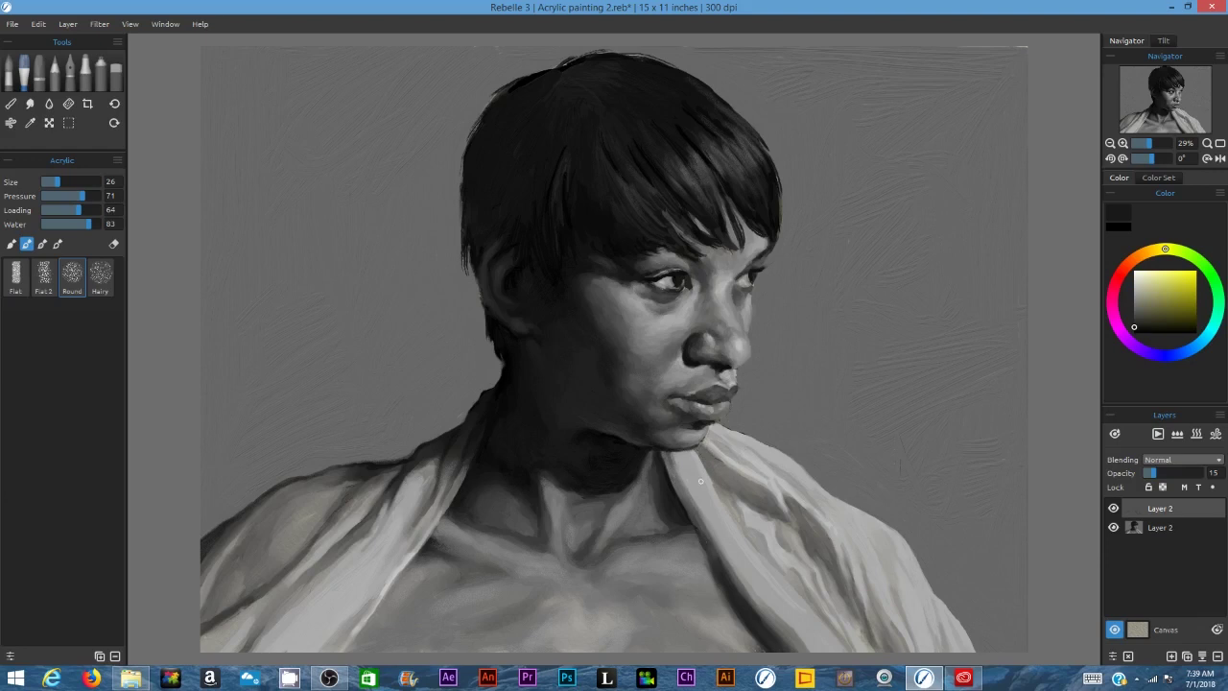
click(68, 181)
click(1134, 309)
click(1137, 292)
click(1134, 298)
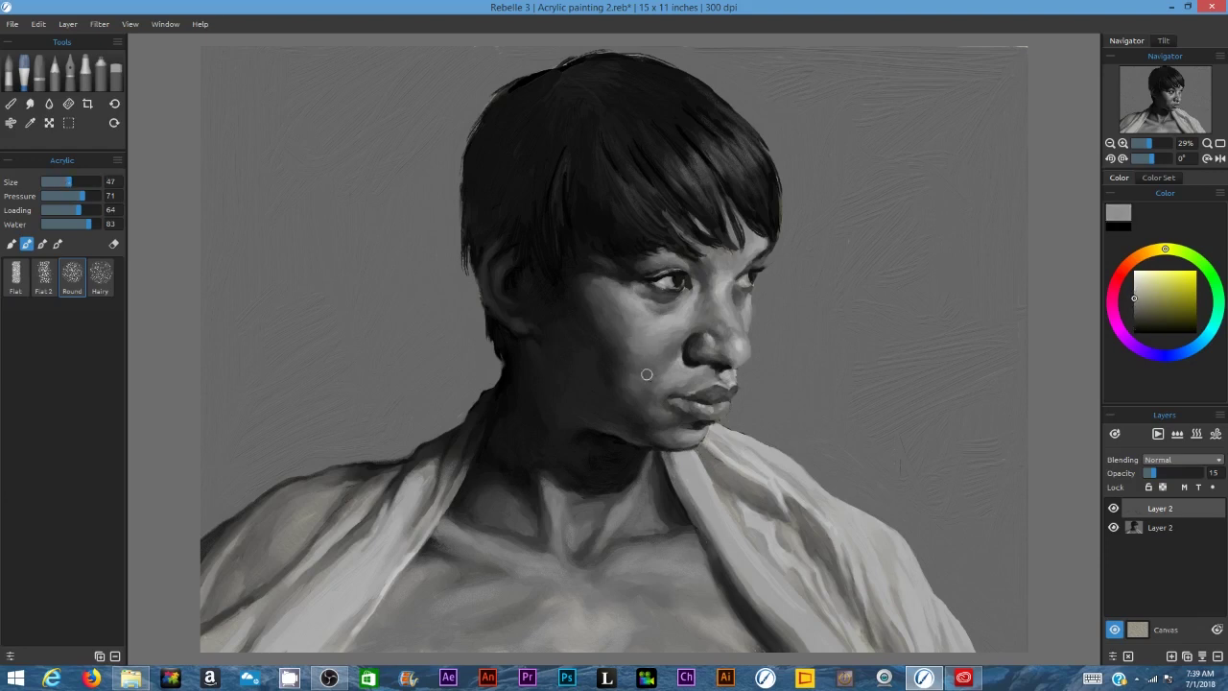